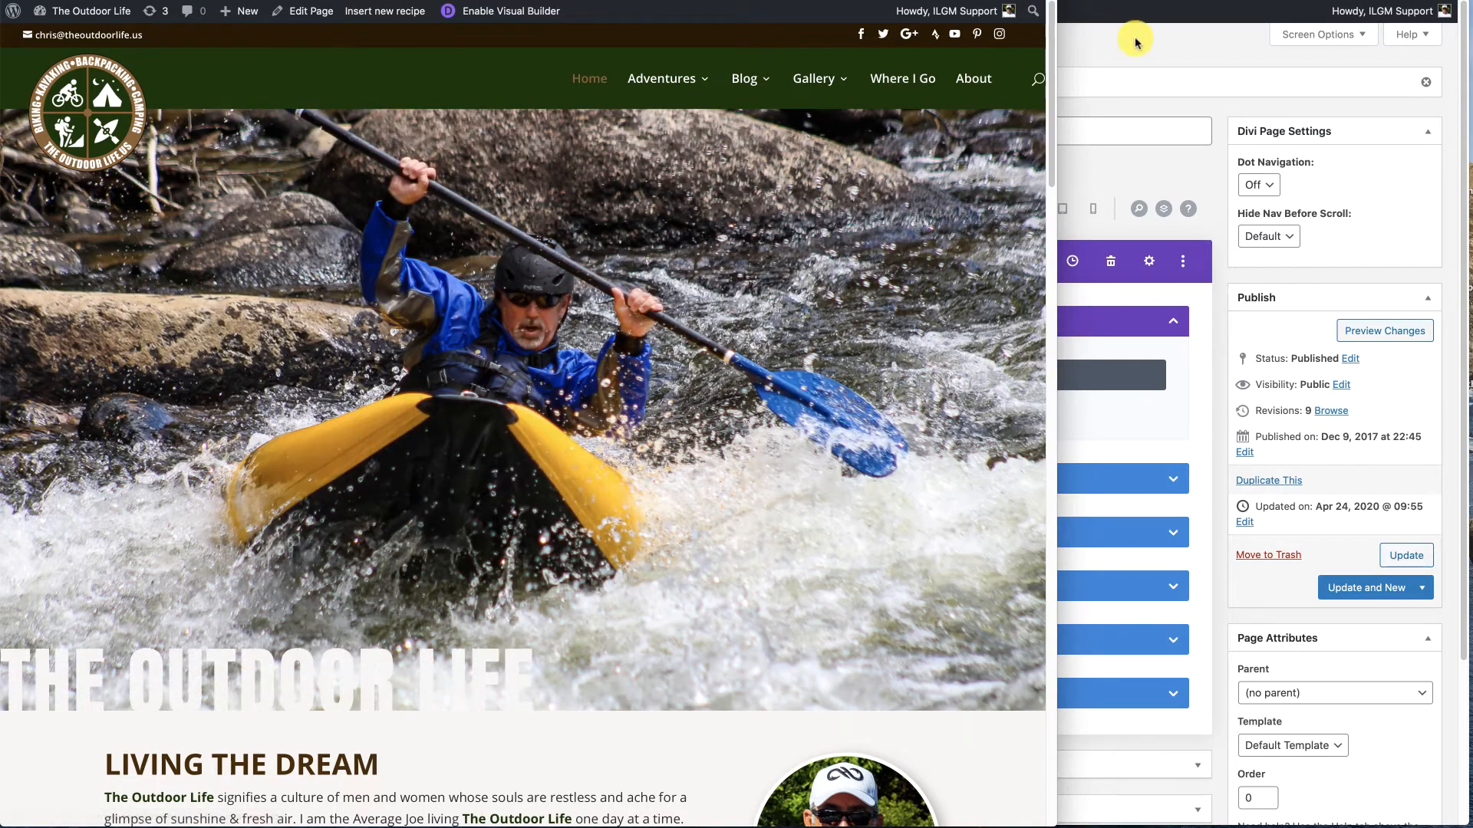
# Step: Compare The Outdoor Life home page with its page editor and look over the Haugen Consulting Group site's banner
pyautogui.click(1134, 34)
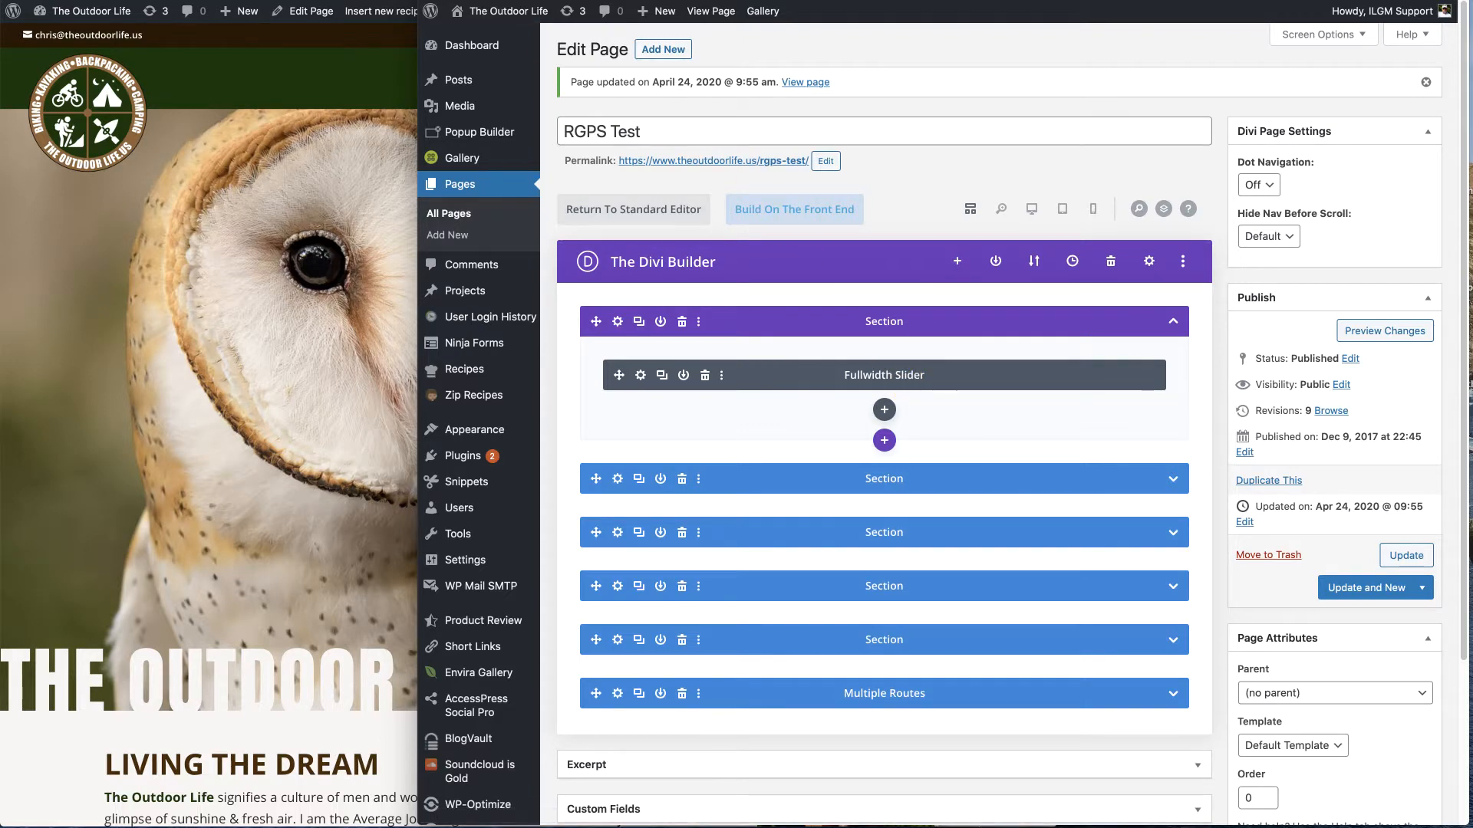
pyautogui.press('super+grave')
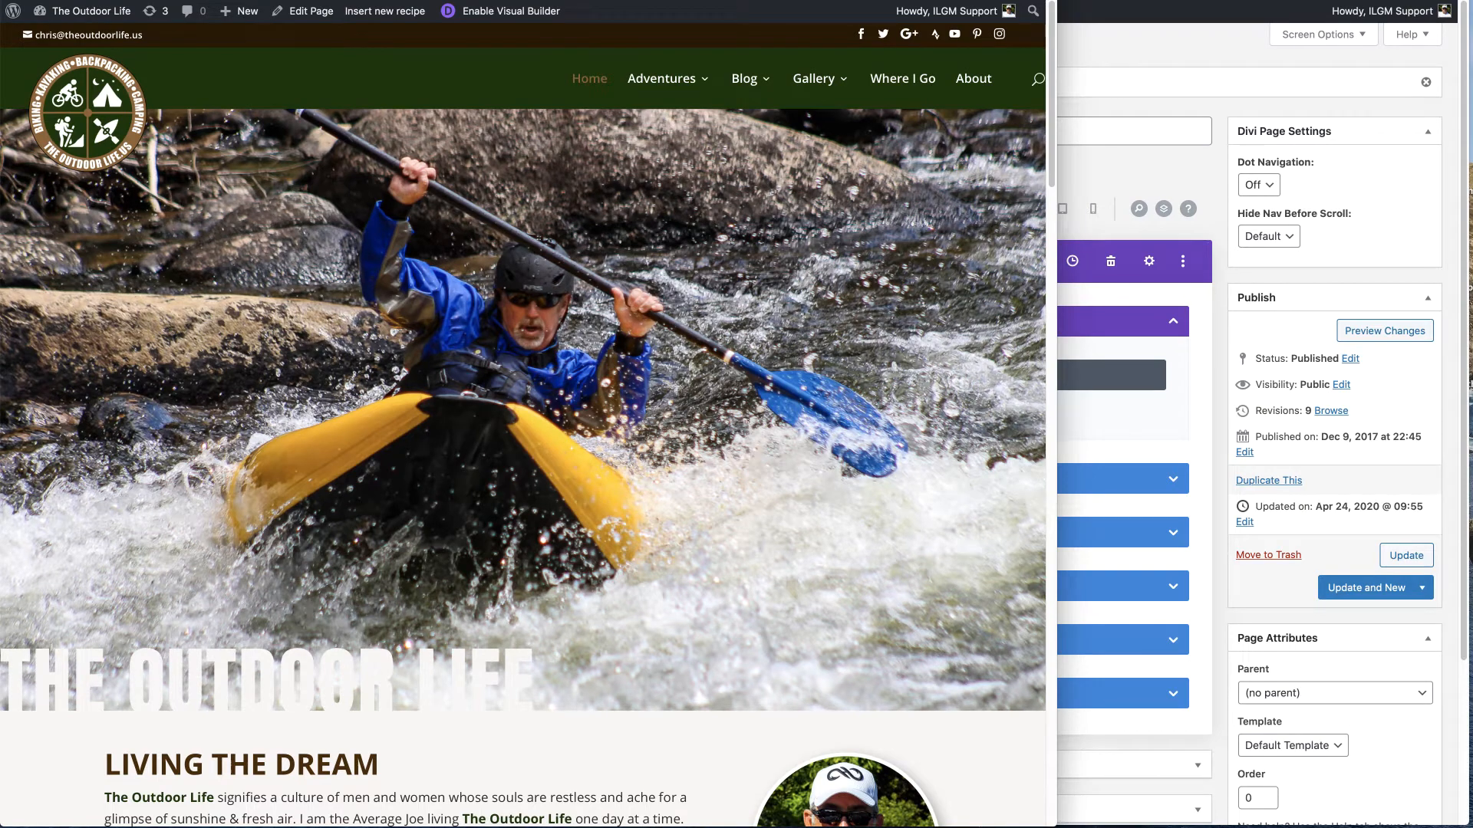
pyautogui.click(579, 0)
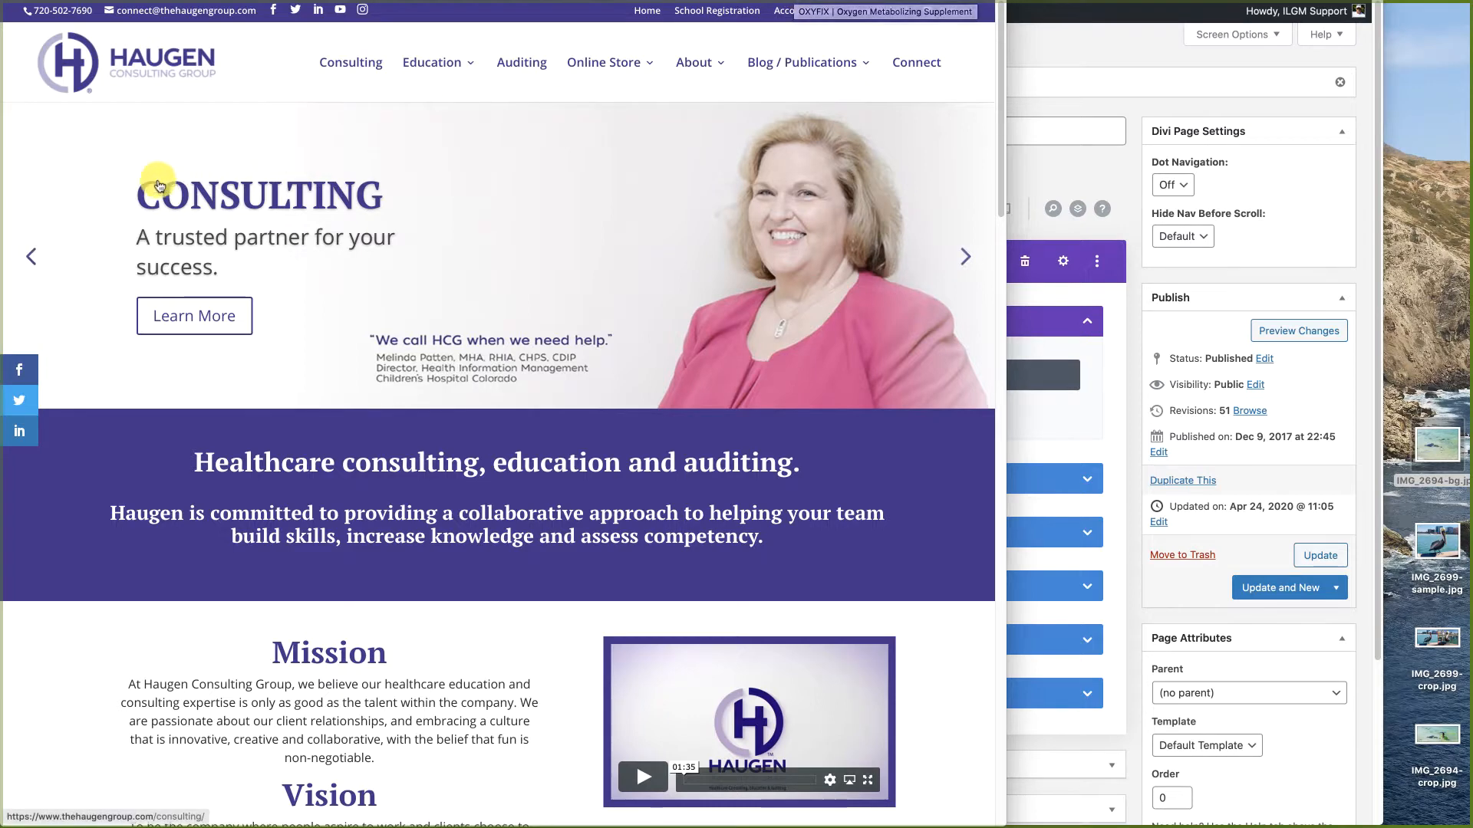
pyautogui.click(813, 1)
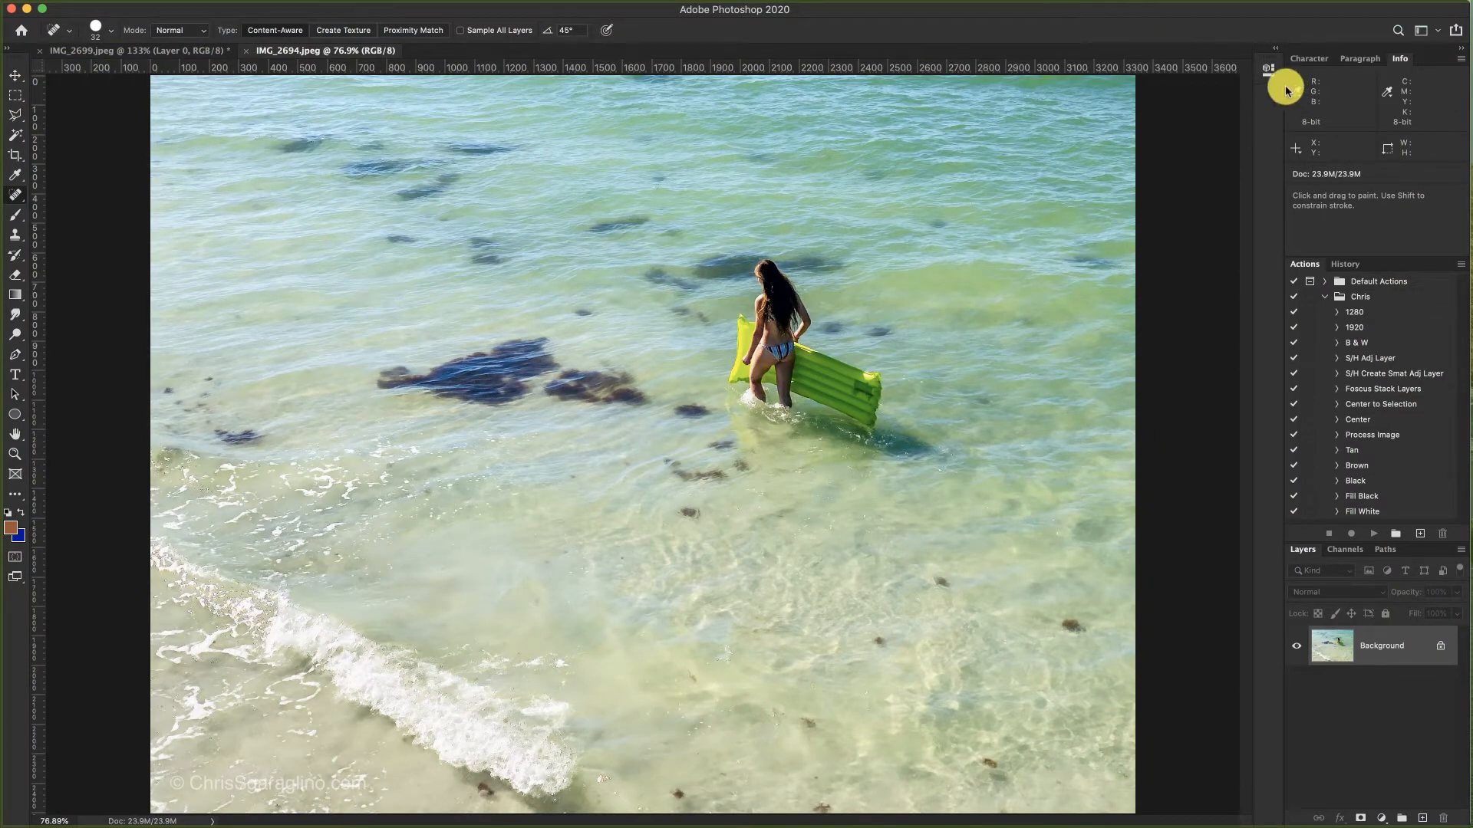
# Step: Try a web export of the full beach photo as a JPEG 2048 px wide at Medium quality
pyautogui.press('super+a')
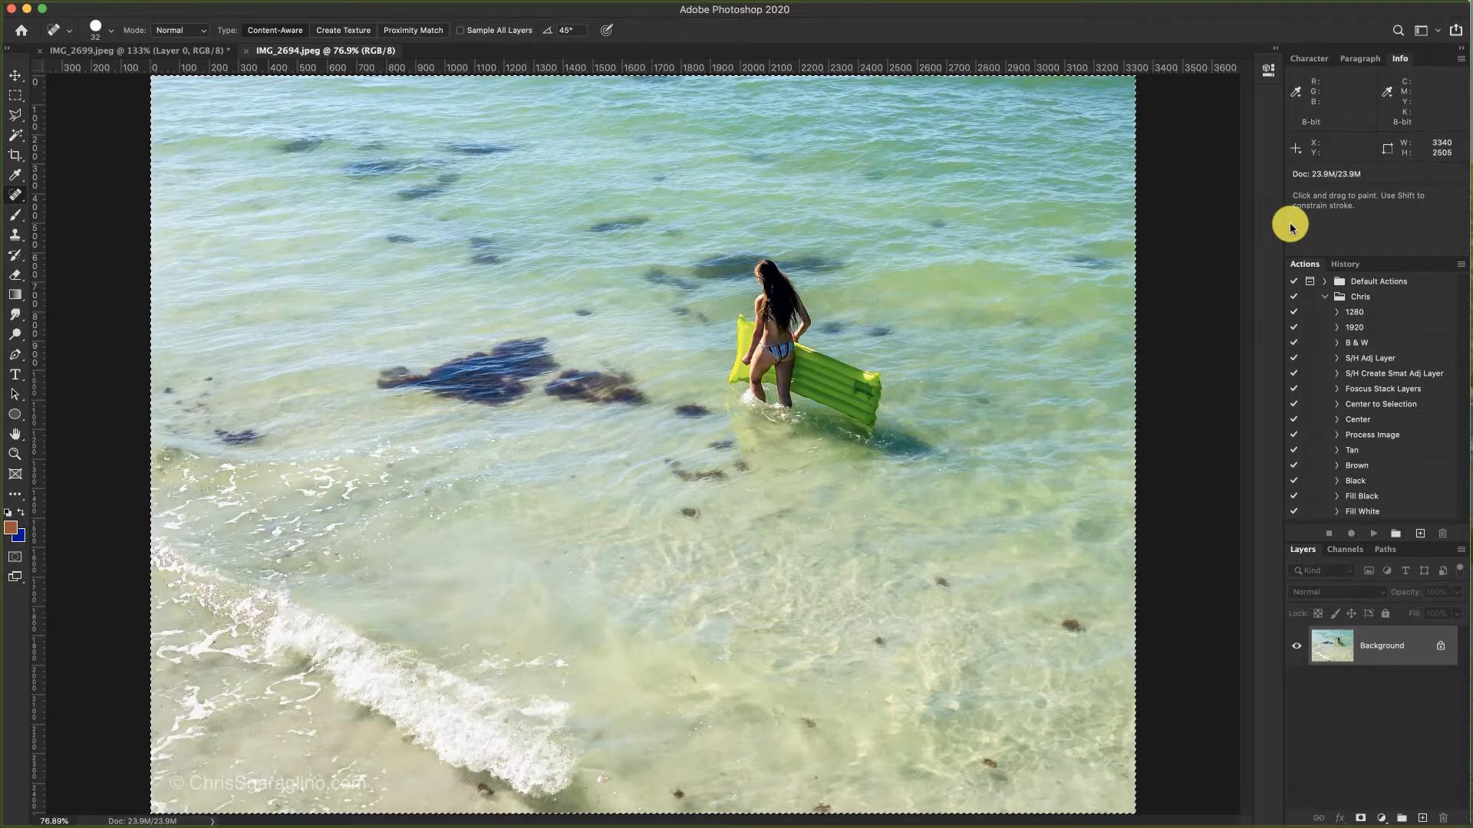
pyautogui.press('super+alt+shift+s')
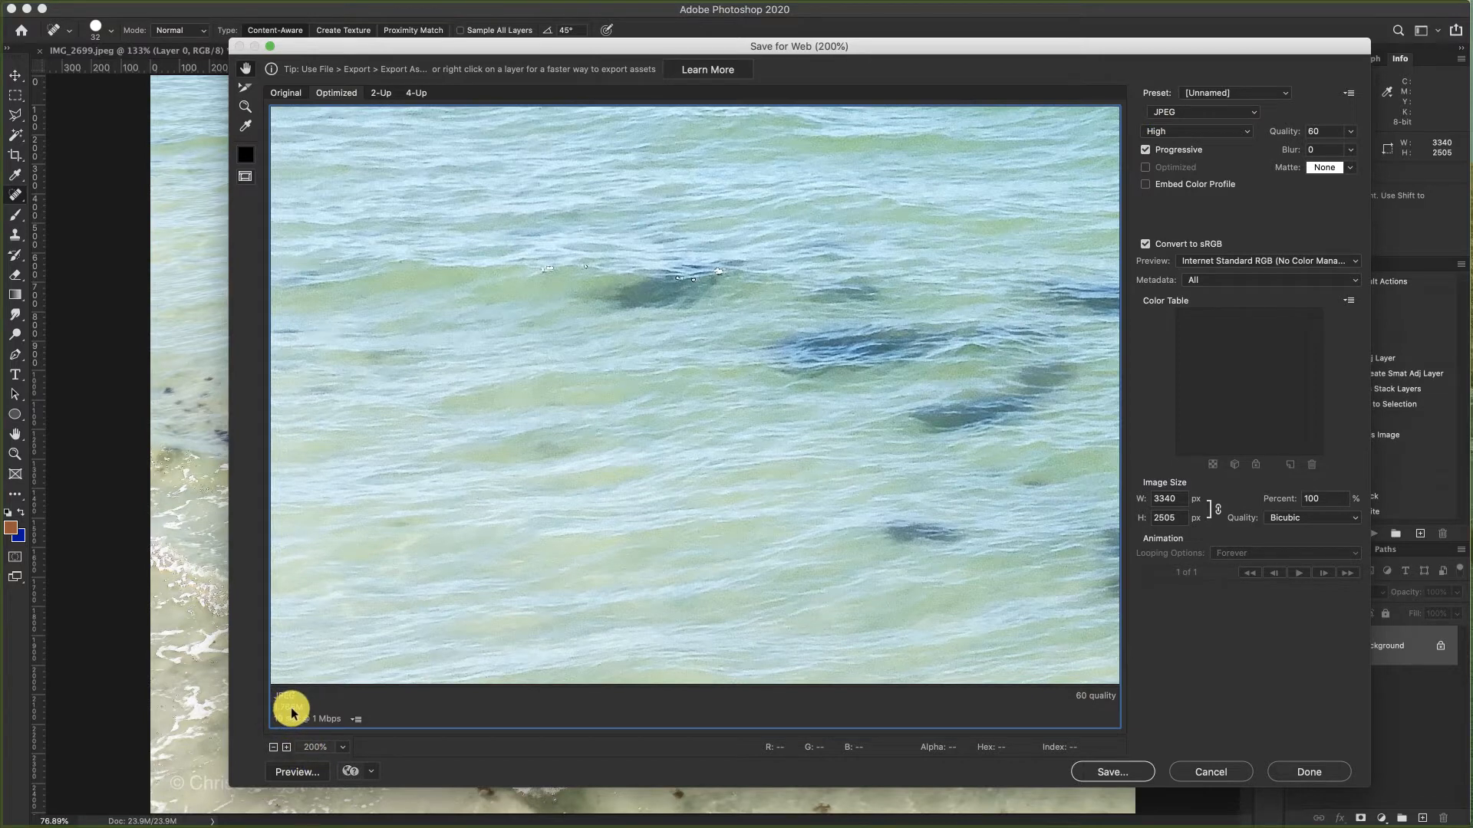
pyautogui.doubleClick(1178, 498)
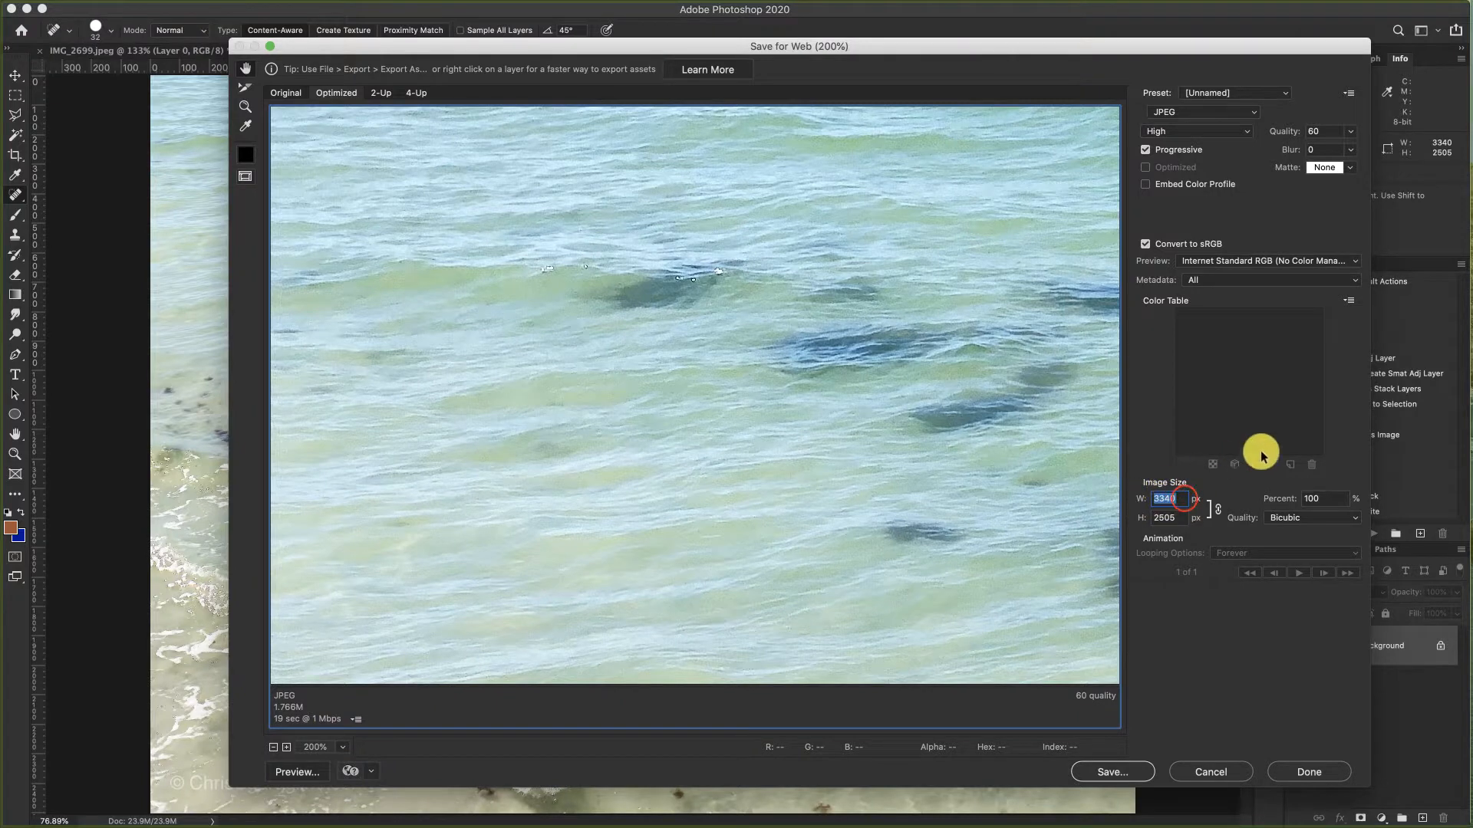
pyautogui.write('2048')
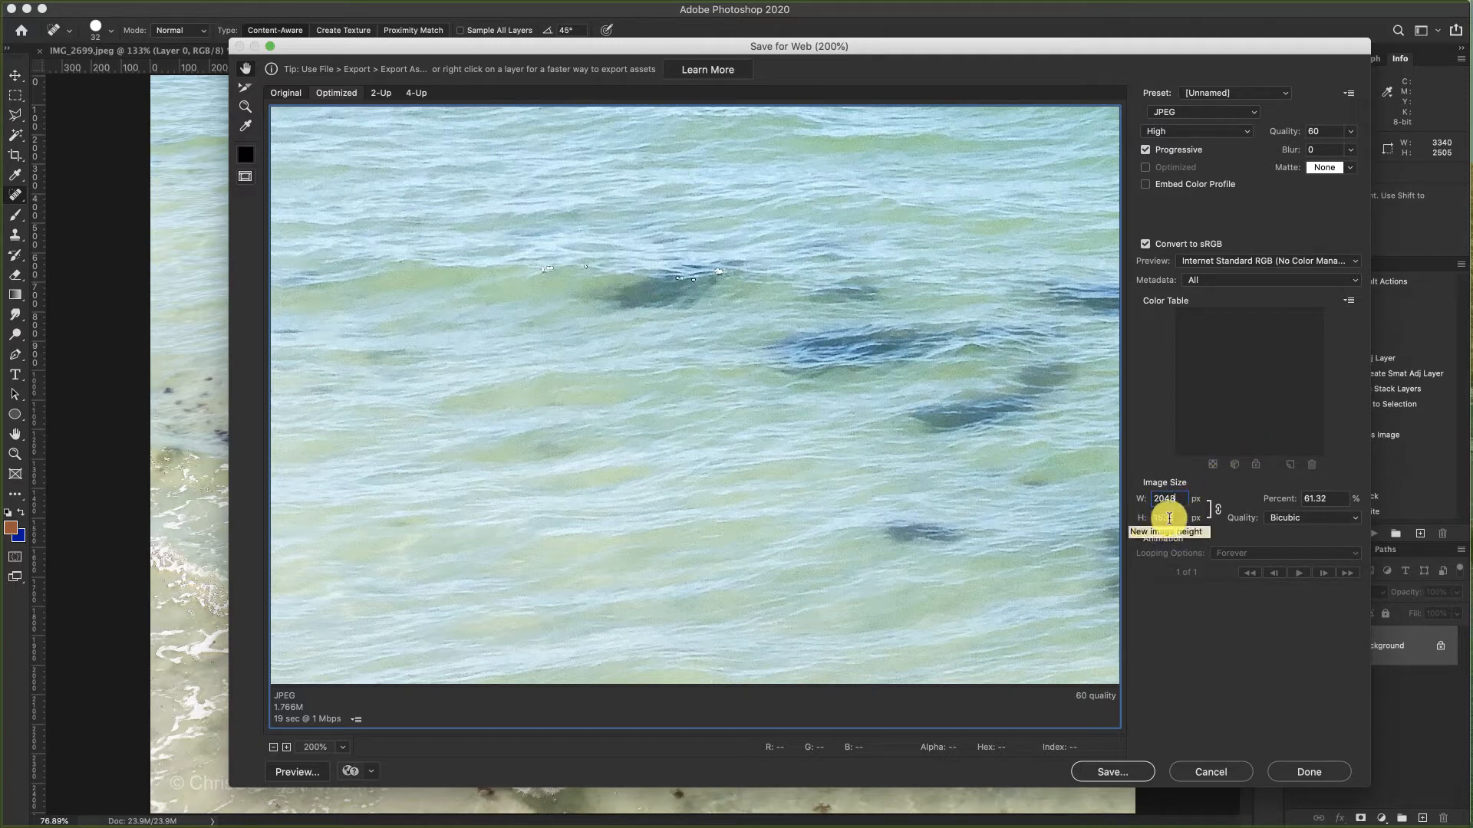
pyautogui.click(1223, 604)
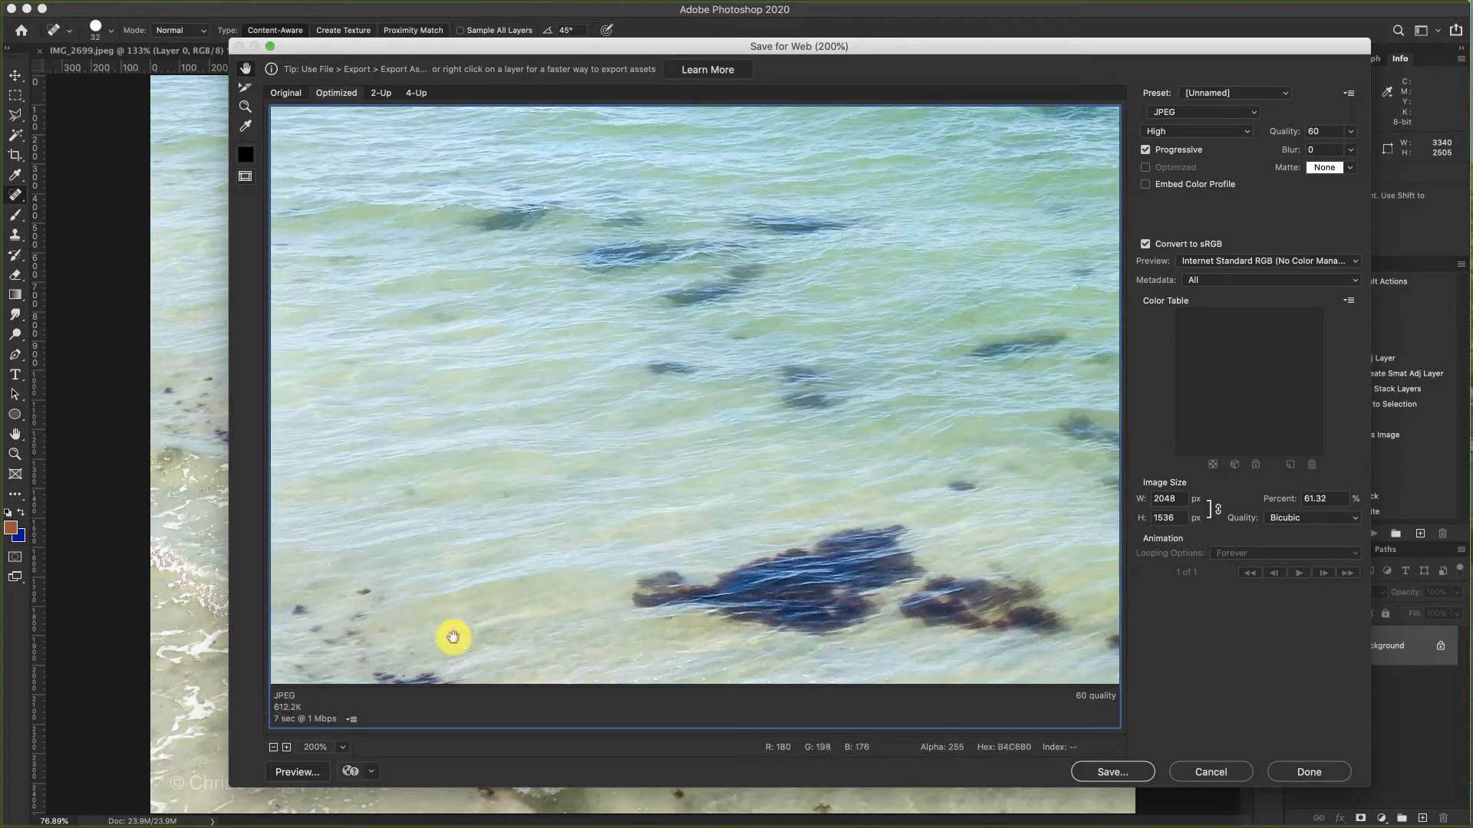
pyautogui.press('super+0')
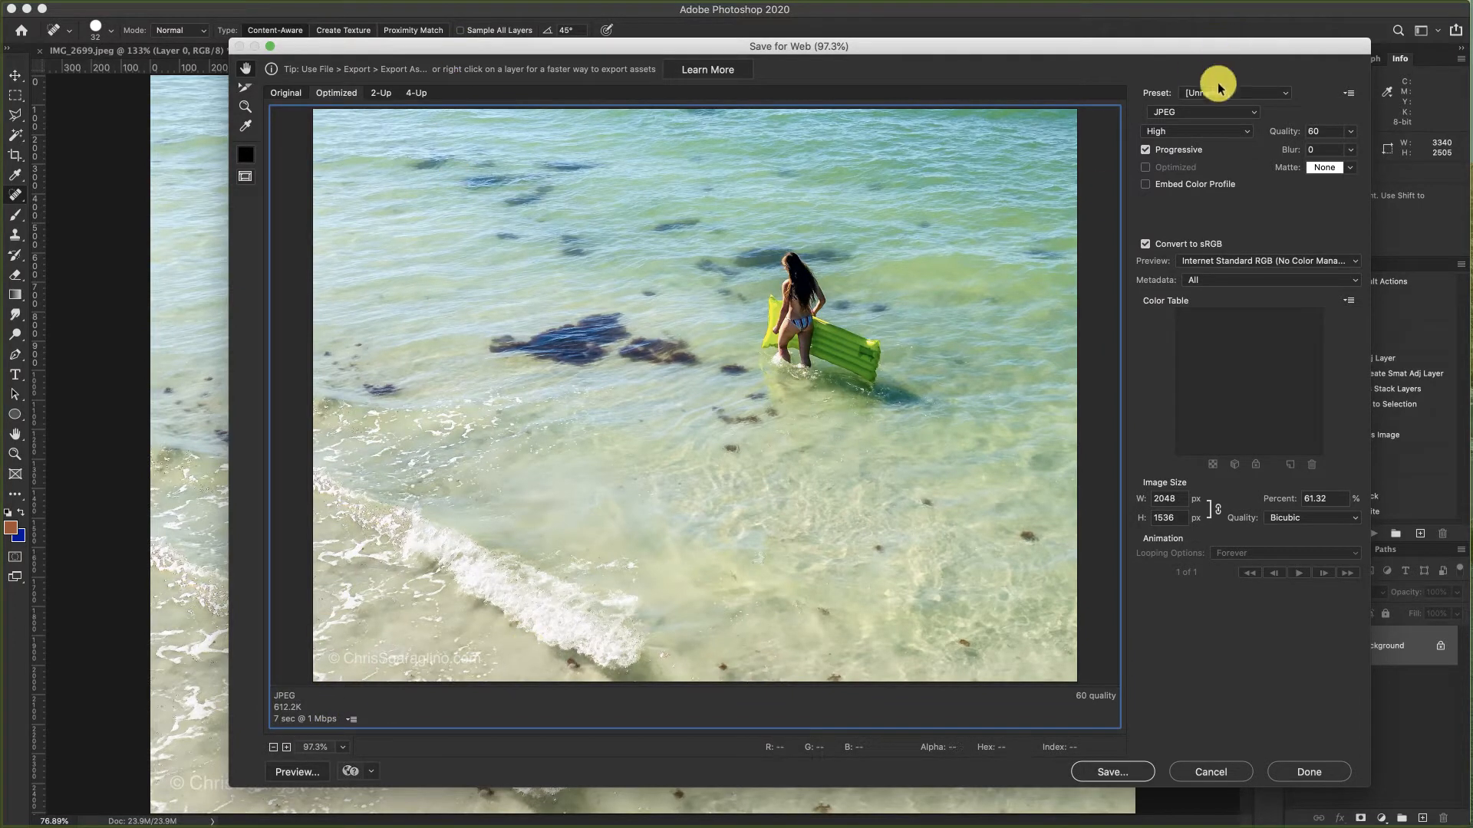
pyautogui.click(1160, 140)
pyautogui.click(1164, 121)
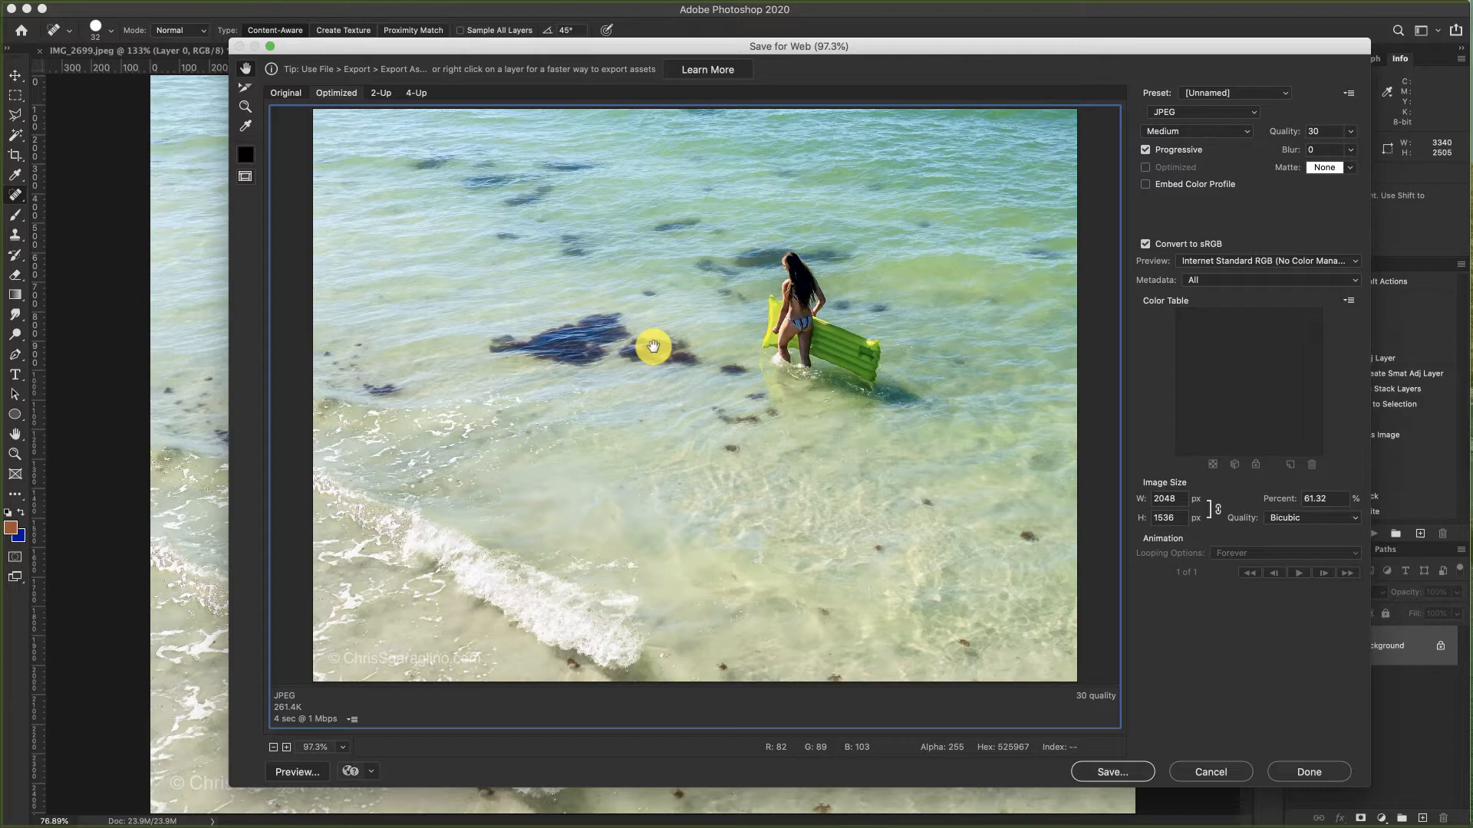
pyautogui.click(1210, 772)
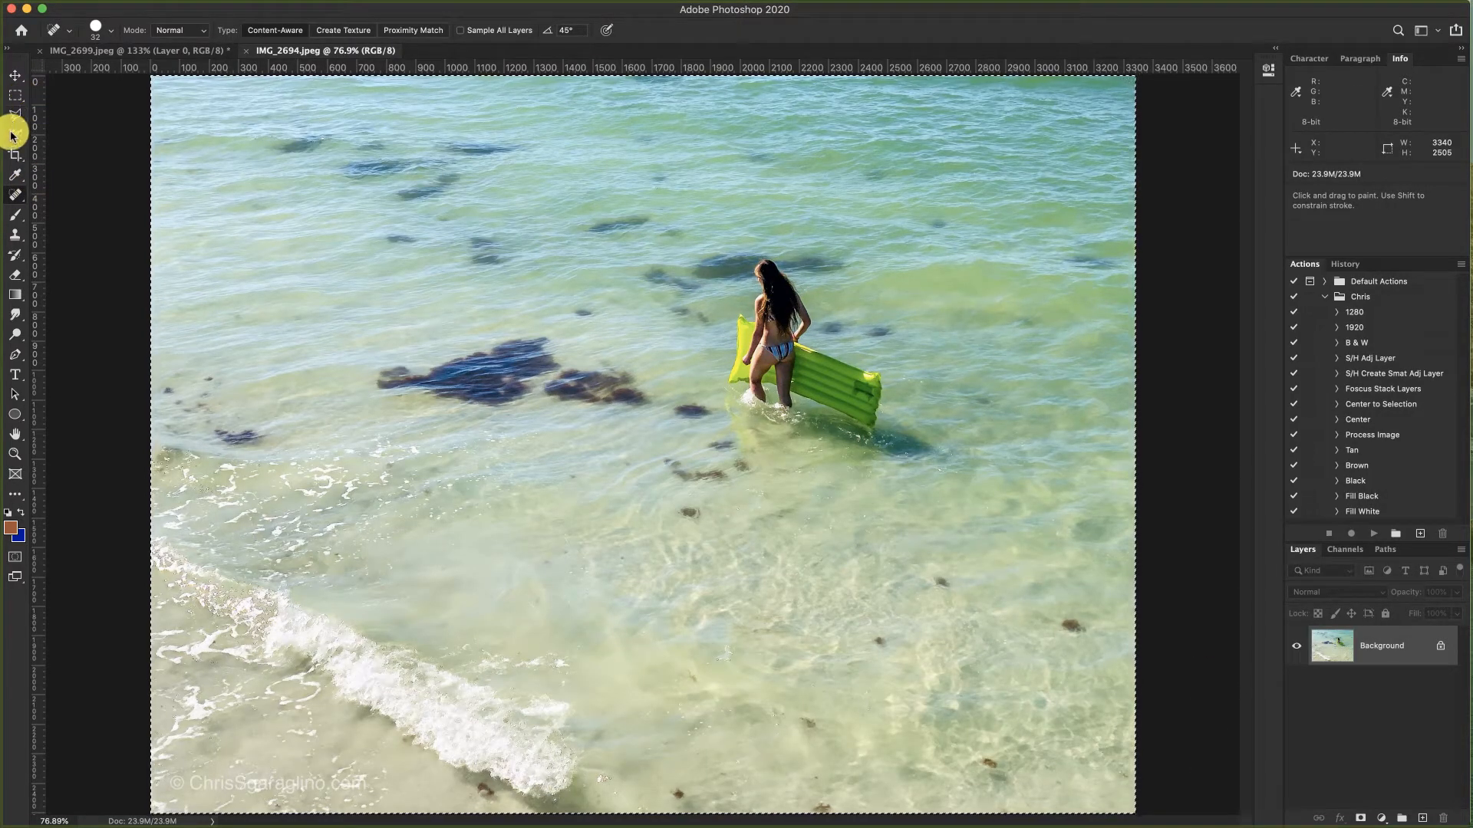
# Step: Crop the beach photo to 2048 × 800 px at 72 px/in, placing the woman in the lower half of the frame
pyautogui.click(14, 155)
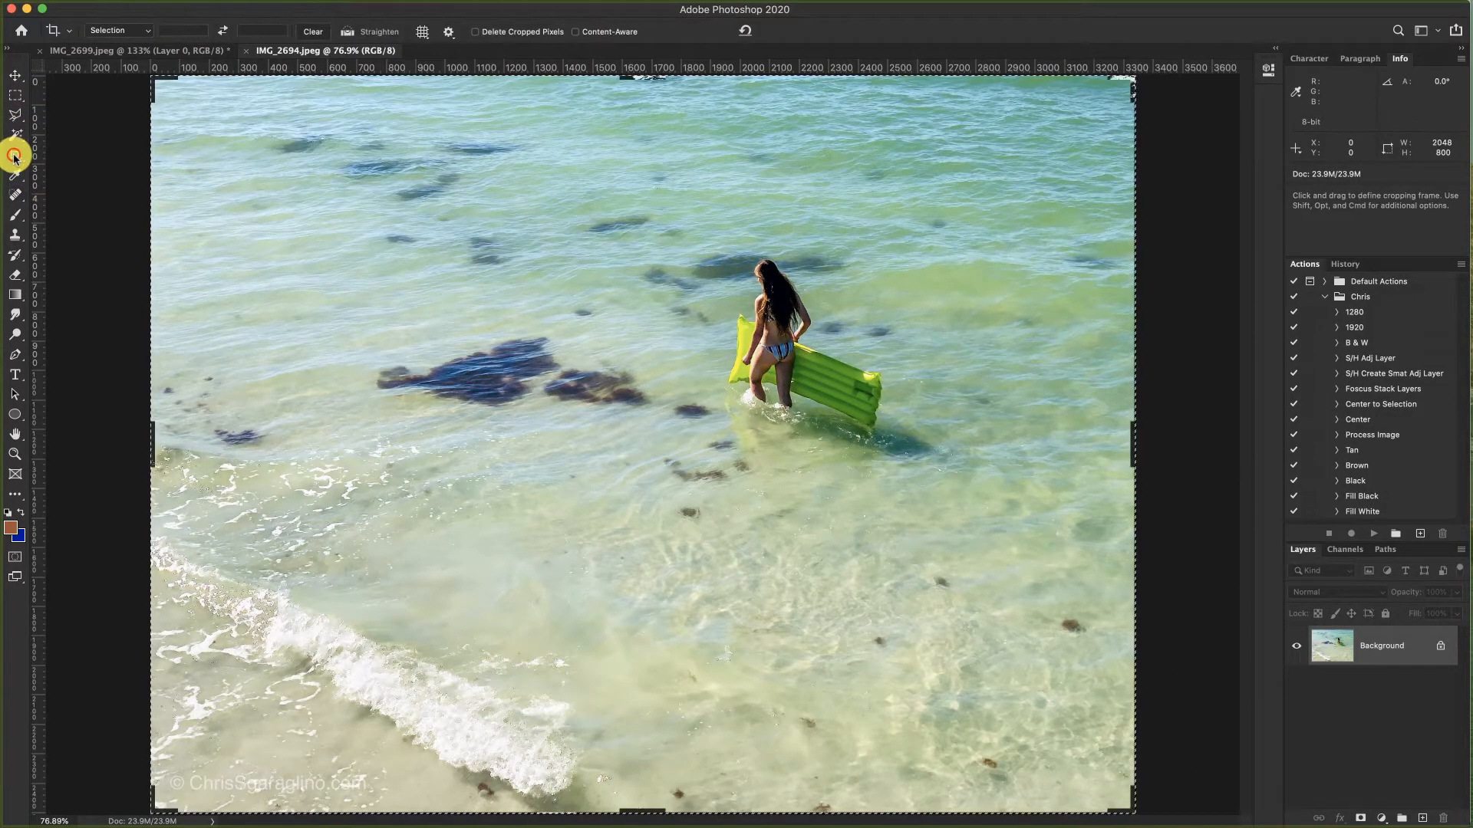
pyautogui.click(112, 31)
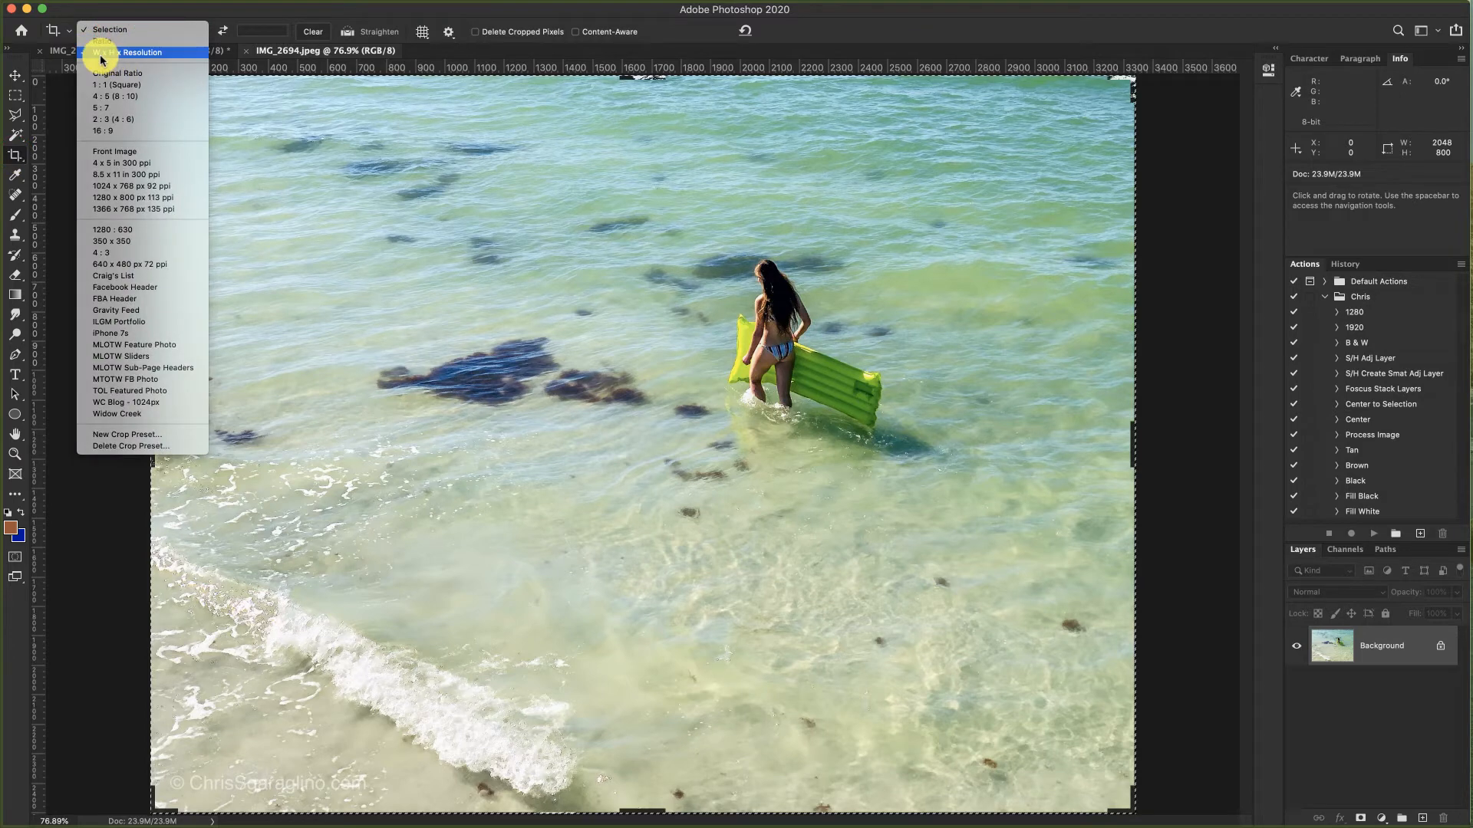
pyautogui.click(123, 53)
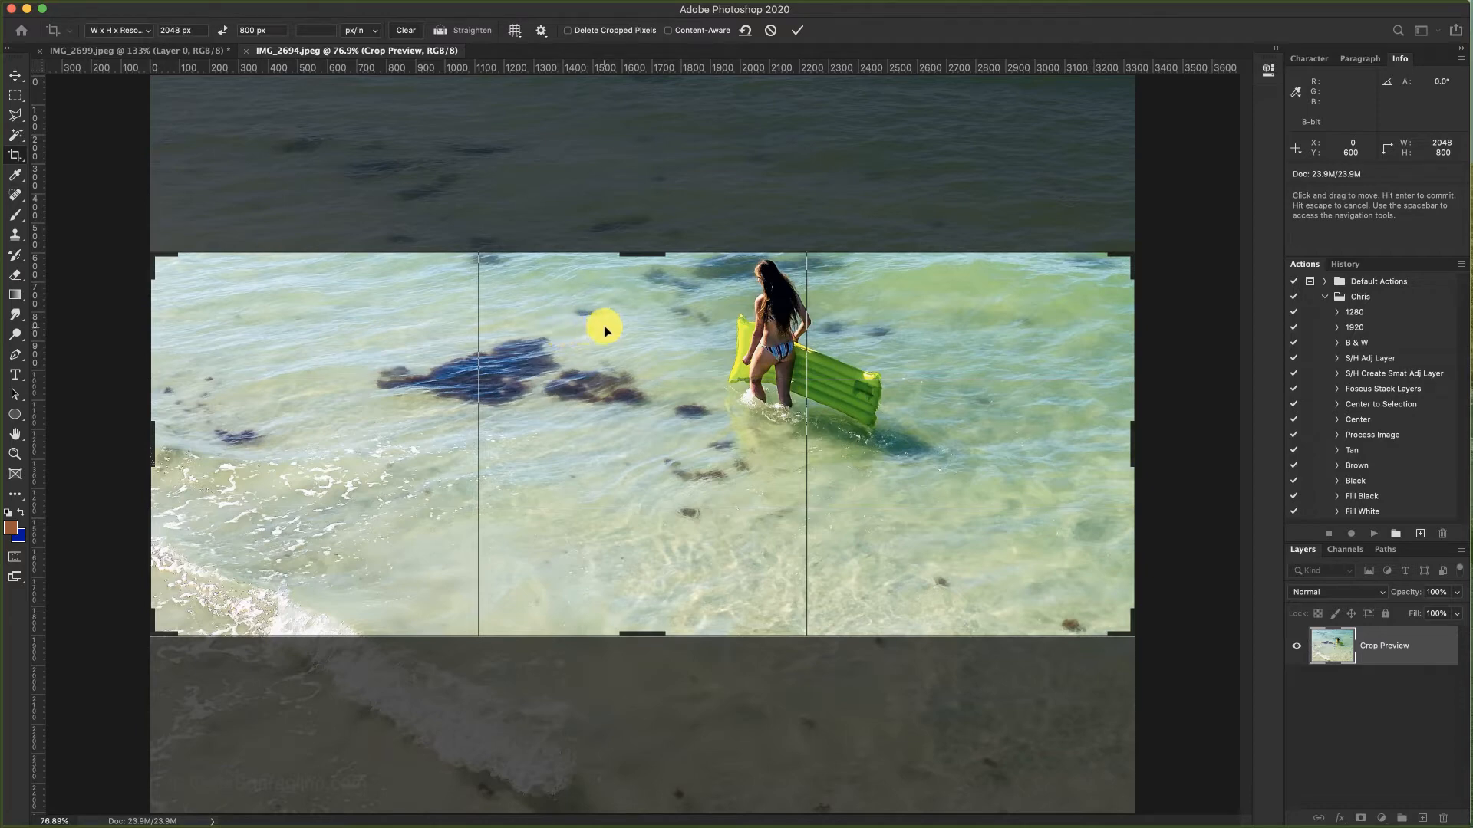
pyautogui.moveTo(600, 327); pyautogui.dragTo(601, 468)
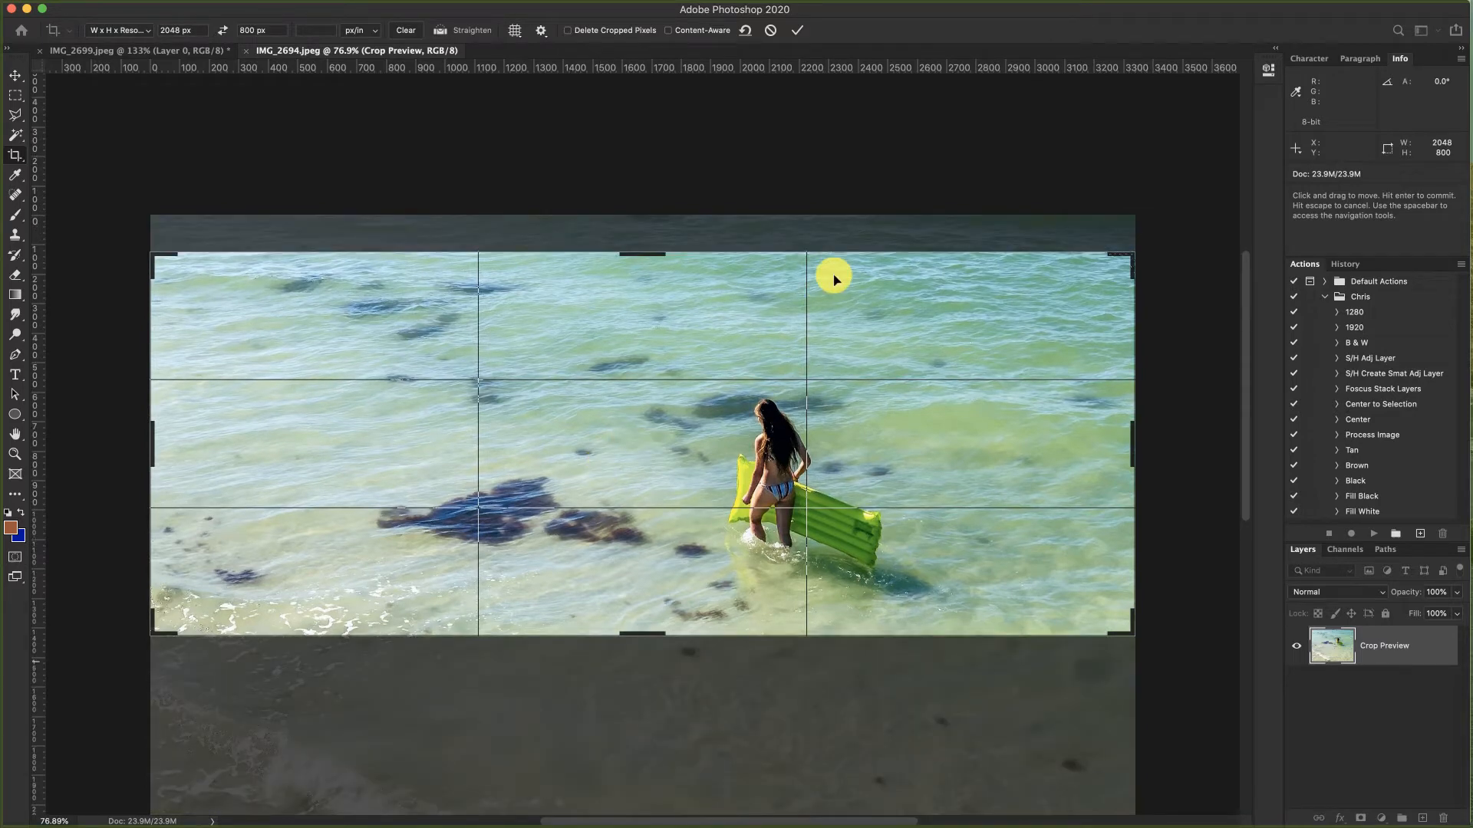
pyautogui.click(325, 31)
pyautogui.write('72')
pyautogui.press('Return')
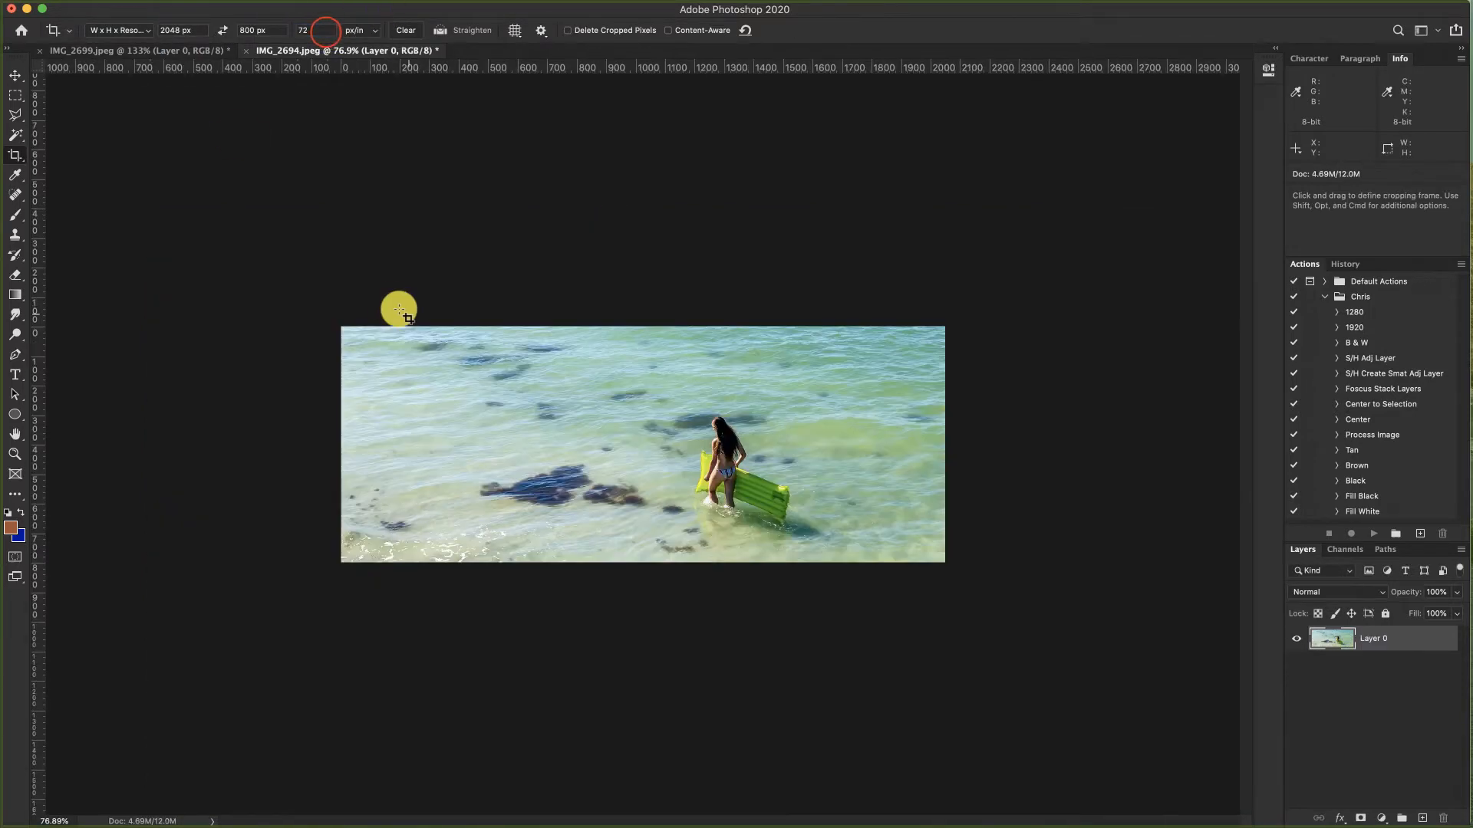
# Step: Export the cropped beach photo for web as a Medium quality JPEG named IMG_2694-crop.jpg
pyautogui.scroll(5, 744, 329)
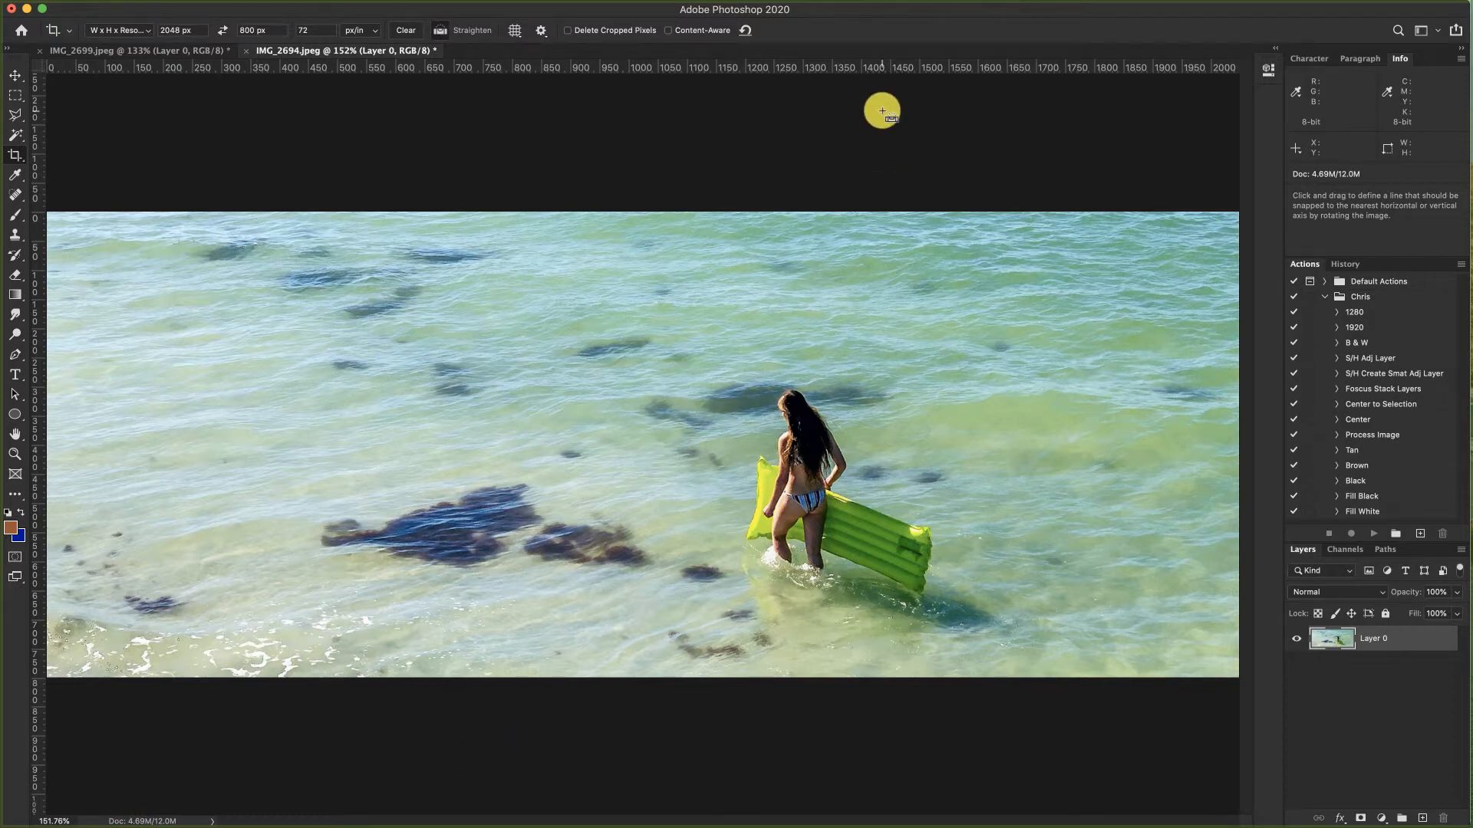
pyautogui.press('super+alt+shift+s')
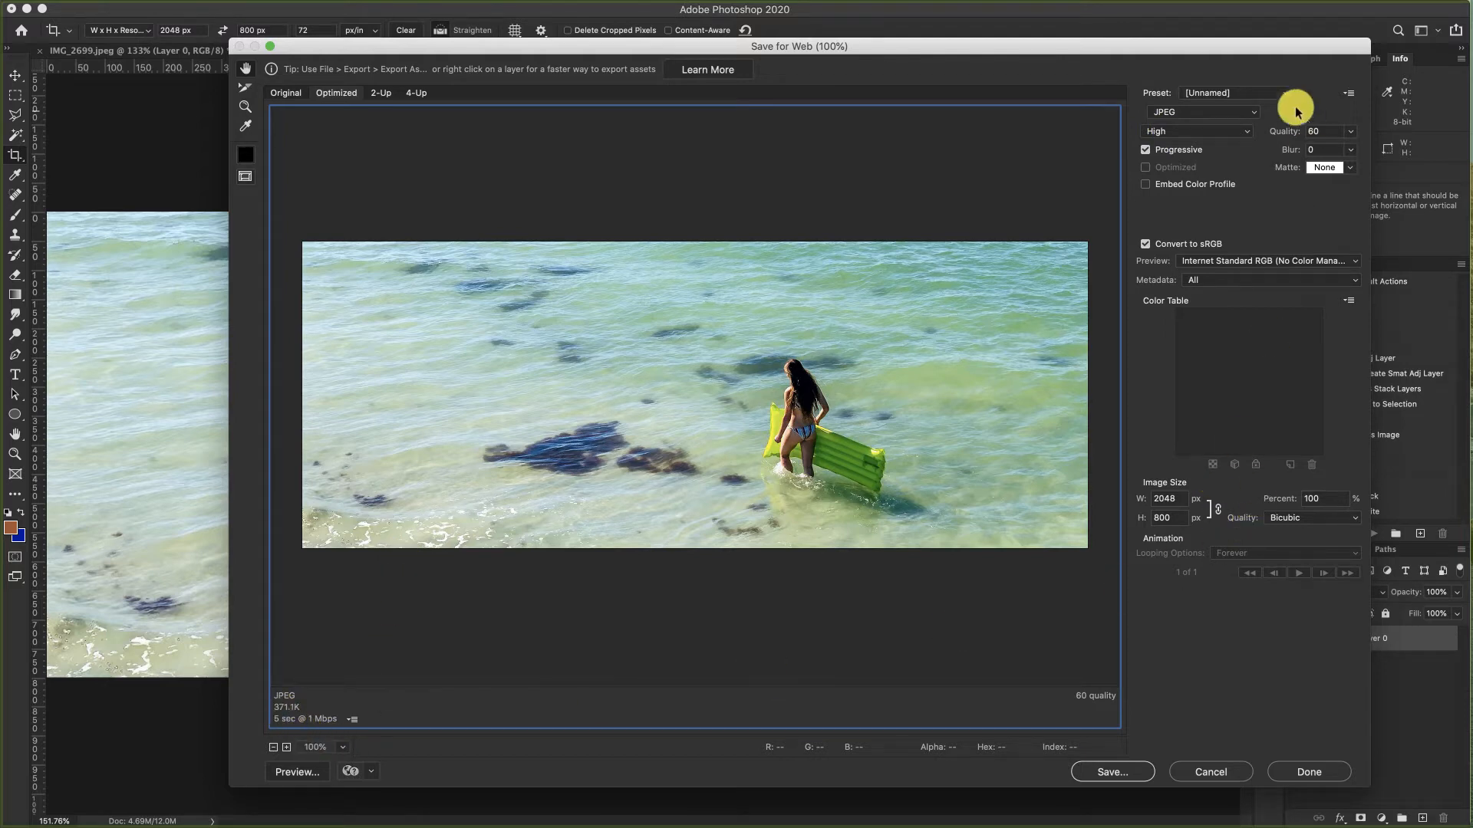
pyautogui.click(1182, 131)
pyautogui.click(1174, 118)
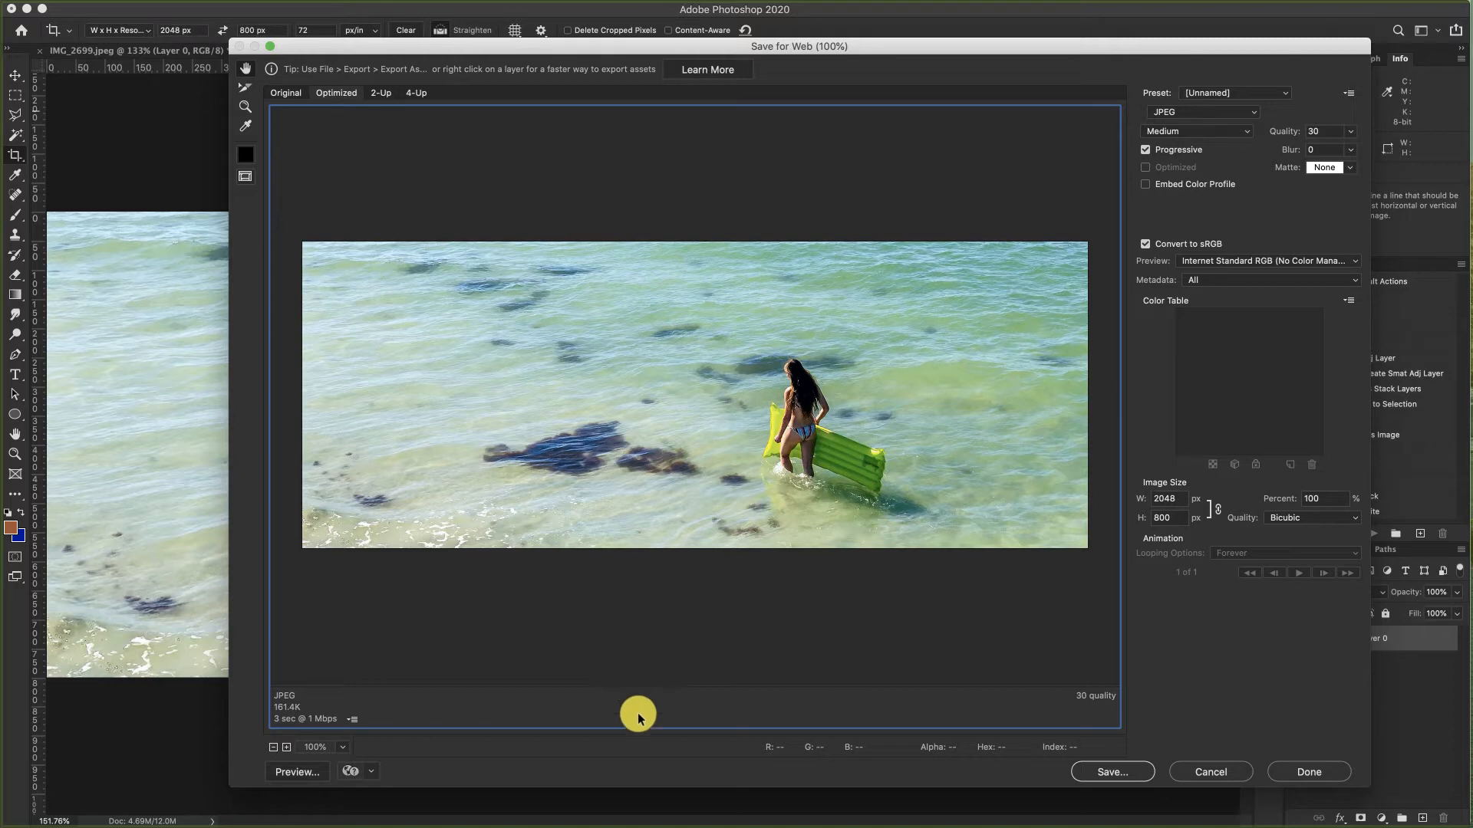
pyautogui.click(1110, 772)
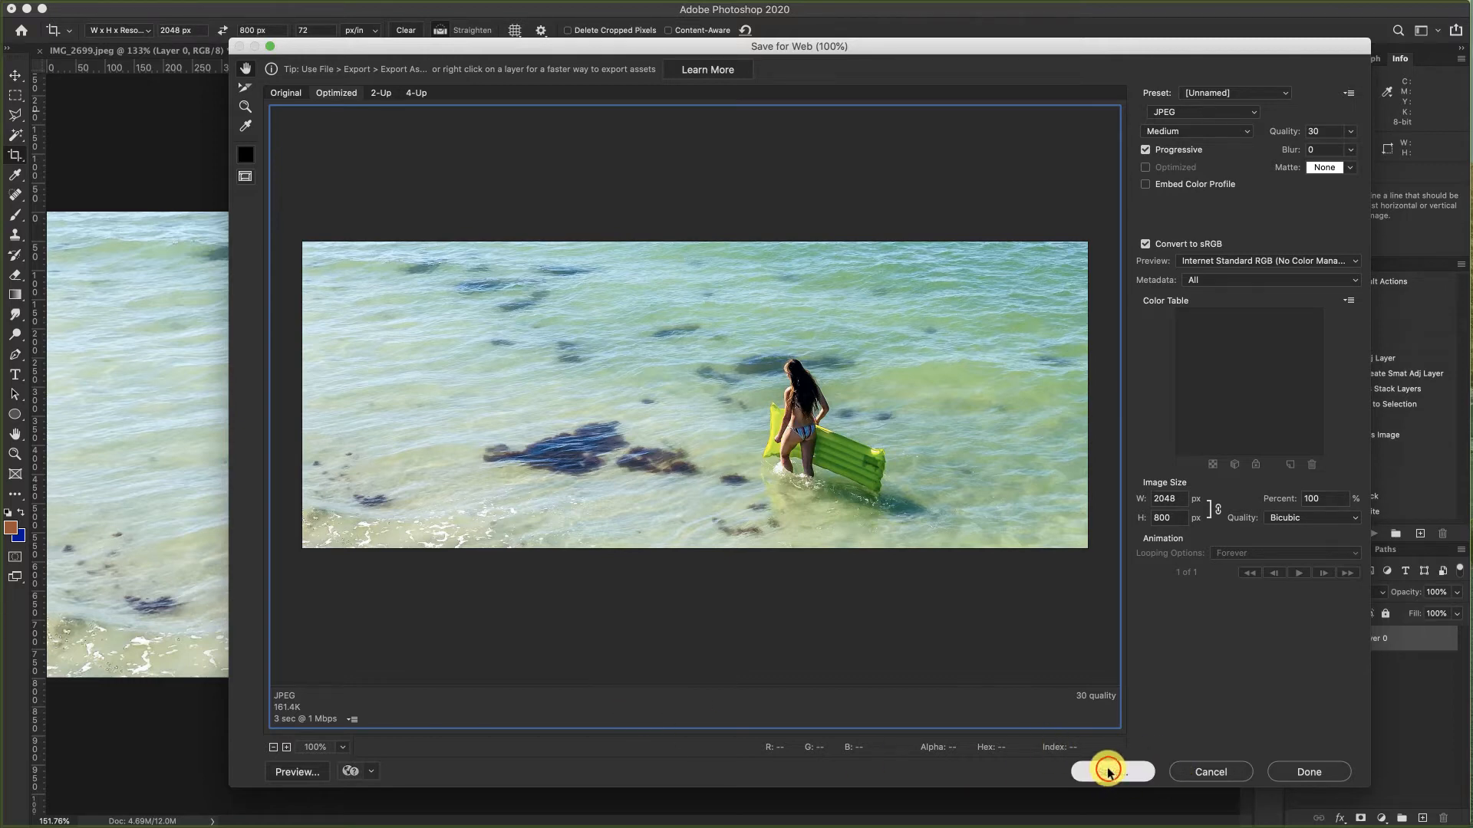
pyautogui.press('Right')
pyautogui.write('-crop')
pyautogui.press('Return')
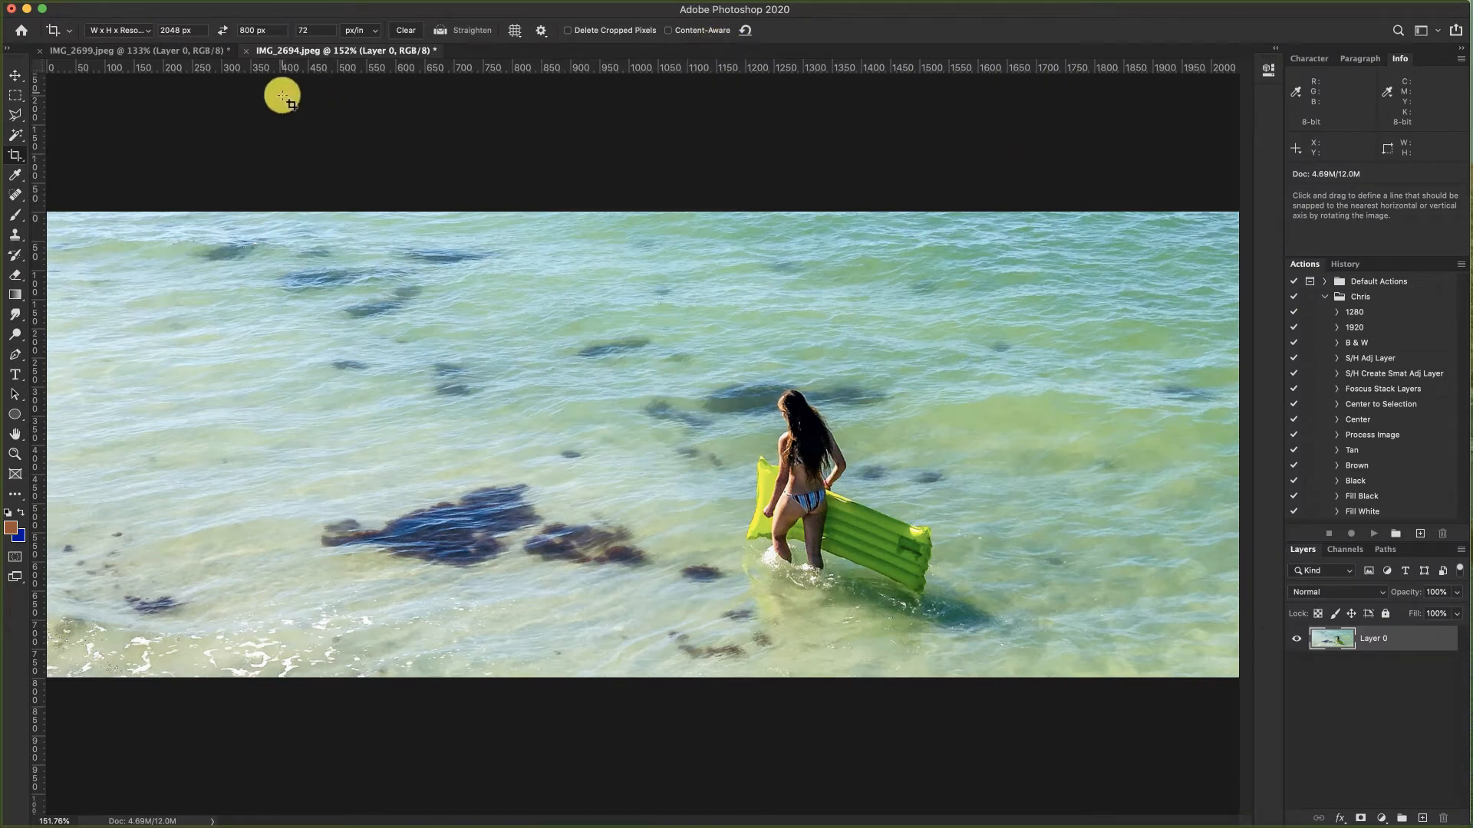
# Step: Inspect how the IMG_2699.jpeg pelican banner is layered by hiding and reshowing Layer 1 and Layer 2
pyautogui.click(126, 52)
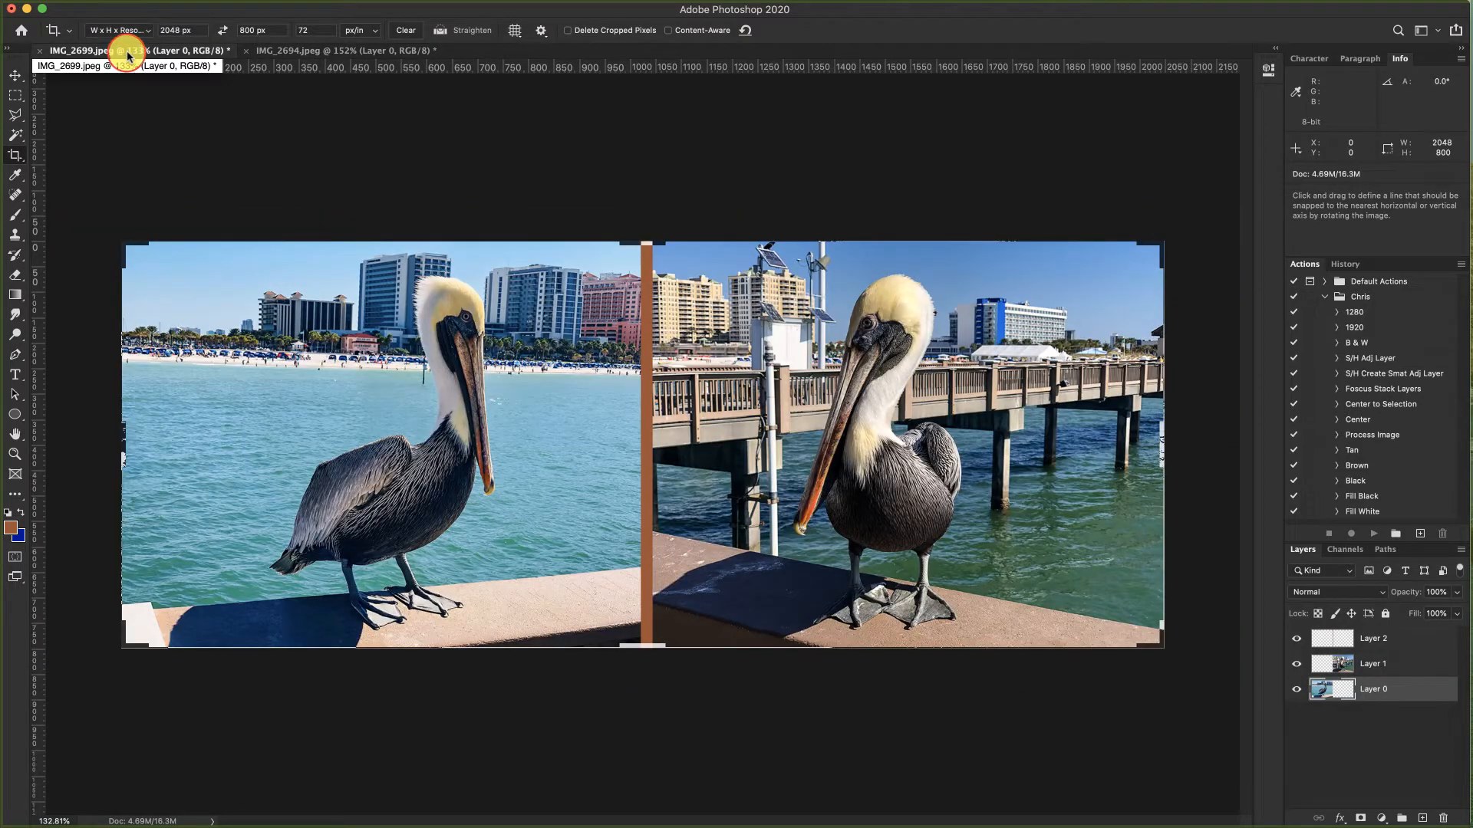
pyautogui.click(15, 75)
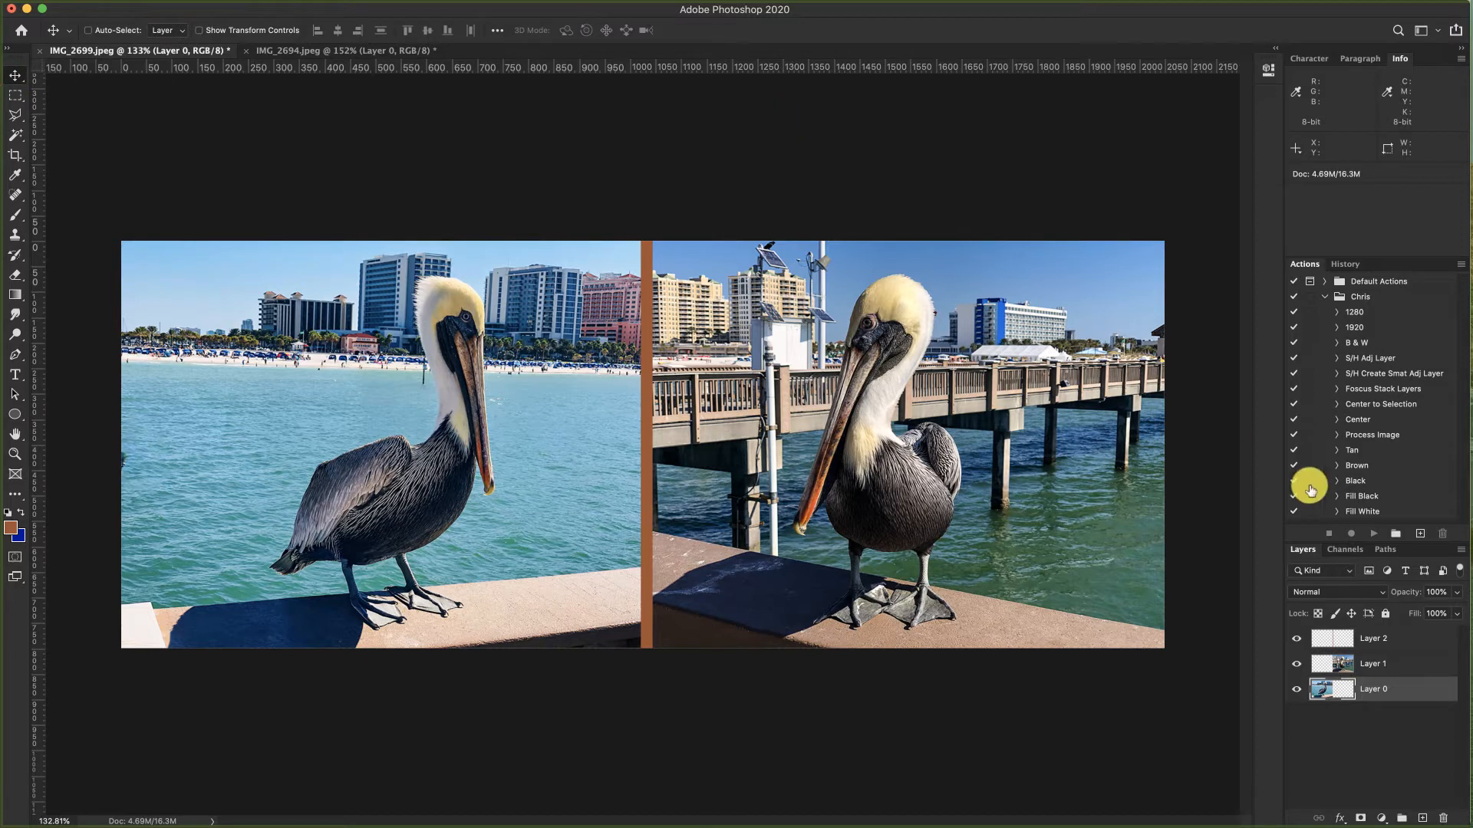
pyautogui.click(1297, 638)
pyautogui.click(1298, 664)
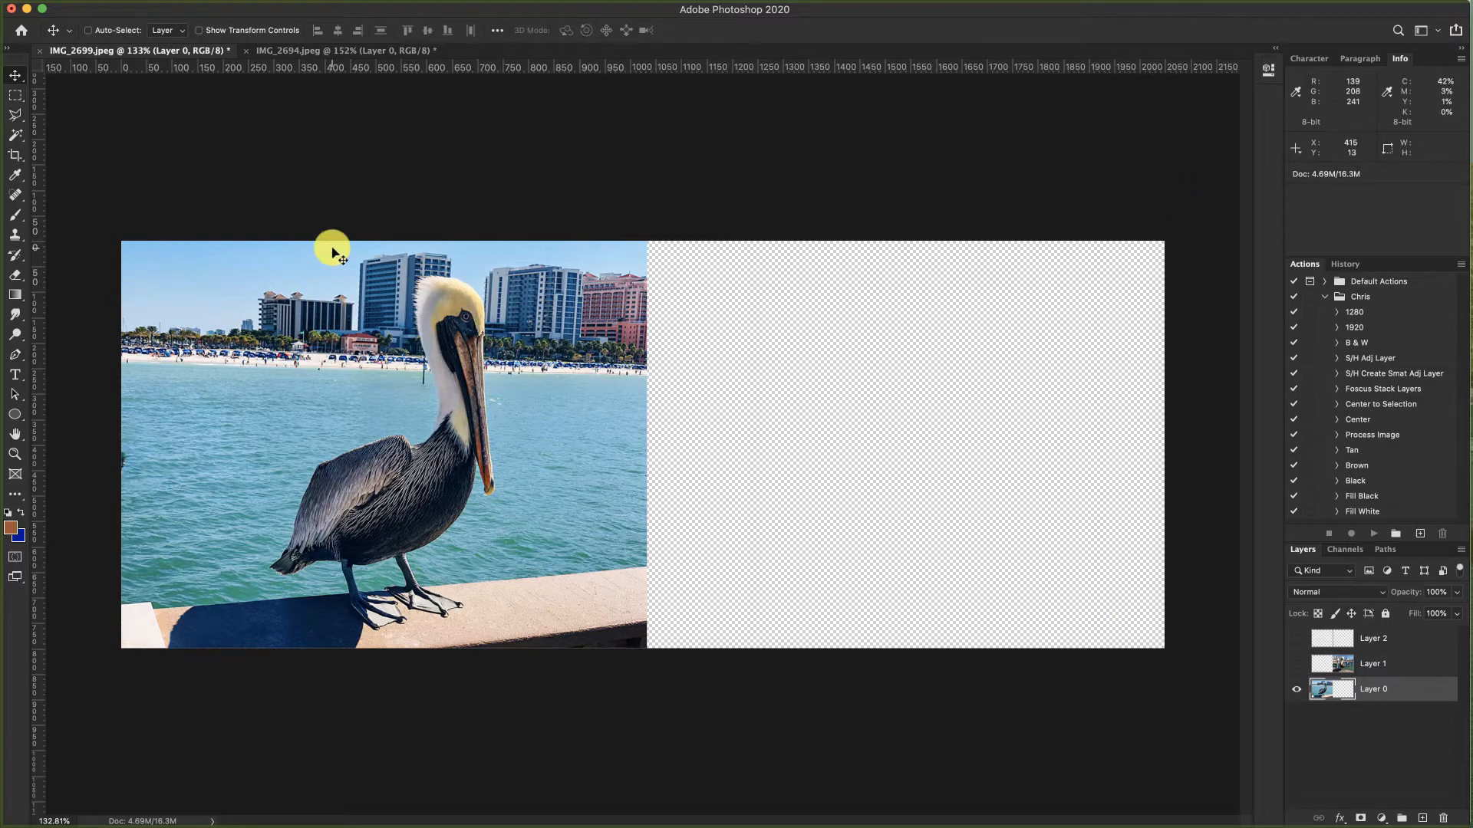
pyautogui.click(1297, 664)
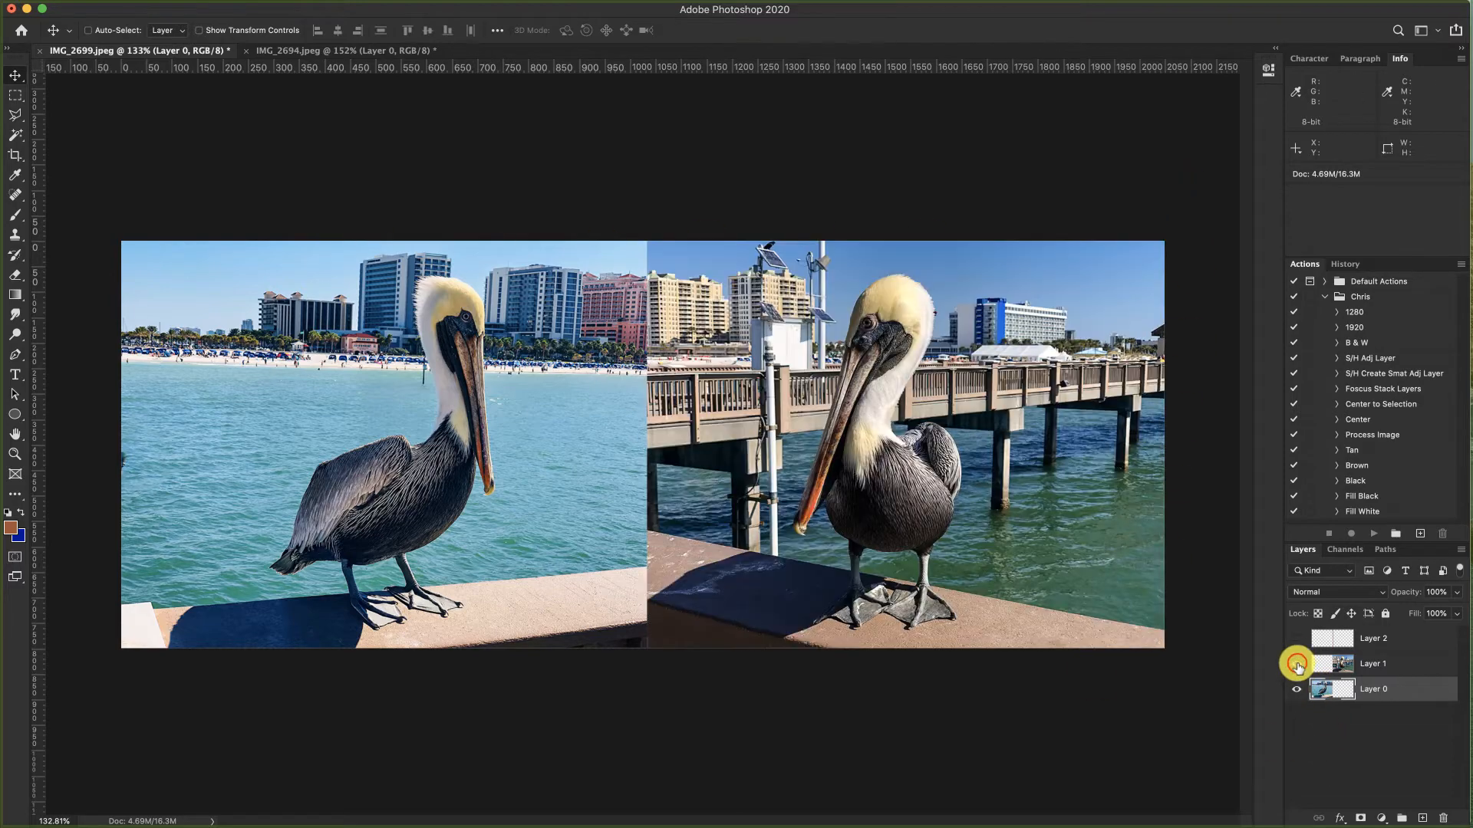
pyautogui.click(1296, 640)
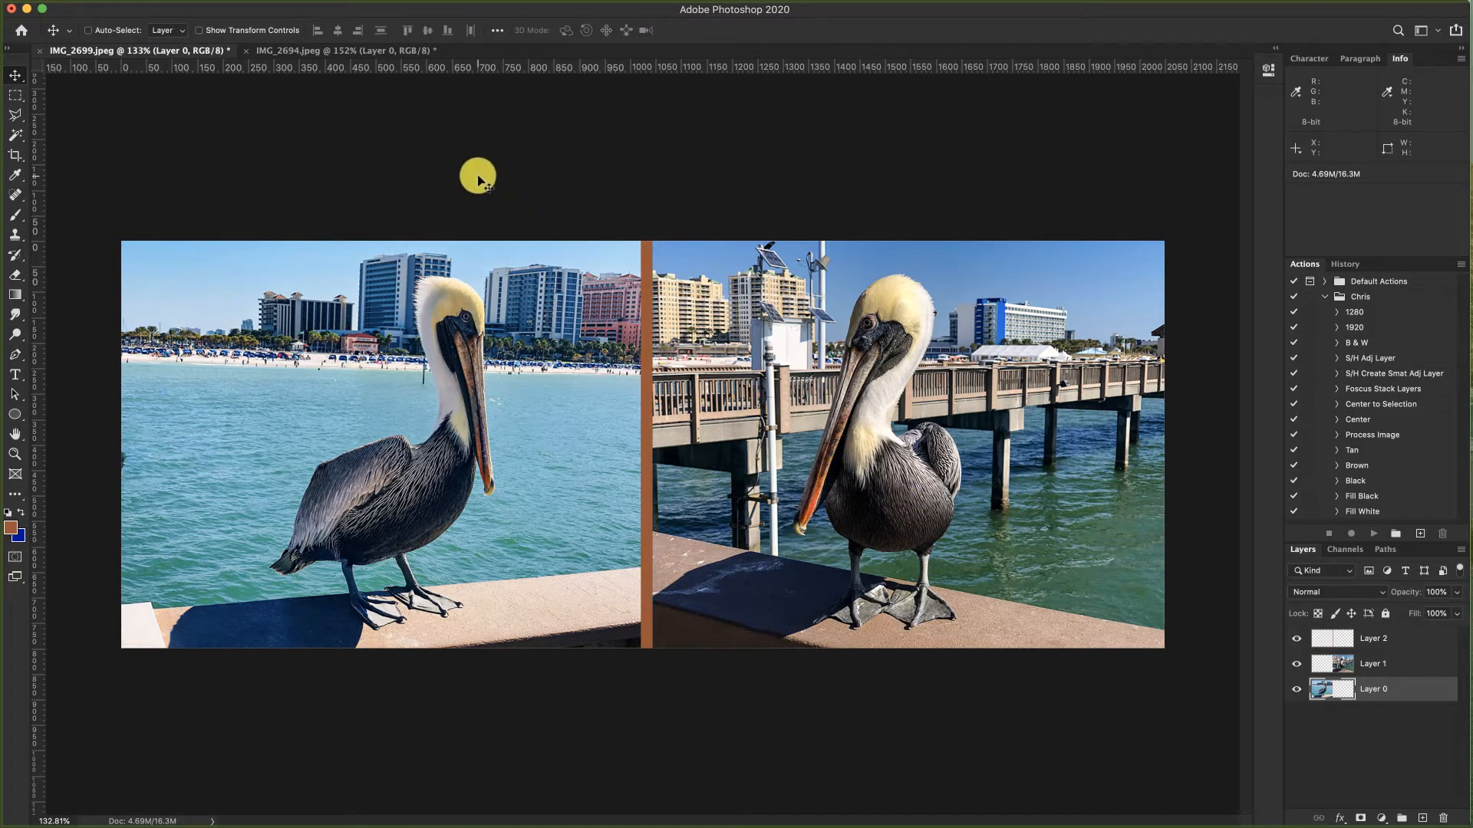
# Step: Export the two-pelican banner for web as a Medium quality JPEG named IMG_2699-crop.jpg on the Desktop
pyautogui.press('super+alt+shift+s')
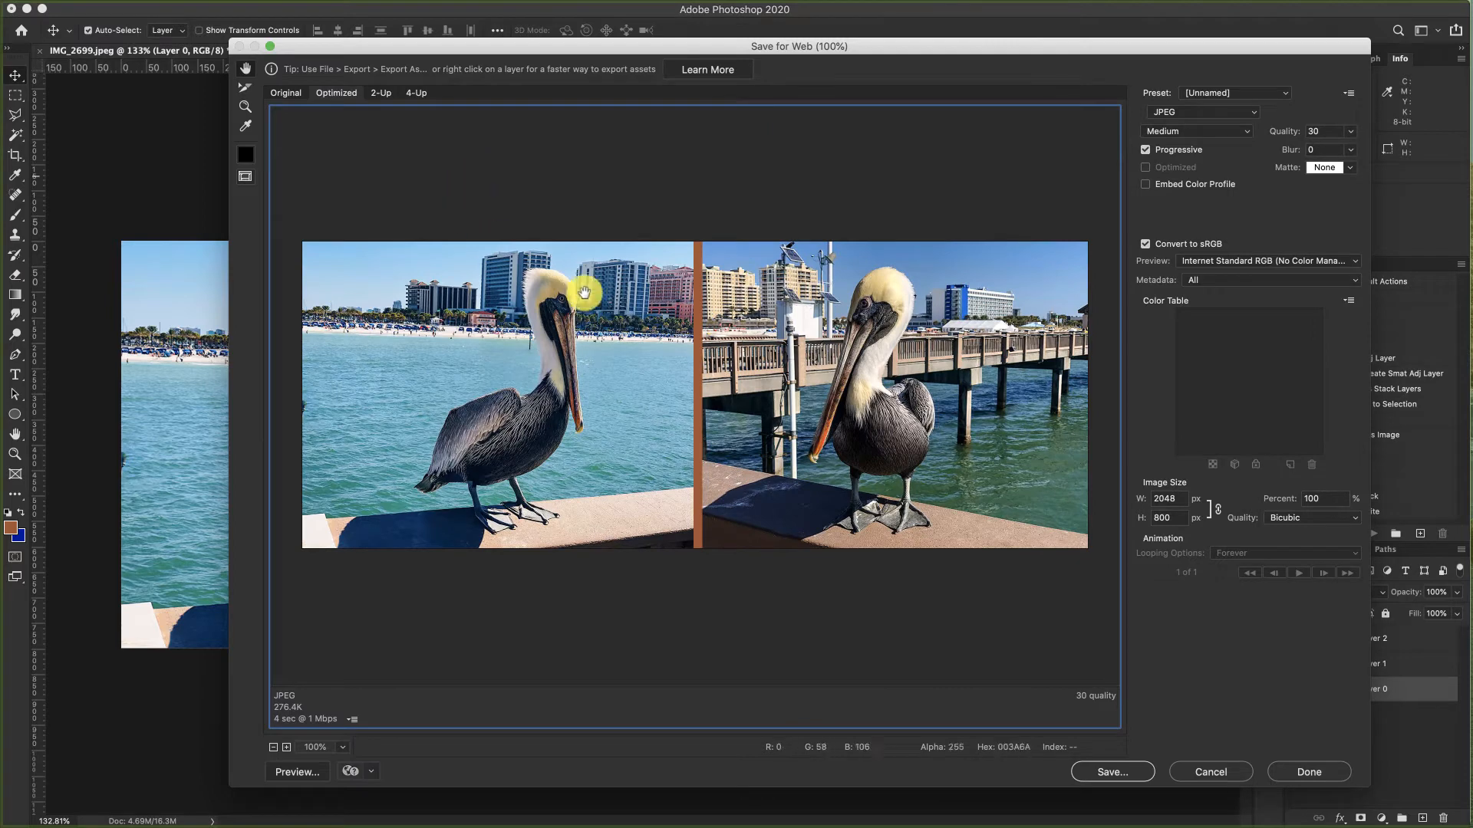
pyautogui.click(1103, 776)
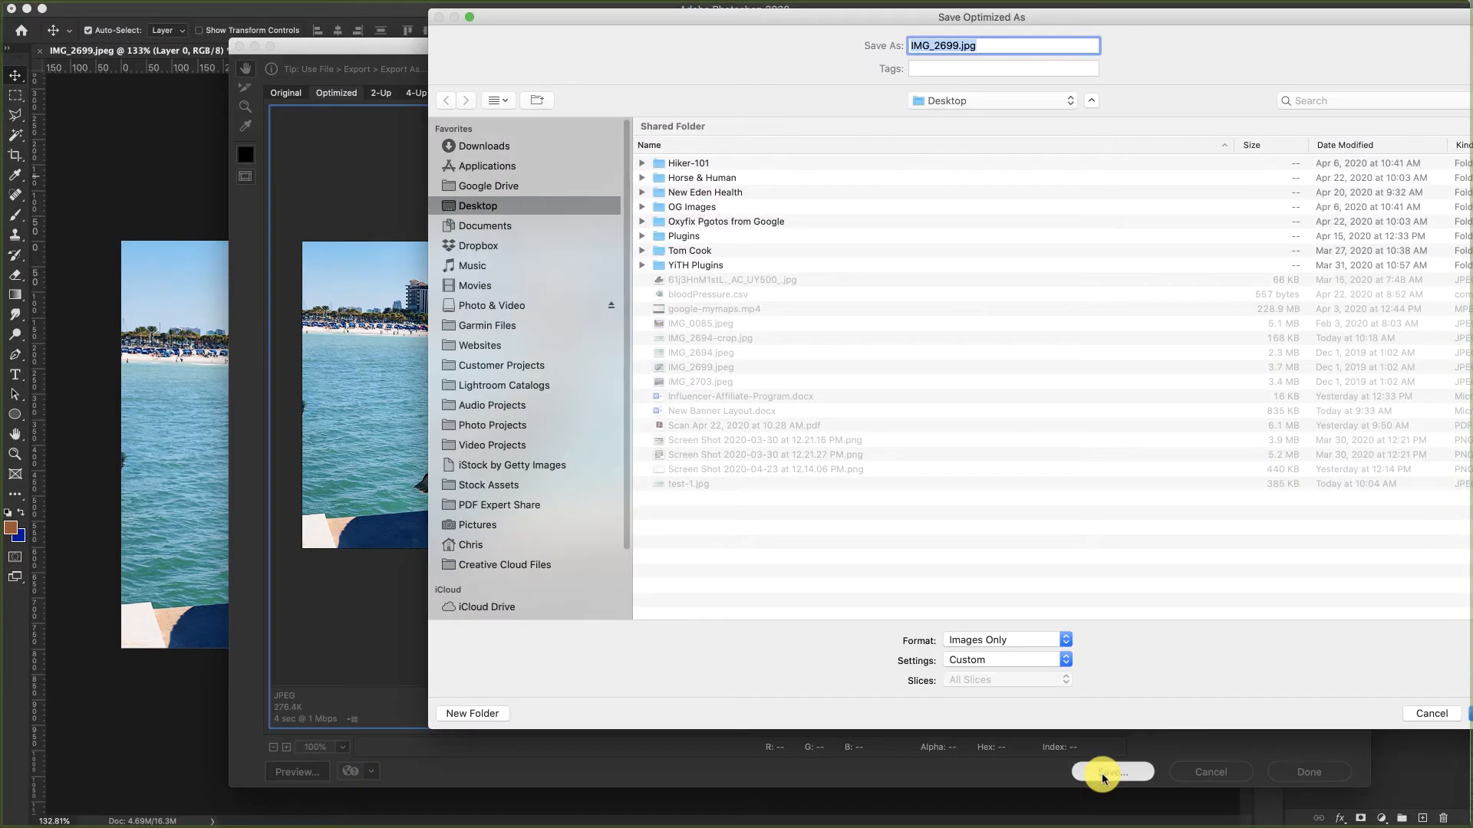
pyautogui.click(957, 46)
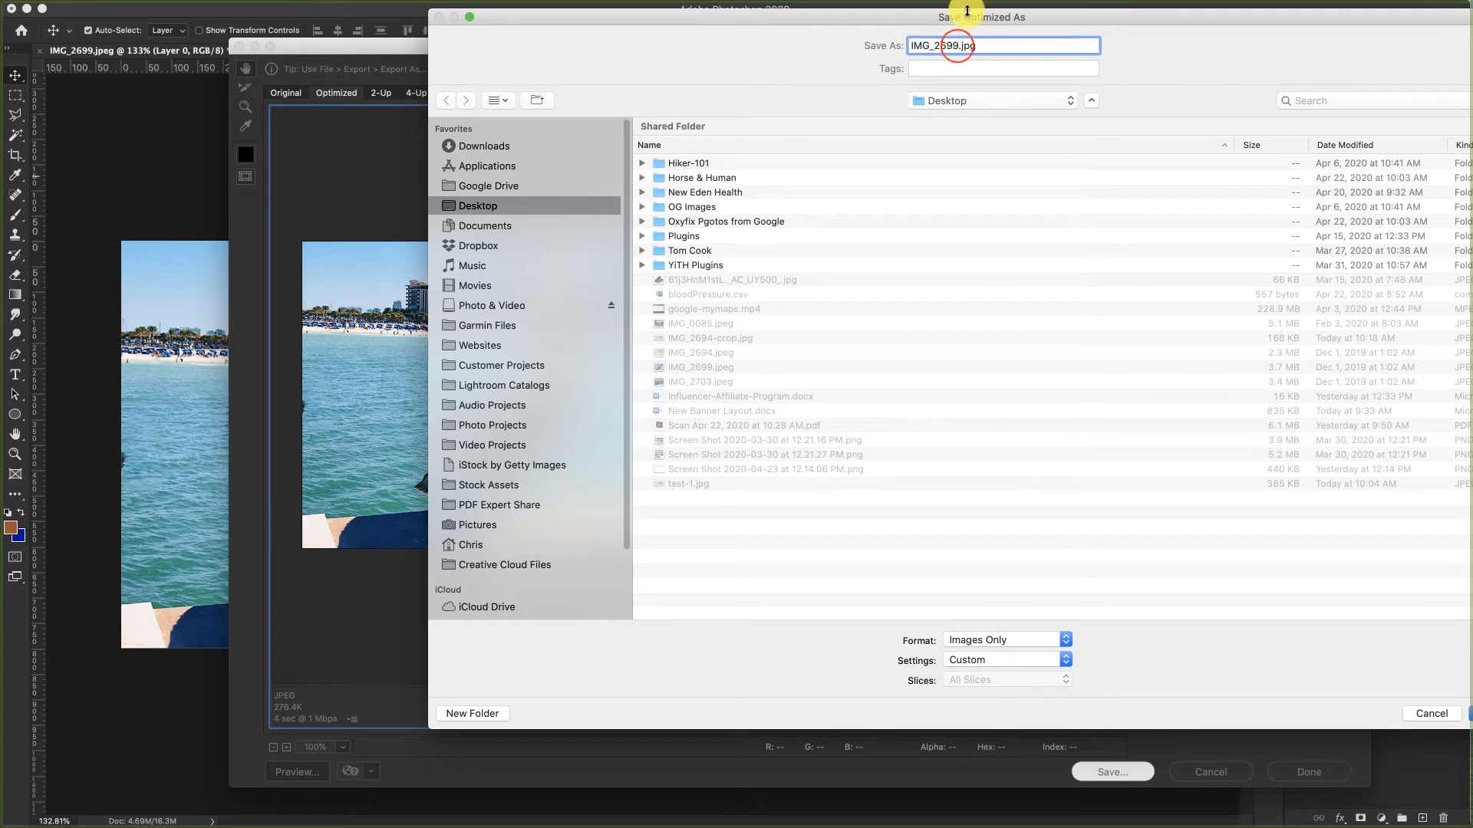
pyautogui.write('-')
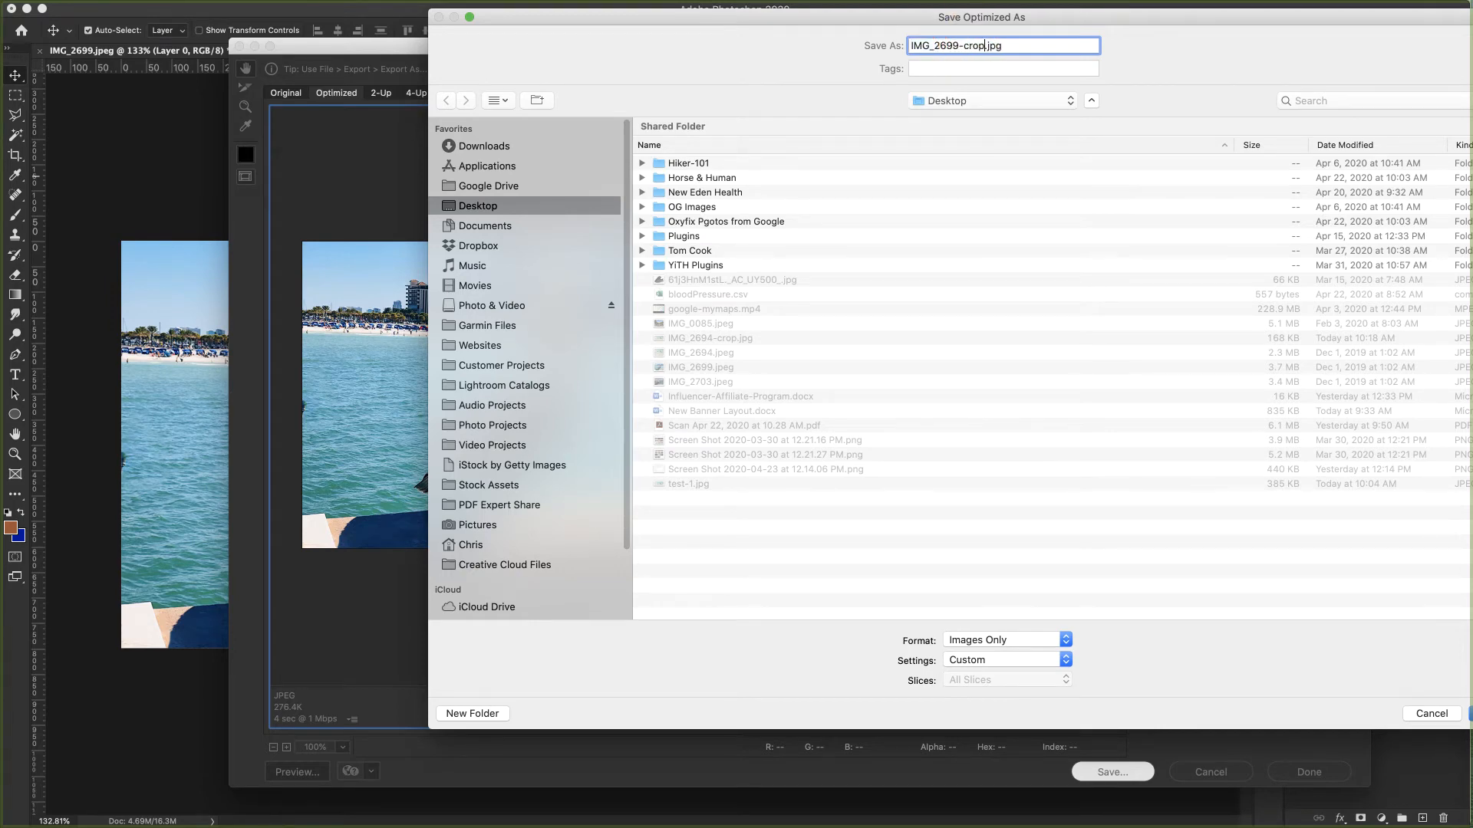
pyautogui.write('crop')
pyautogui.press('Return')
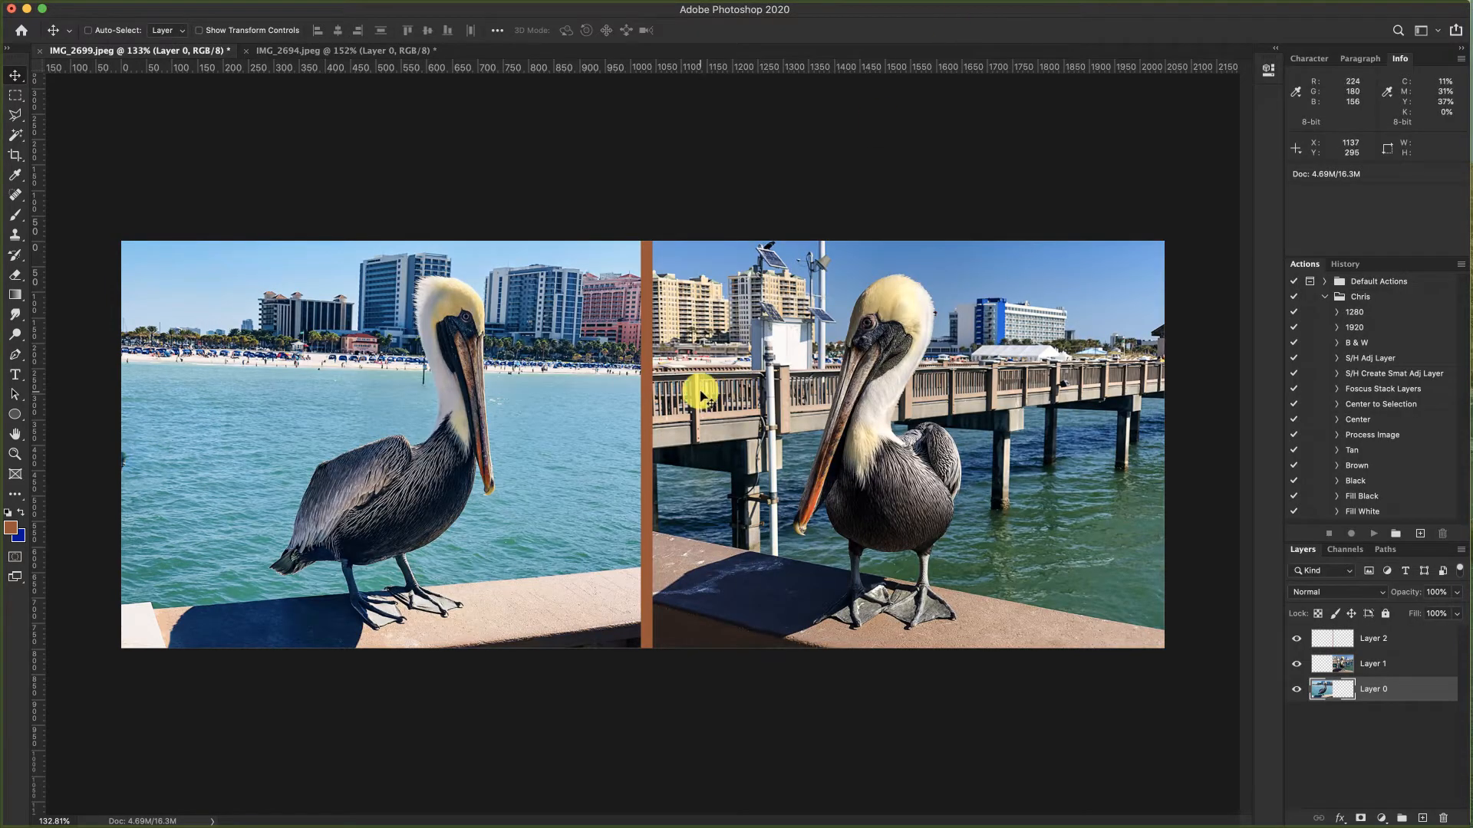
# Step: Hide Layer 2 and Layer 1, clear the fixed crop dimensions, and crop the image to the left pelican at about 1024 × 800 px
pyautogui.click(1296, 638)
pyautogui.click(1296, 663)
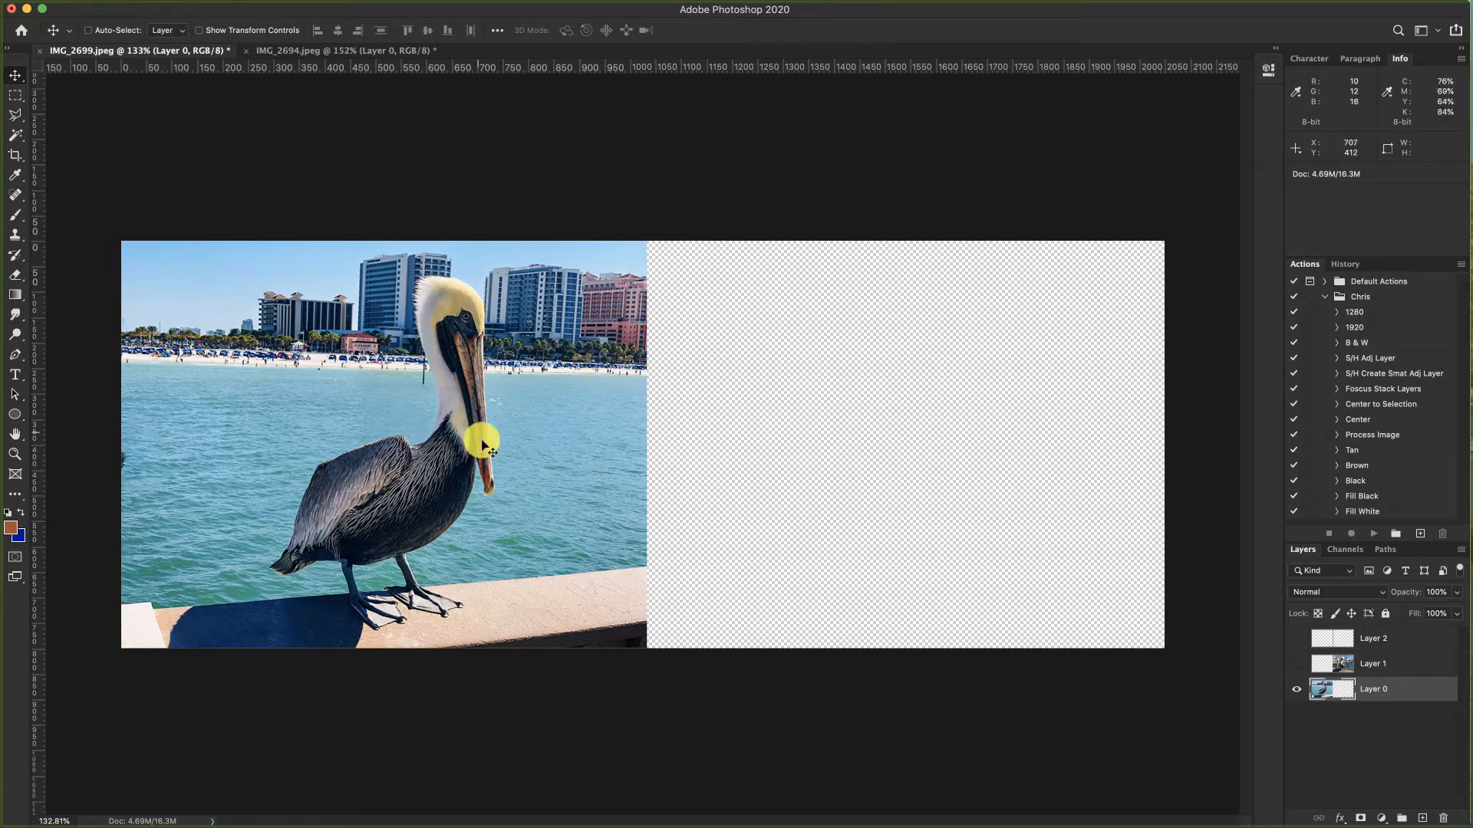
pyautogui.click(15, 155)
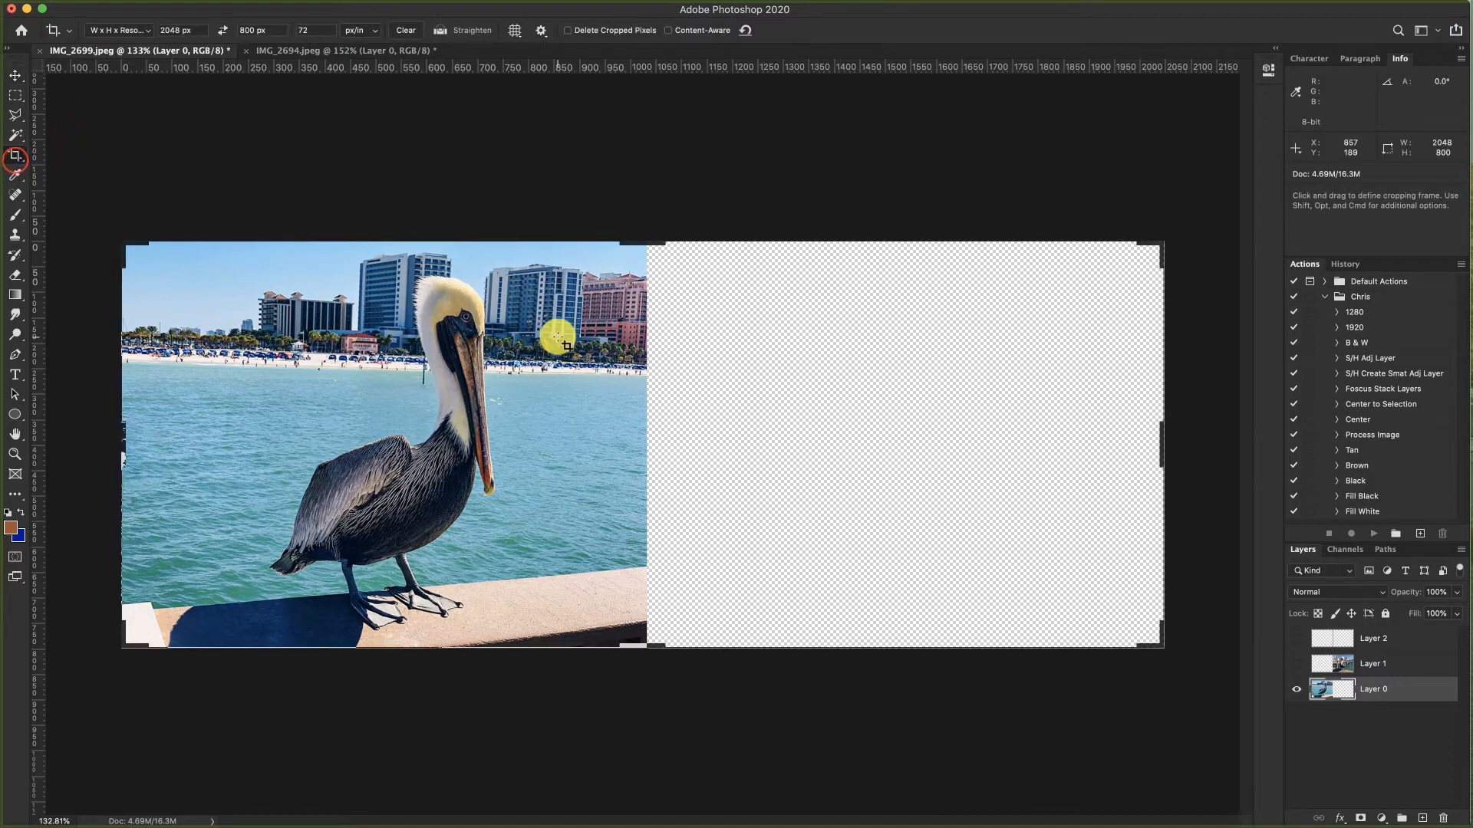
pyautogui.click(408, 30)
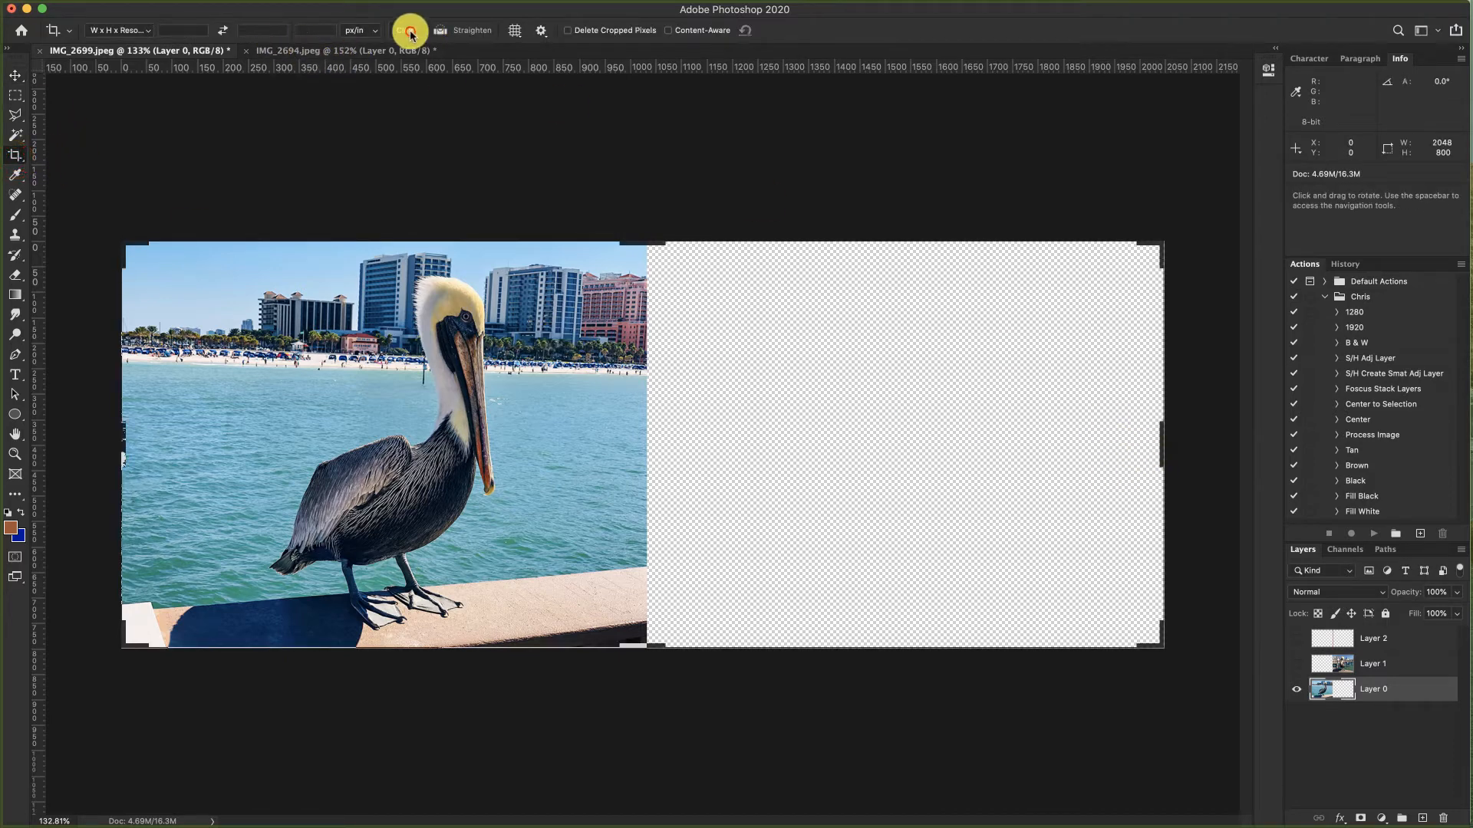
pyautogui.moveTo(1157, 441); pyautogui.dragTo(899, 439)
pyautogui.press('Return')
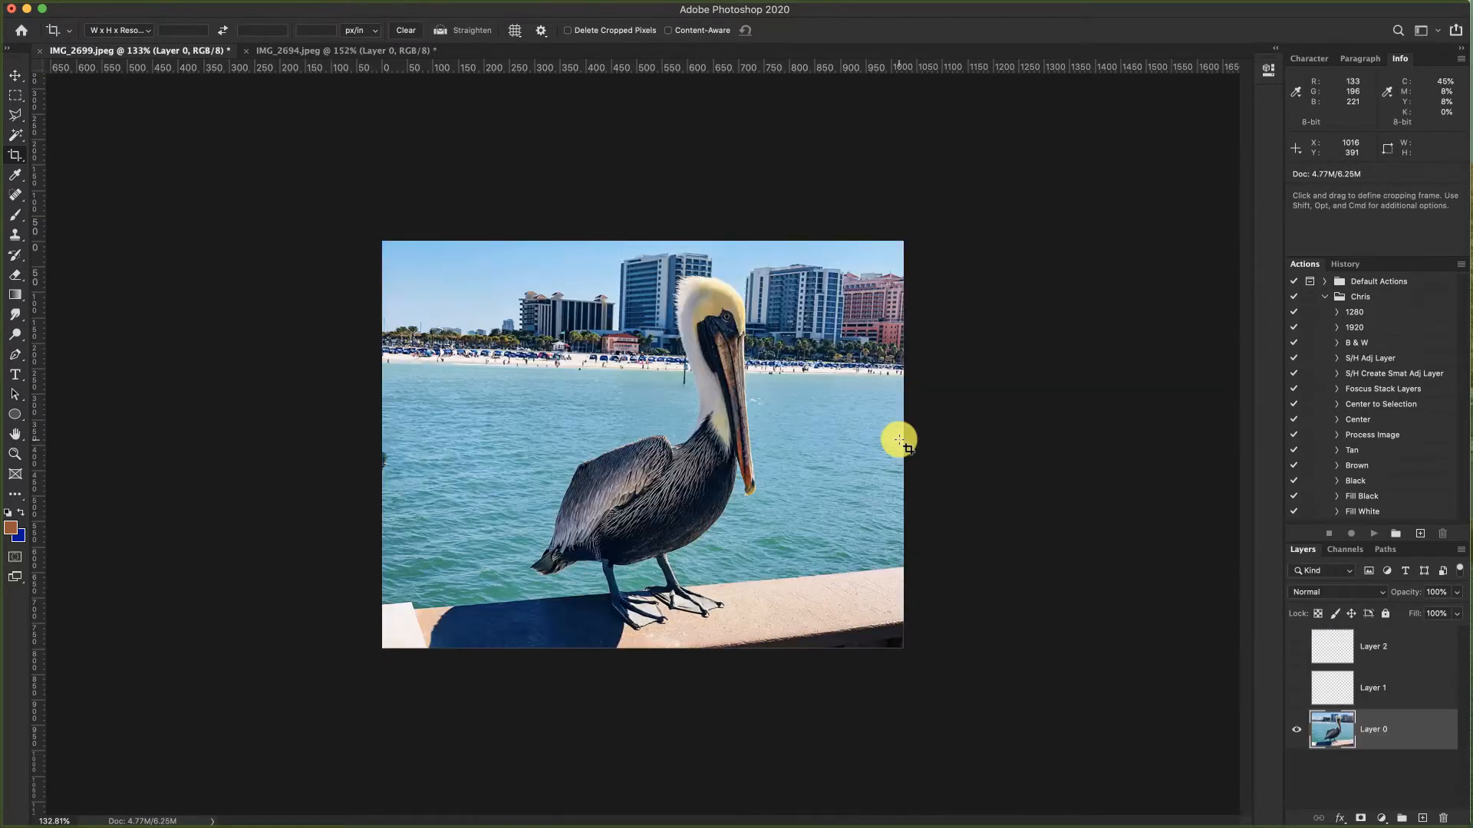
# Step: Export the single-pelican image for web as a Medium quality JPEG named IMG_2699-sample.jpg on the Desktop
pyautogui.click(16, 71)
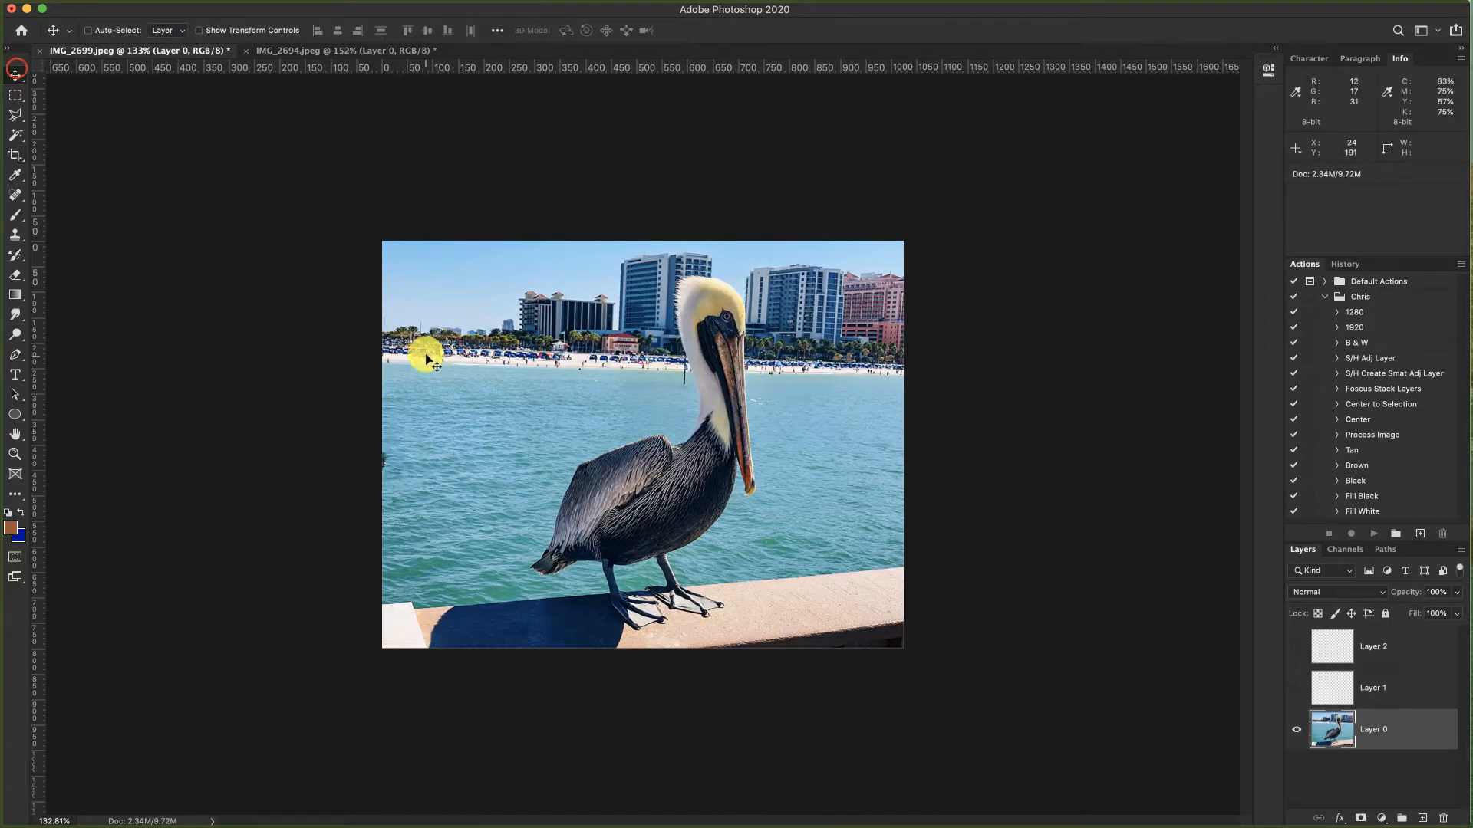
pyautogui.press('super+alt+shift+s')
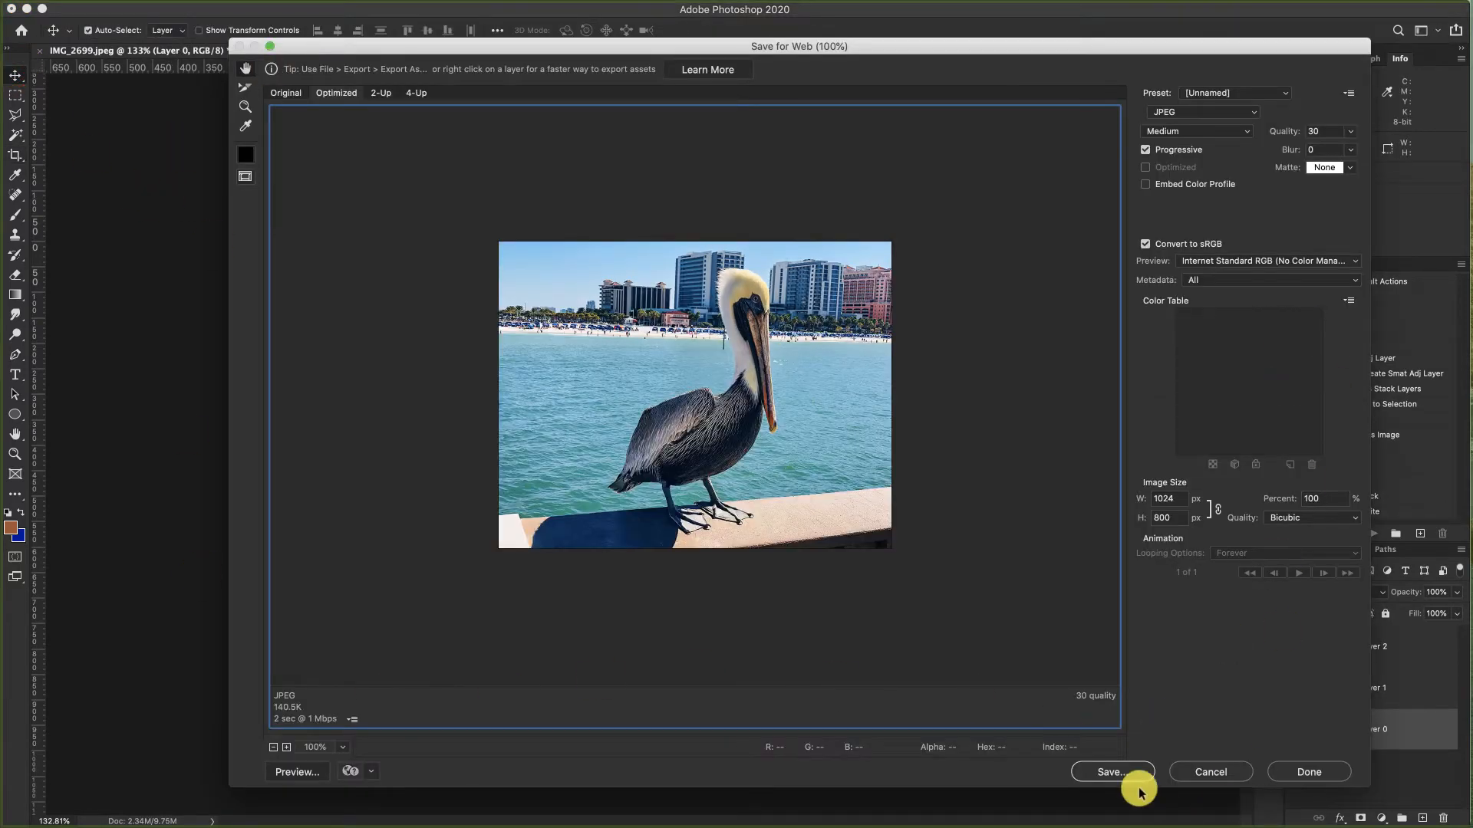
pyautogui.click(1111, 772)
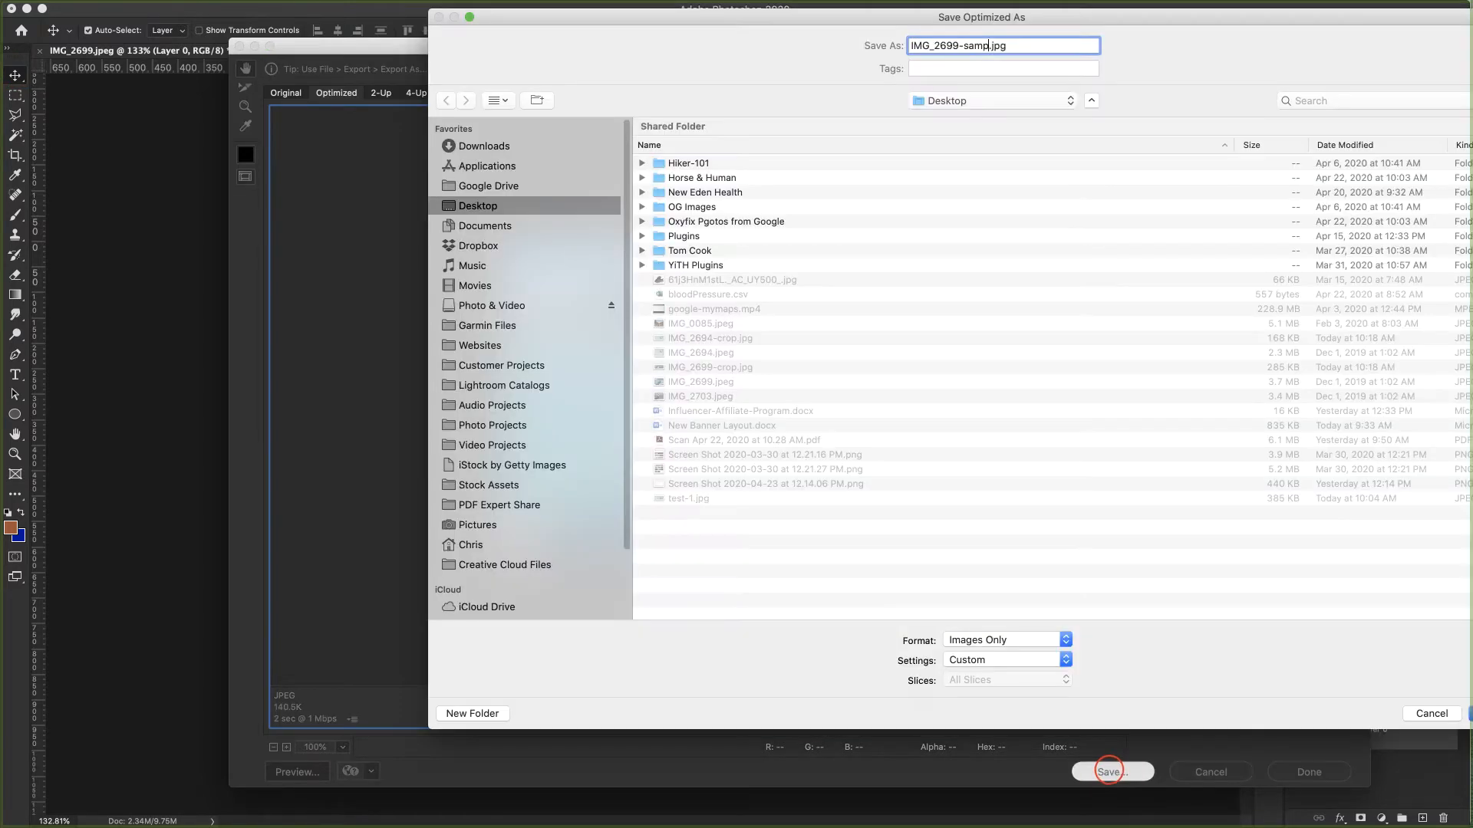
pyautogui.press('Return')
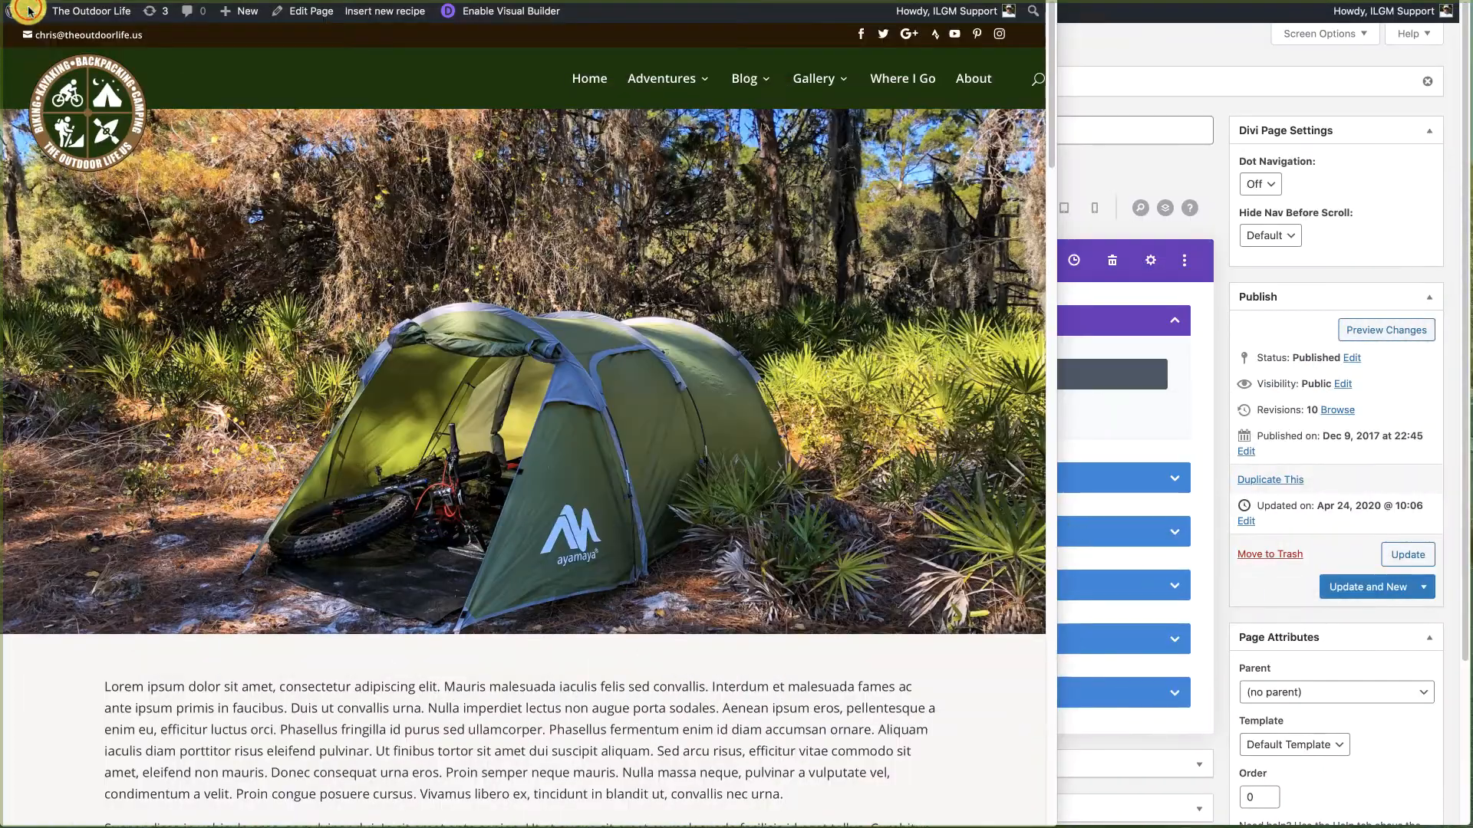
# Step: In the browser, bring the RGPS Test edit window forward and arrange it and the exported image files so both are accessible
pyautogui.click(1136, 41)
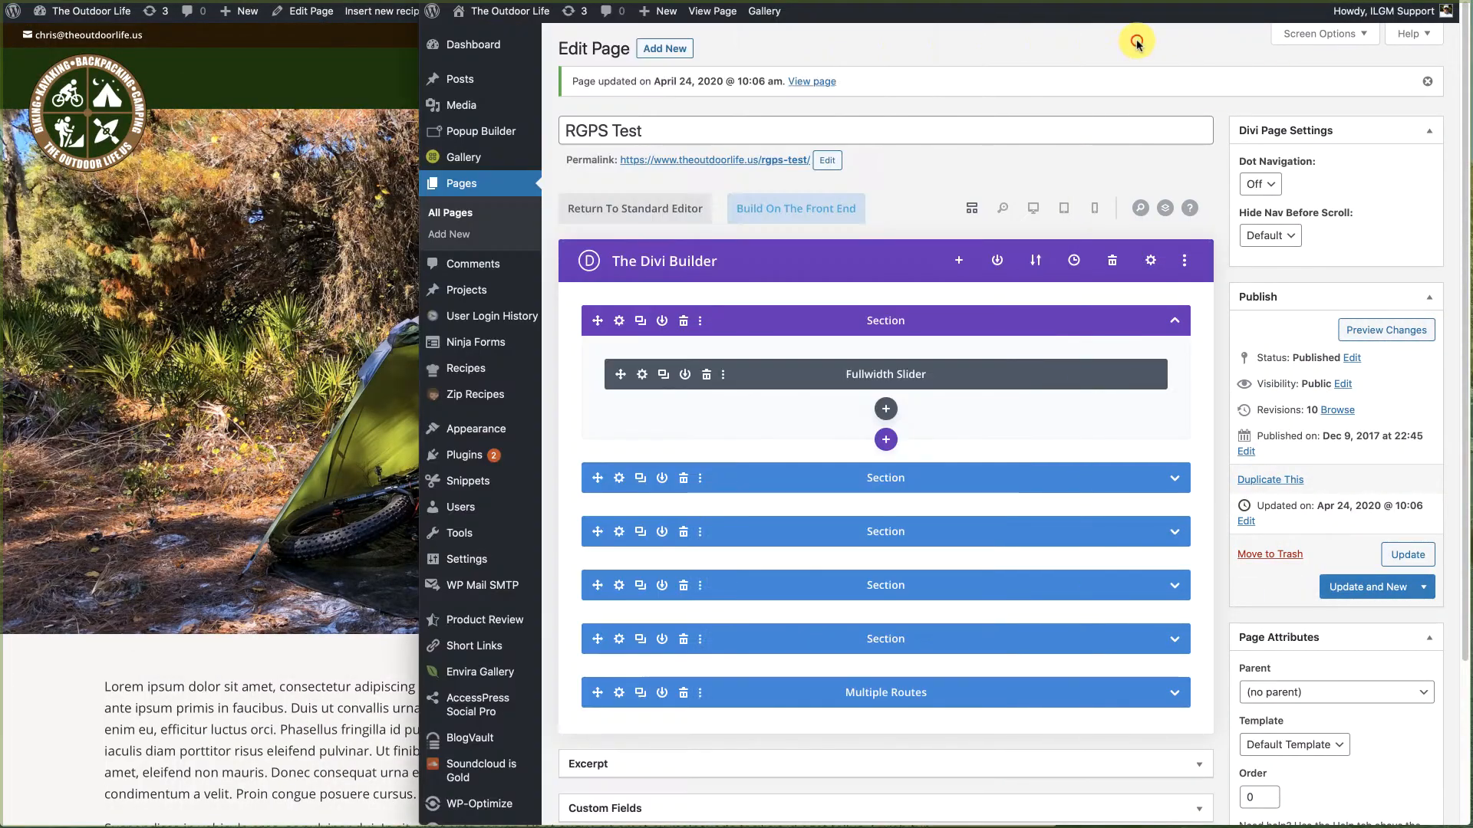
pyautogui.moveTo(1136, 1); pyautogui.dragTo(1031, 1)
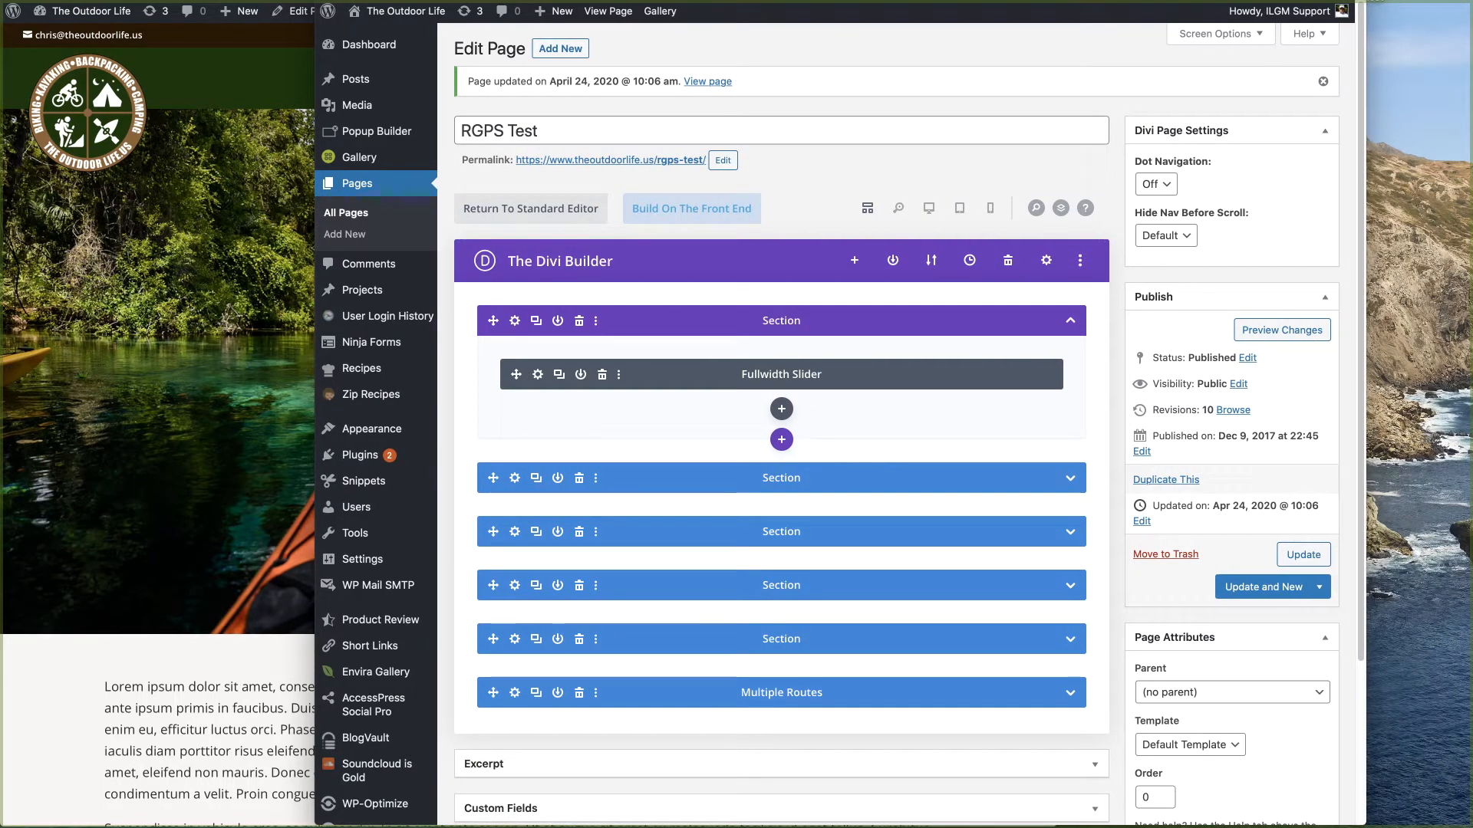
pyautogui.click(1438, 105)
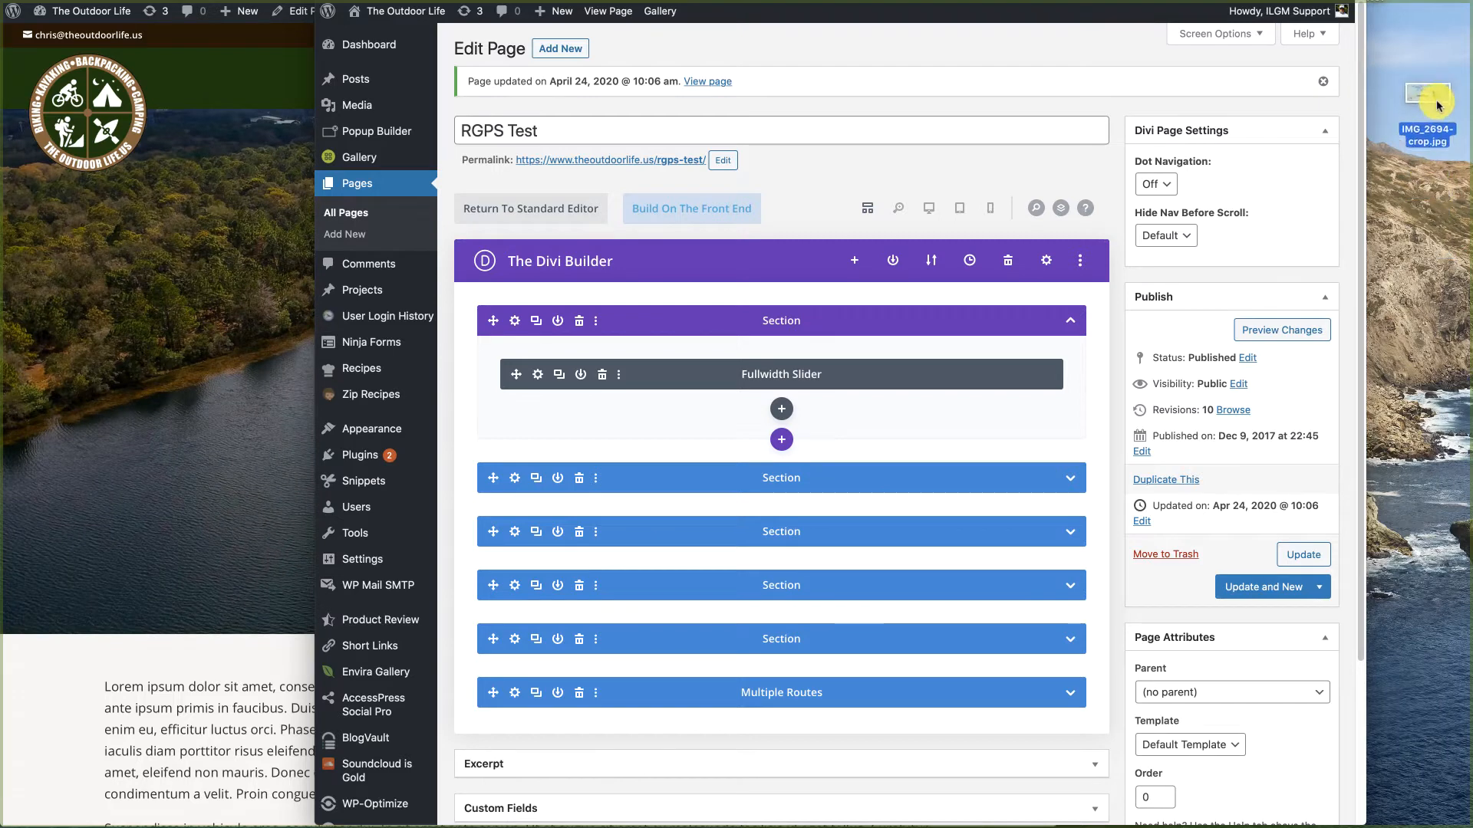
pyautogui.moveTo(1438, 105); pyautogui.dragTo(1436, 643)
pyautogui.moveTo(1472, 506); pyautogui.dragTo(1431, 558)
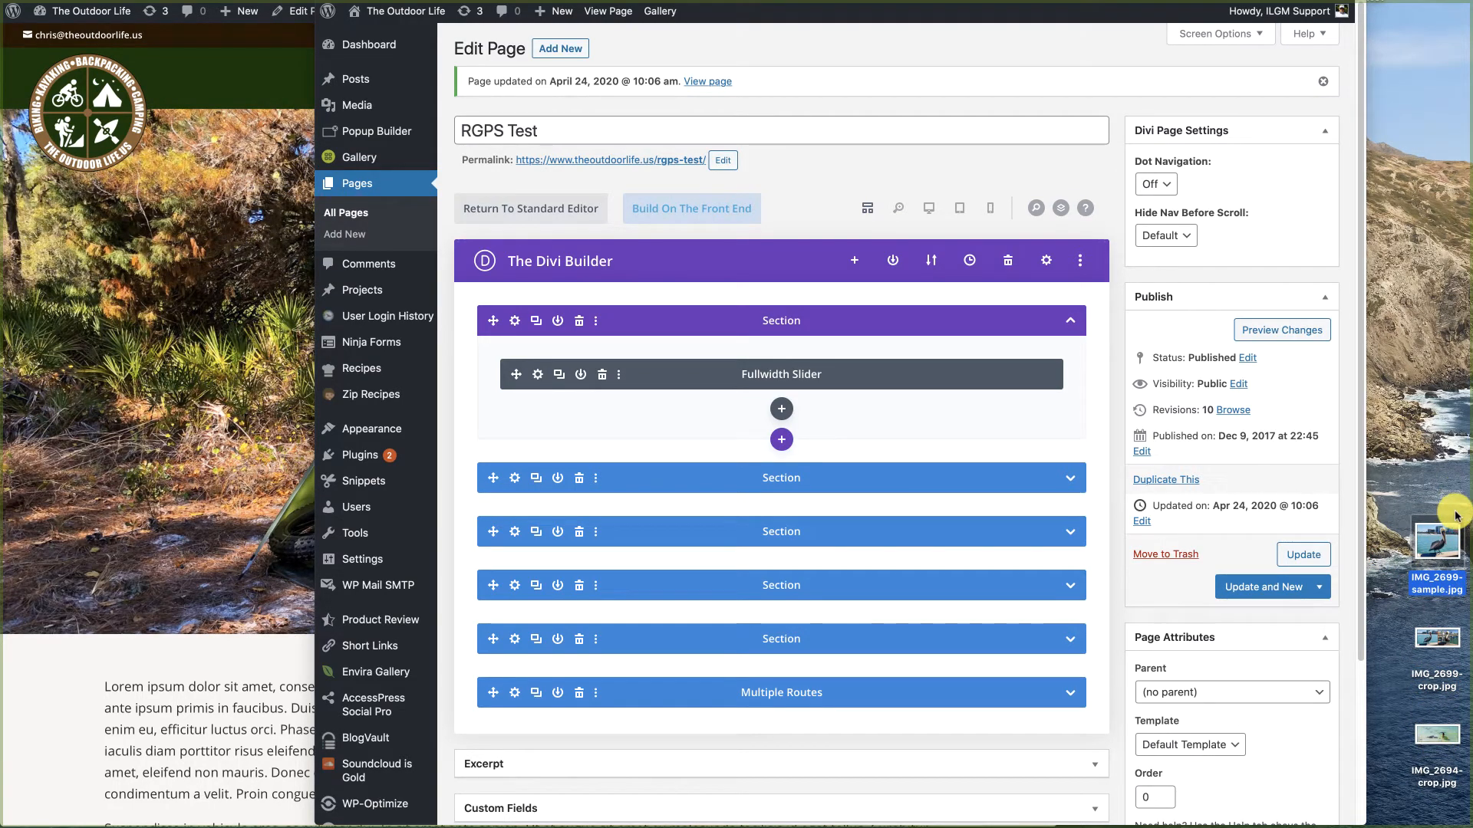
pyautogui.moveTo(1335, 0); pyautogui.dragTo(1349, 0)
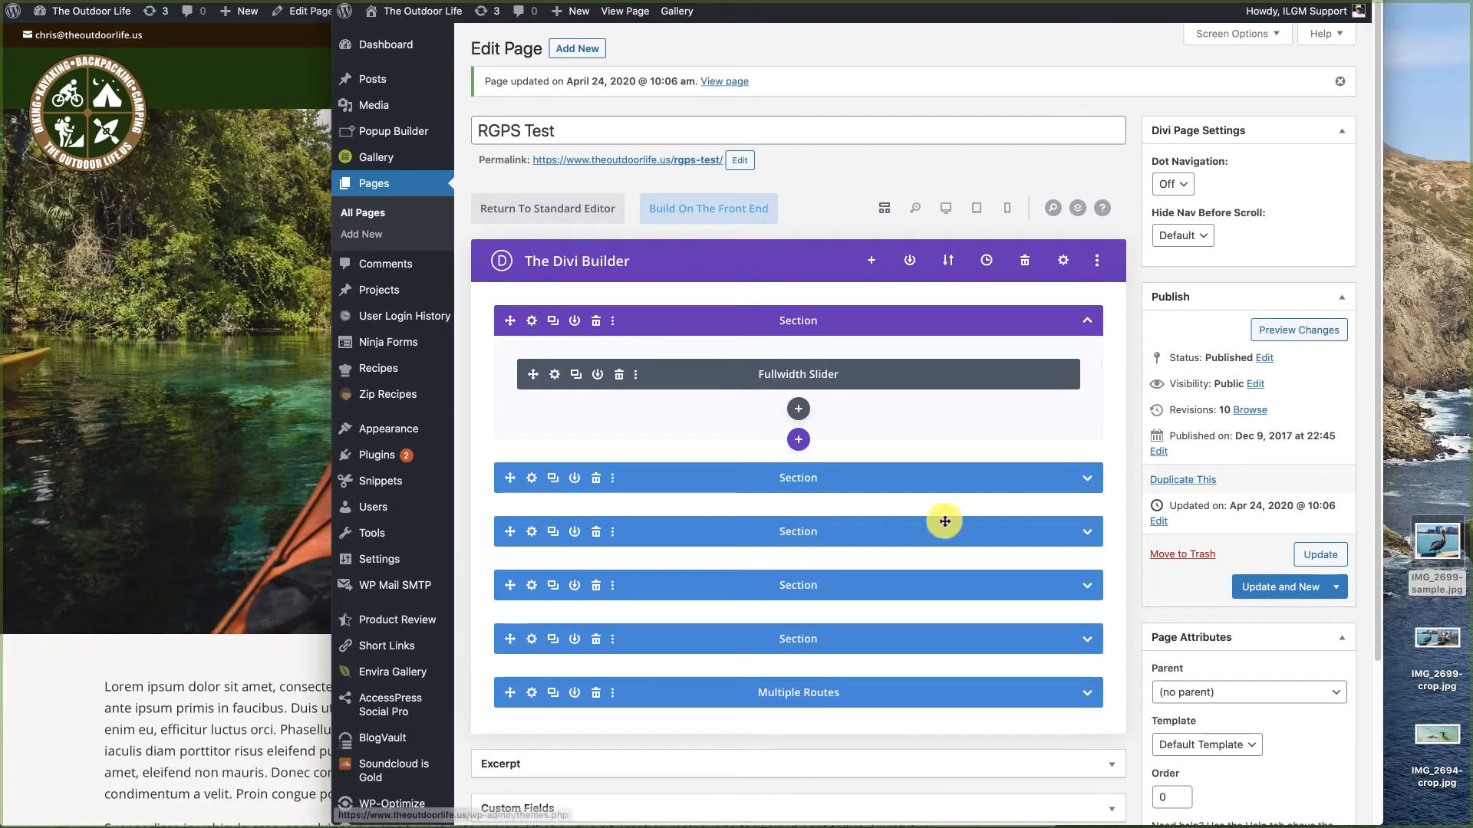
# Step: Add a new slide to the Fullwidth Slider and upload IMG_2694-crop.jpg from the Desktop as its background image
pyautogui.click(555, 375)
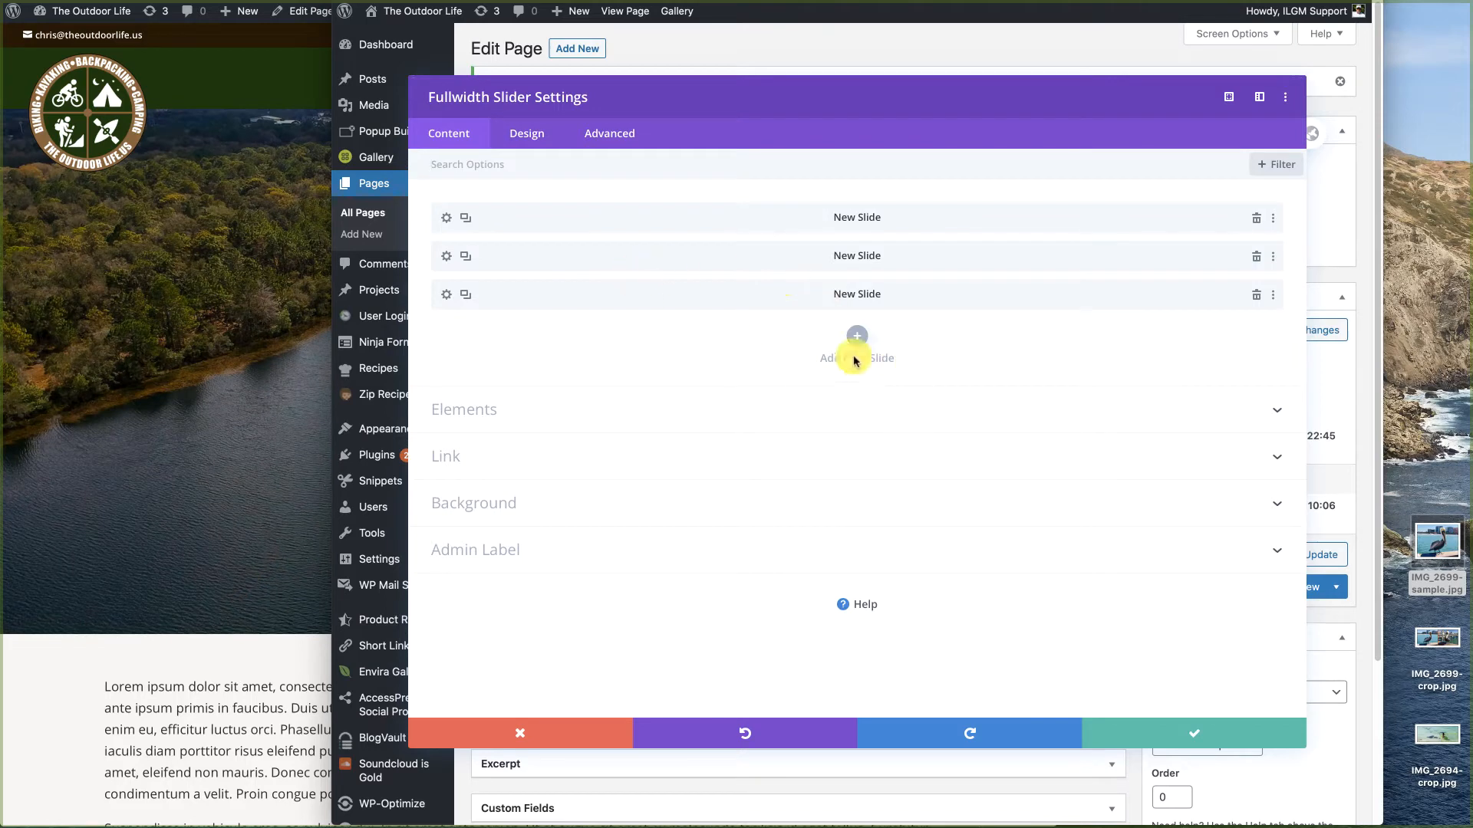
pyautogui.click(860, 334)
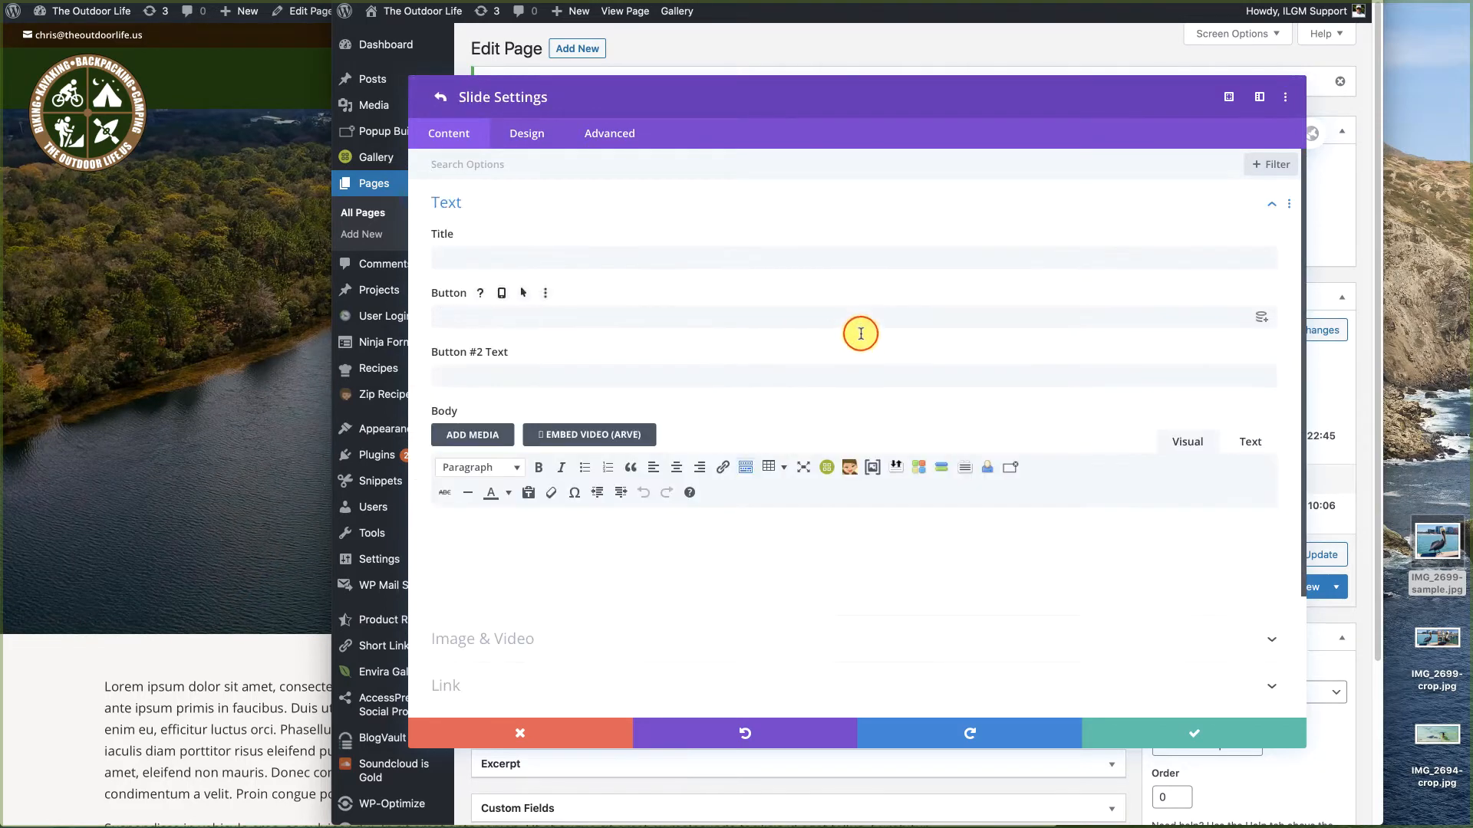
pyautogui.scroll(-3, 861, 336)
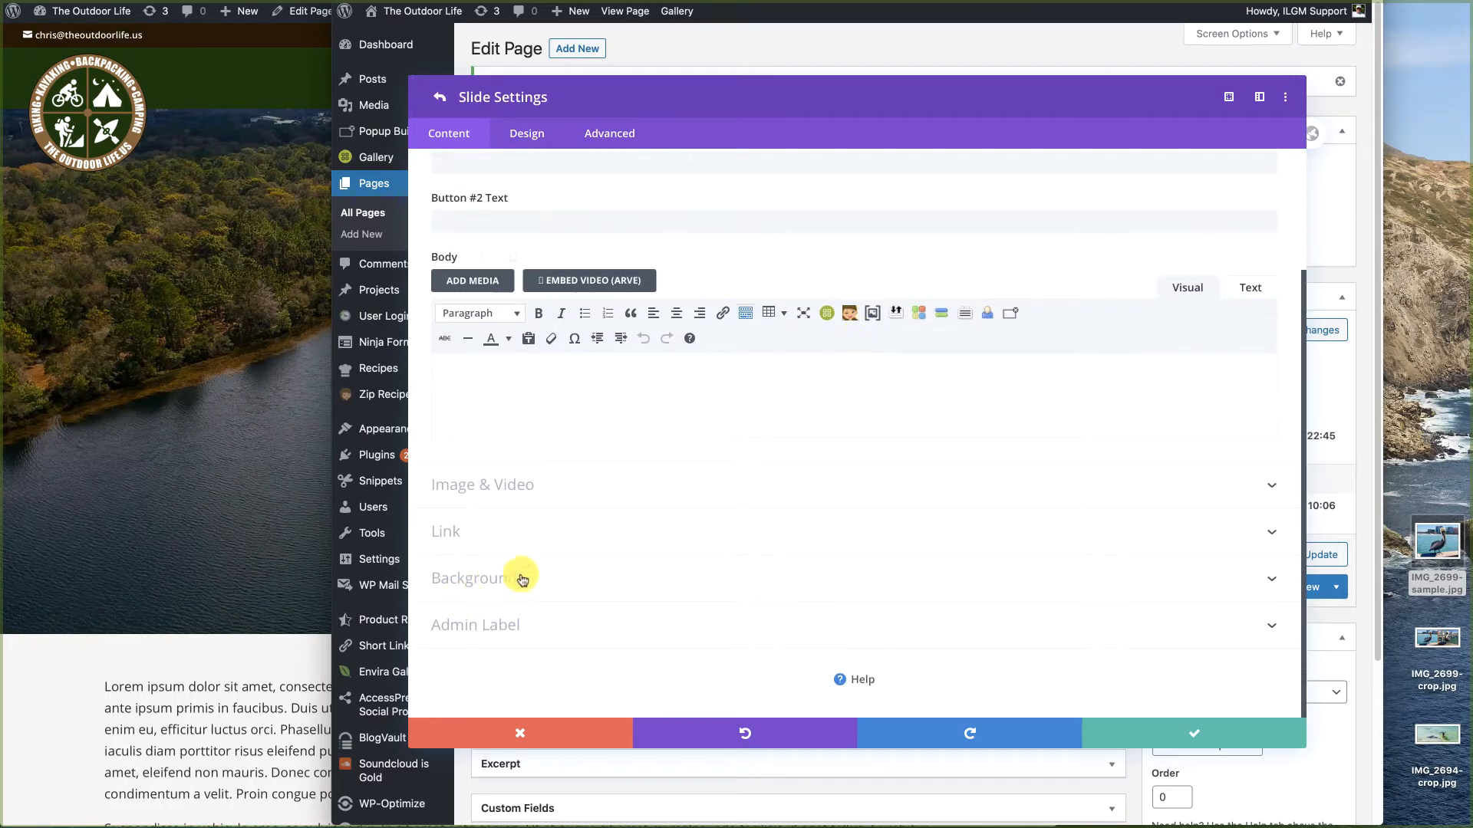
pyautogui.click(497, 577)
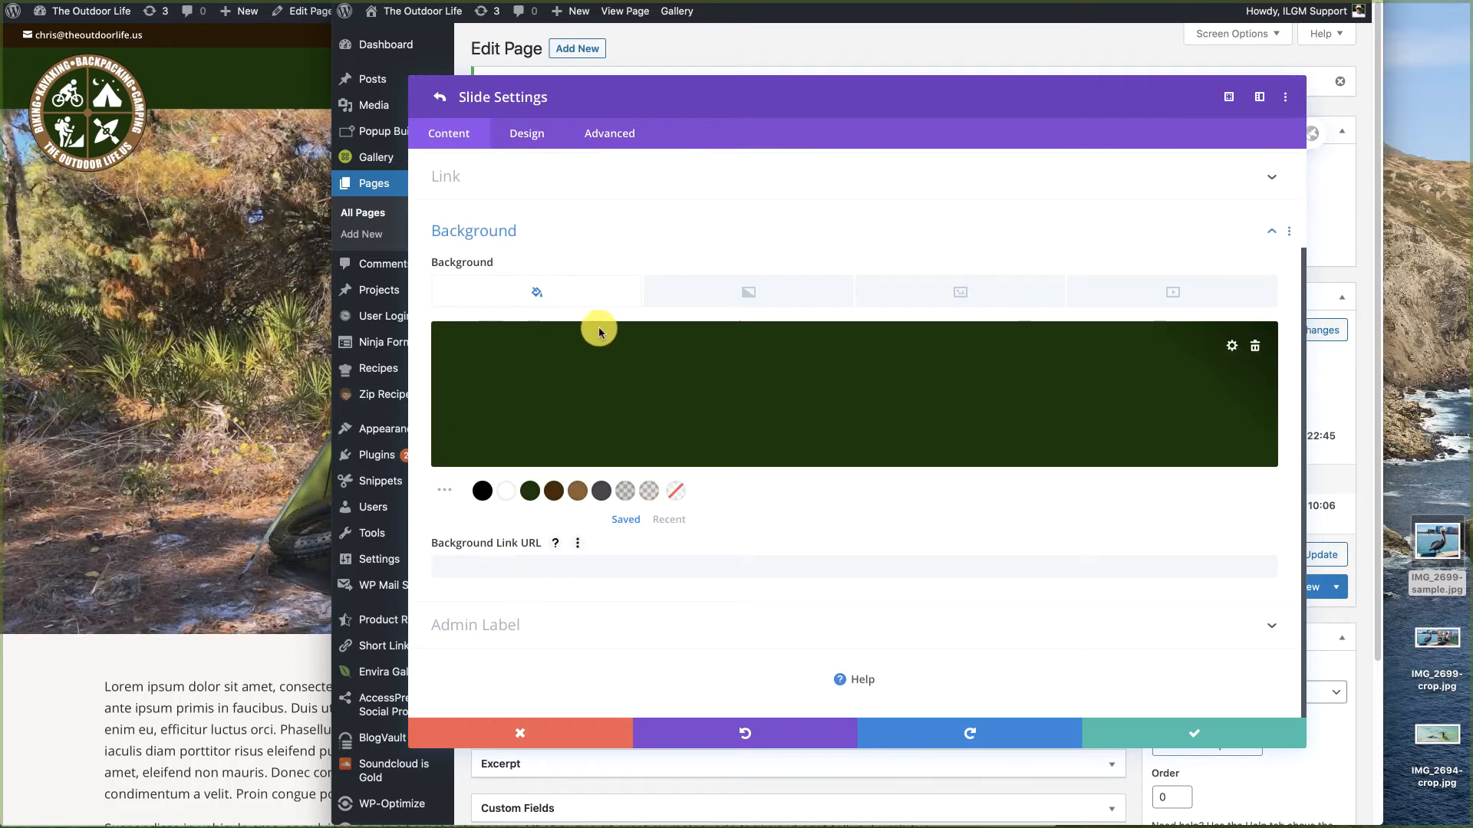
pyautogui.click(964, 298)
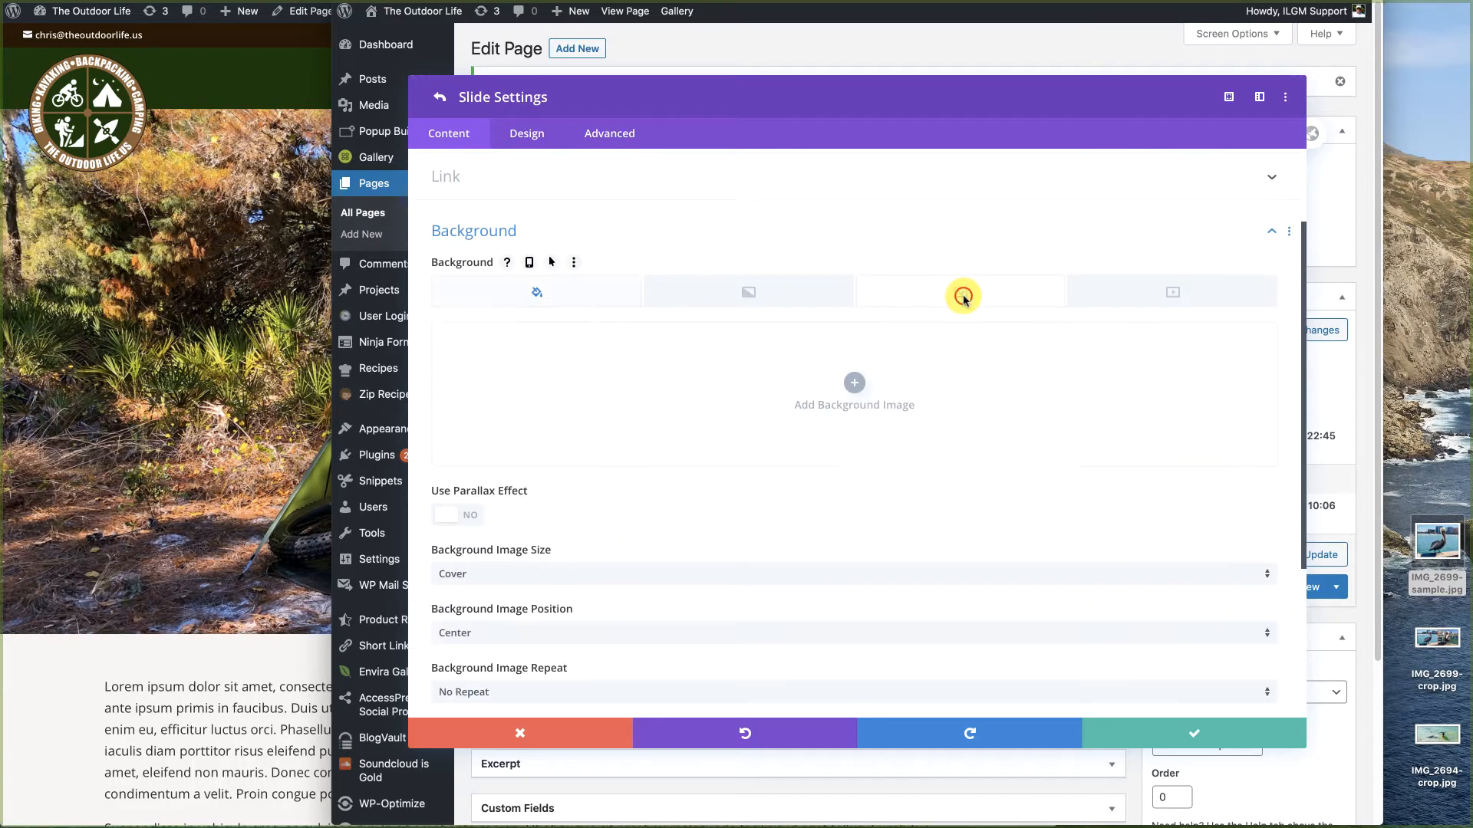
pyautogui.click(854, 384)
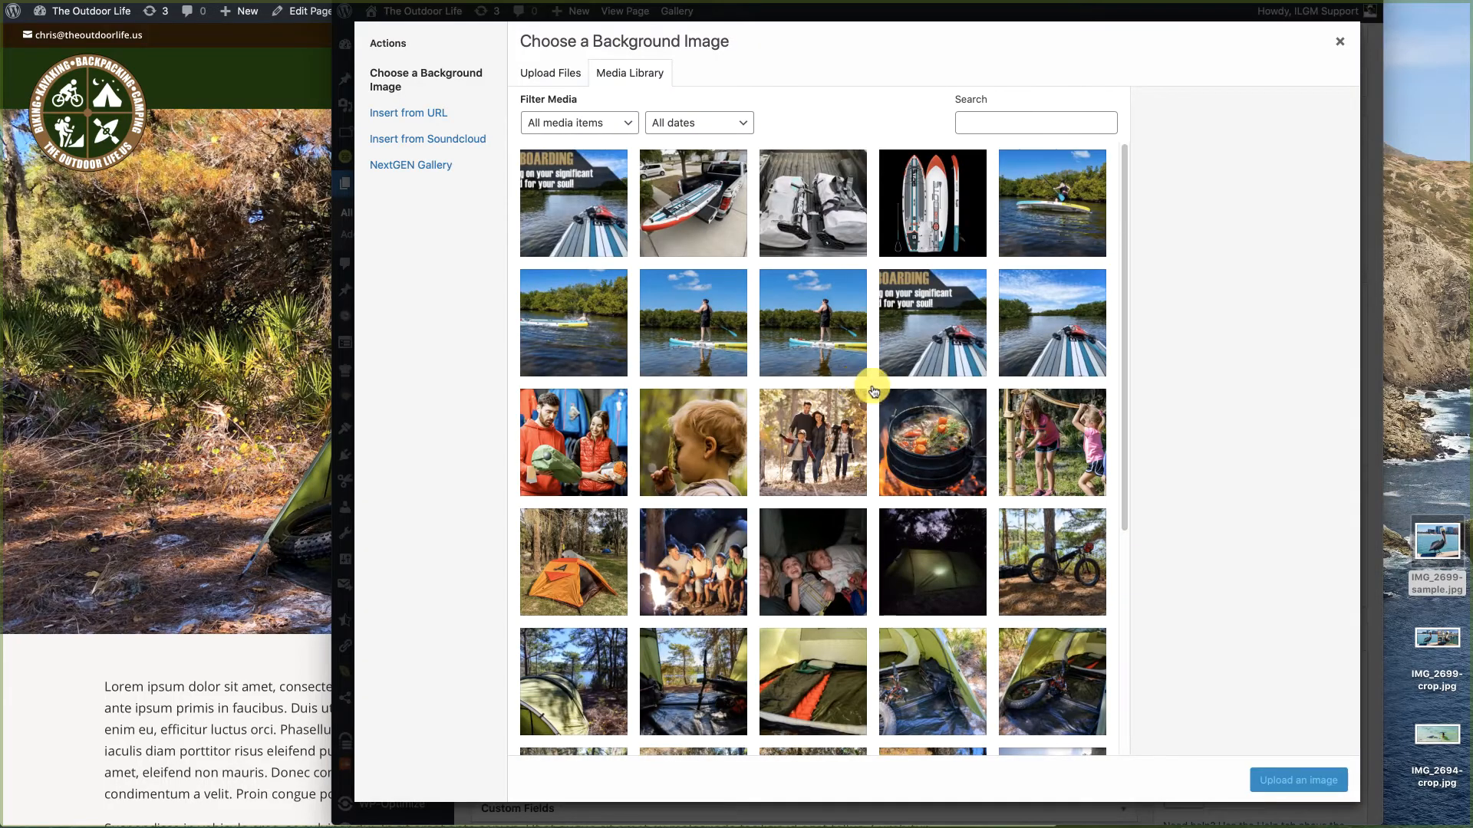
pyautogui.moveTo(1435, 748); pyautogui.dragTo(707, 329)
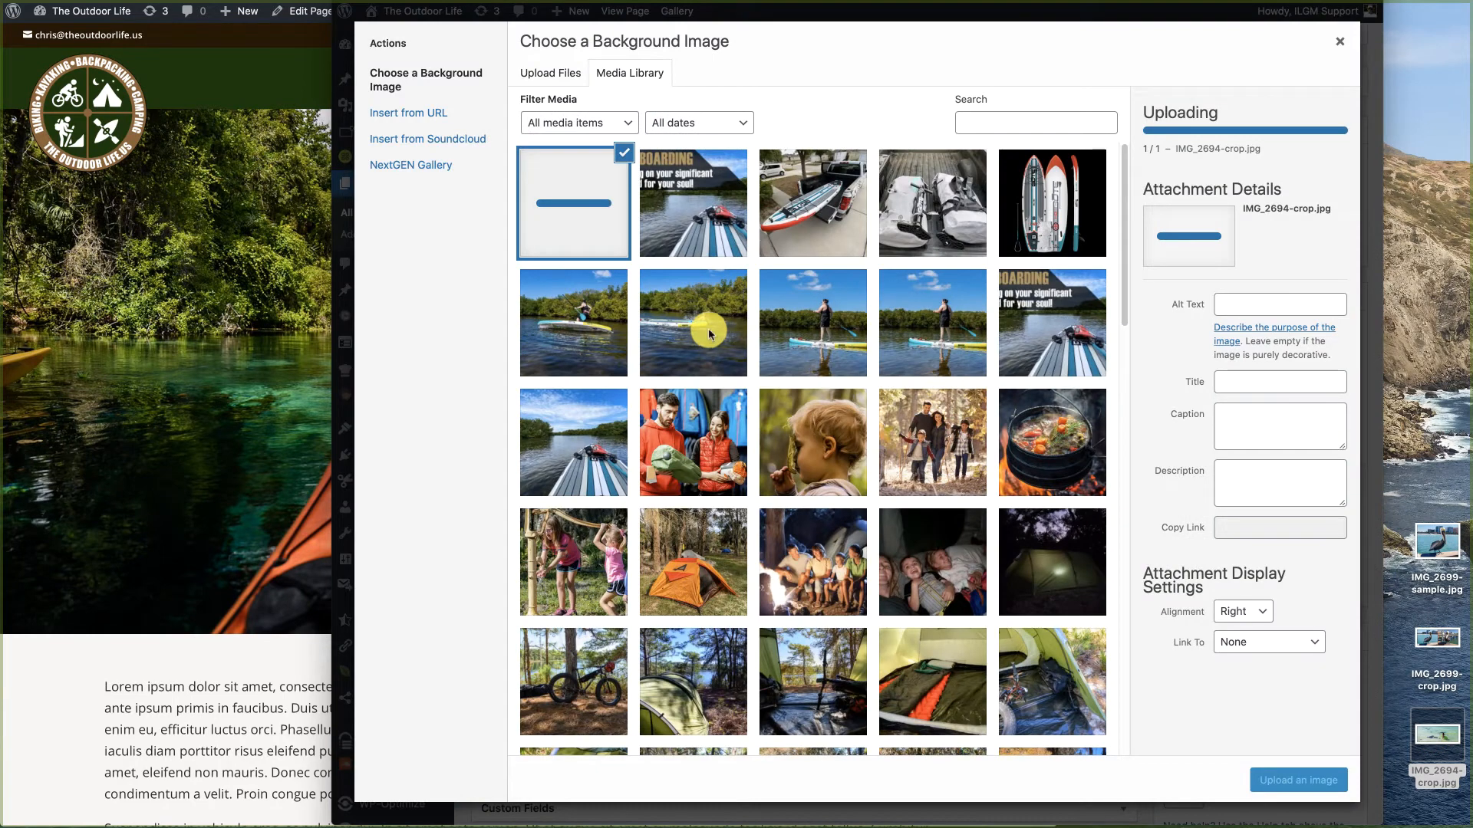
pyautogui.click(1295, 781)
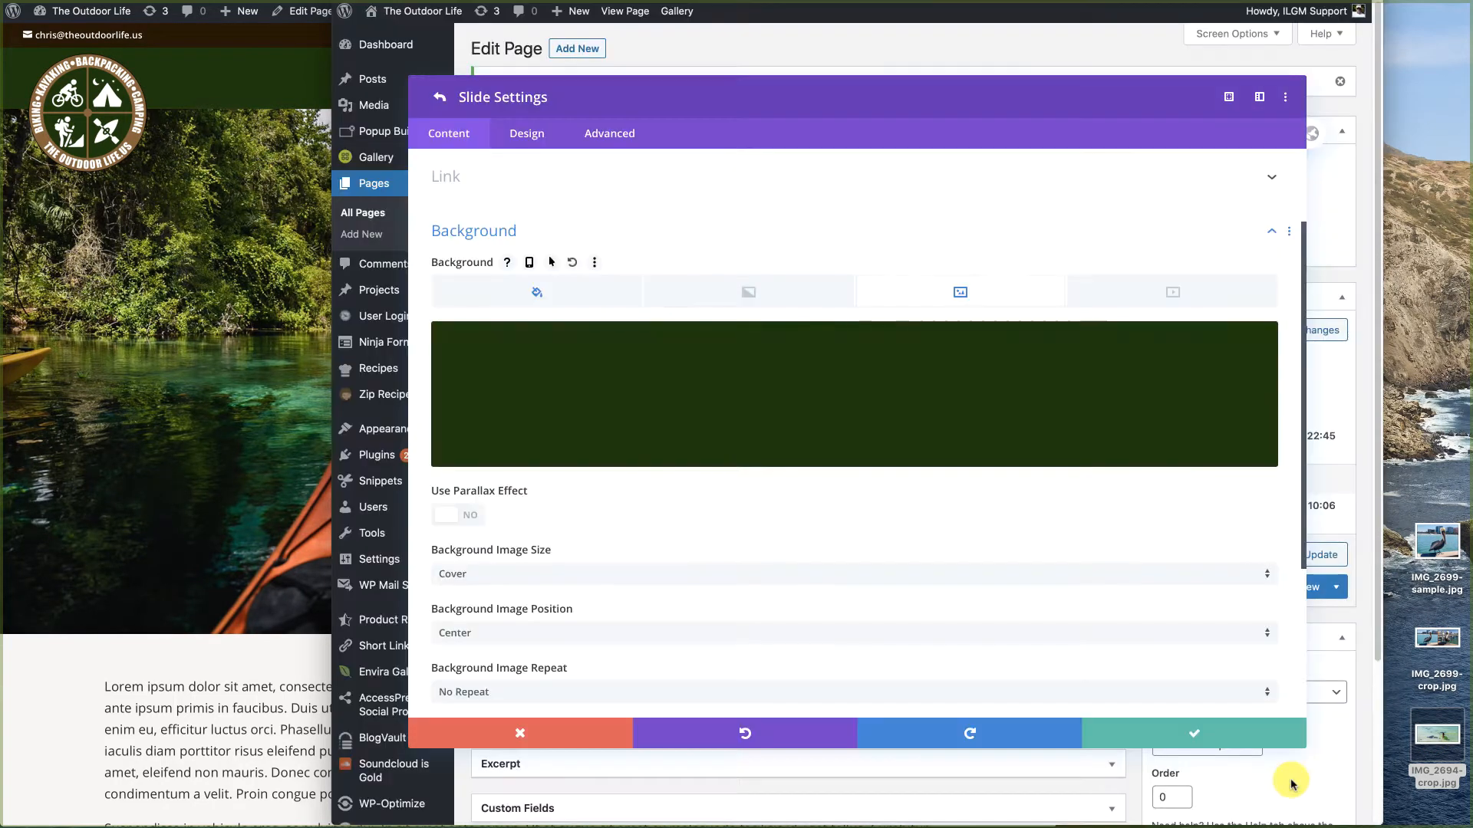
# Step: Save the slide and slider settings, update the RGPS Test page, and switch to the live page
pyautogui.click(1195, 733)
pyautogui.click(1194, 733)
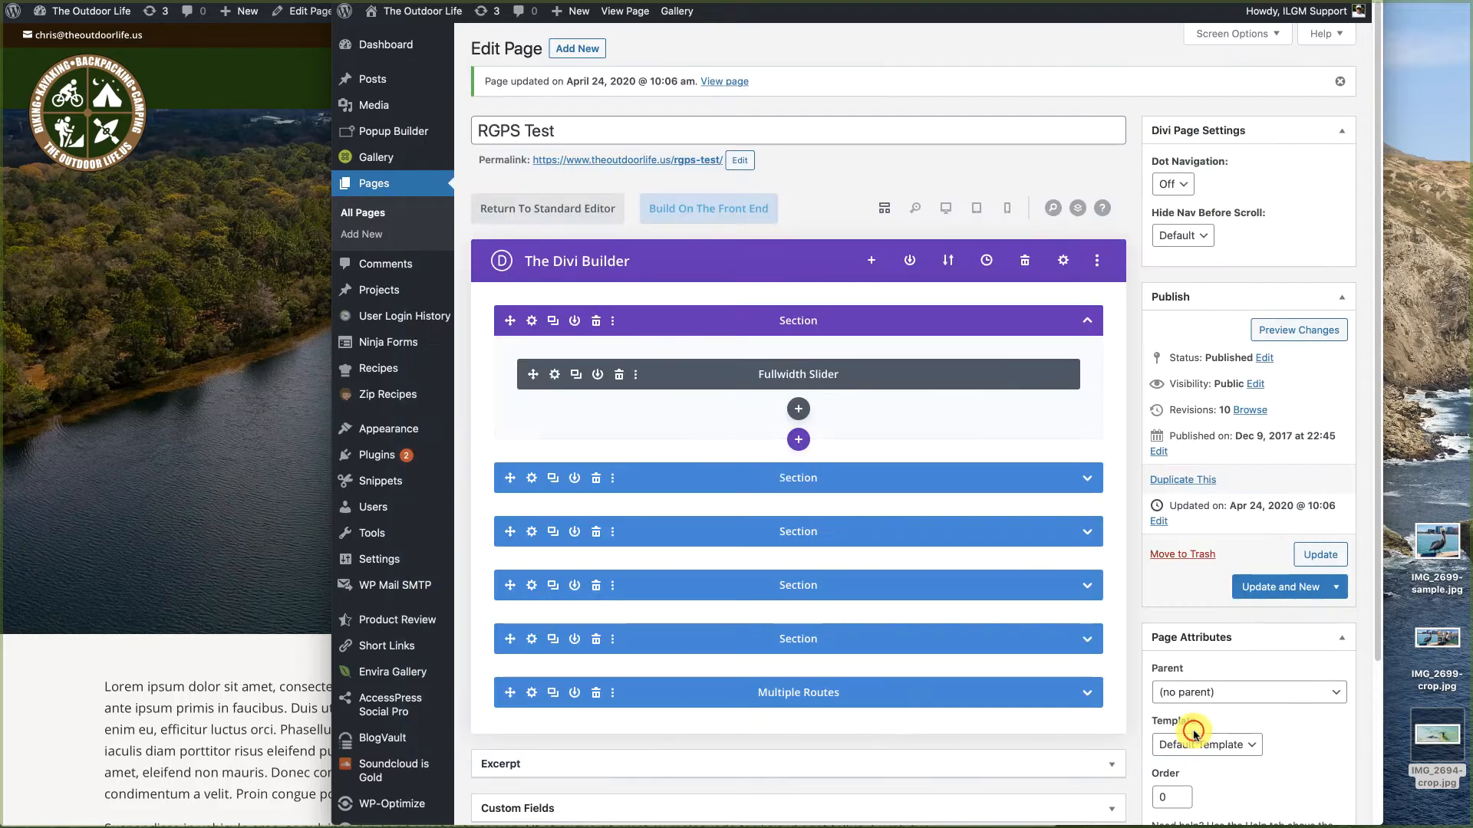
pyautogui.click(1323, 554)
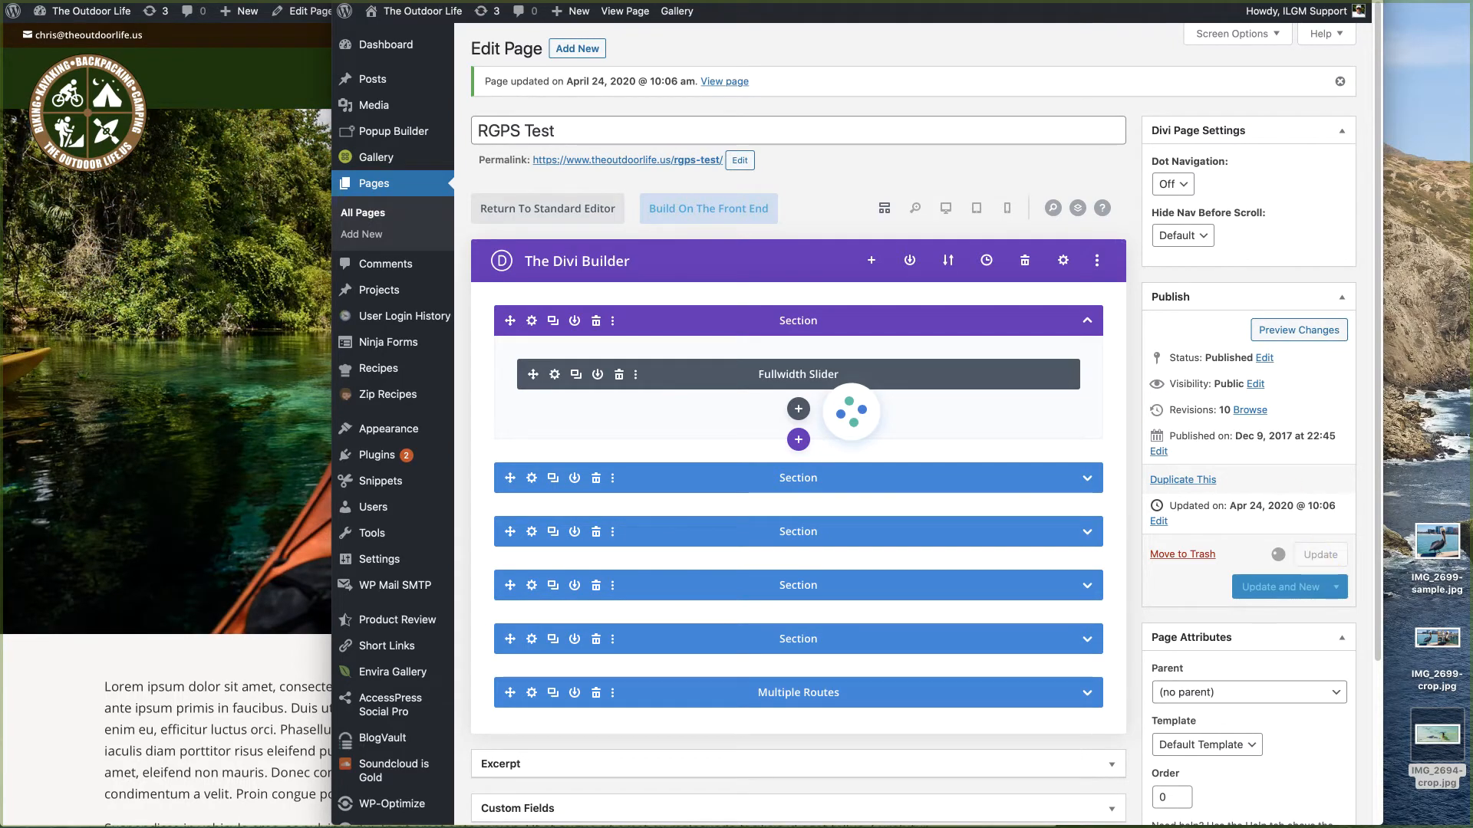
pyautogui.press('super+grave')
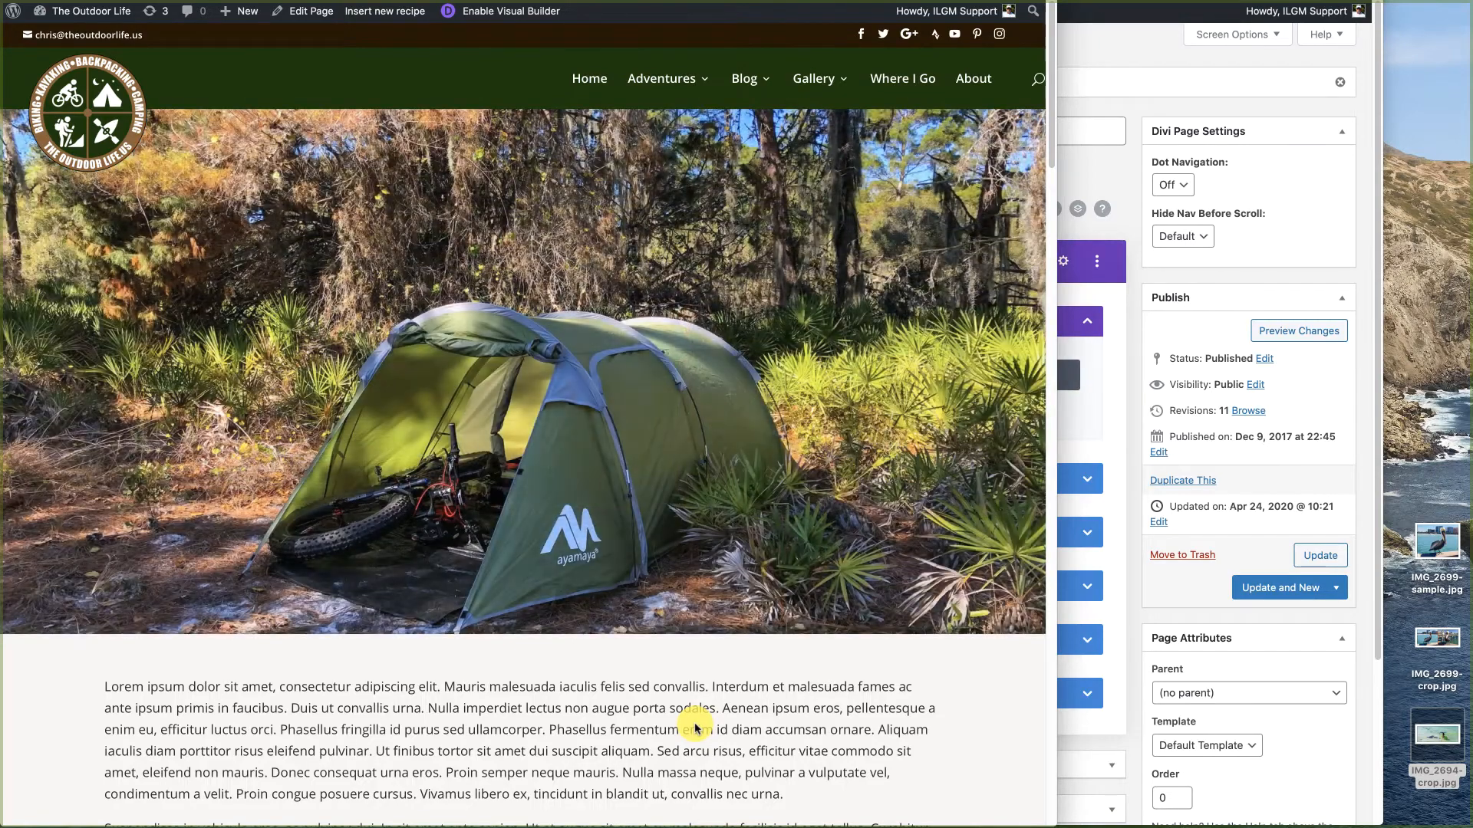
# Step: Move the fourth slide to the first position in the Fullwidth Slider and save the slider settings
pyautogui.click(1125, 420)
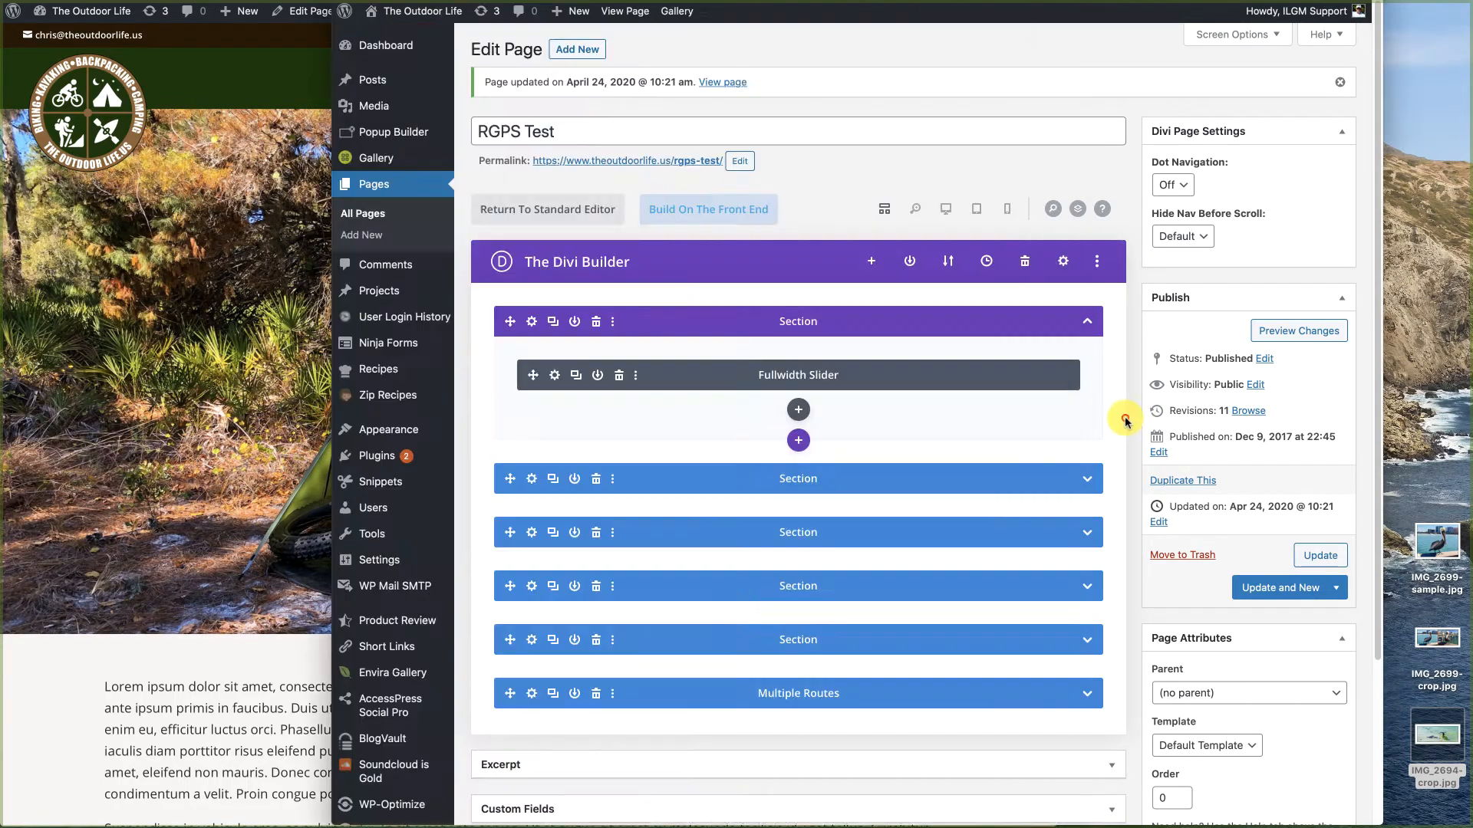
pyautogui.click(555, 375)
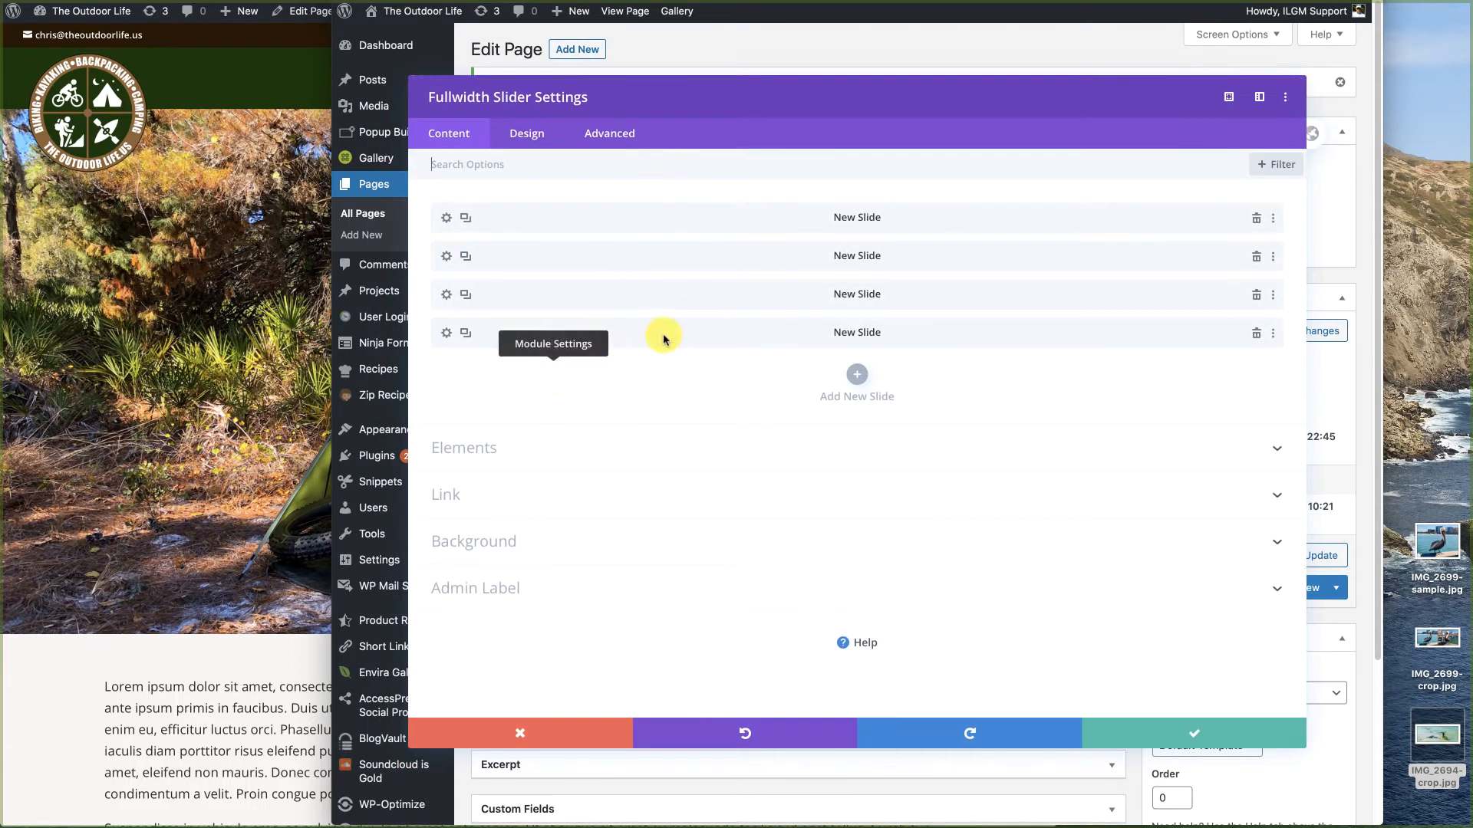
pyautogui.moveTo(688, 337); pyautogui.dragTo(670, 204)
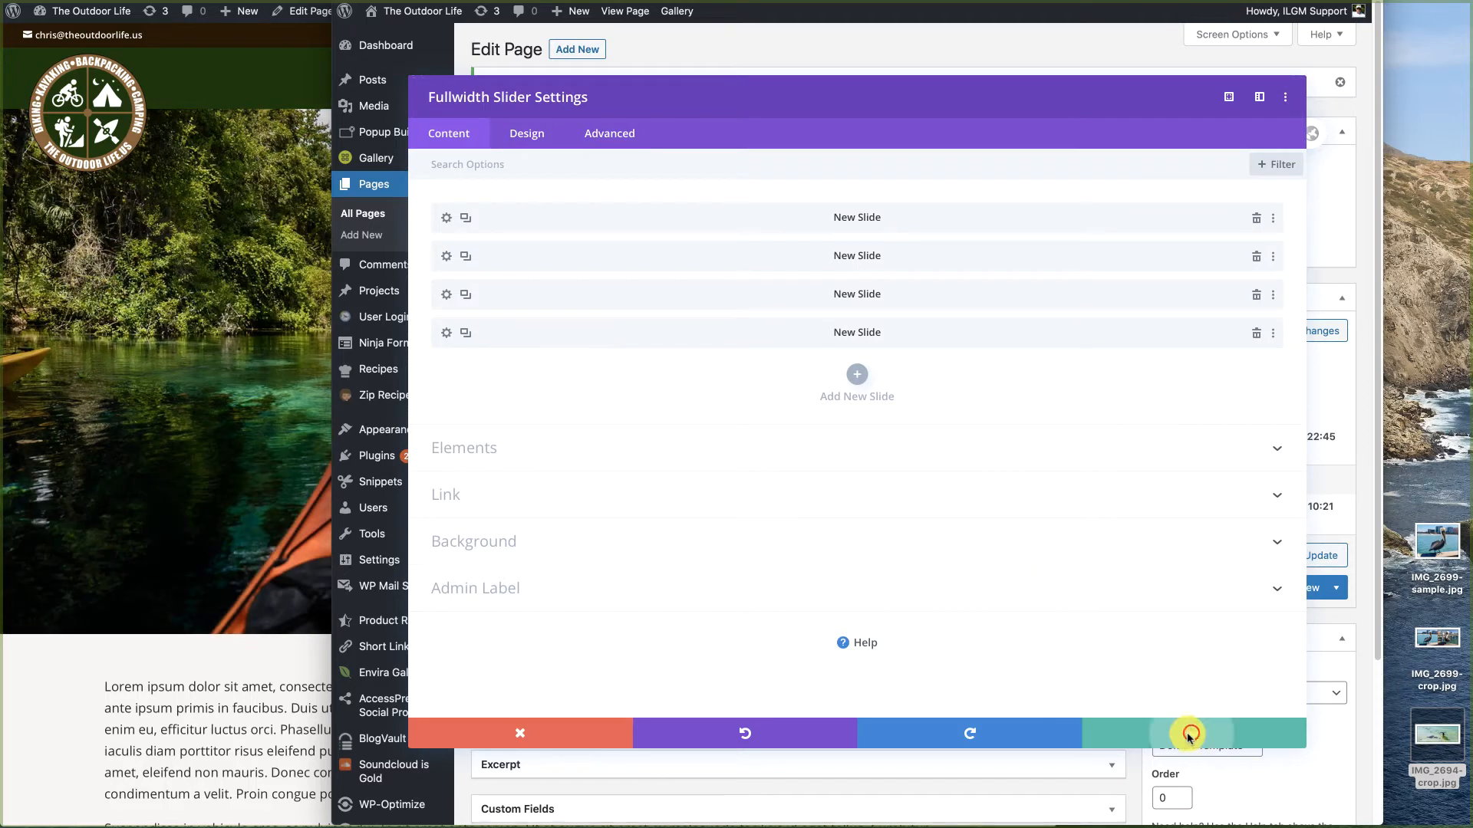
pyautogui.click(1190, 733)
# Step: Update the RGPS Test page with the new slide order and reload the live page
pyautogui.click(1319, 555)
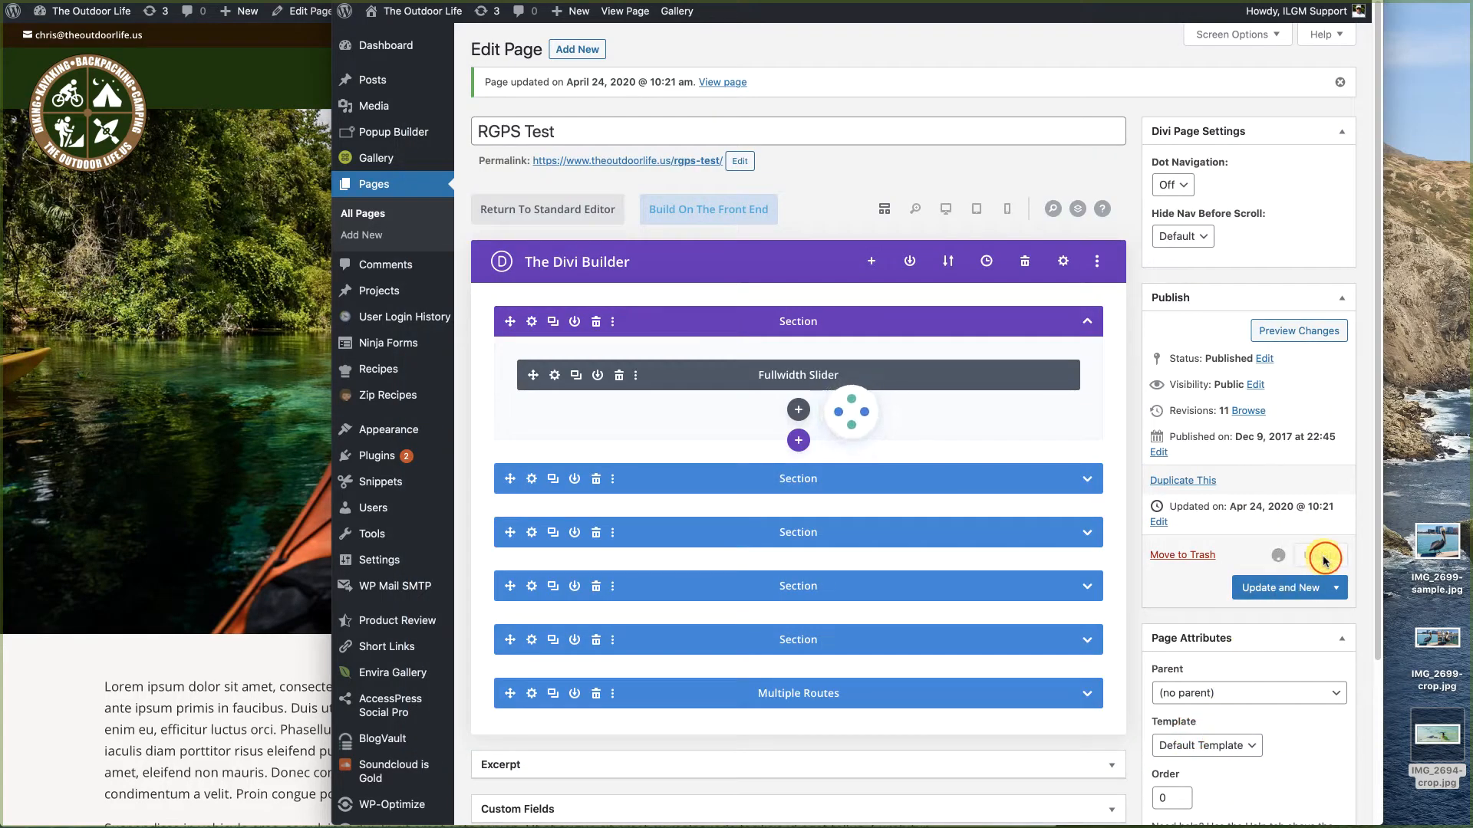
pyautogui.click(26, 722)
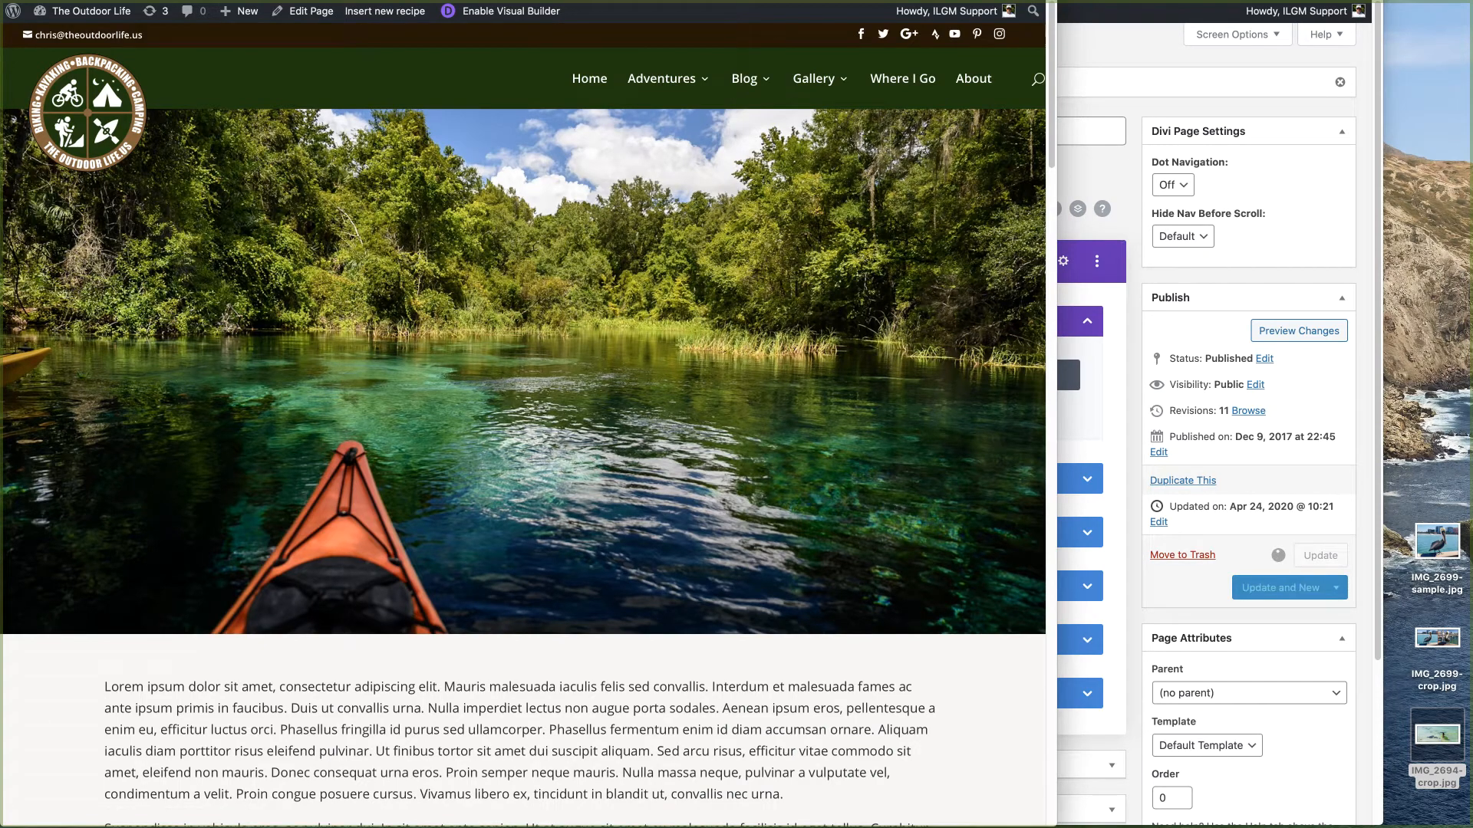
pyautogui.press('super+r')
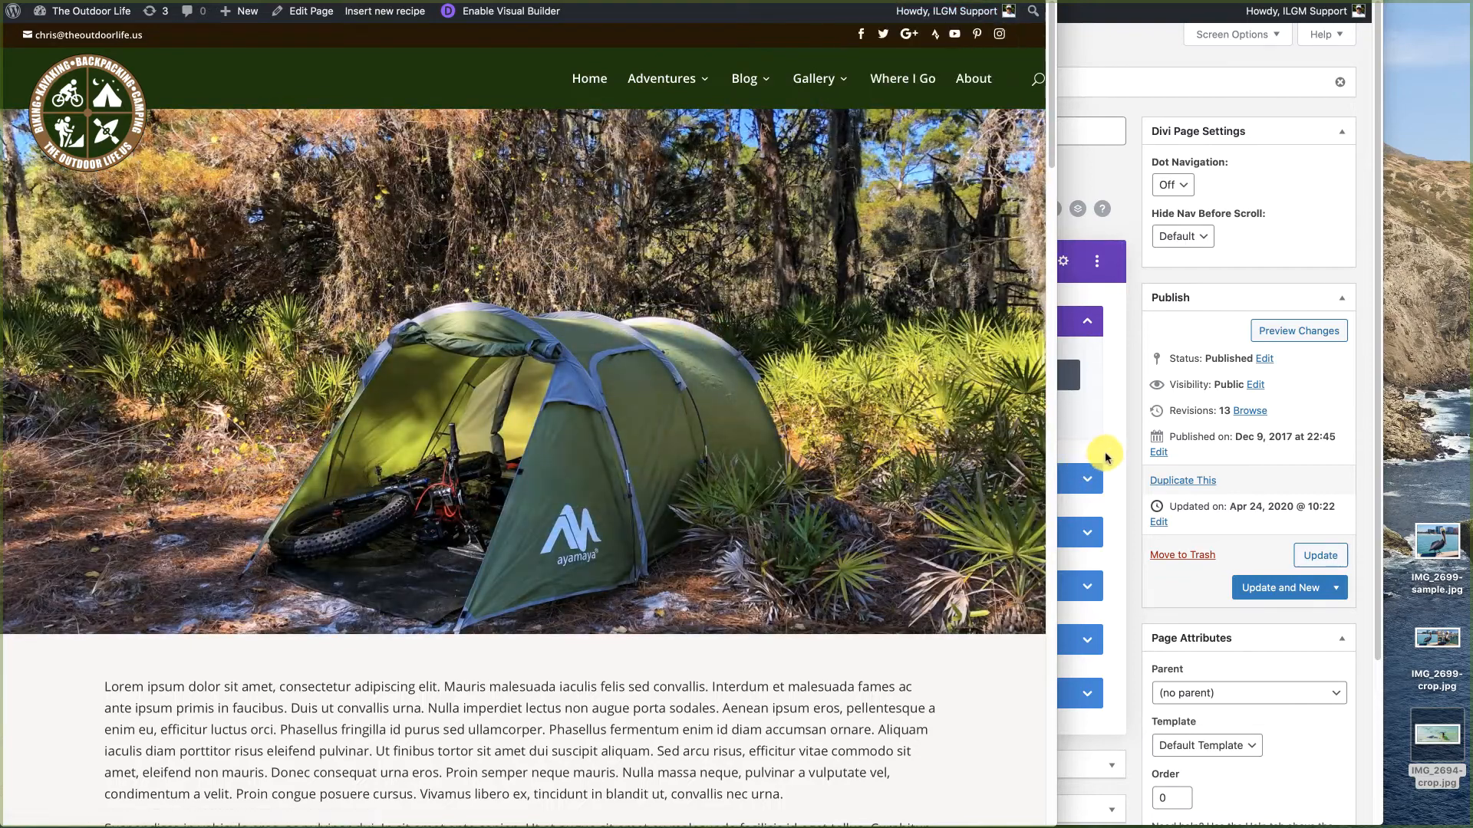
# Step: Replace the first slide's background image in the Fullwidth Slider with IMG_2699-crop.jpg, uploaded from the Desktop
pyautogui.click(1121, 412)
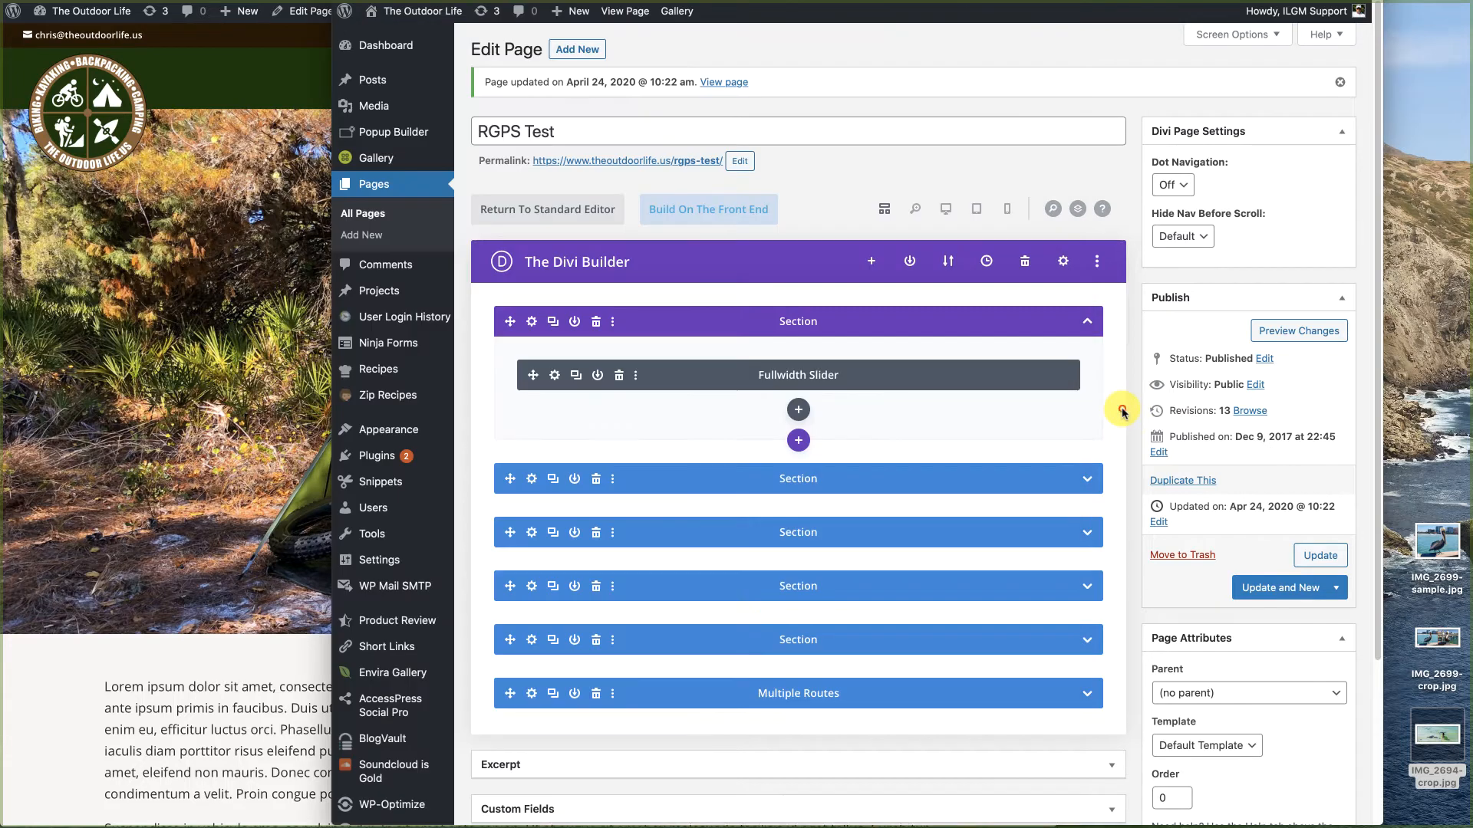
pyautogui.click(556, 376)
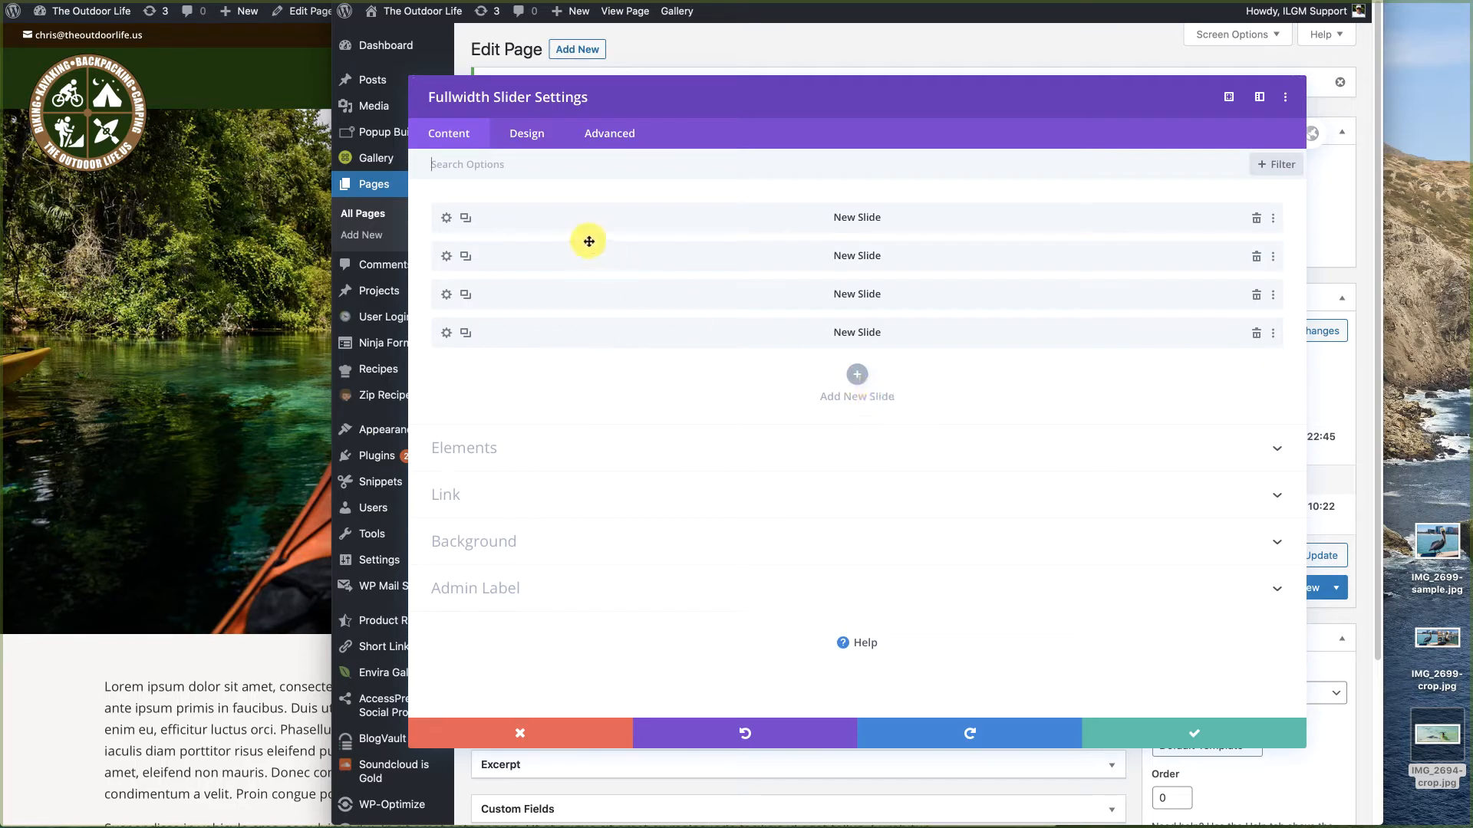
pyautogui.click(444, 218)
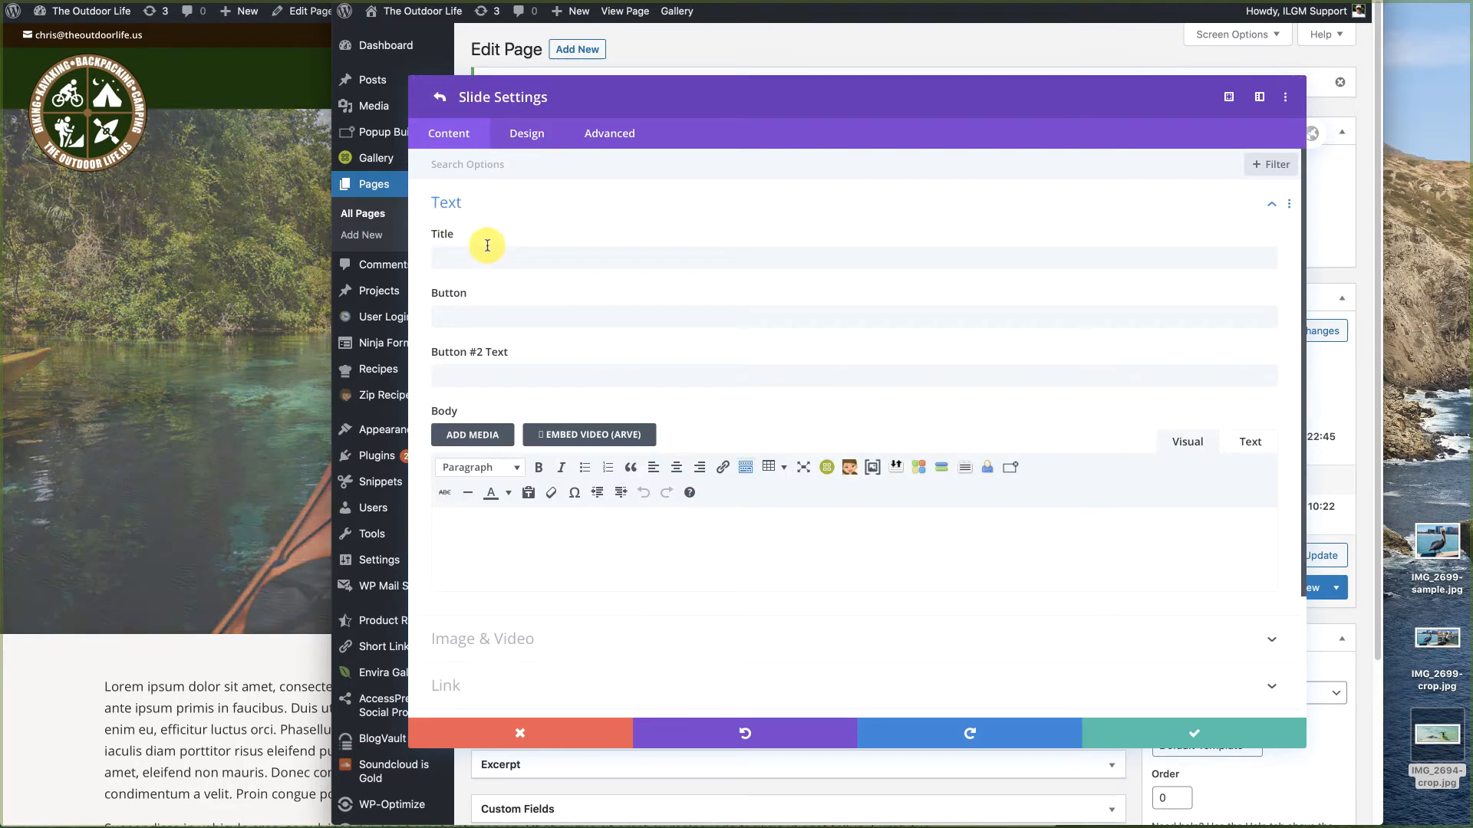
pyautogui.scroll(-4, 506, 245)
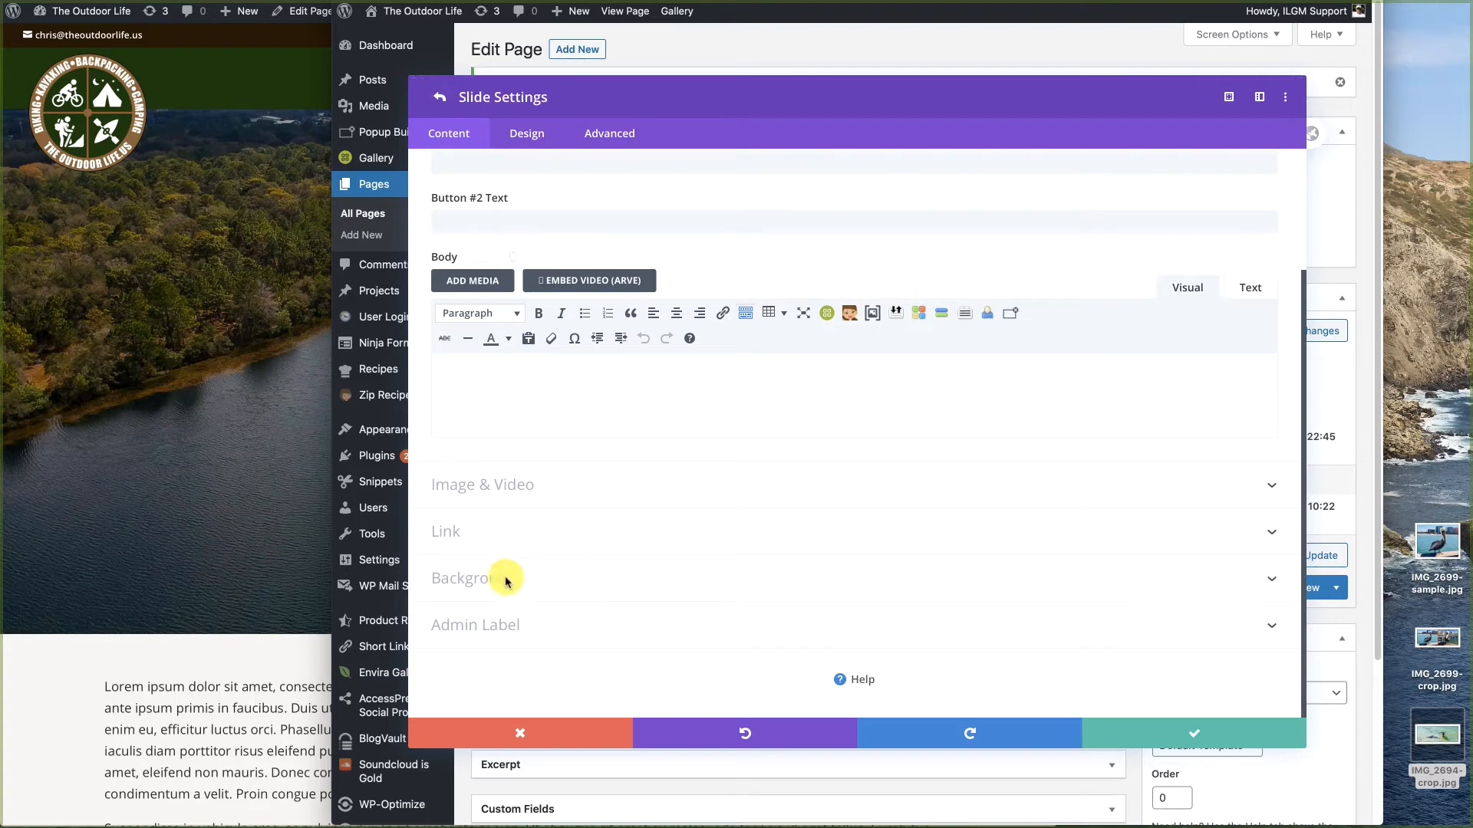
pyautogui.click(506, 580)
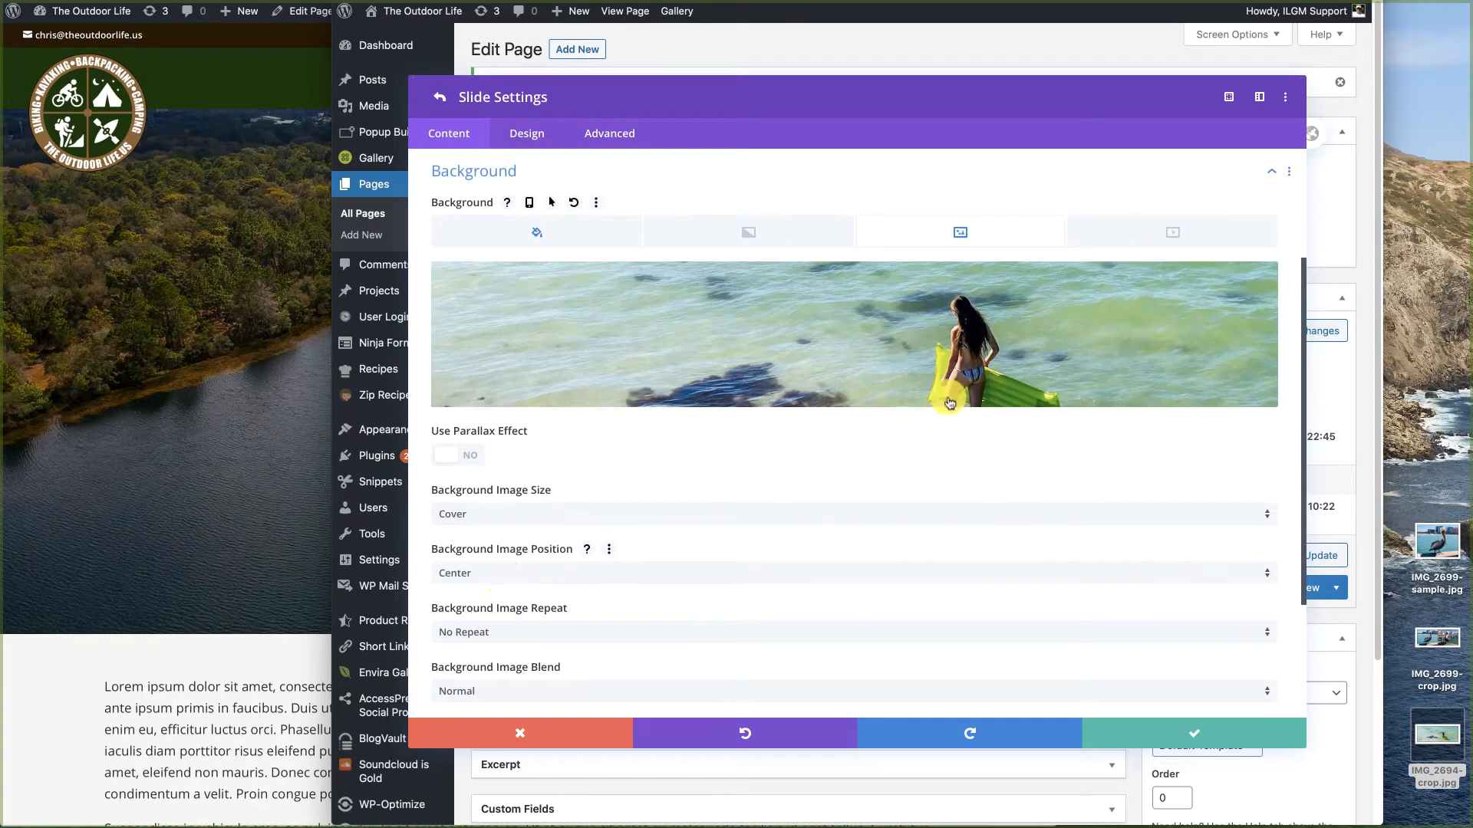
pyautogui.click(961, 339)
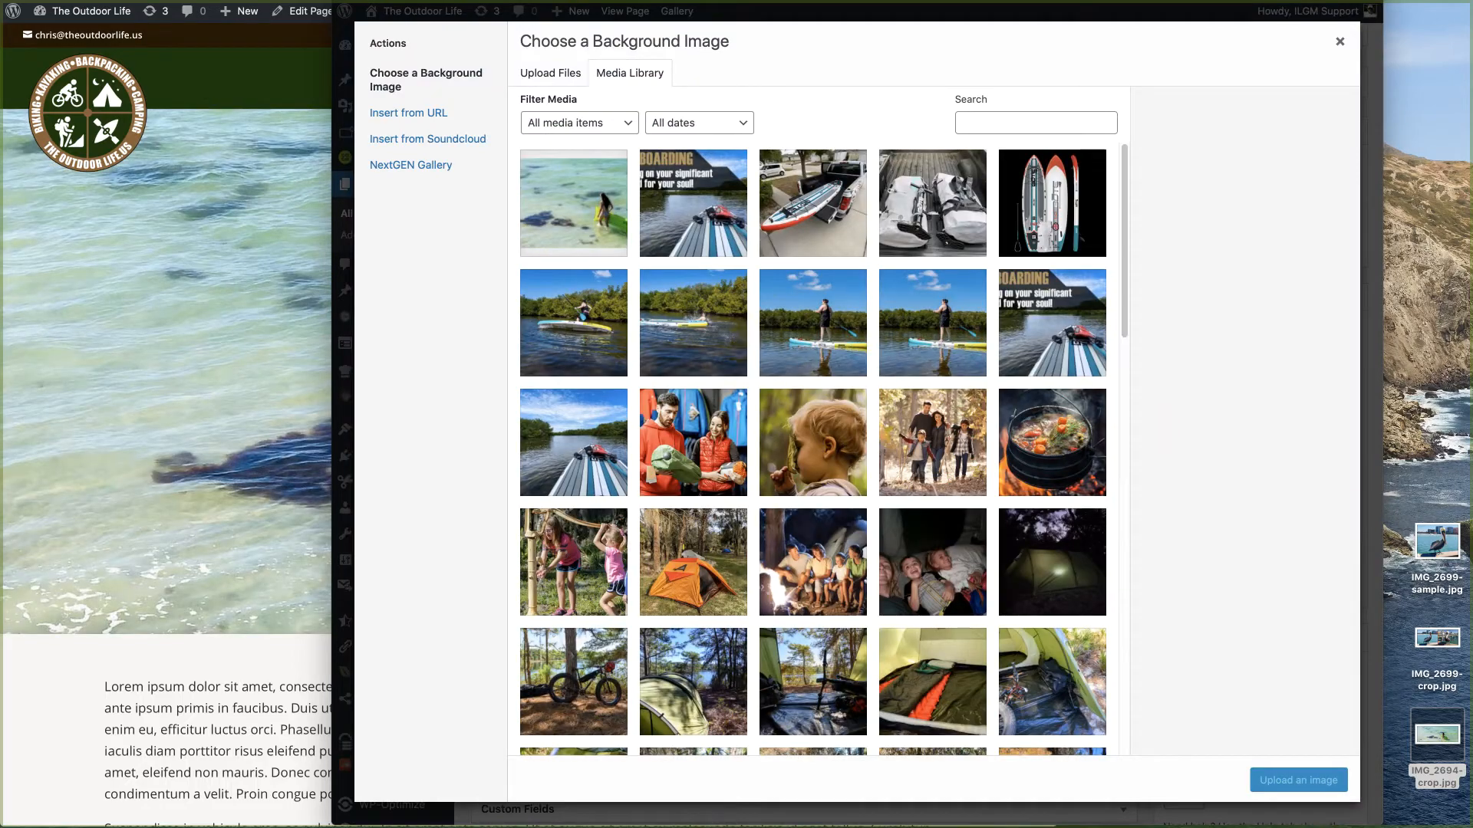
pyautogui.moveTo(1436, 637); pyautogui.dragTo(980, 470)
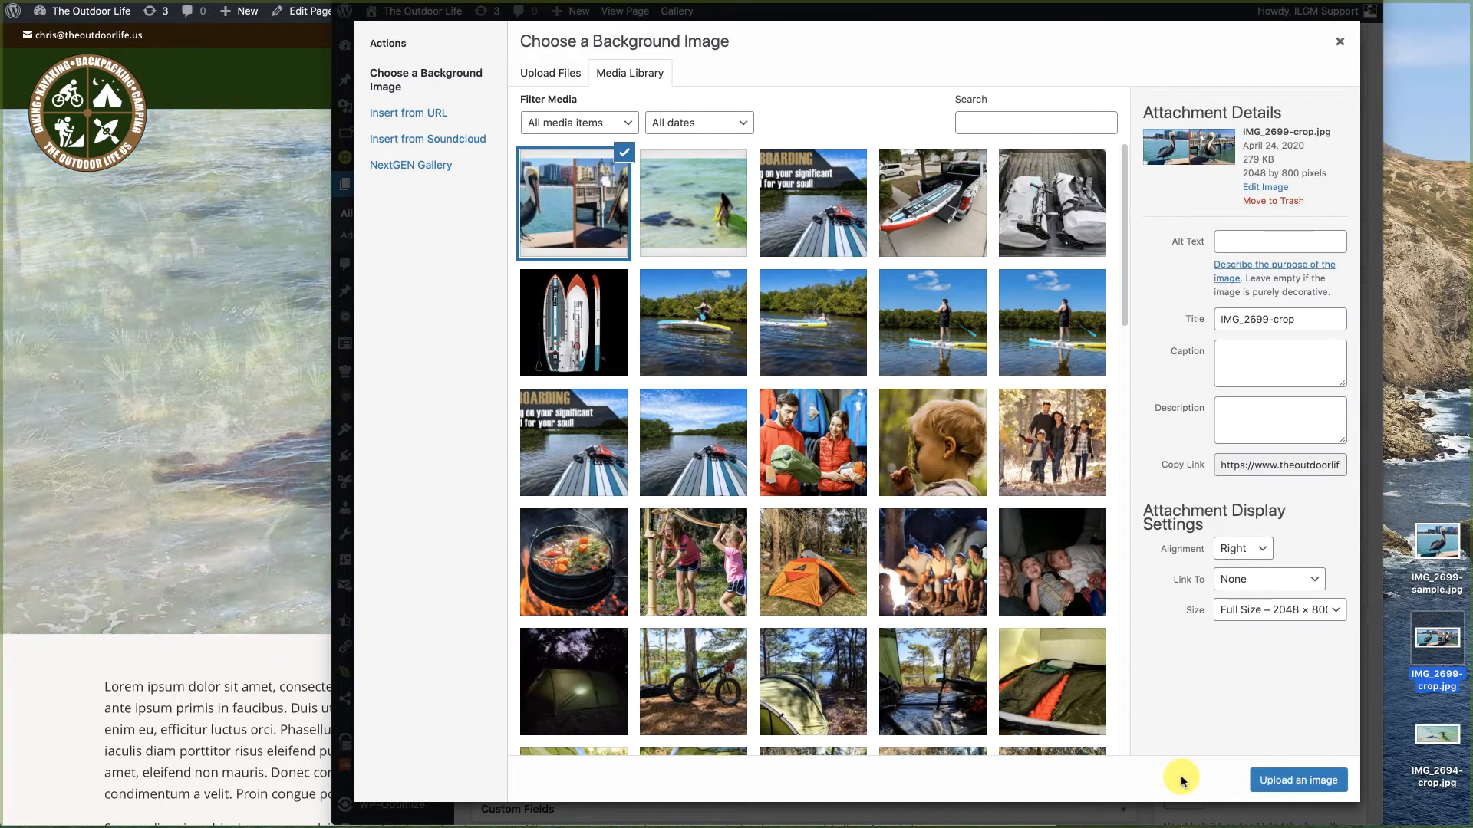
pyautogui.click(1291, 781)
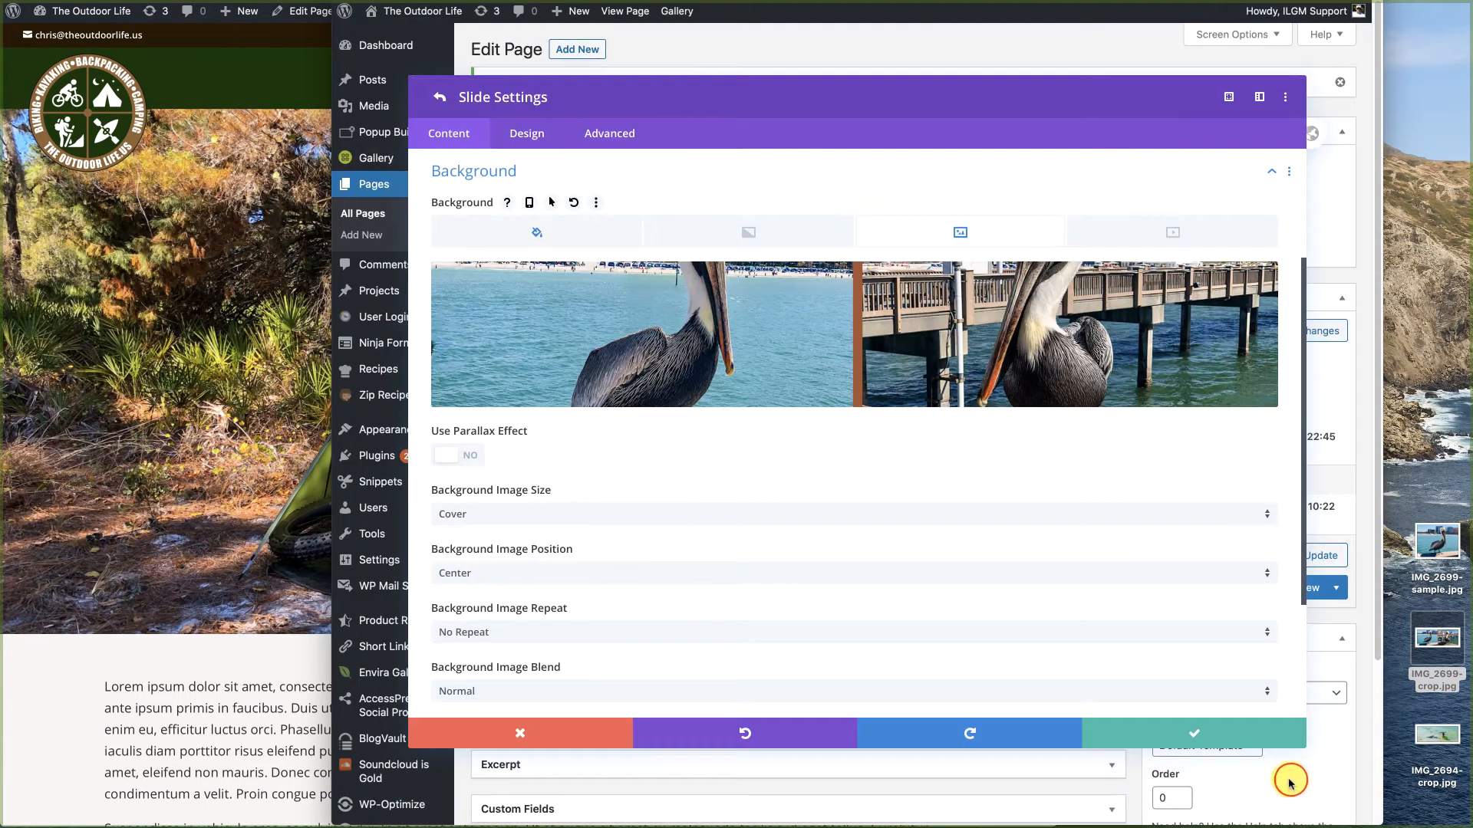
# Step: Save the slide and slider settings with the pelican image, update the RGPS Test page, and switch to the live page
pyautogui.click(1190, 730)
pyautogui.click(1207, 731)
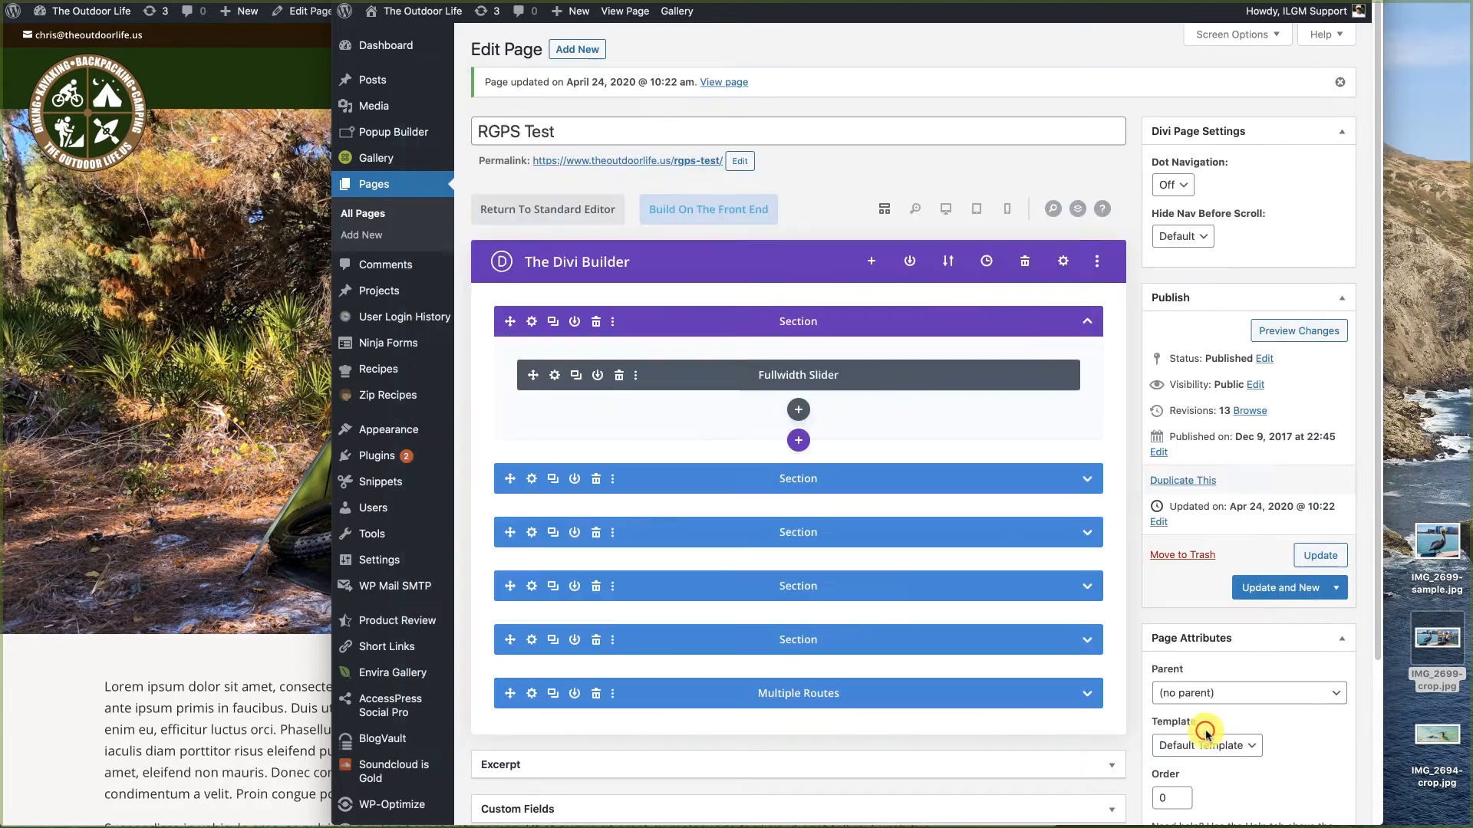
pyautogui.click(1327, 554)
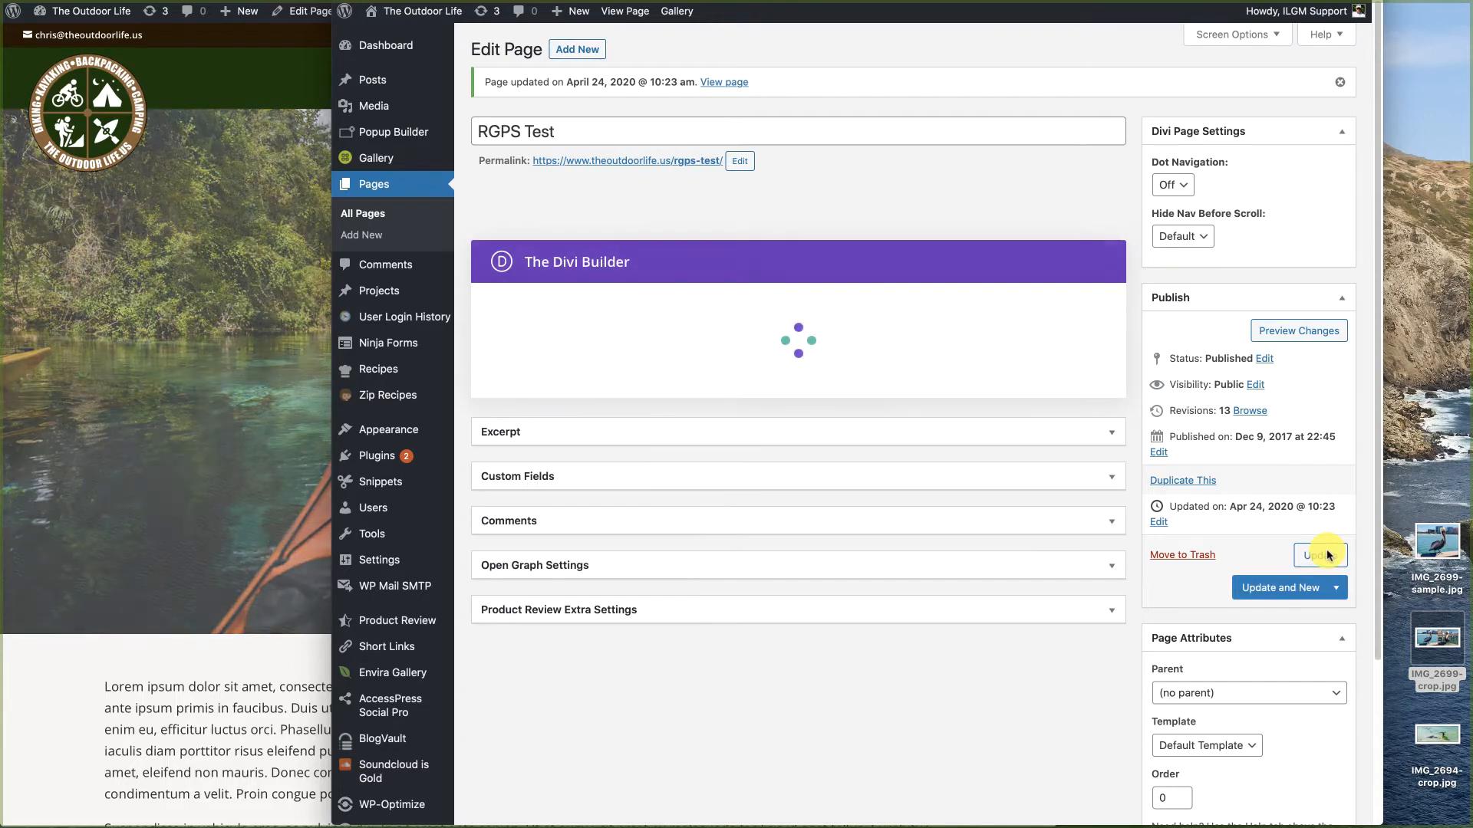
pyautogui.click(206, 726)
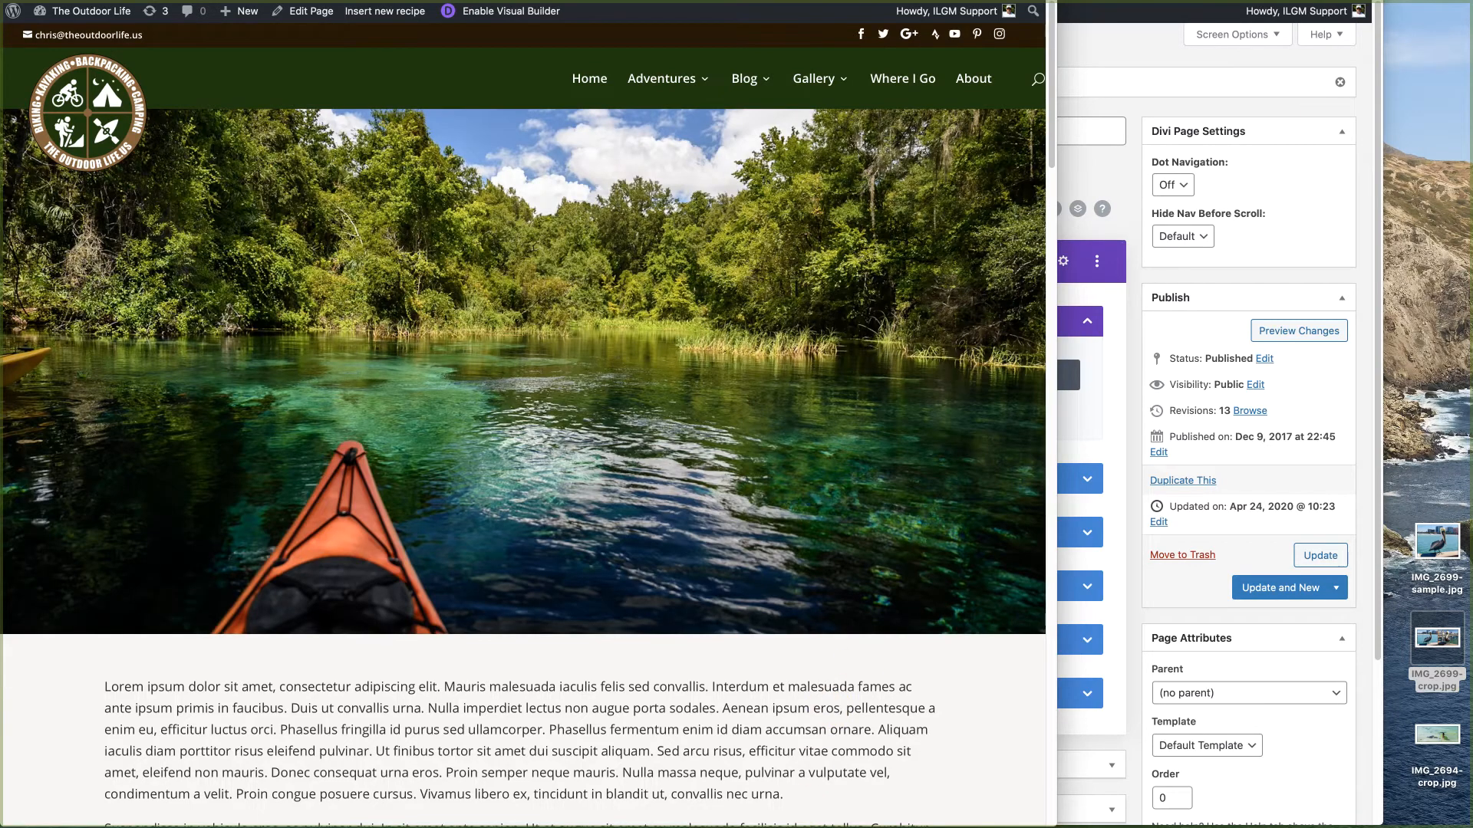
# Step: Set the first slide's background image in the Fullwidth Slider to IMG_2694-crop.jpg from the Media Library
pyautogui.click(1121, 51)
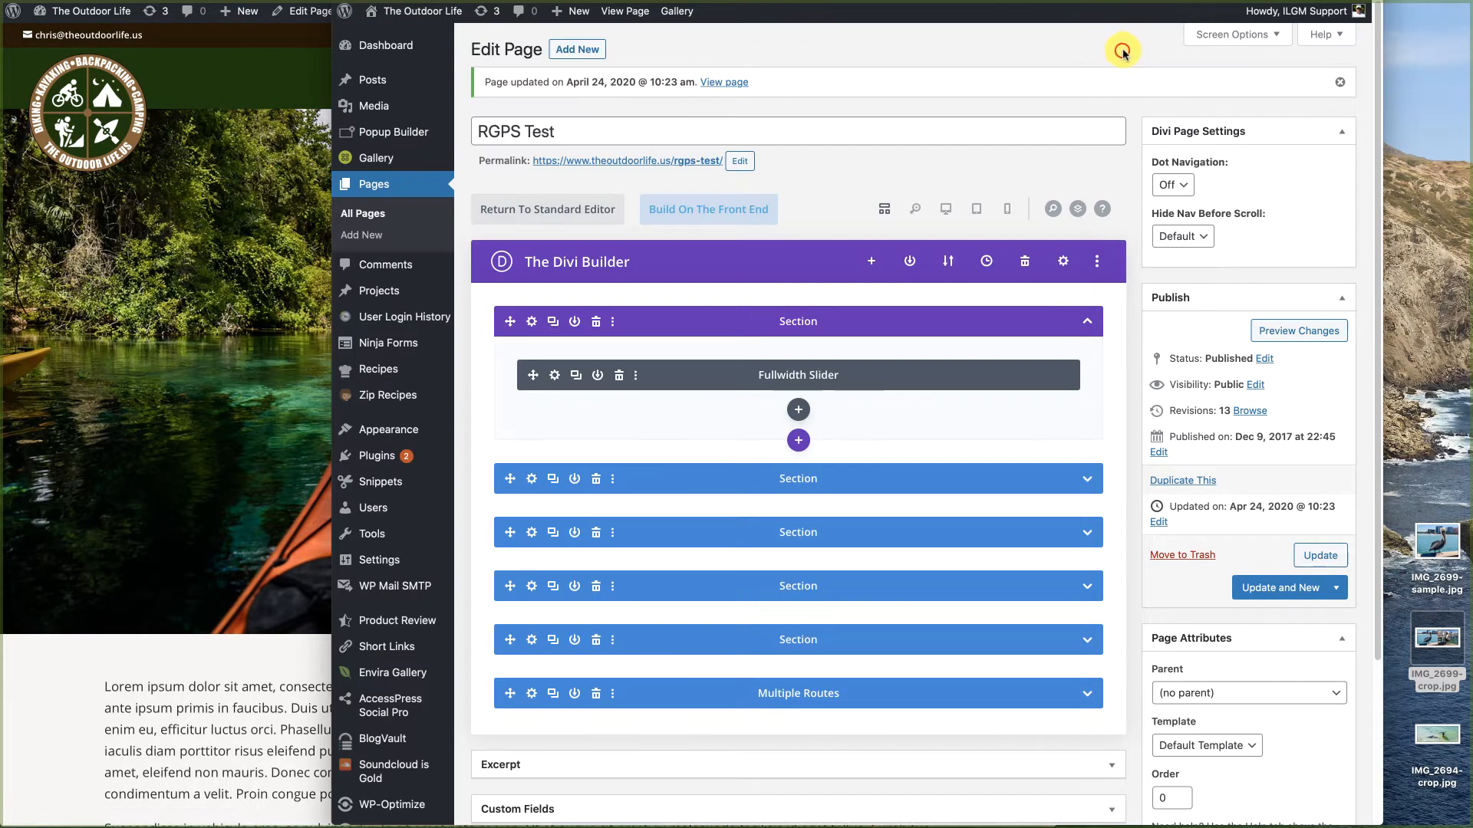
pyautogui.click(549, 372)
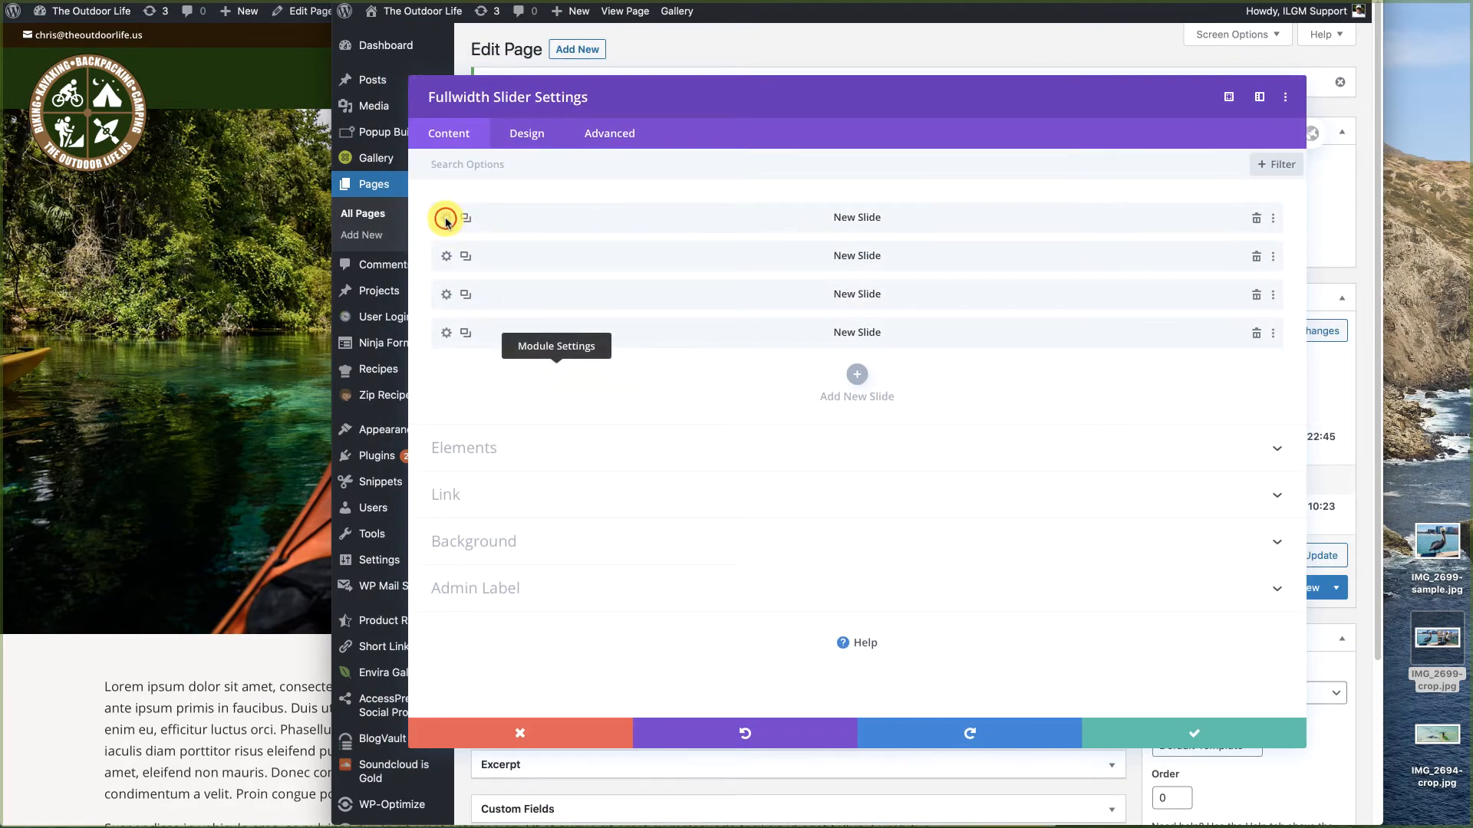
pyautogui.click(445, 220)
pyautogui.scroll(-3, 575, 353)
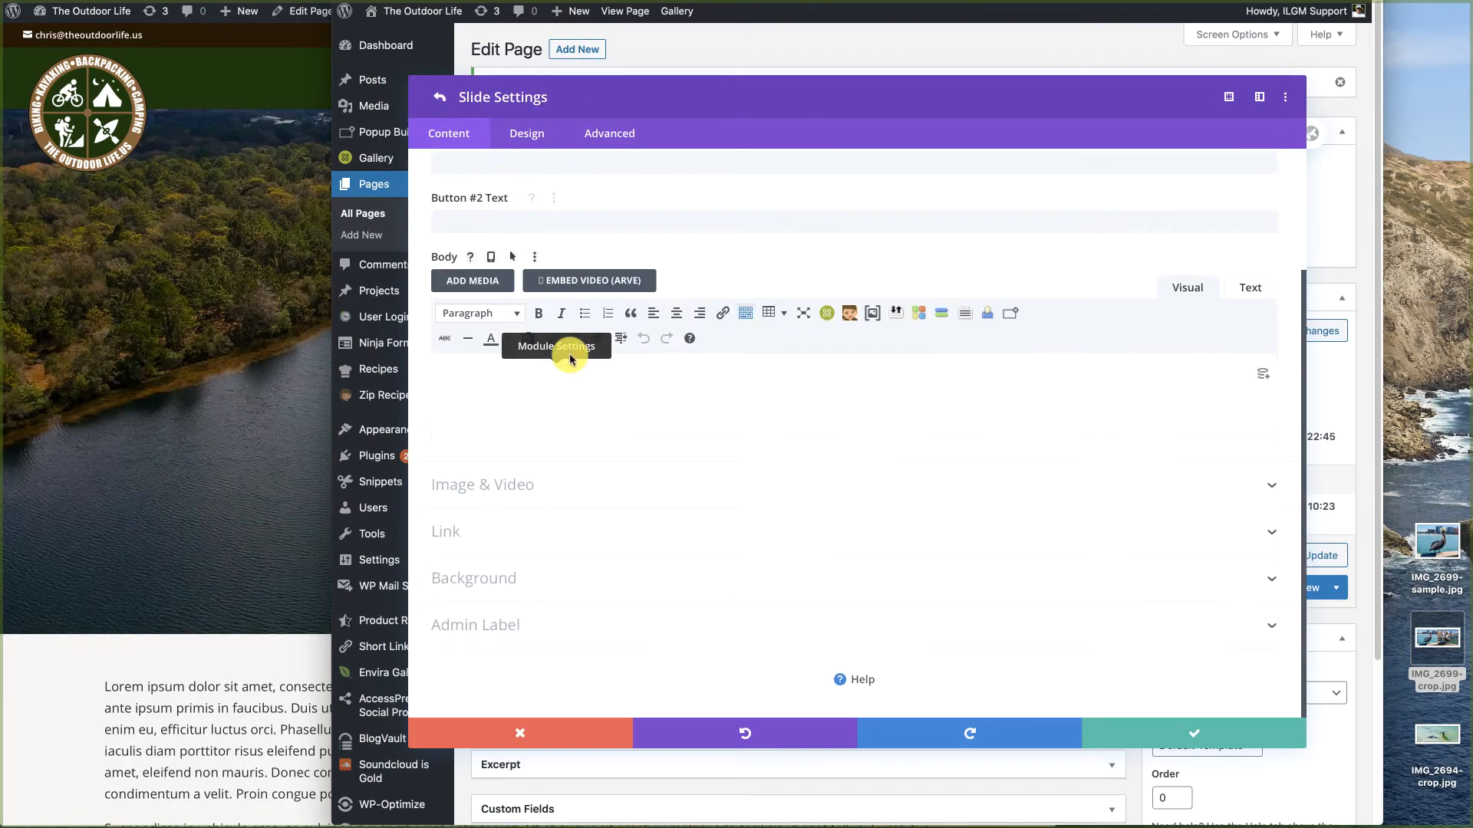
pyautogui.click(474, 578)
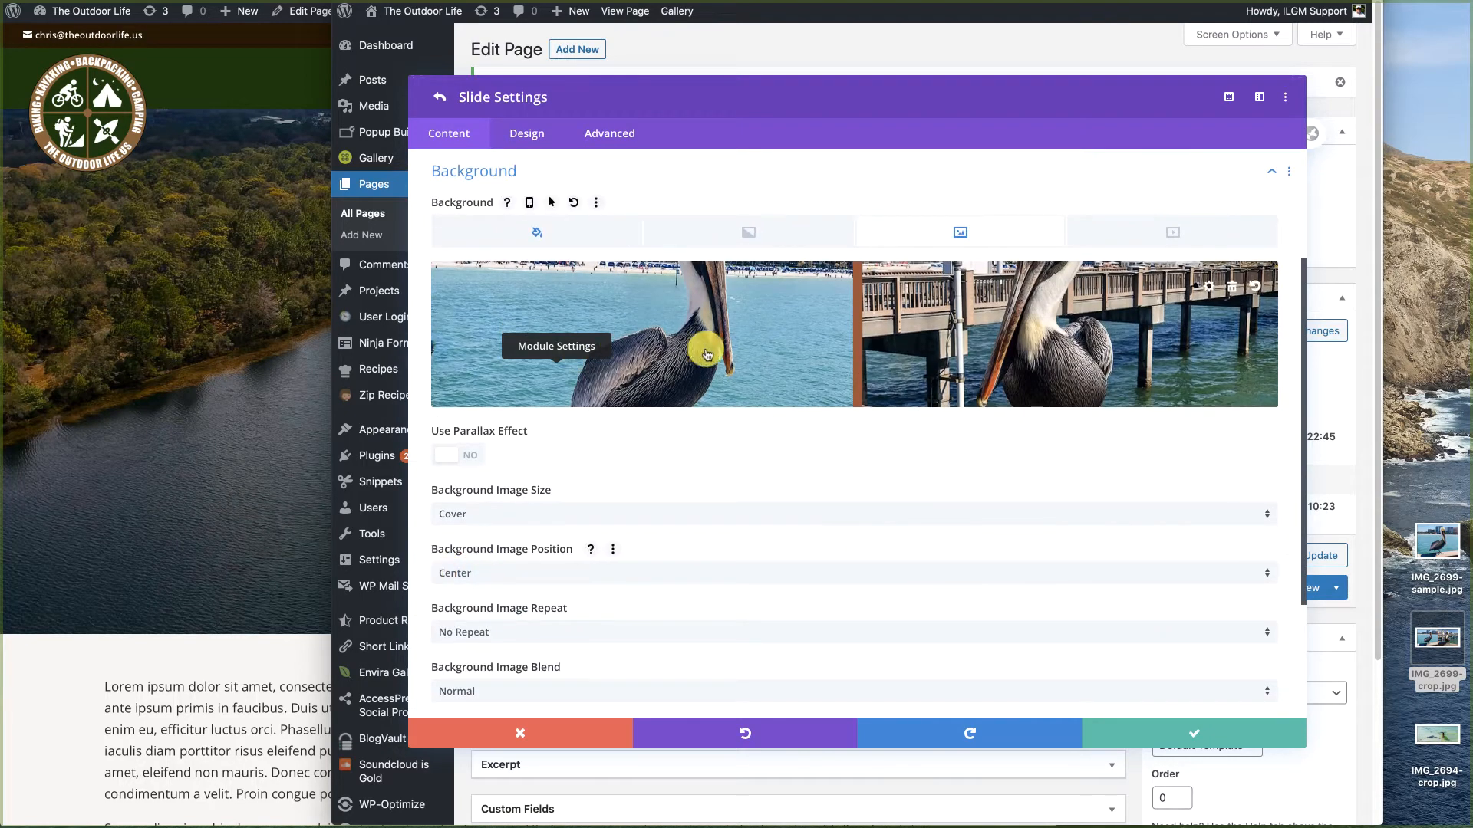
pyautogui.click(756, 340)
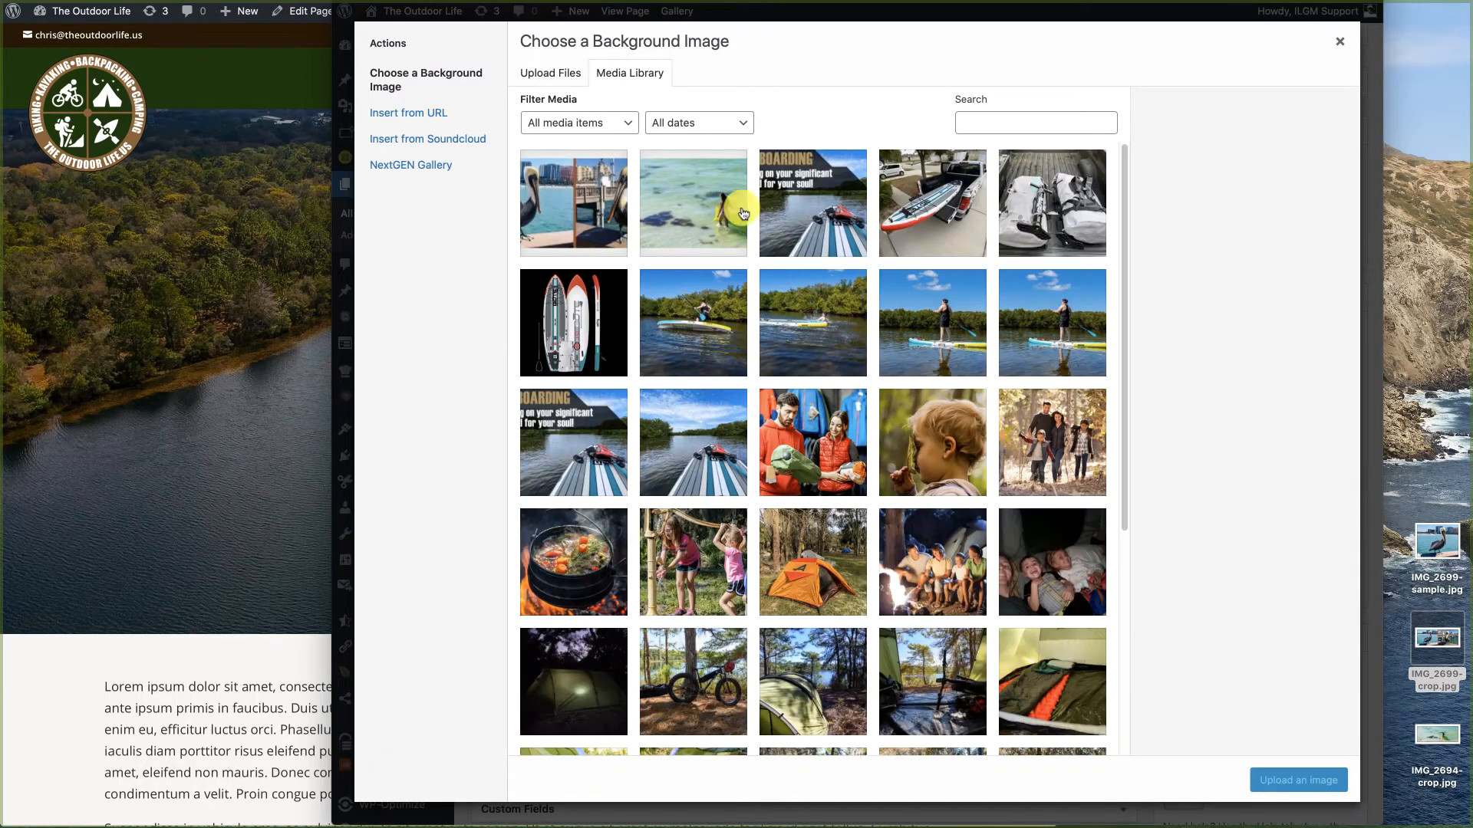
pyautogui.click(701, 196)
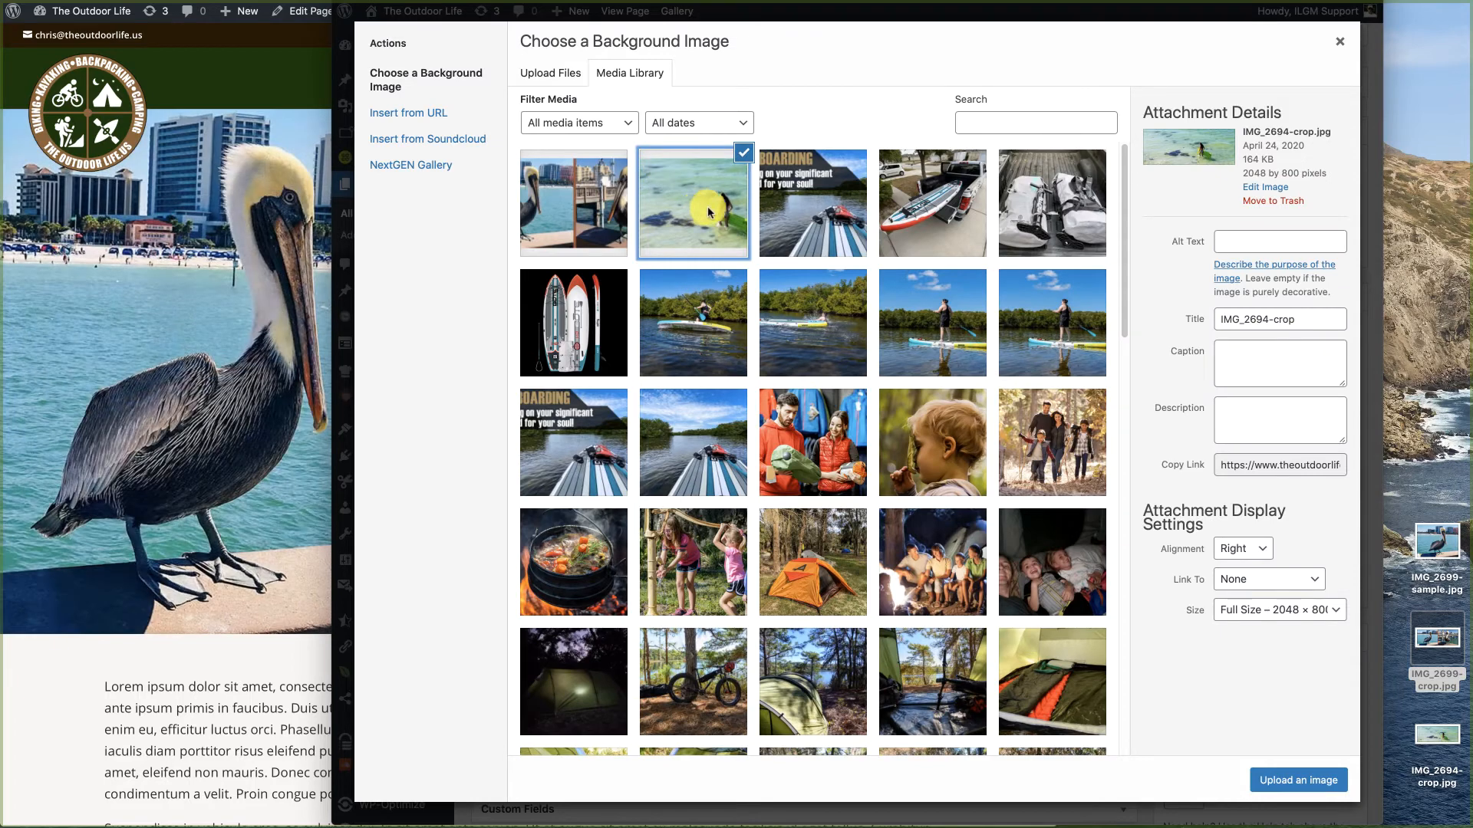
pyautogui.click(1296, 780)
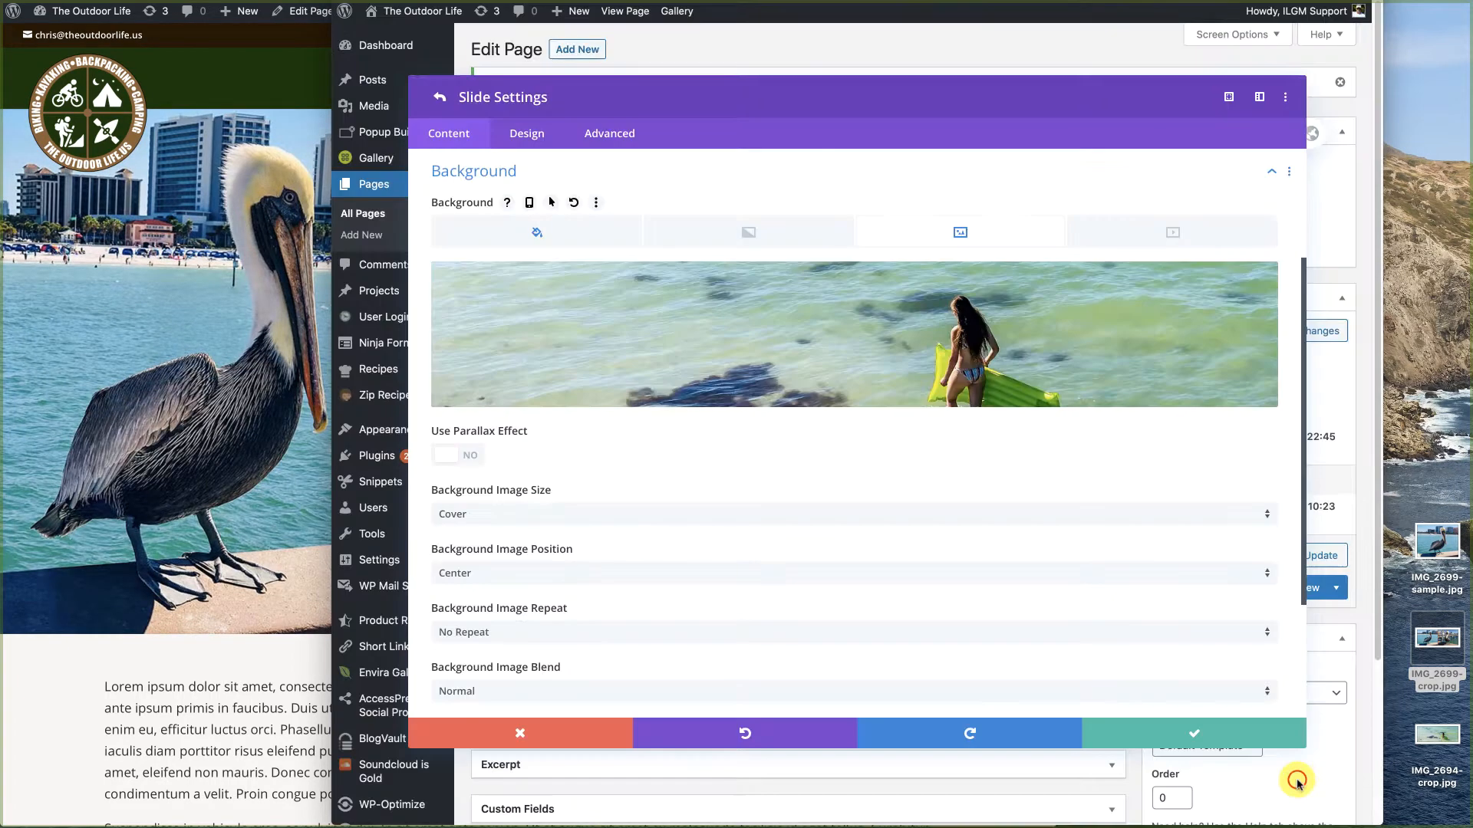
# Step: Save the slide and slider settings, update the RGPS Test page, and check the beach banner on the live page
pyautogui.click(1204, 735)
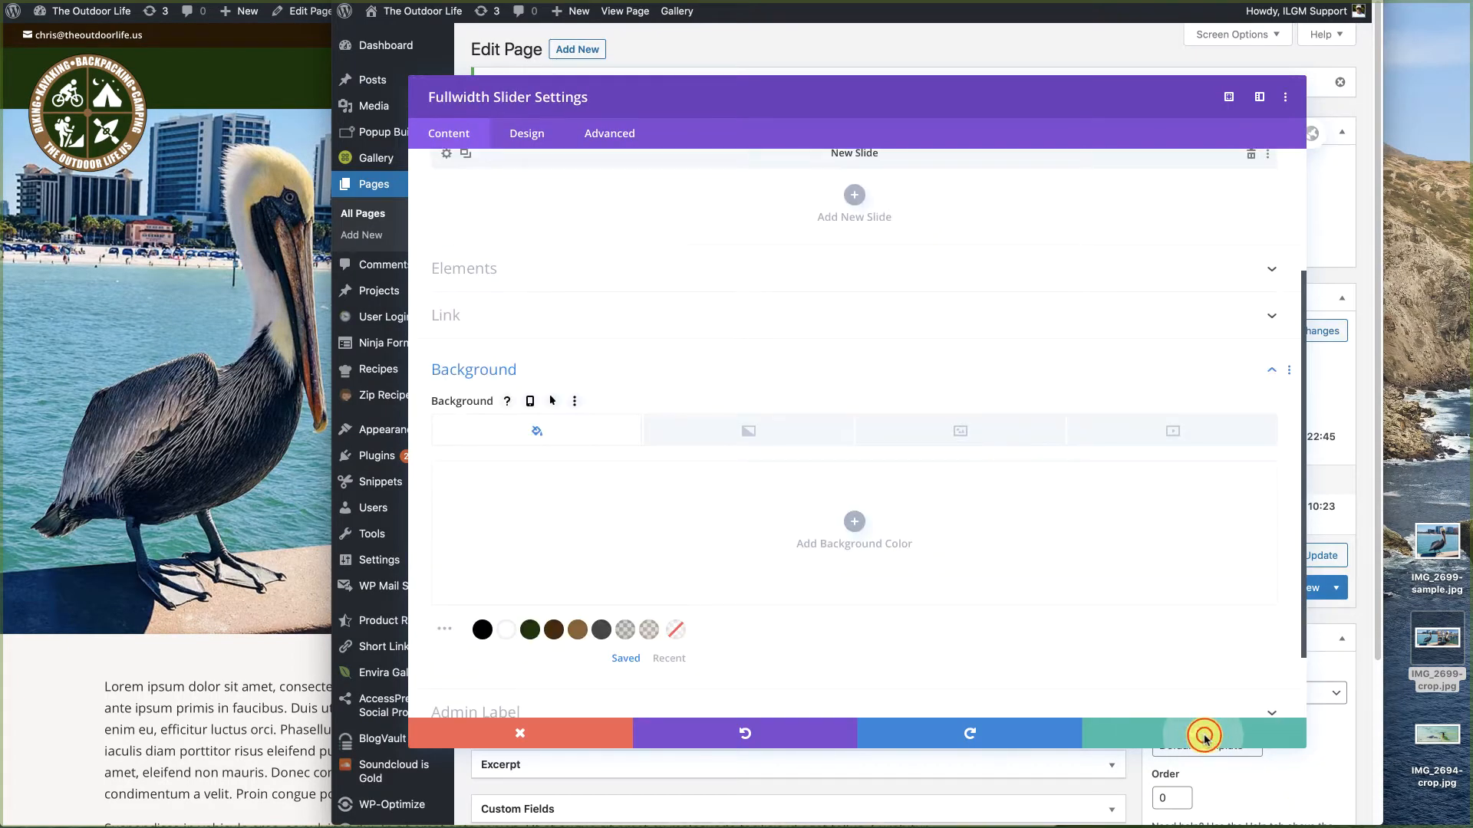
pyautogui.click(1204, 735)
pyautogui.click(1326, 557)
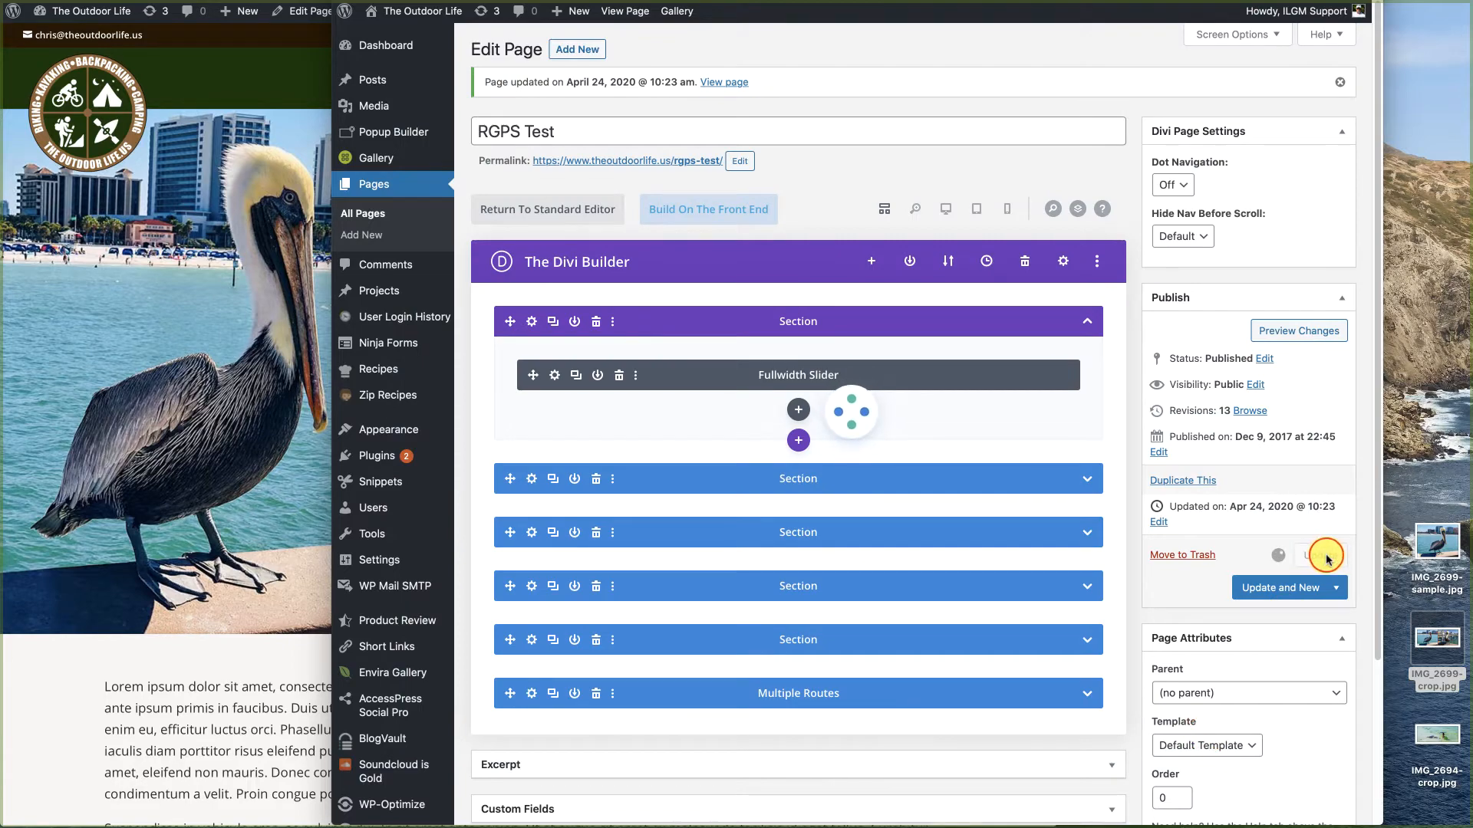
pyautogui.click(48, 707)
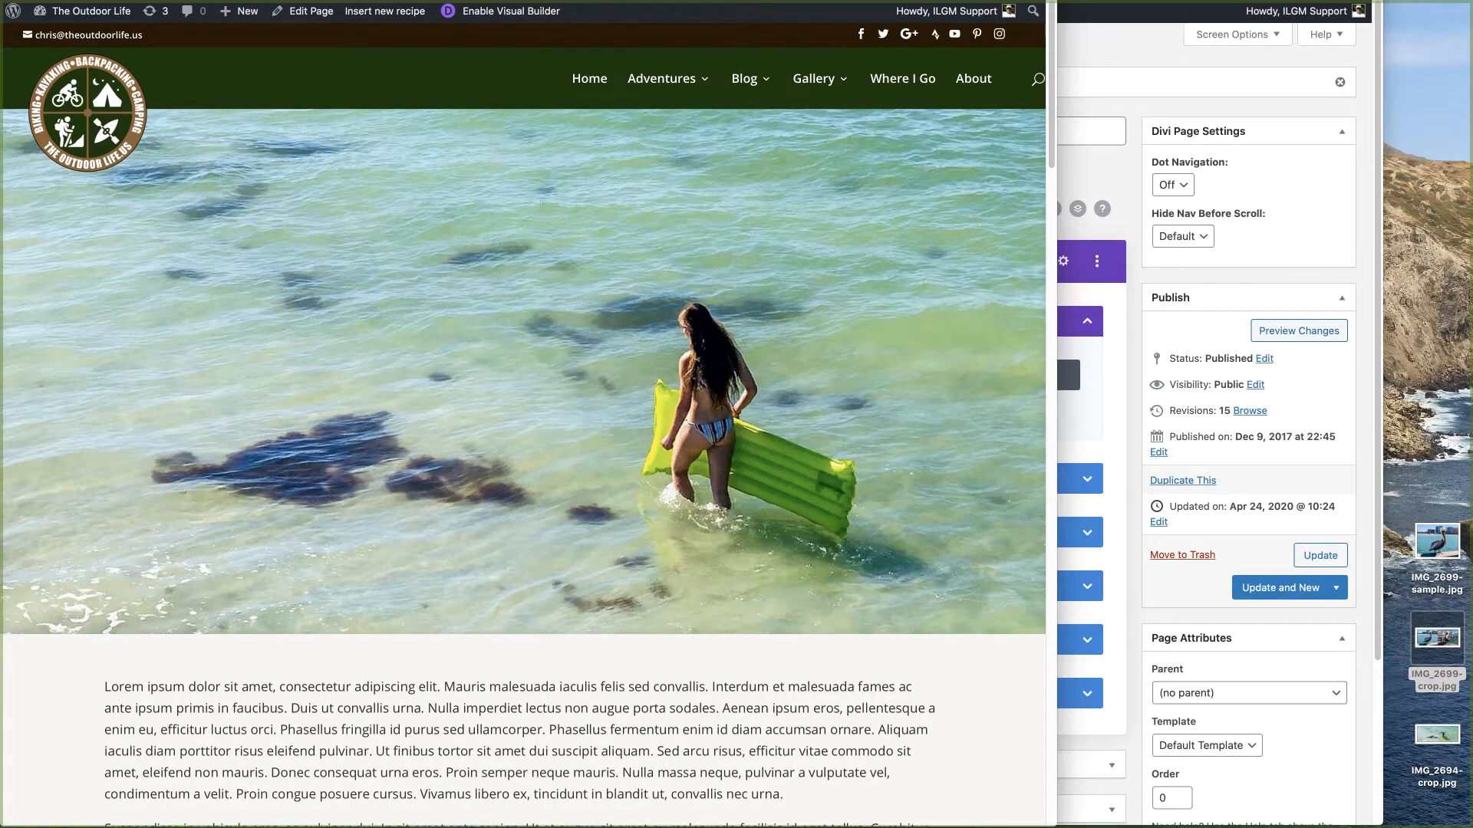
pyautogui.scroll(-6, 452, 361)
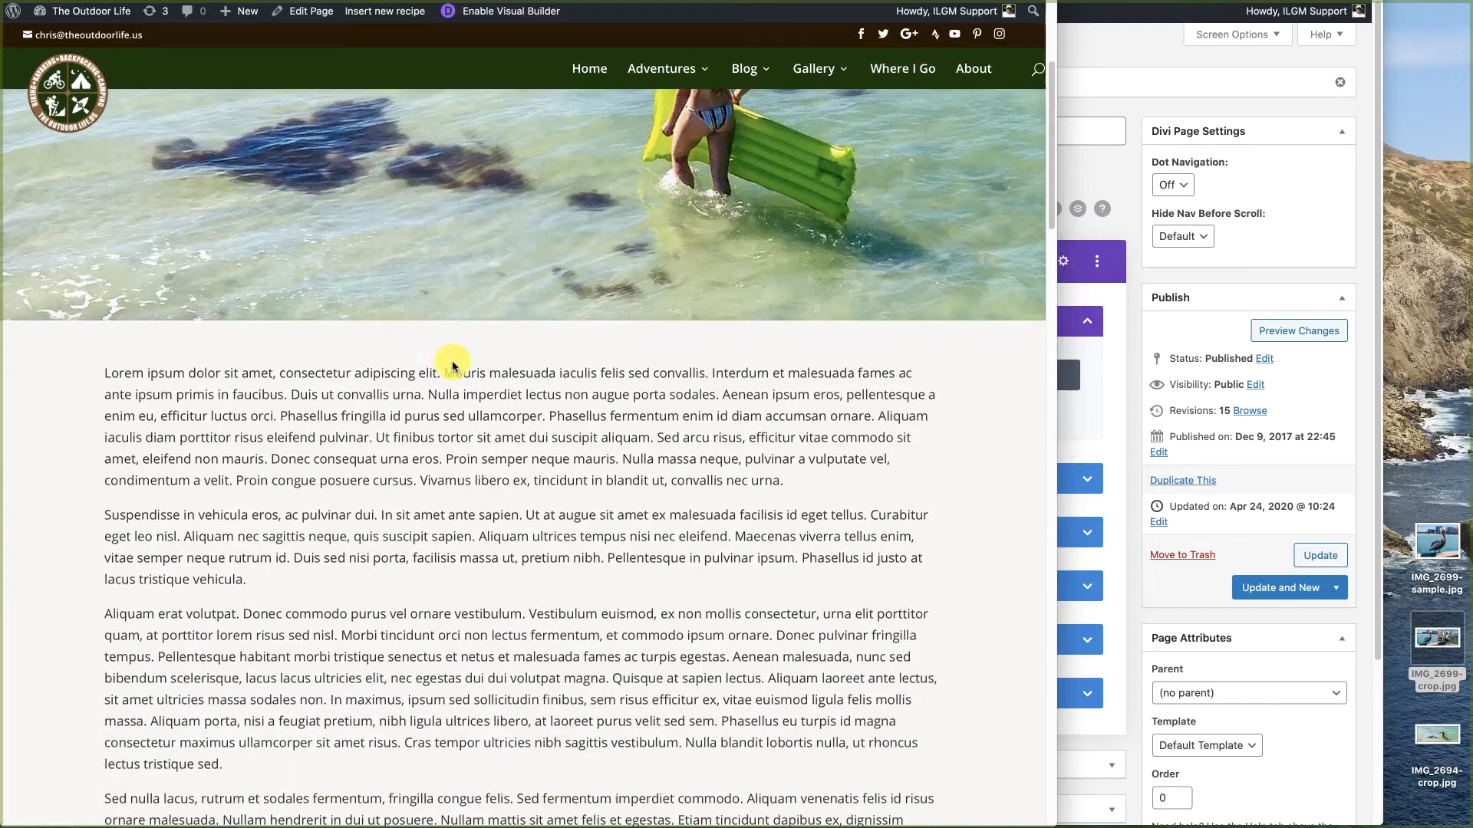
pyautogui.scroll(3, 453, 361)
pyautogui.scroll(4, 452, 361)
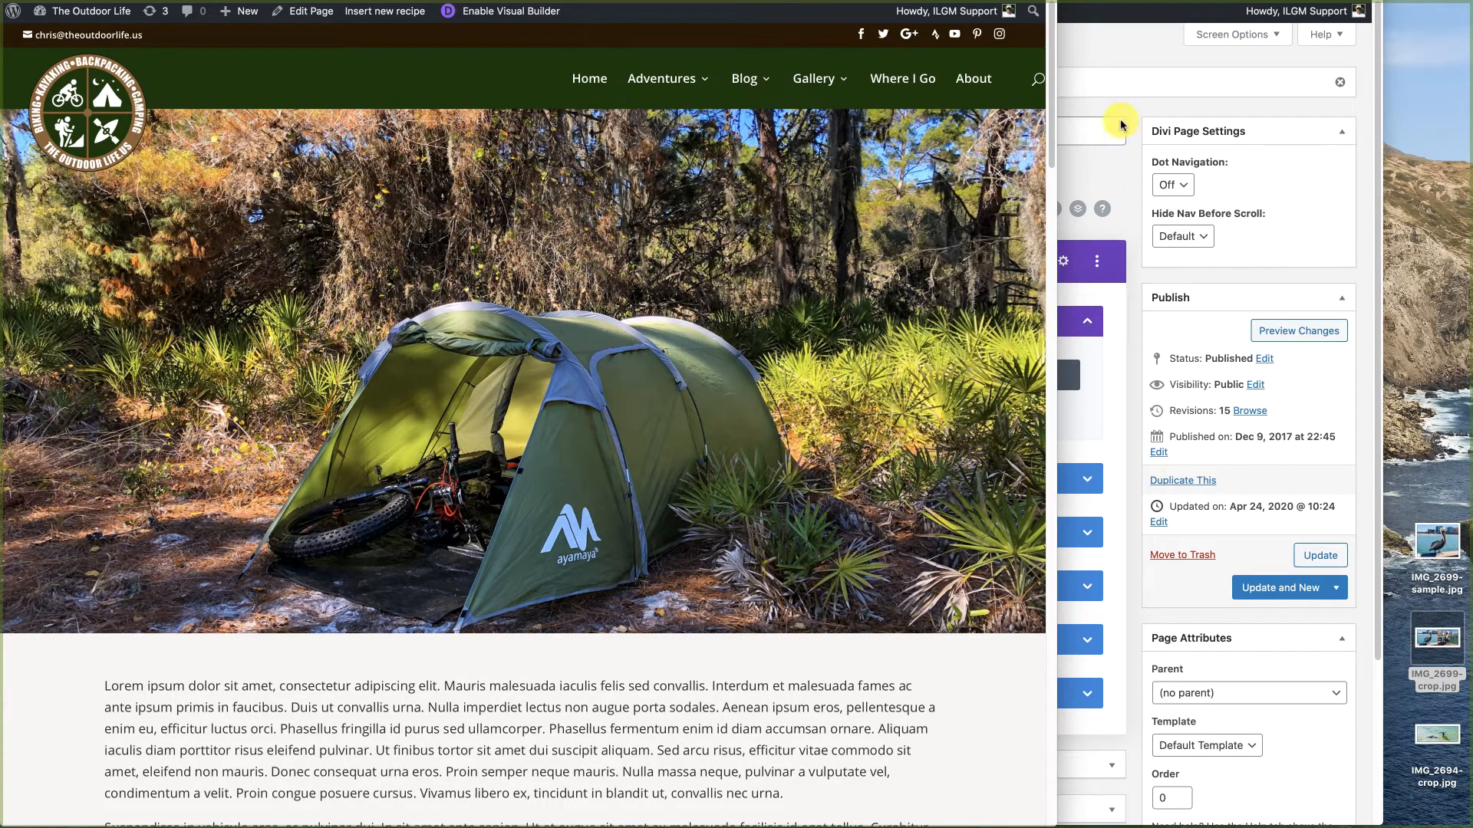
# Step: Turn on Show Arrows and Show Controls for the Fullwidth Slider and save the slider settings
pyautogui.click(1092, 49)
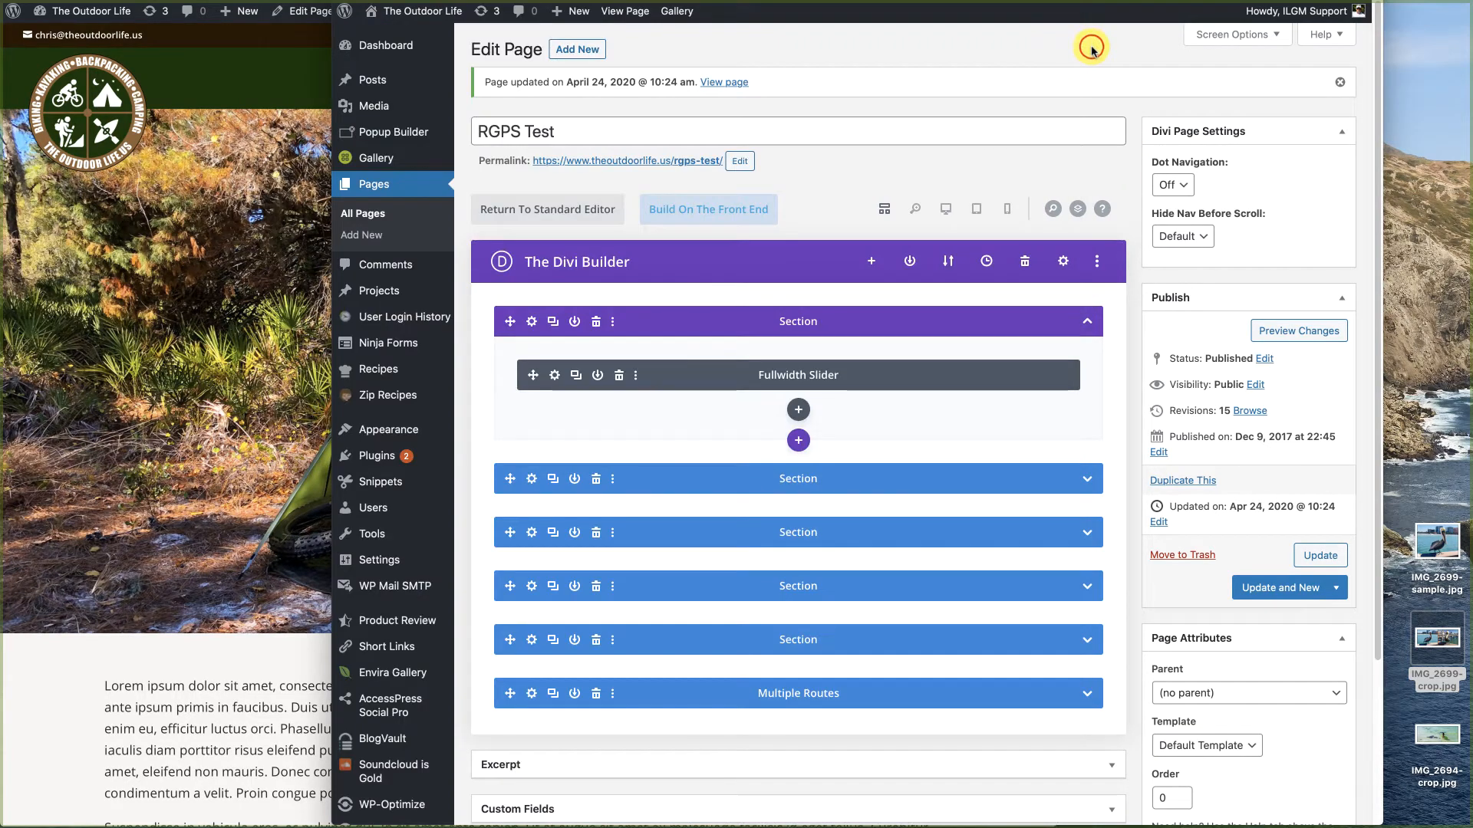
pyautogui.click(557, 369)
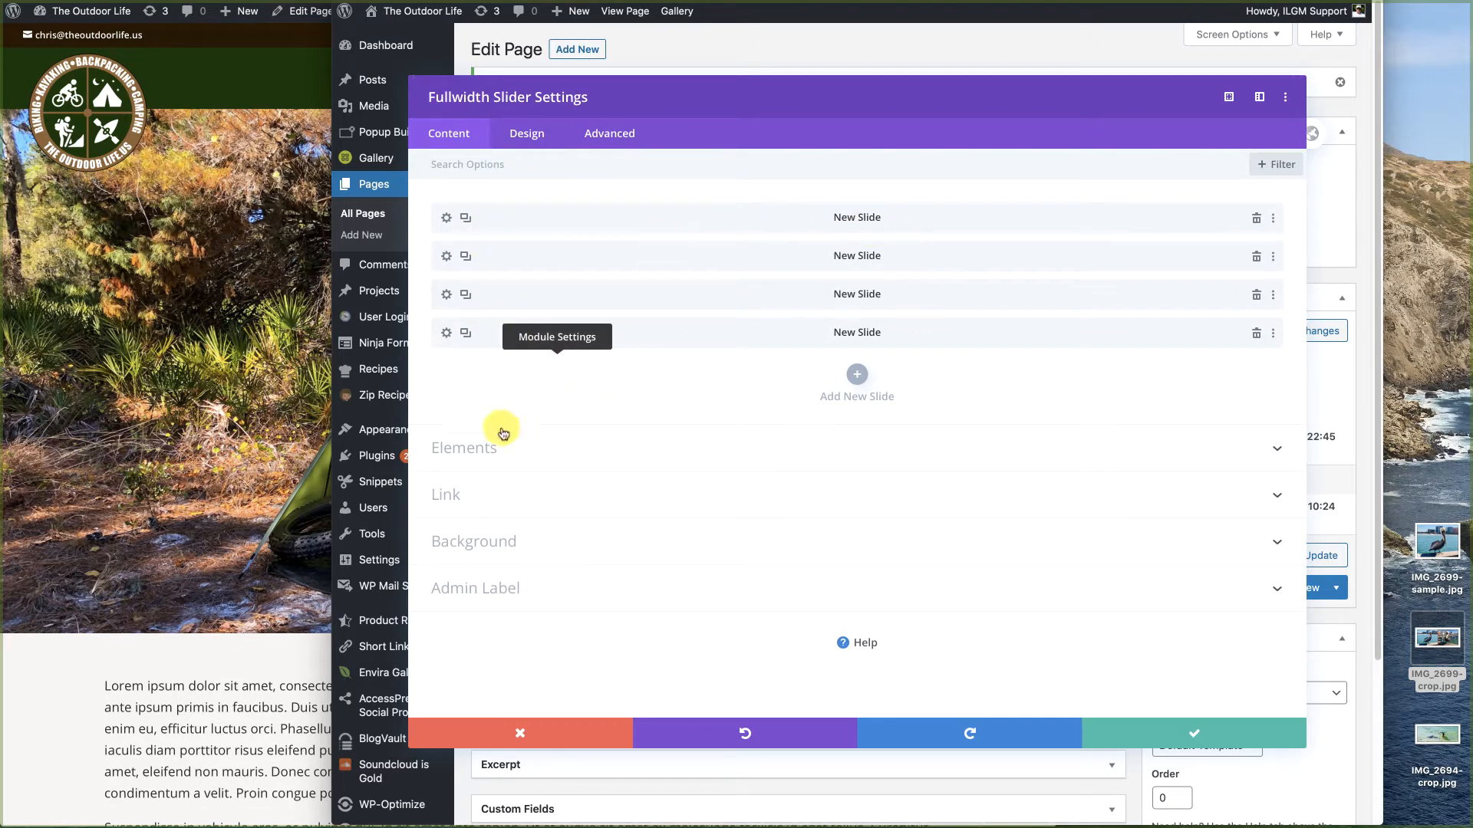
pyautogui.click(483, 454)
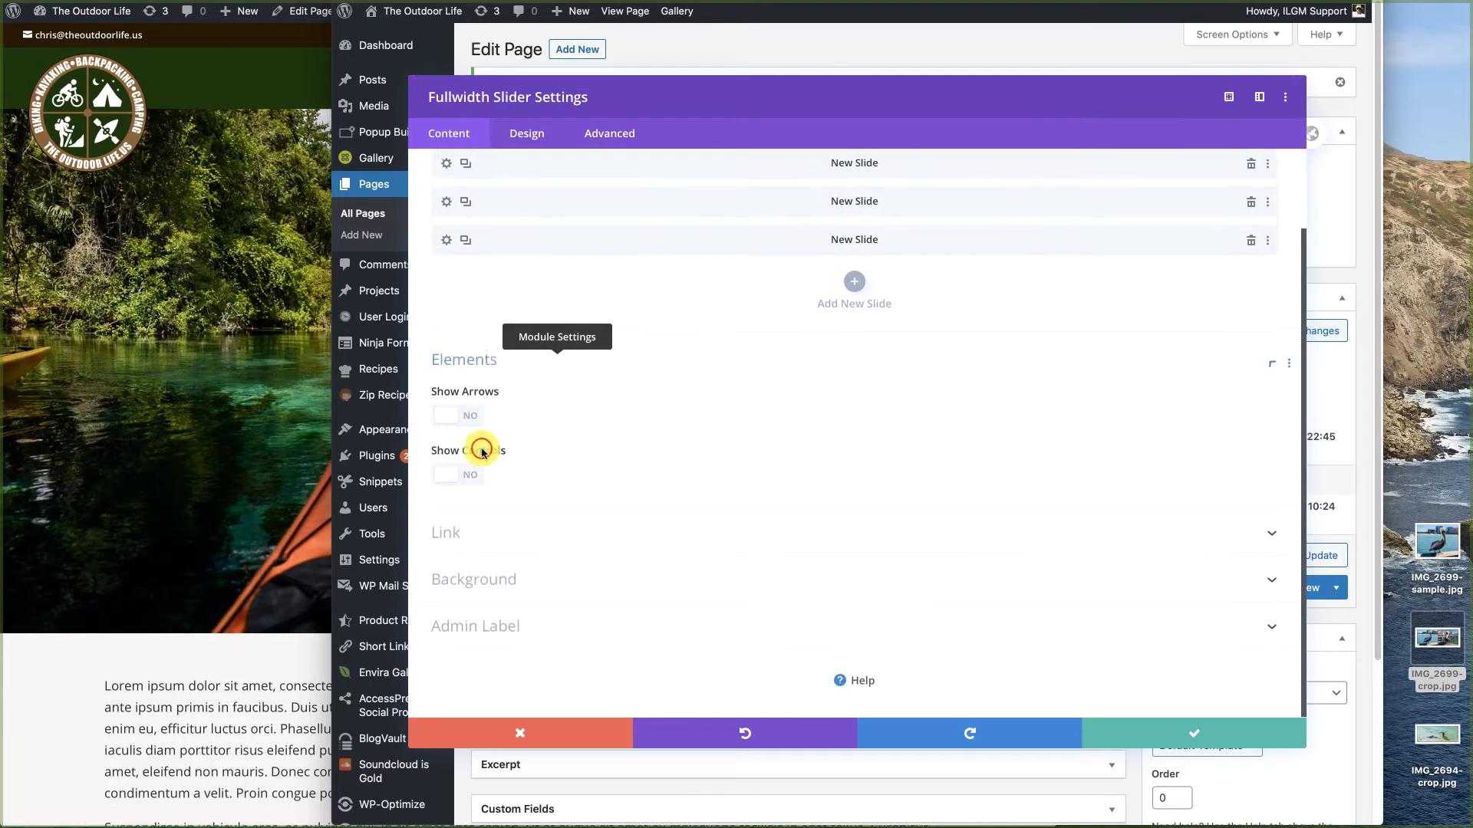
pyautogui.click(454, 426)
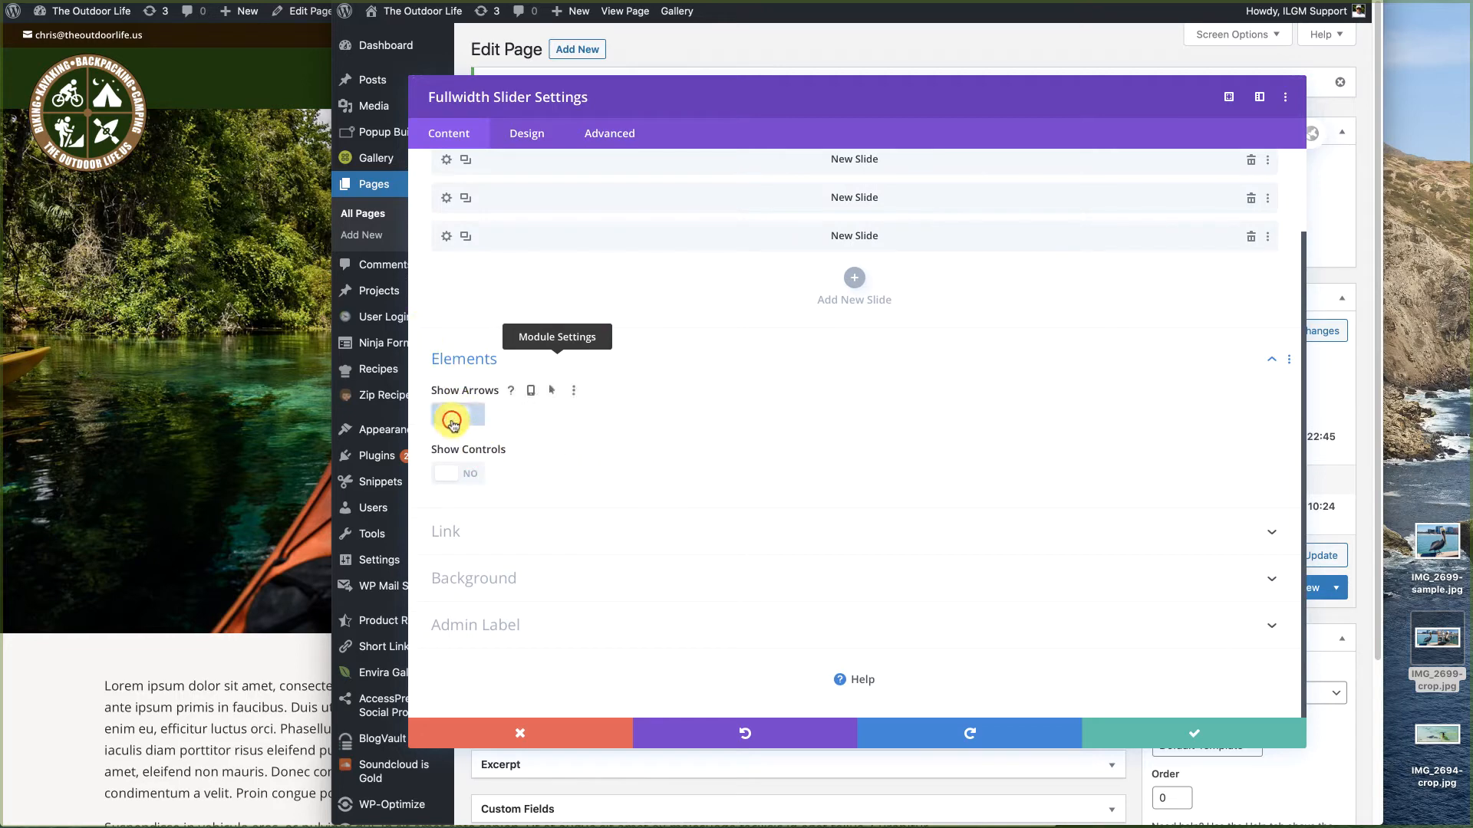
pyautogui.click(453, 476)
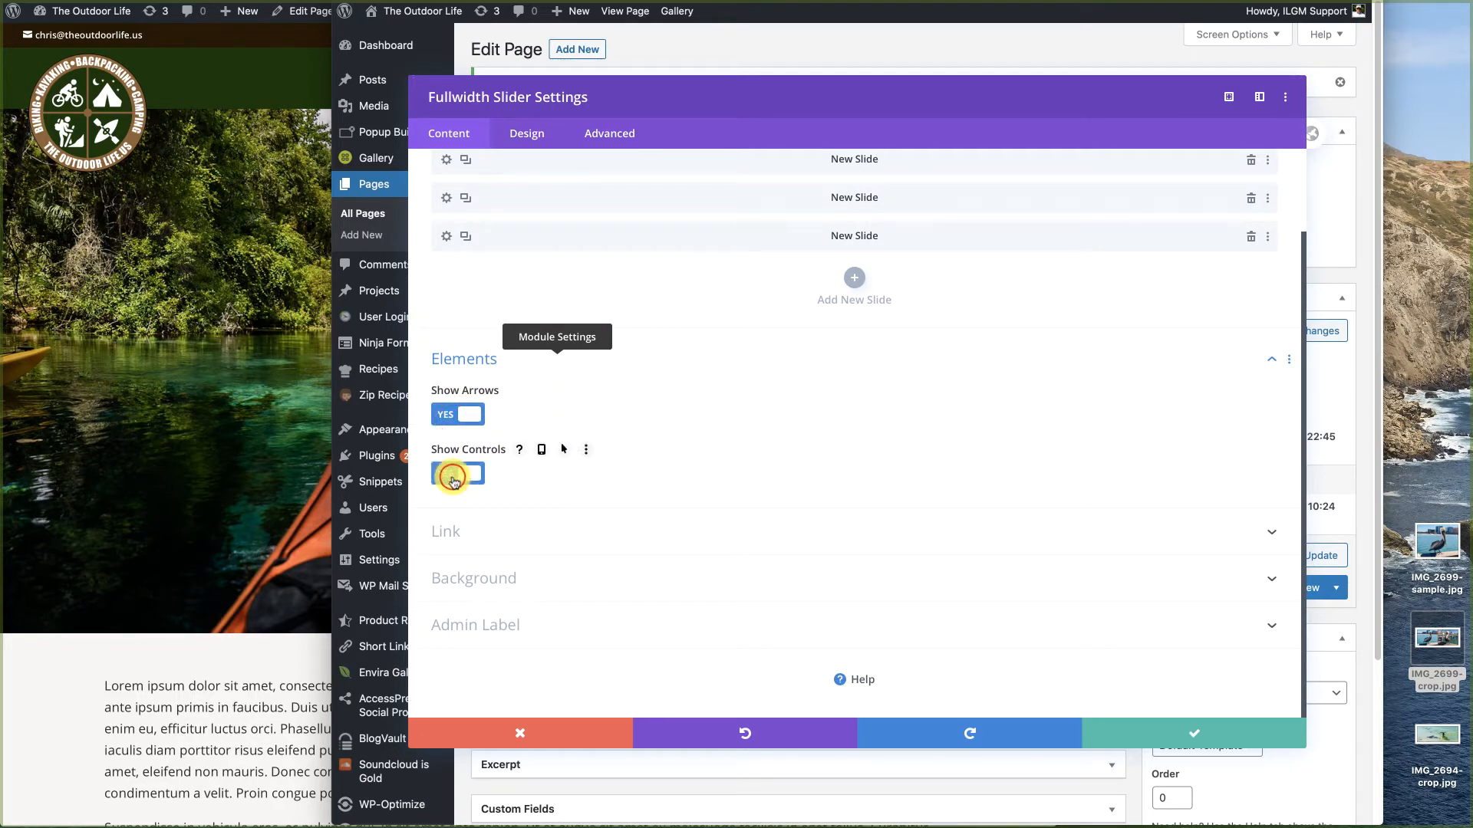
pyautogui.click(1199, 737)
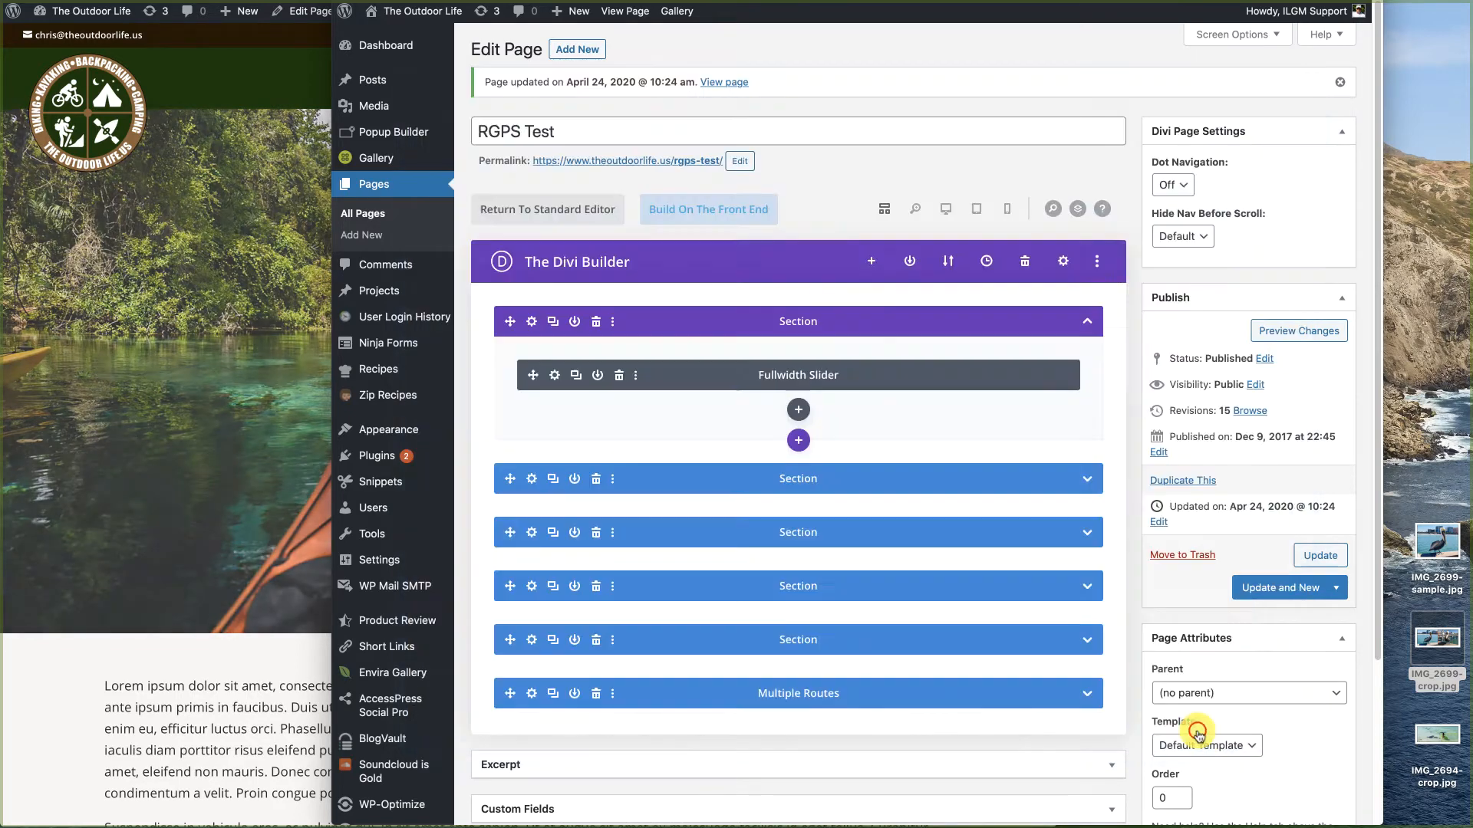
# Step: Update the RGPS Test page with the slider's navigation elements and reload the live page
pyautogui.click(1329, 558)
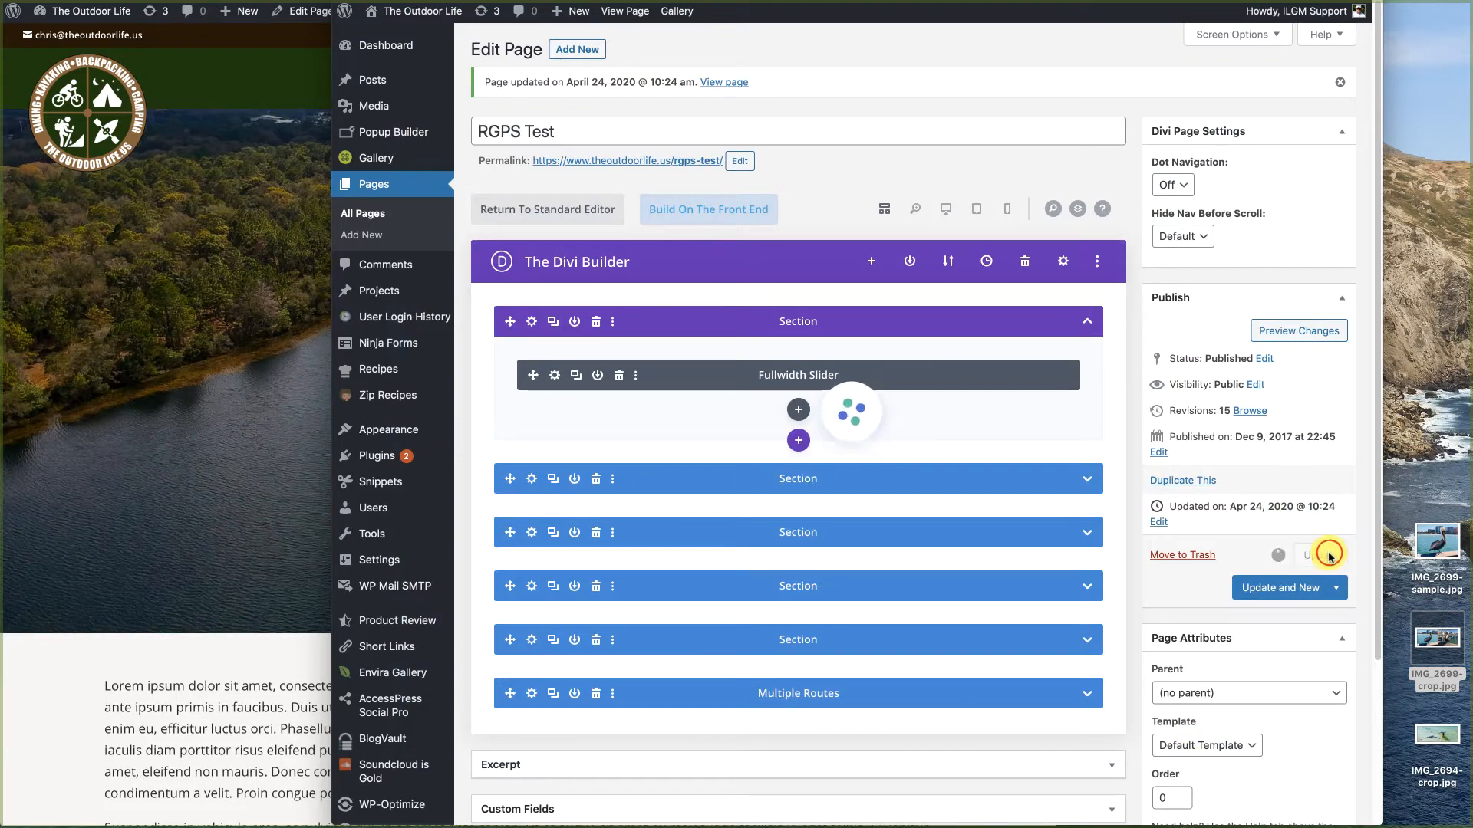
pyautogui.click(135, 731)
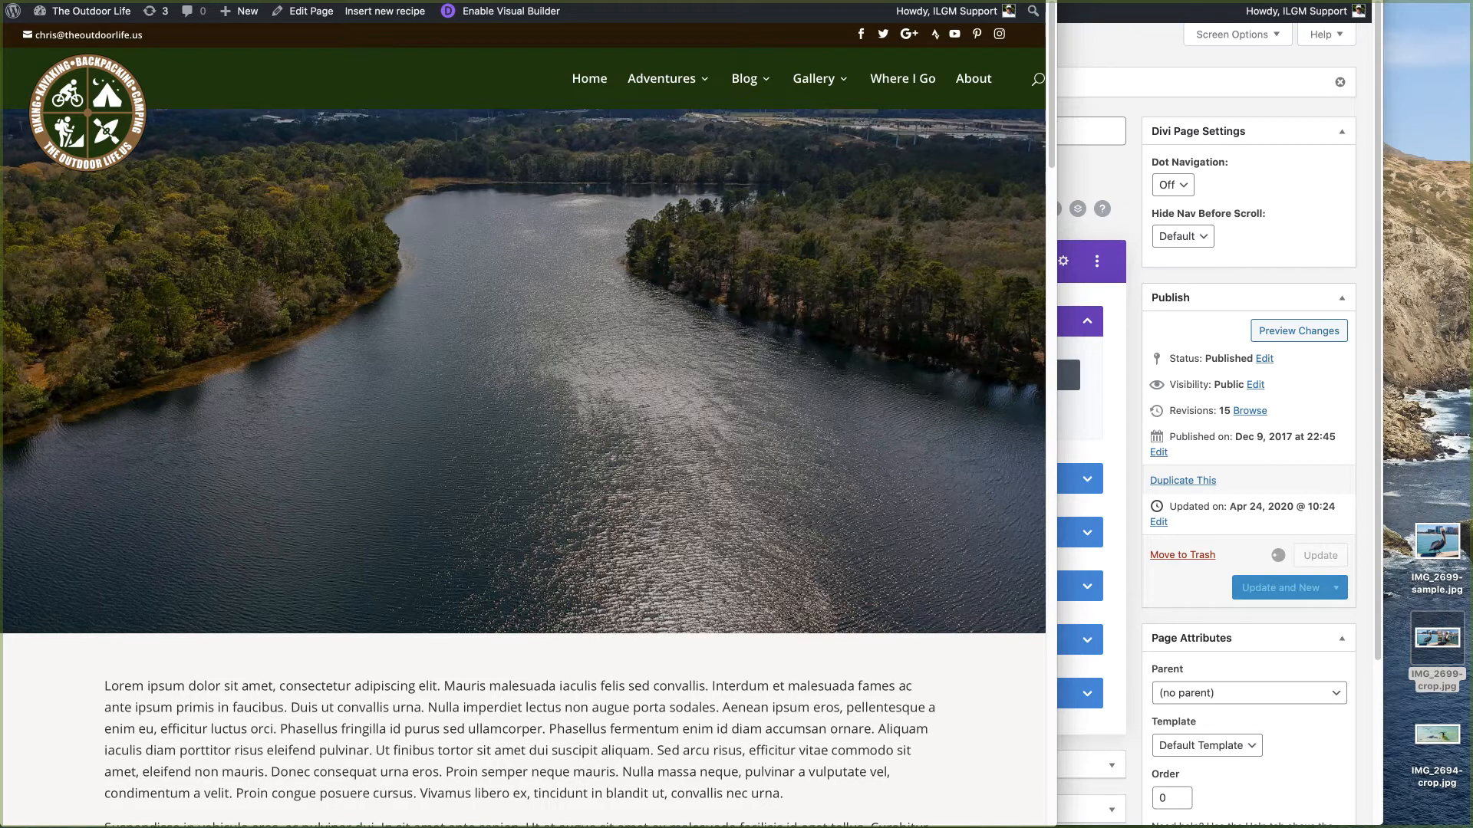
pyautogui.press('super+r')
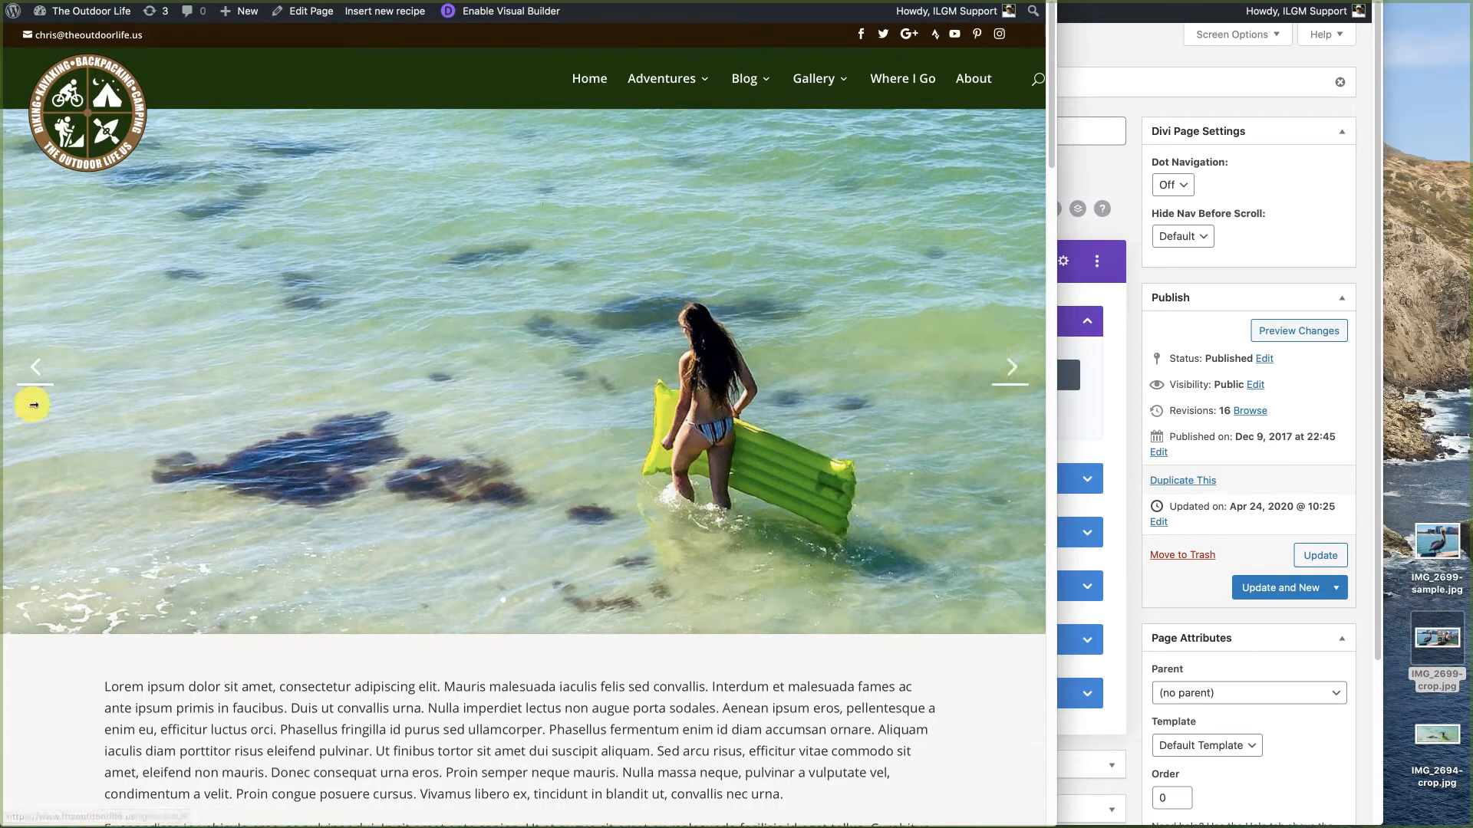
# Step: Test the live slider by advancing with the next arrow and jumping to the first slide with its dot control
pyautogui.click(1020, 376)
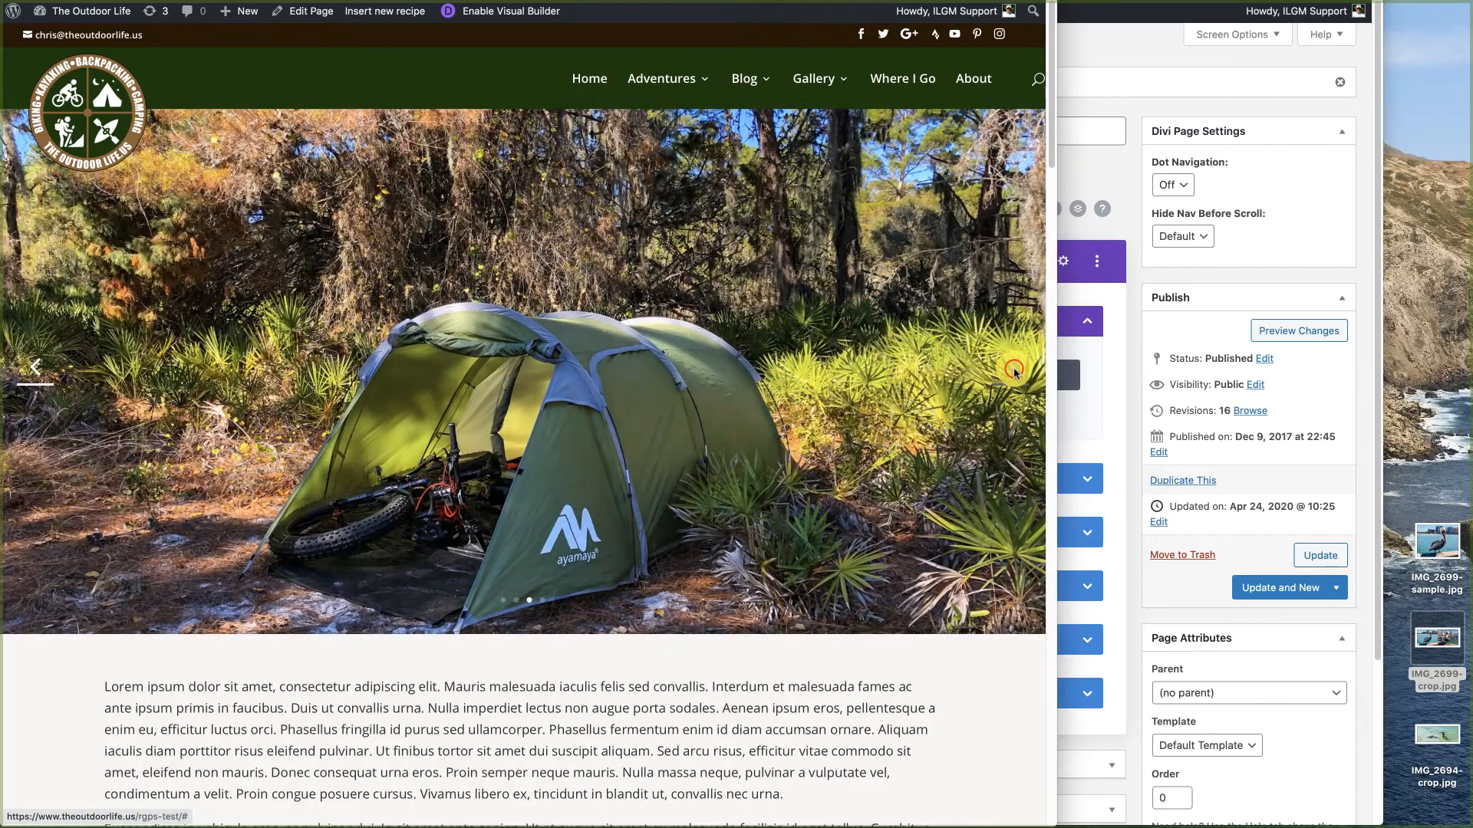
pyautogui.click(1014, 372)
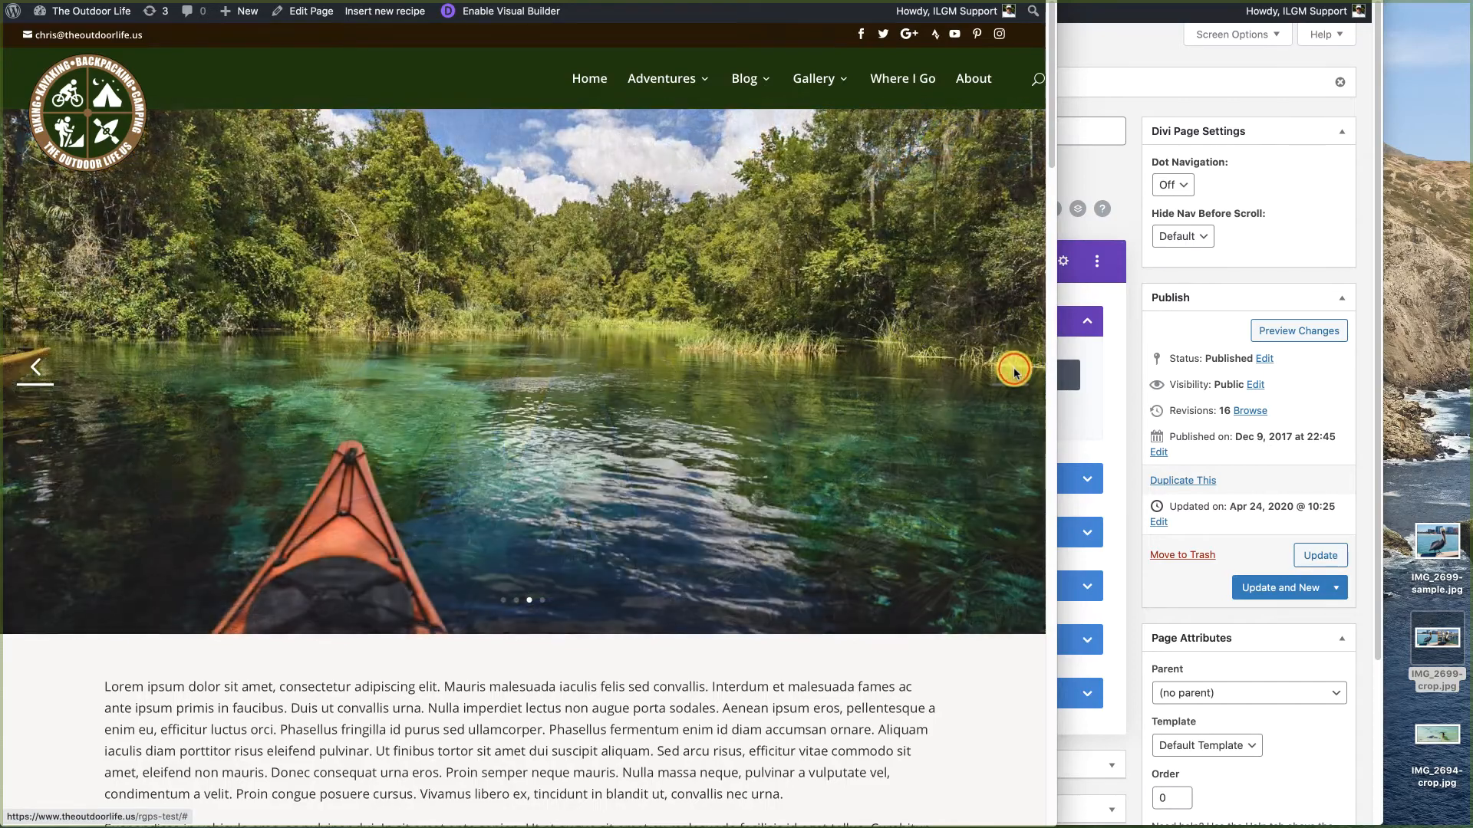
pyautogui.click(504, 602)
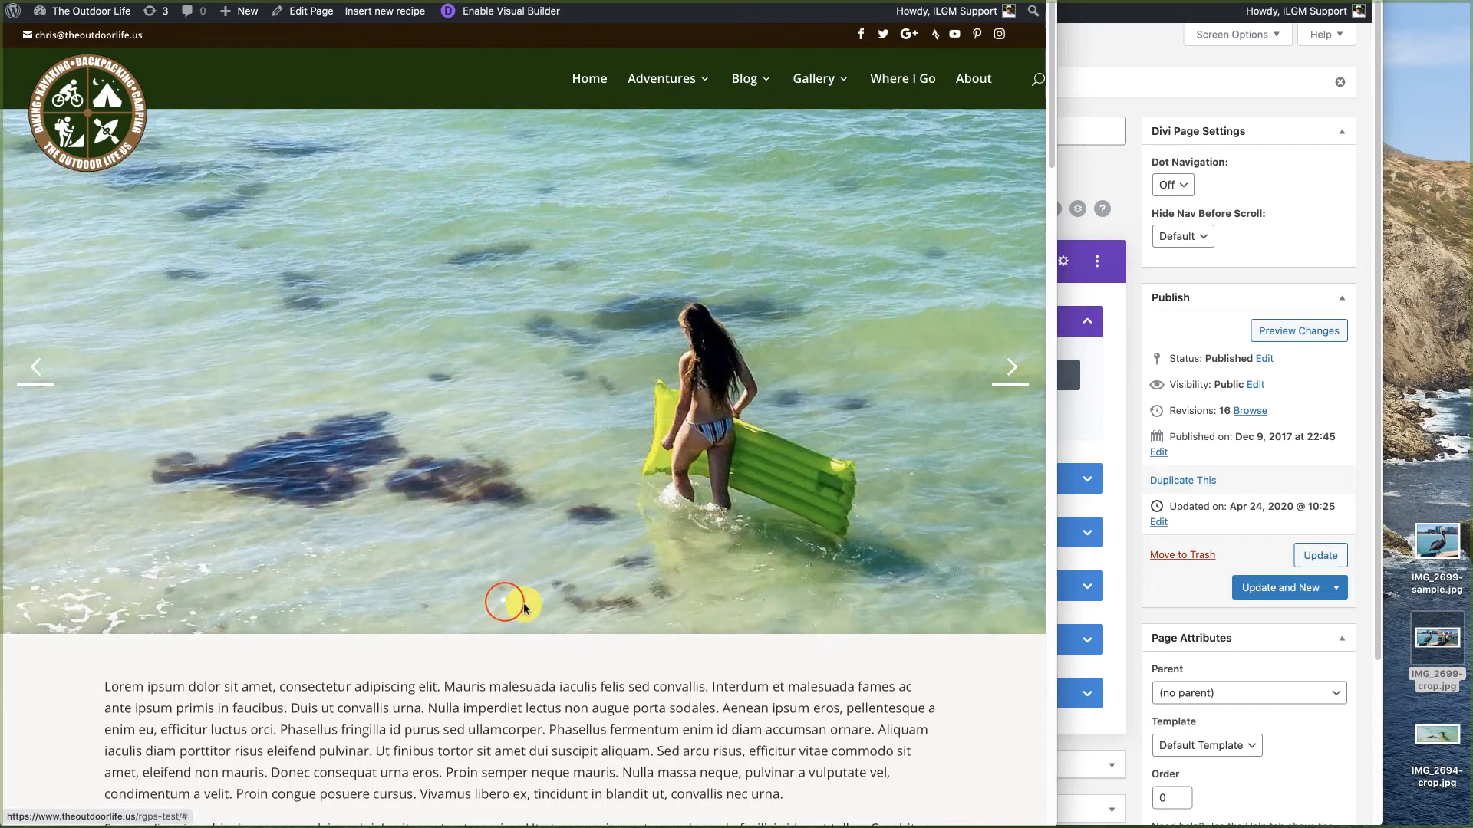
# Step: Jump to the last slide of the live slider with its dot control
pyautogui.click(541, 602)
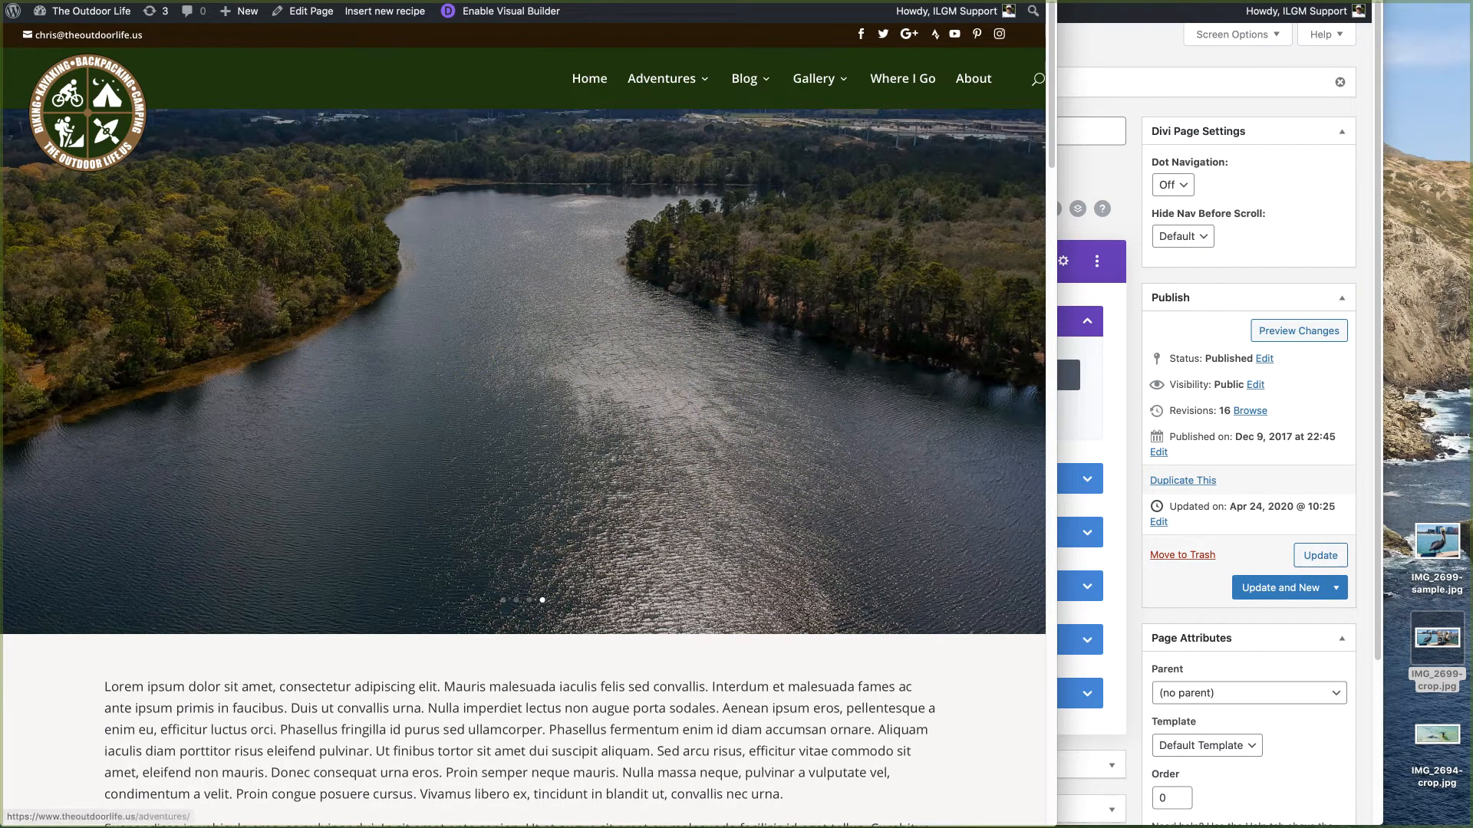
# Step: Turn on Automatic Animation for the Fullwidth Slider with a speed of 2000 ms and save the slider settings
pyautogui.click(1131, 49)
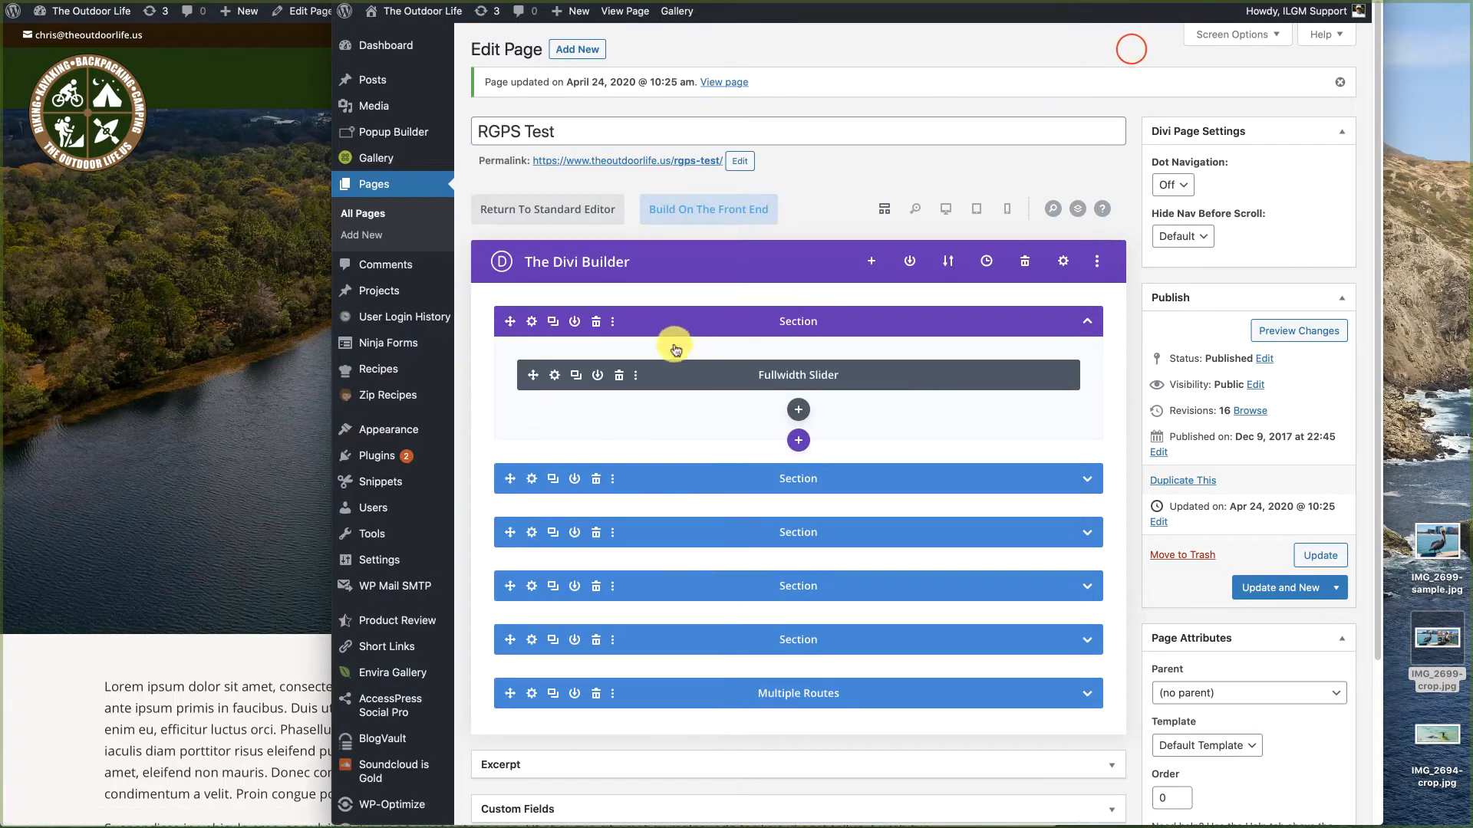
pyautogui.click(553, 376)
pyautogui.click(535, 134)
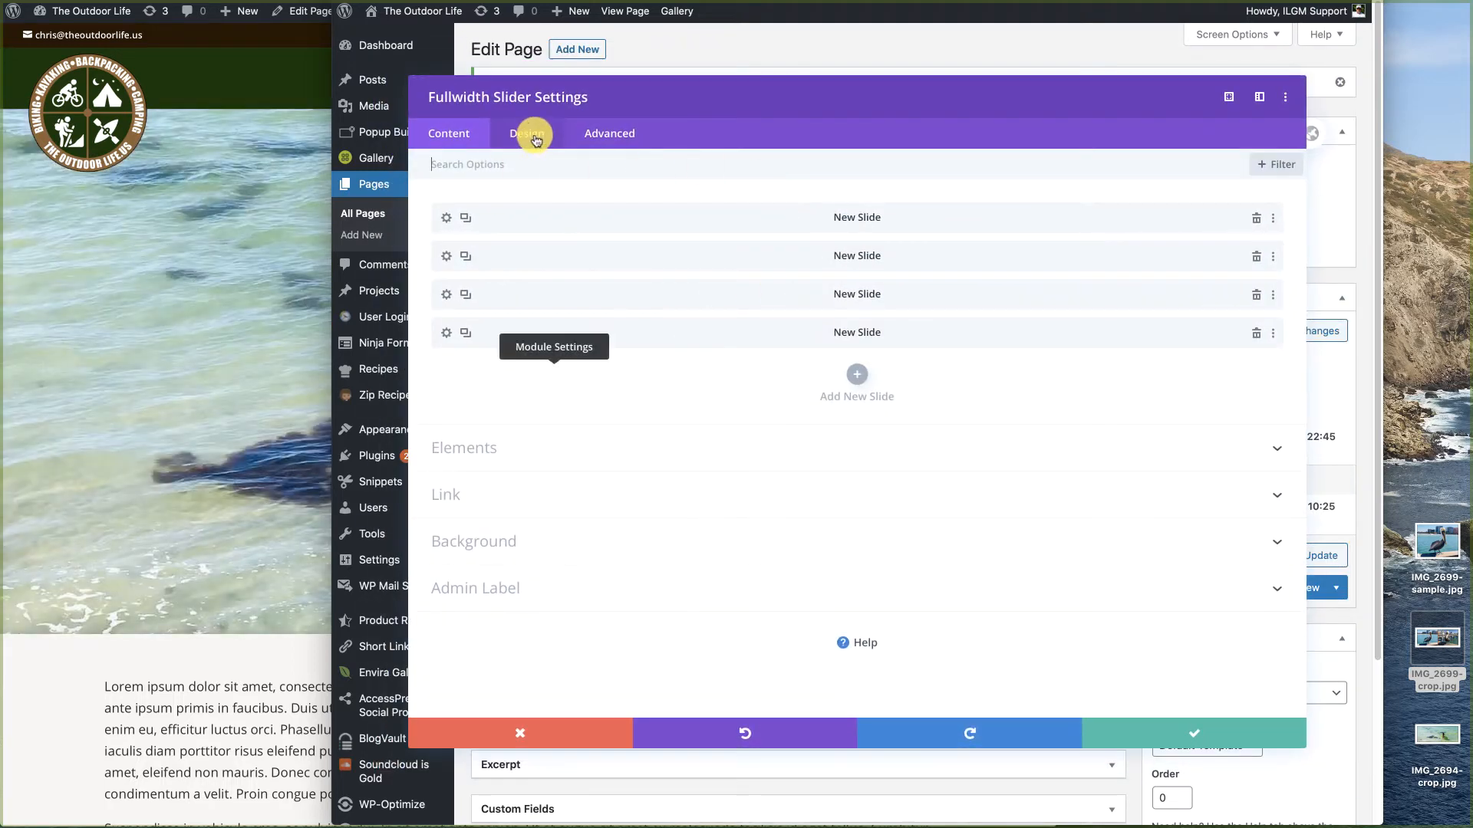
pyautogui.scroll(-3, 790, 507)
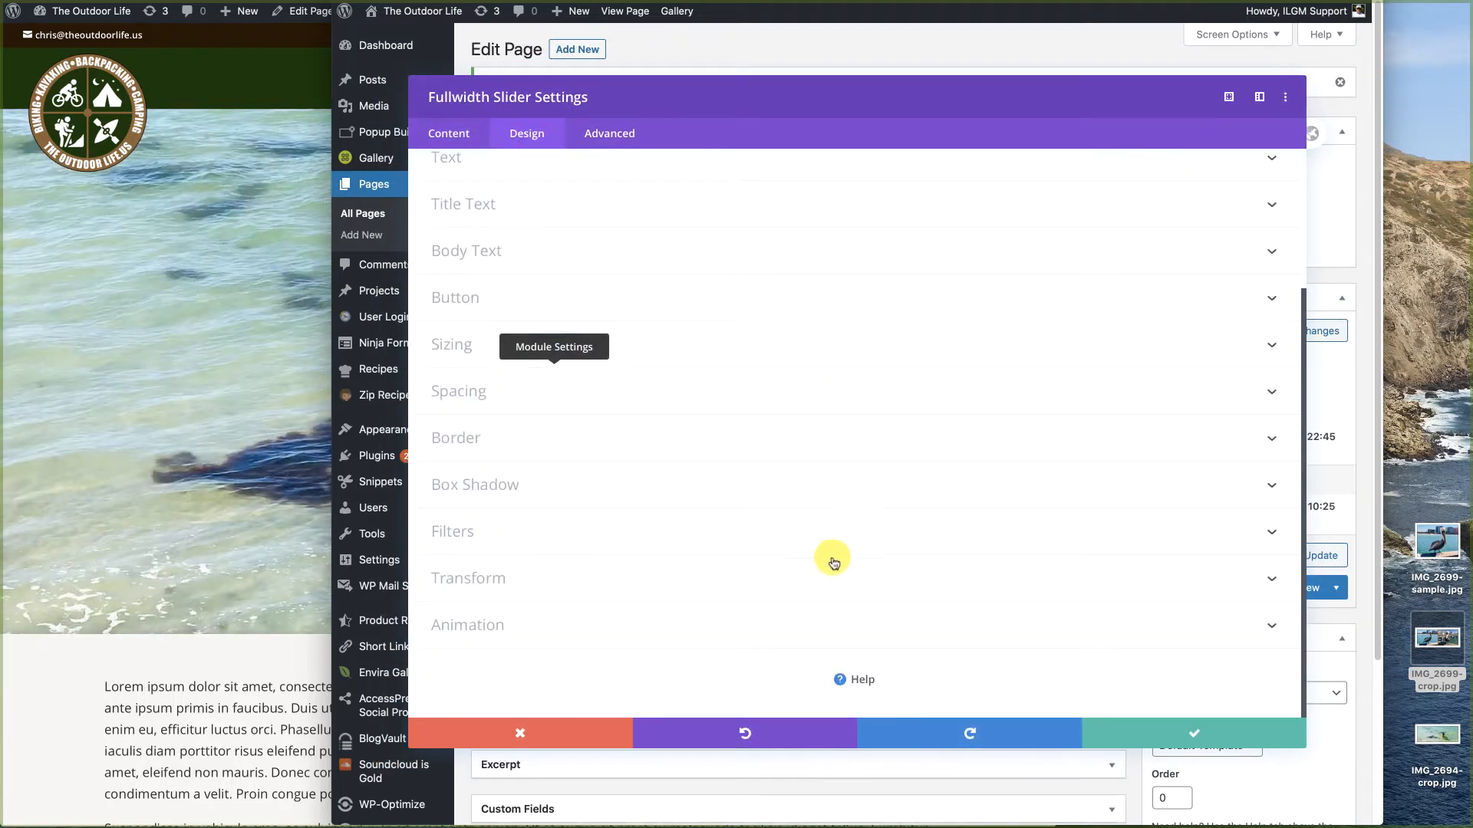
pyautogui.click(483, 629)
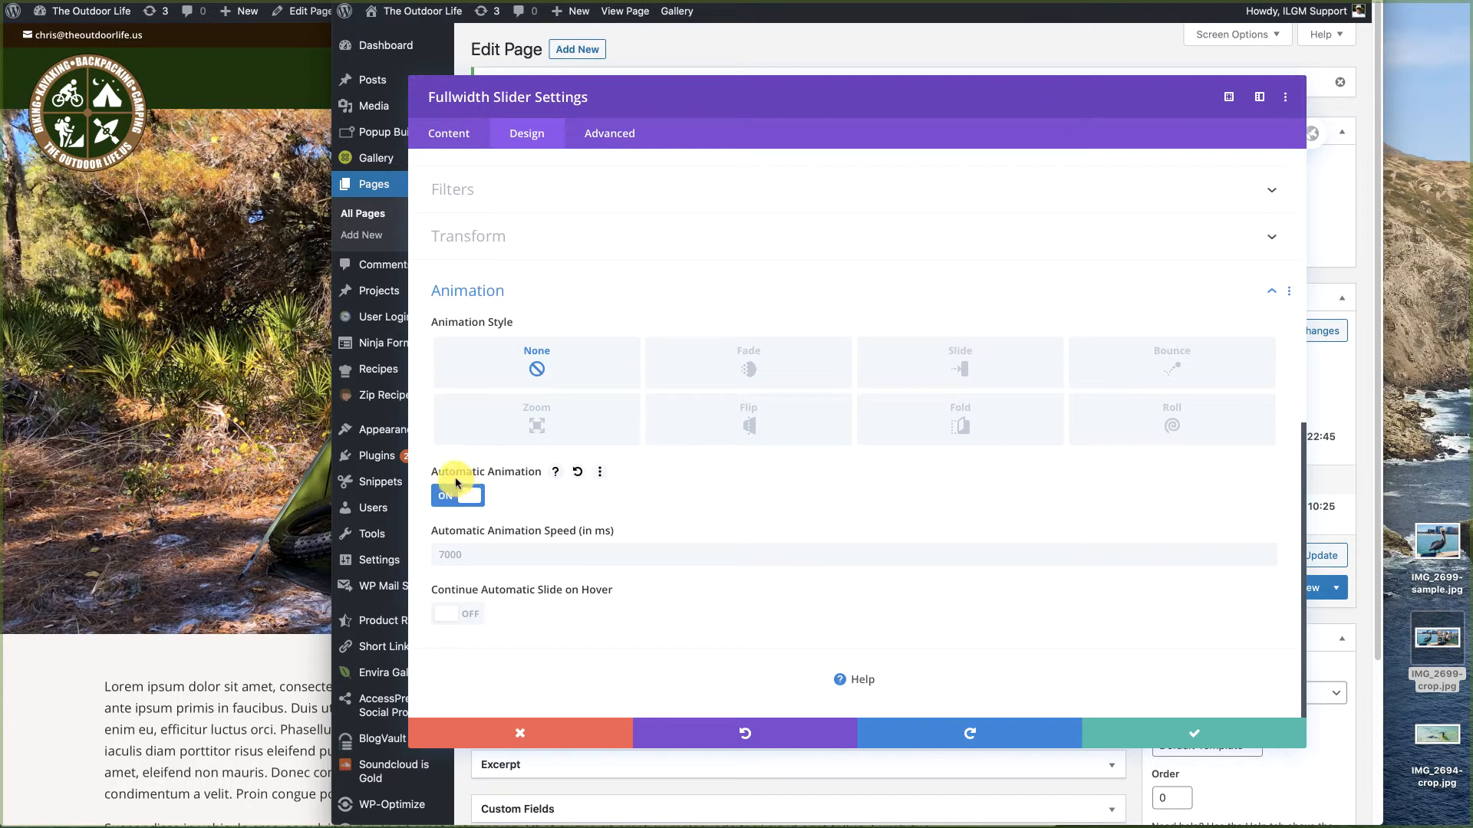
pyautogui.click(459, 497)
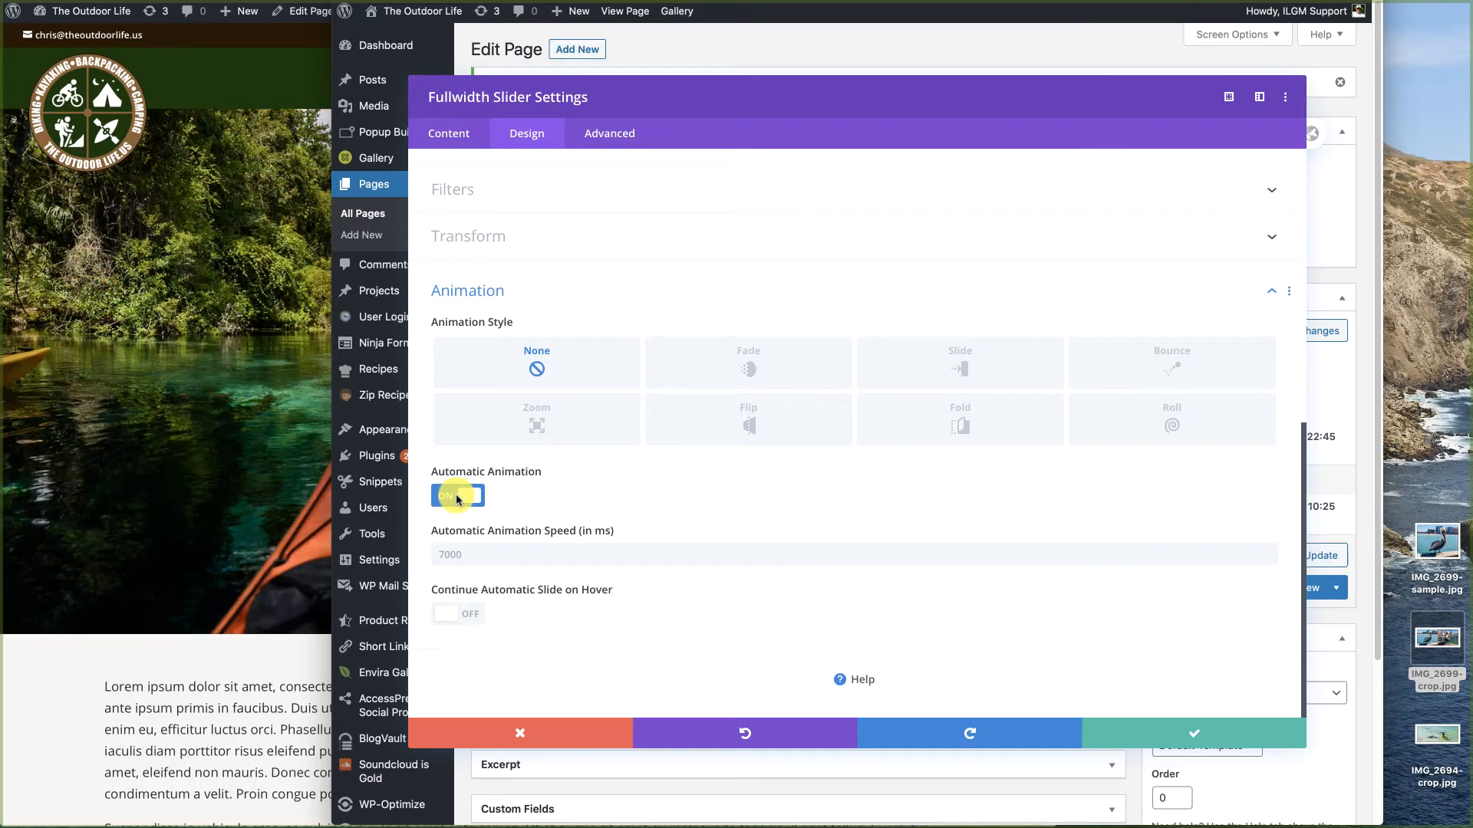
pyautogui.click(448, 558)
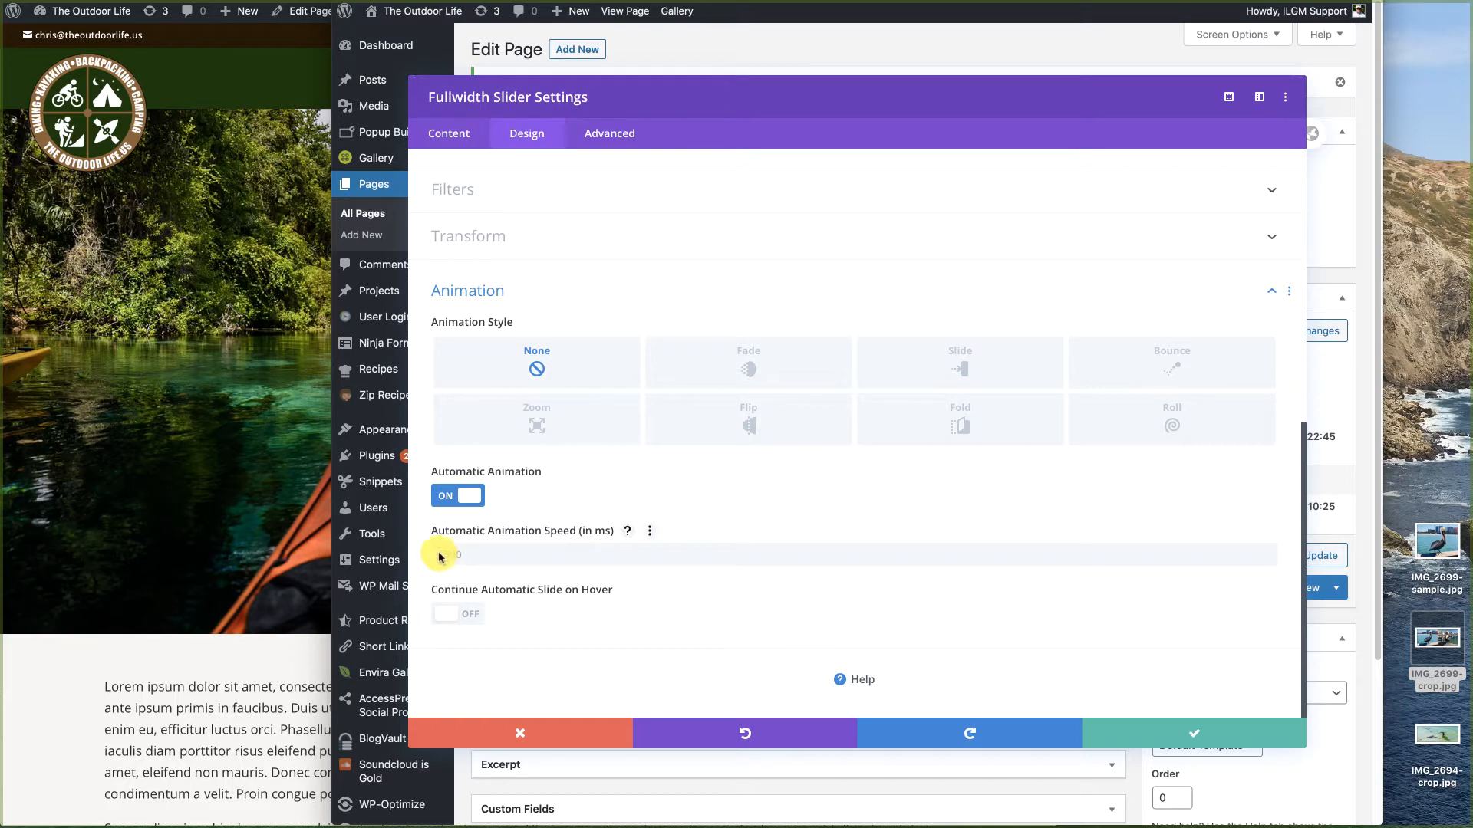
pyautogui.click(438, 556)
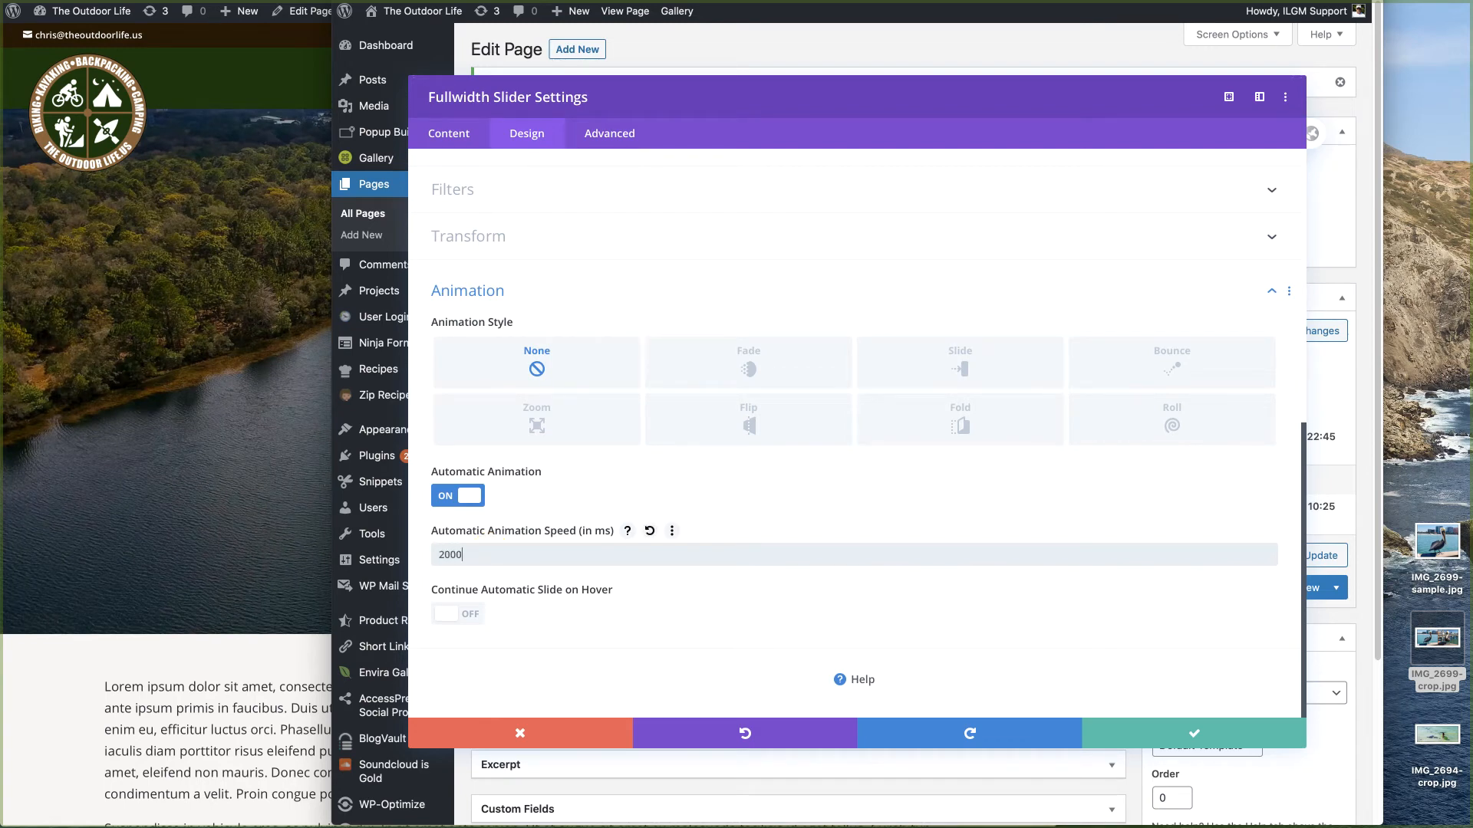
pyautogui.click(1194, 737)
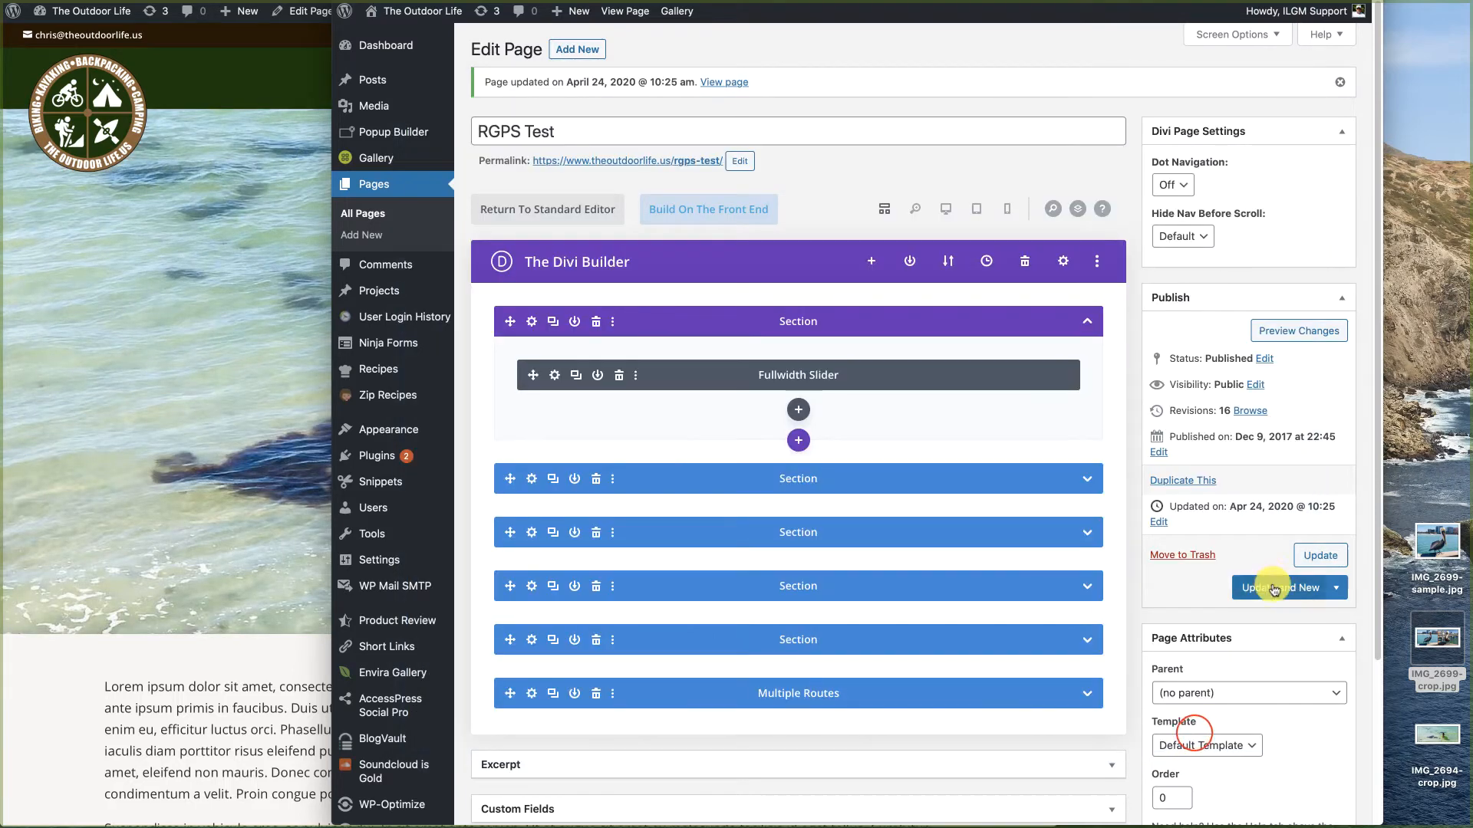
# Step: Update the RGPS Test page and reload the live page to check the automatic slide rotation
pyautogui.click(1320, 554)
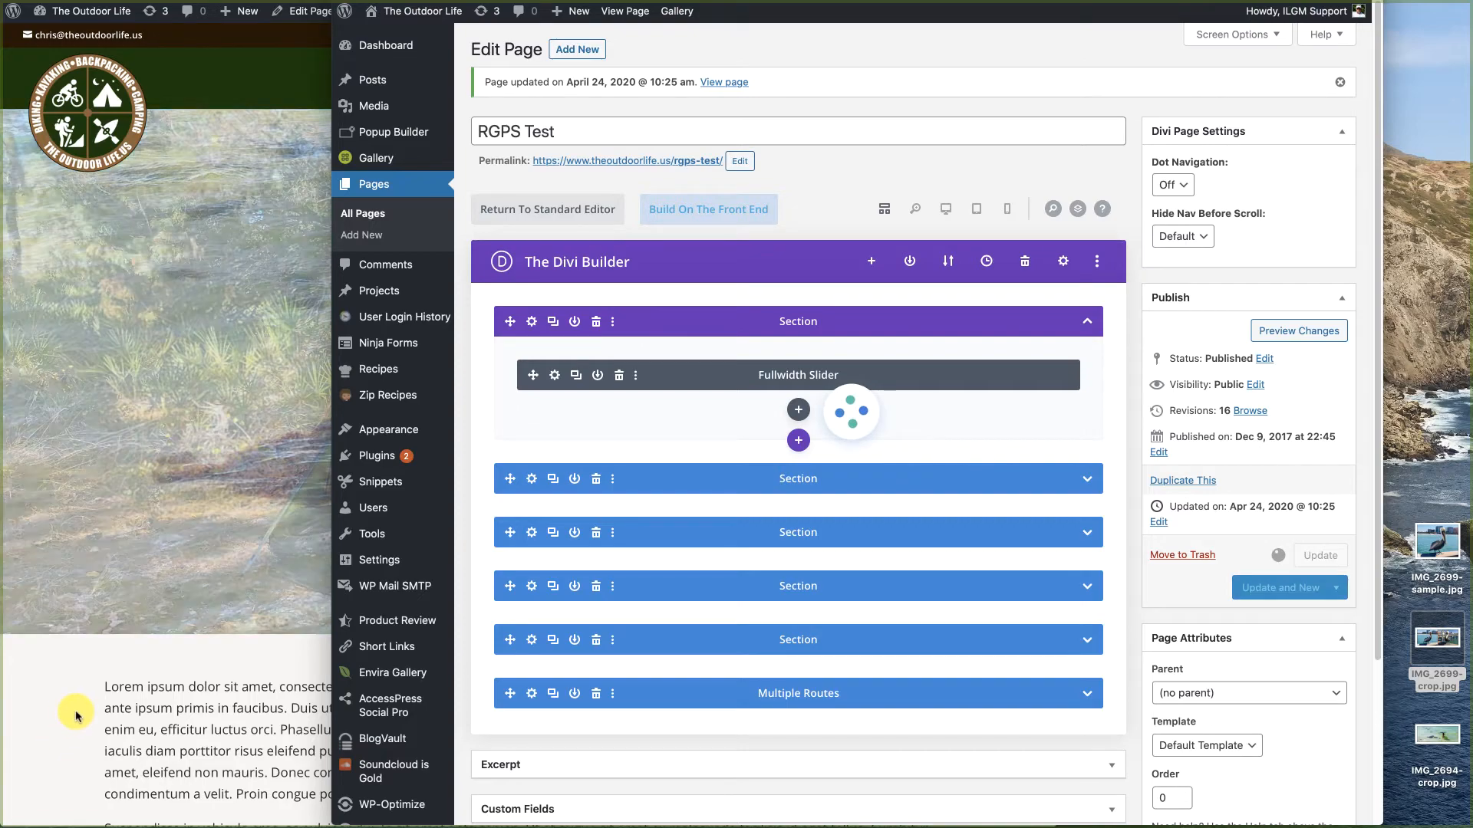
pyautogui.click(249, 79)
pyautogui.press('super+r')
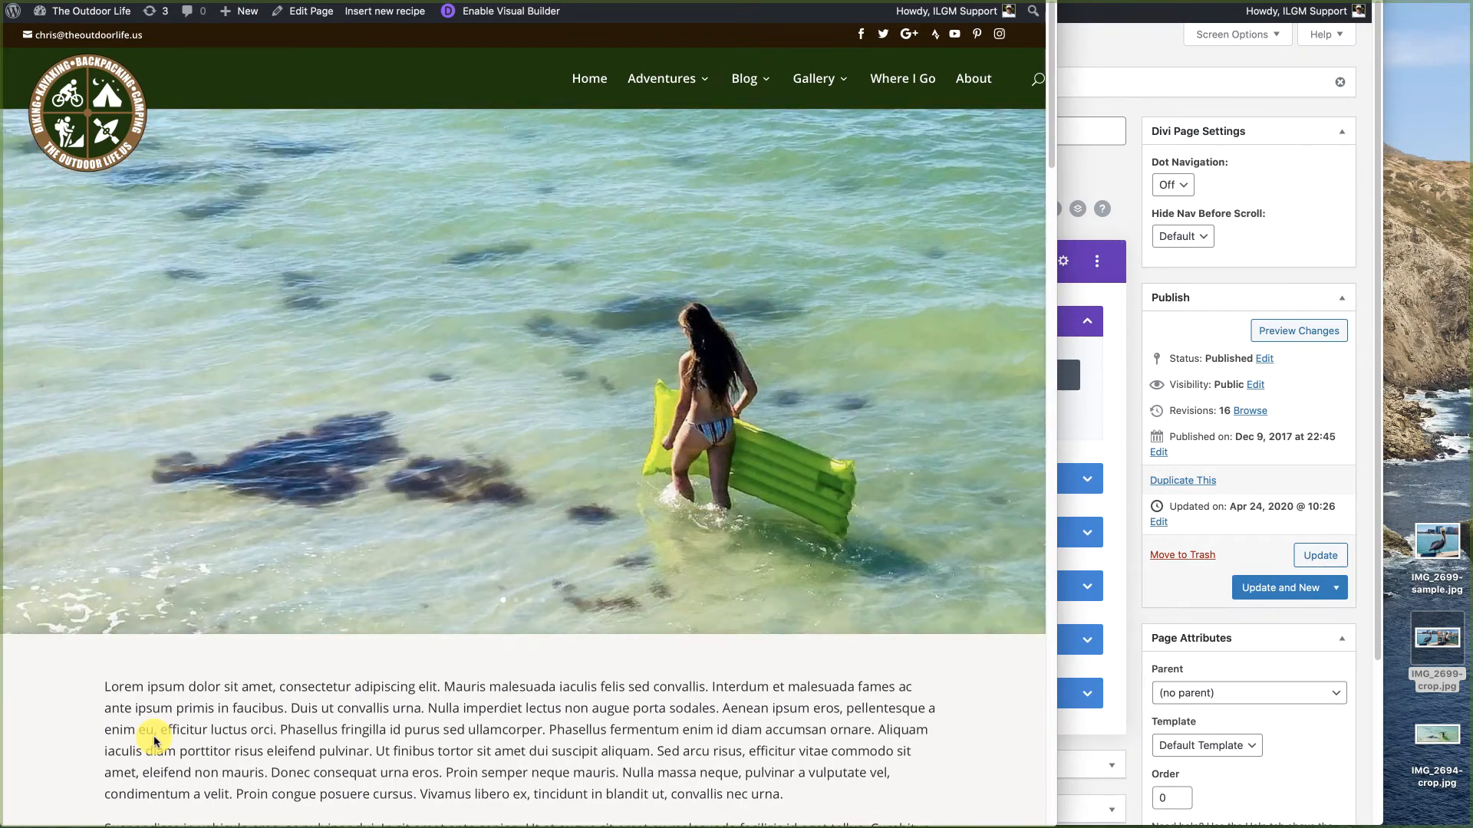
# Step: Turn off Automatic Animation in the Fullwidth Slider's animation settings
pyautogui.click(1136, 92)
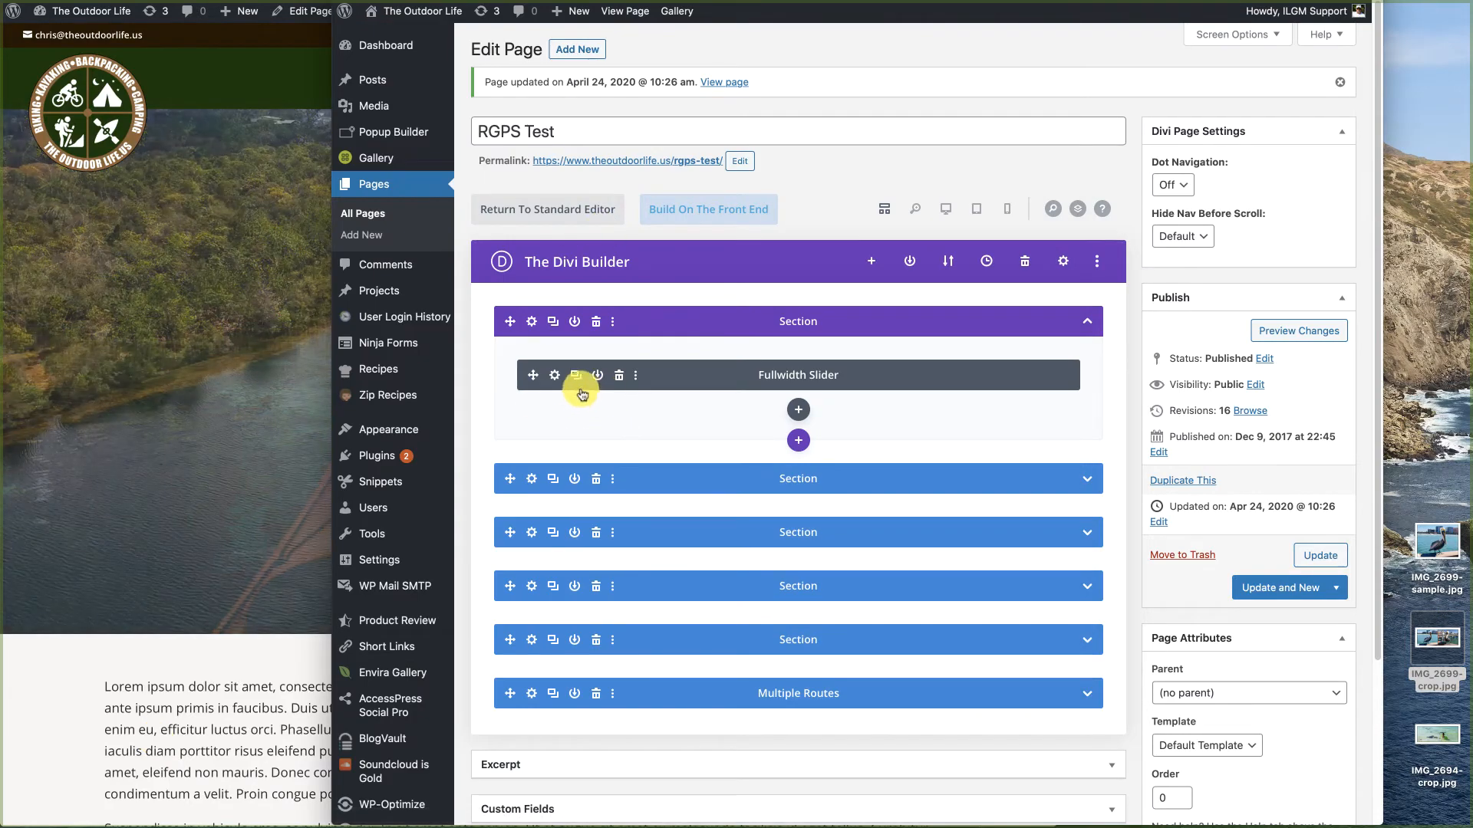
pyautogui.click(554, 375)
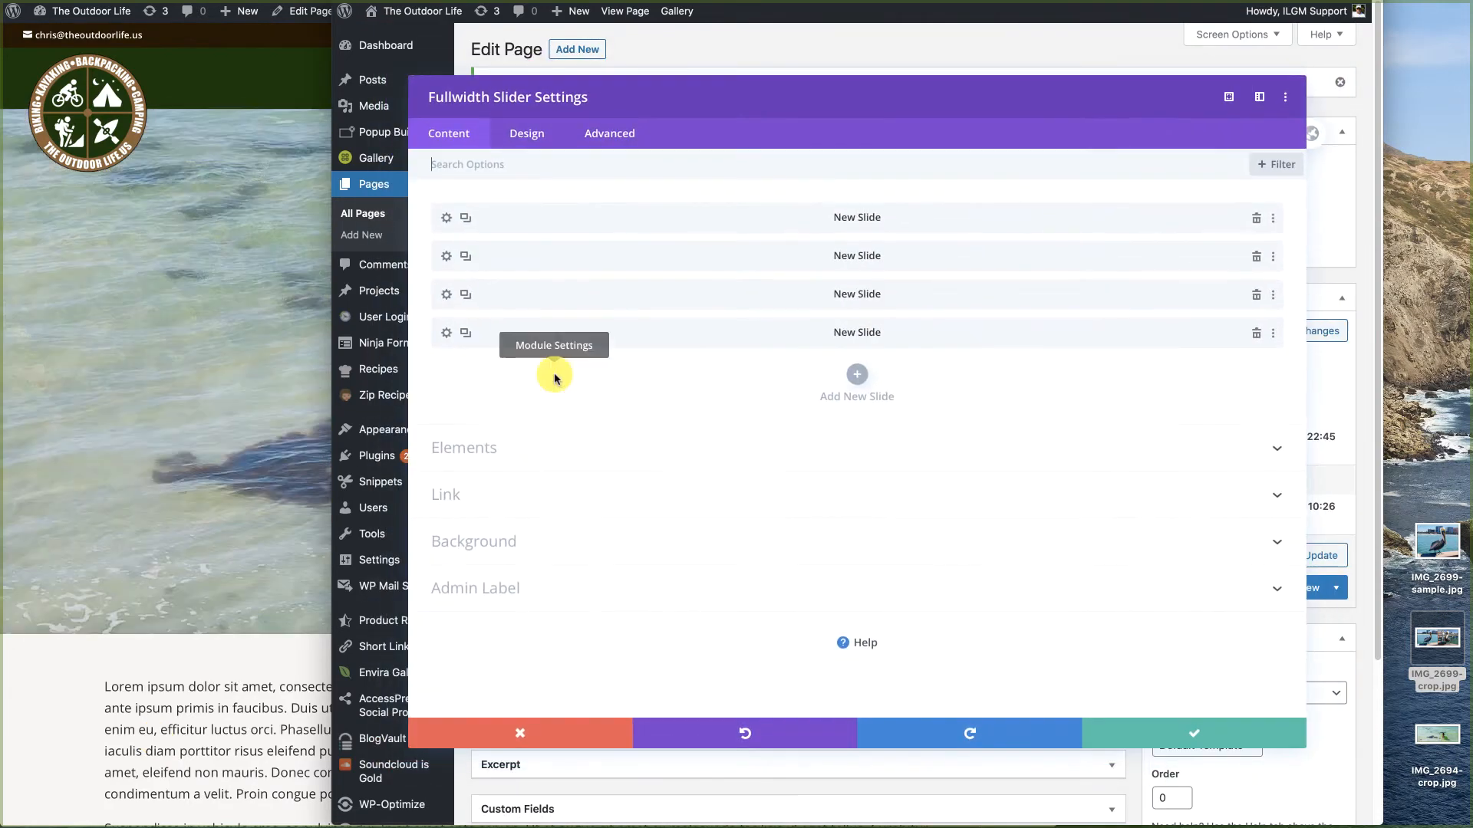
pyautogui.click(534, 136)
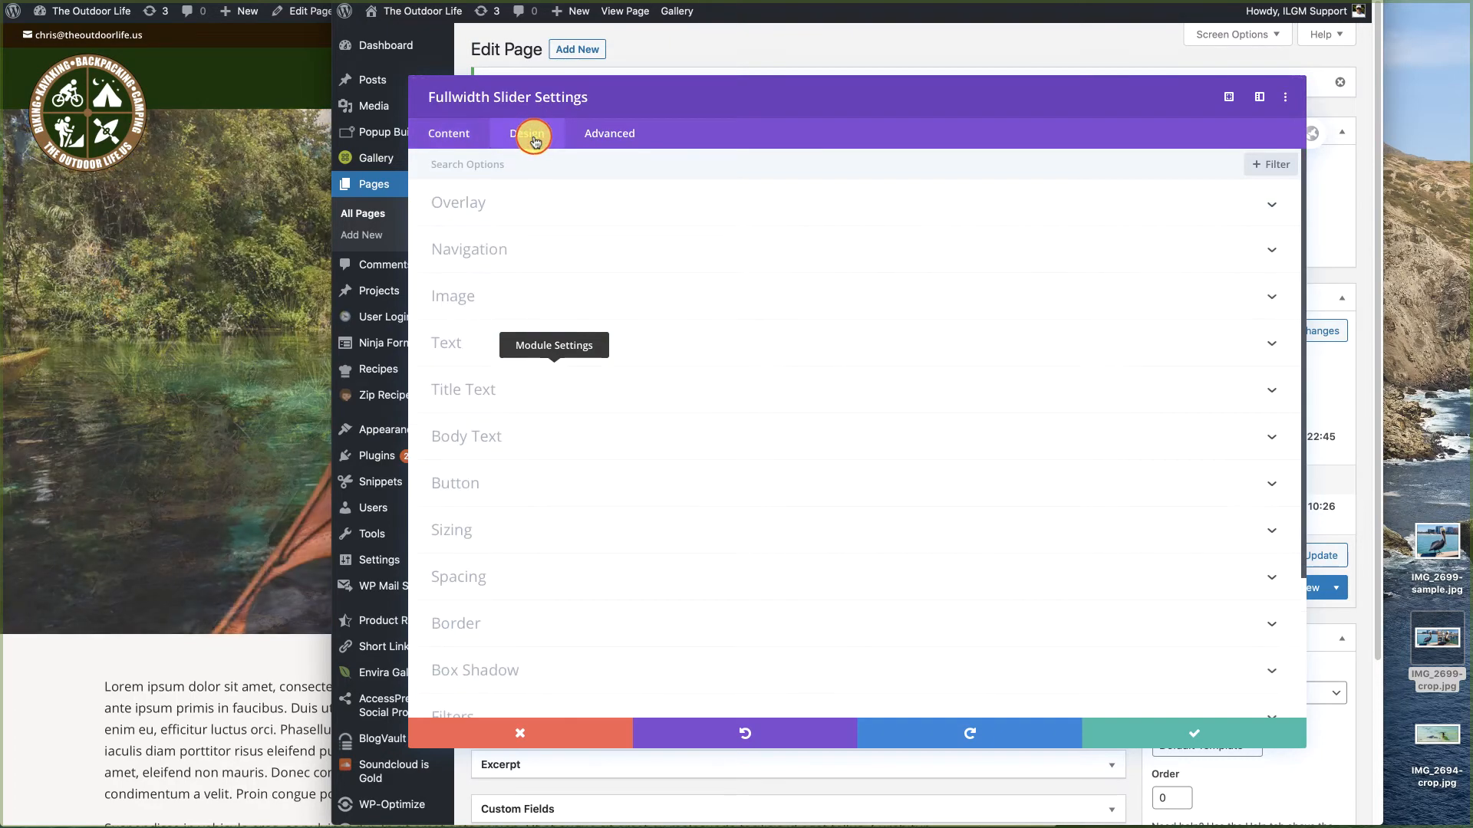
pyautogui.scroll(-5, 754, 441)
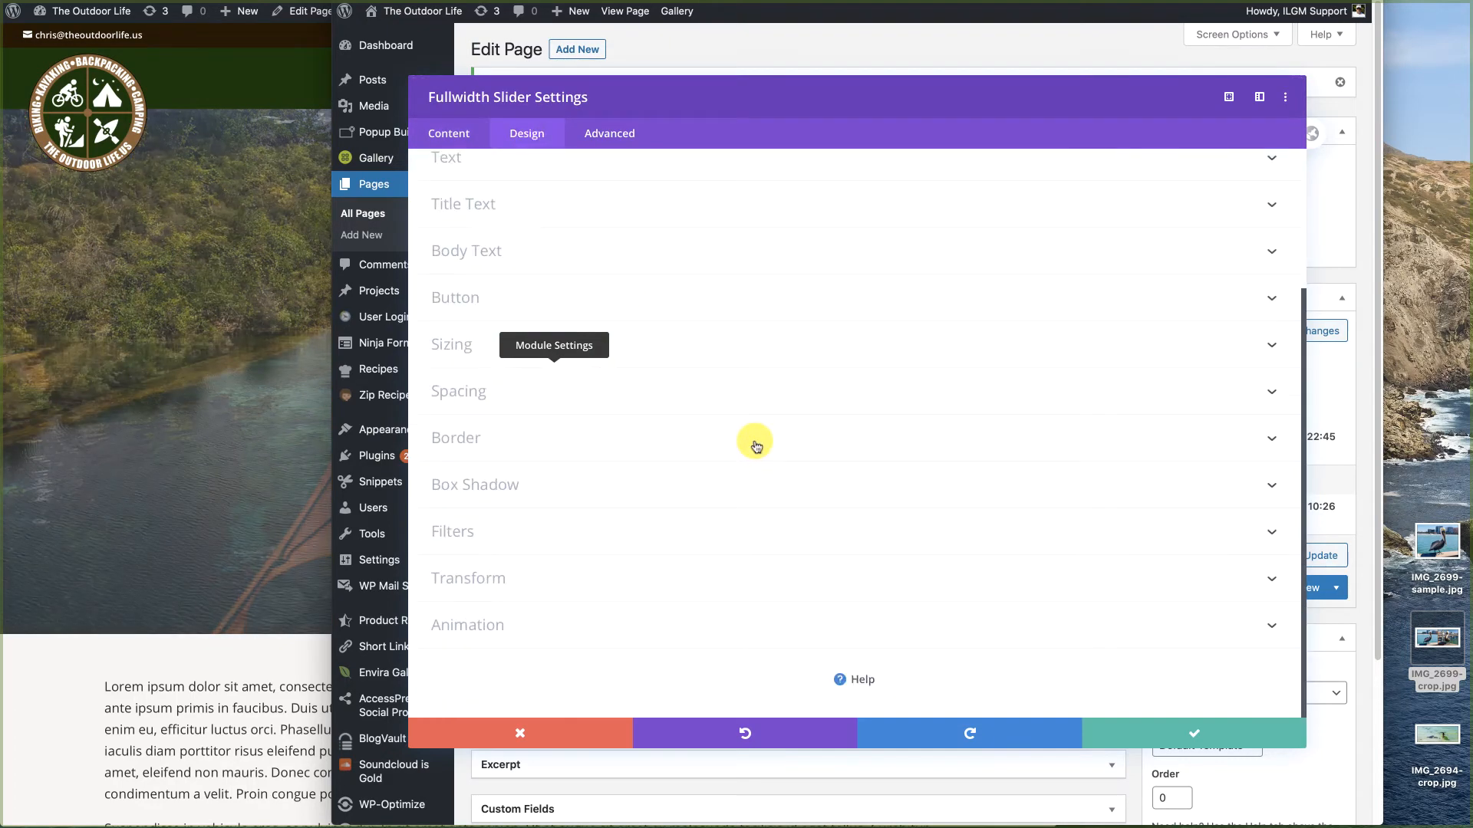
pyautogui.click(470, 624)
pyautogui.scroll(-2, 470, 630)
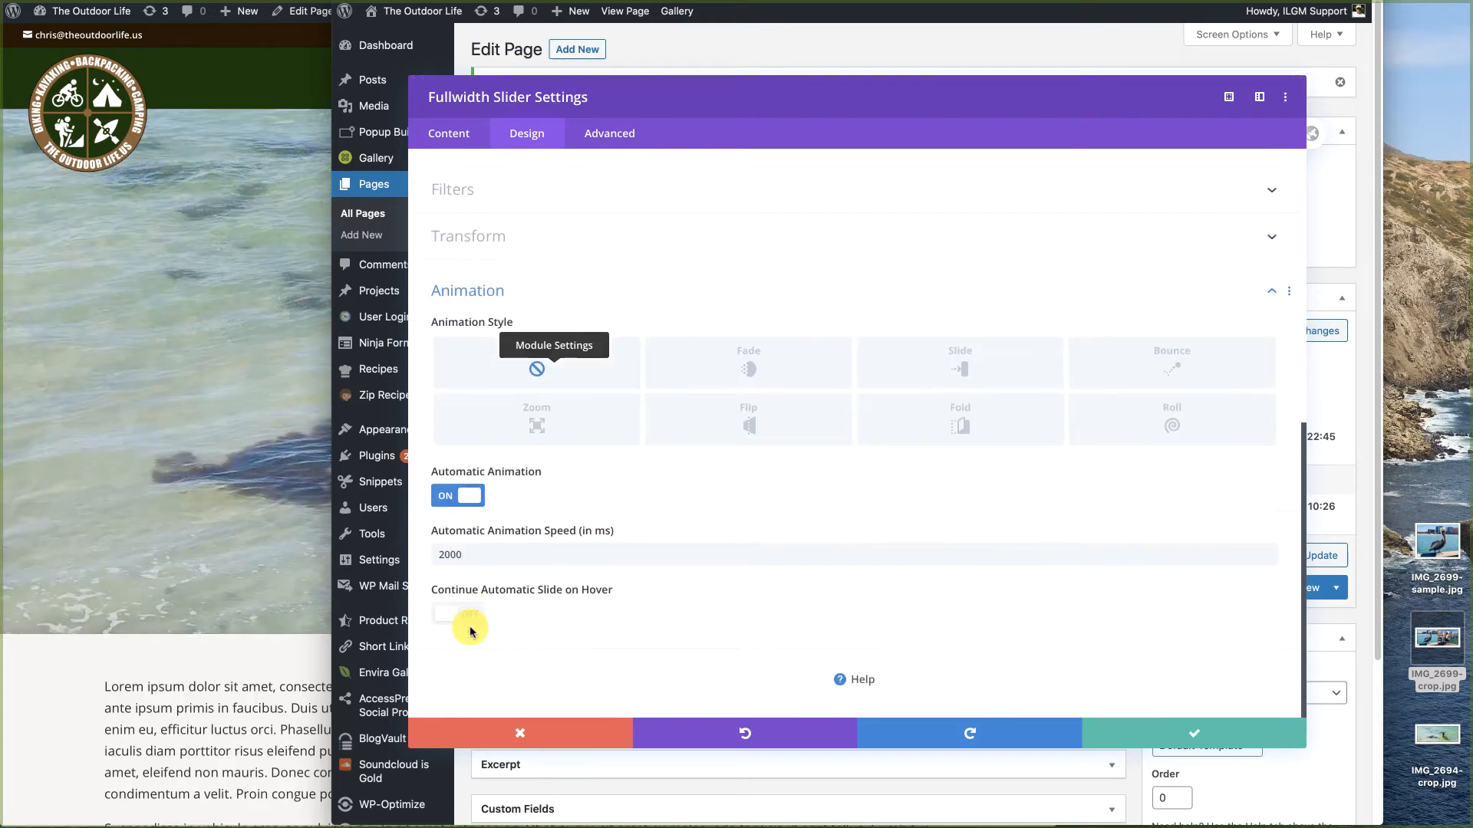
pyautogui.click(446, 495)
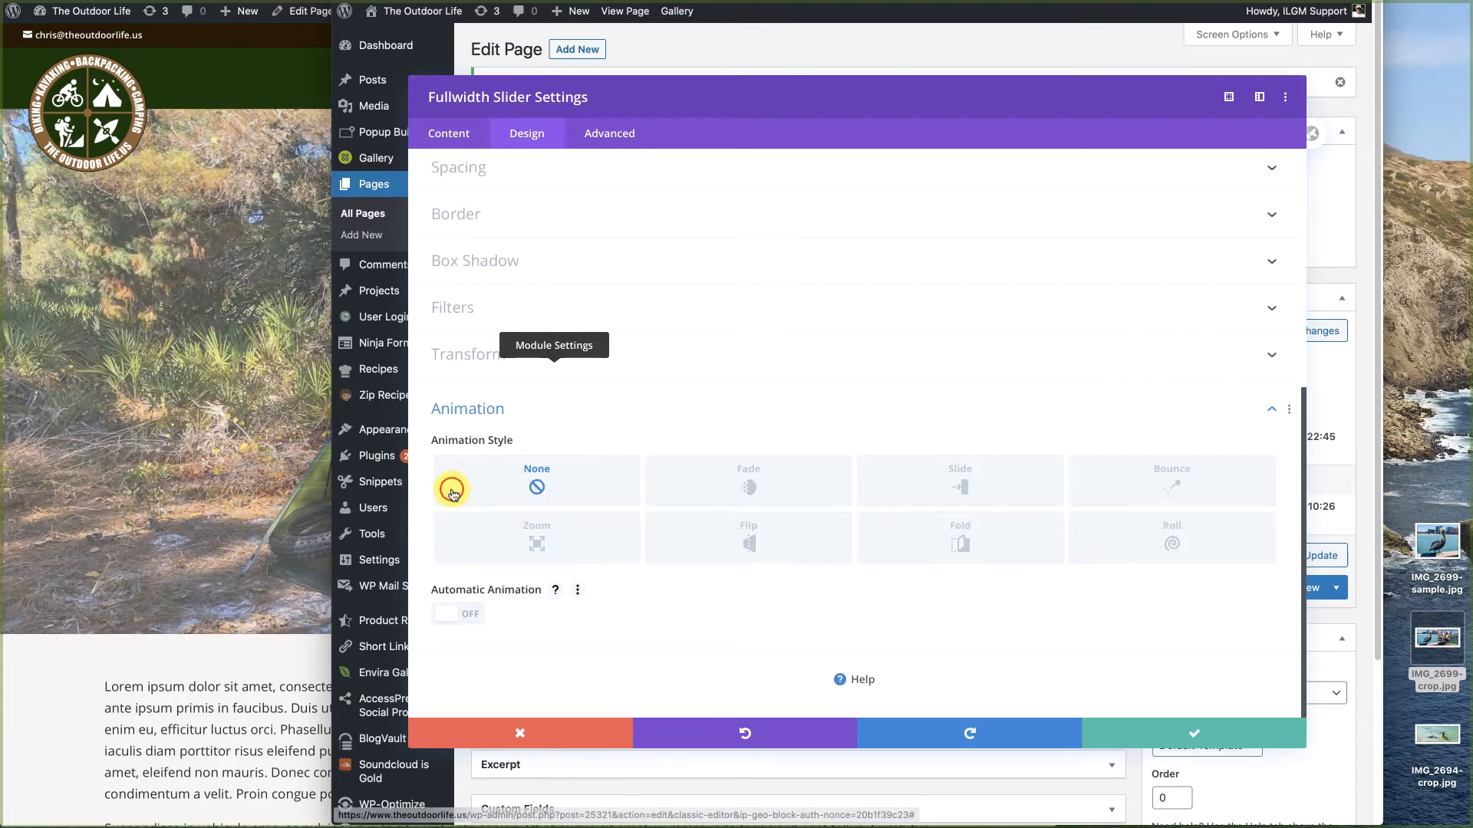
# Step: Delete the second, third and fourth slides, keeping only the first, then save the slider and update the page
pyautogui.click(448, 134)
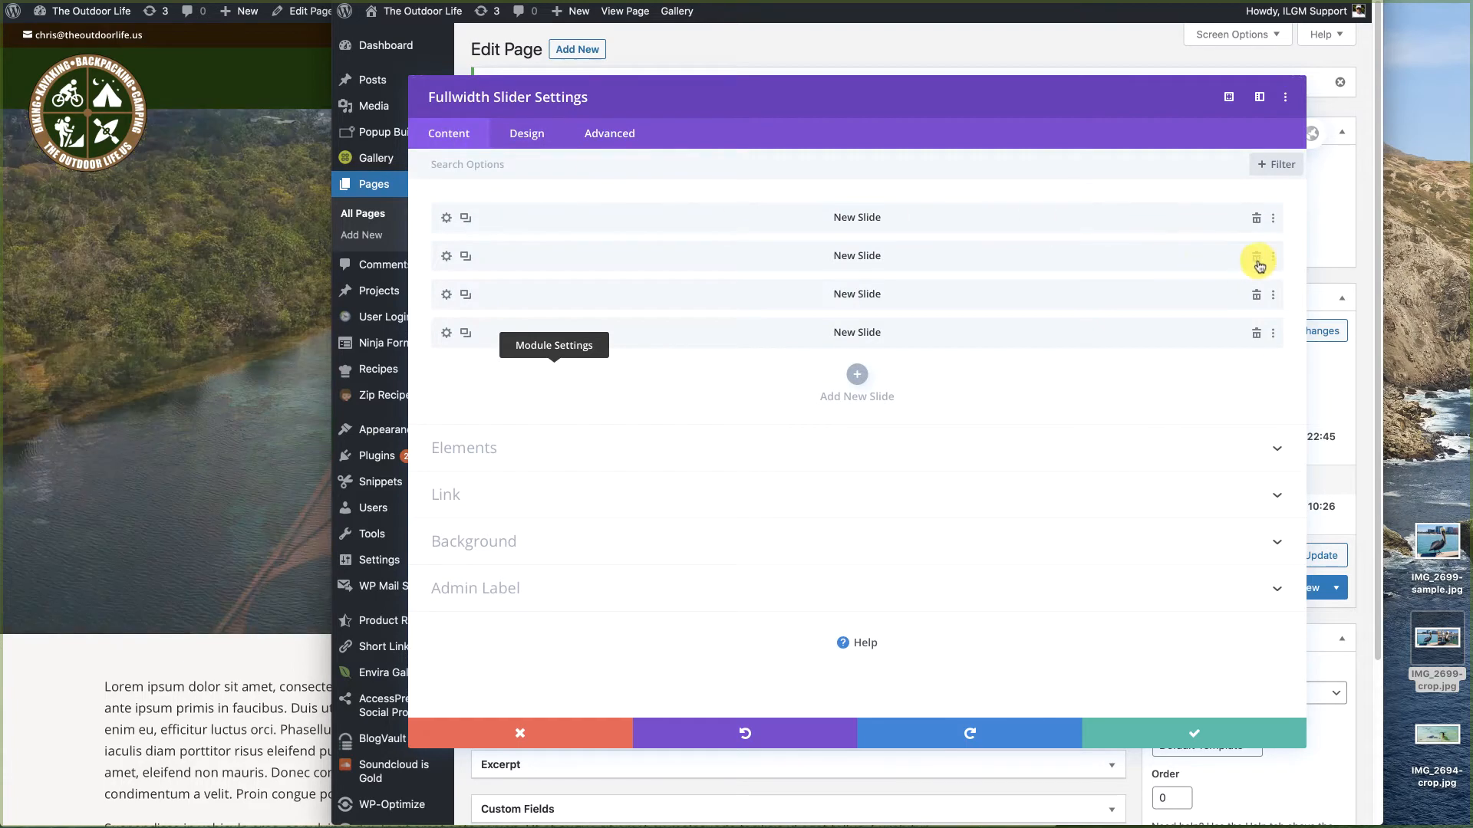
pyautogui.click(1255, 257)
pyautogui.click(1255, 256)
pyautogui.click(1255, 257)
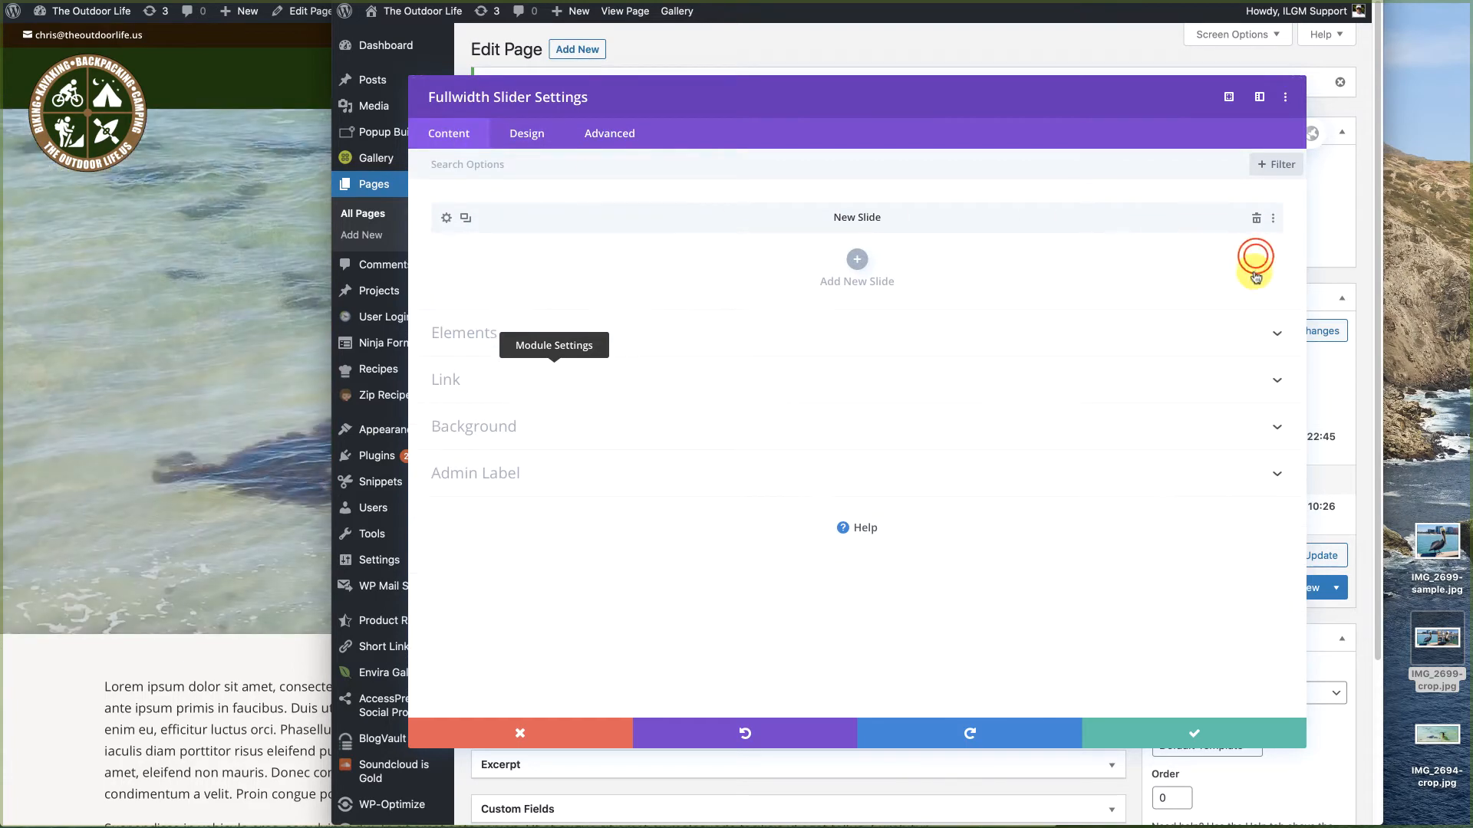
pyautogui.click(1193, 734)
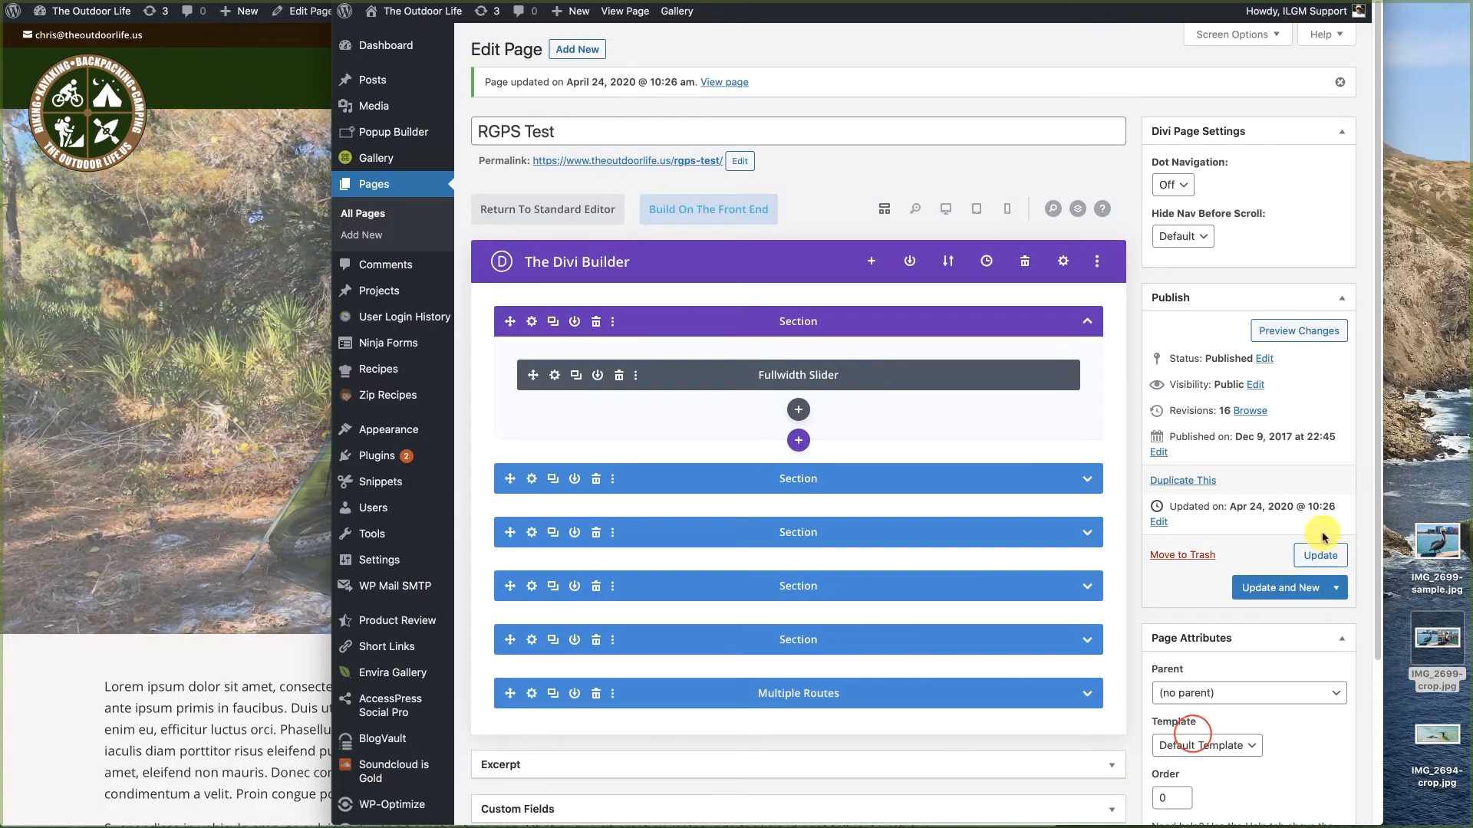
pyautogui.click(1321, 556)
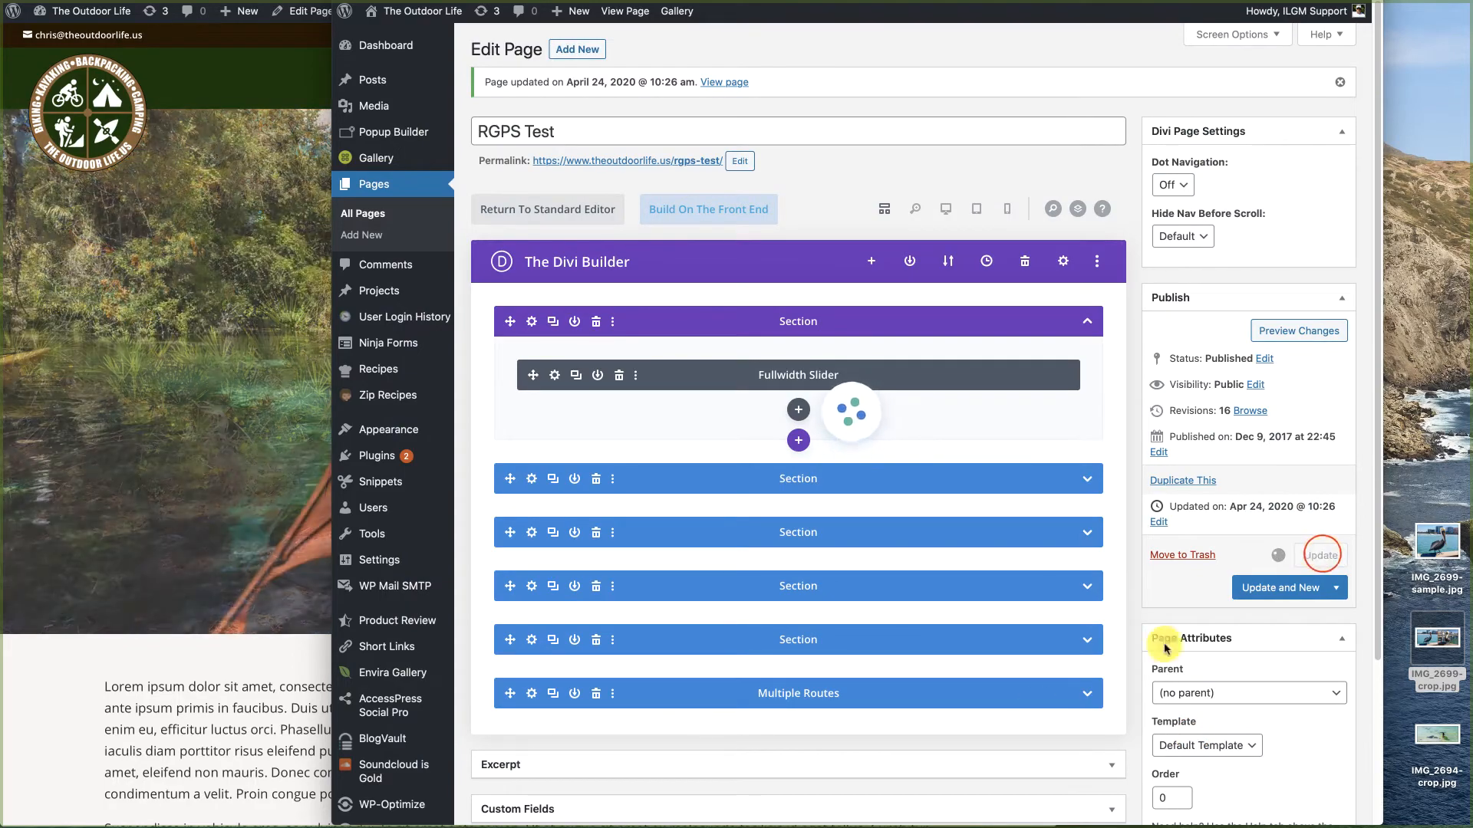
# Step: Examine how the beach banner moves with the content when scrolling the live page
pyautogui.click(44, 721)
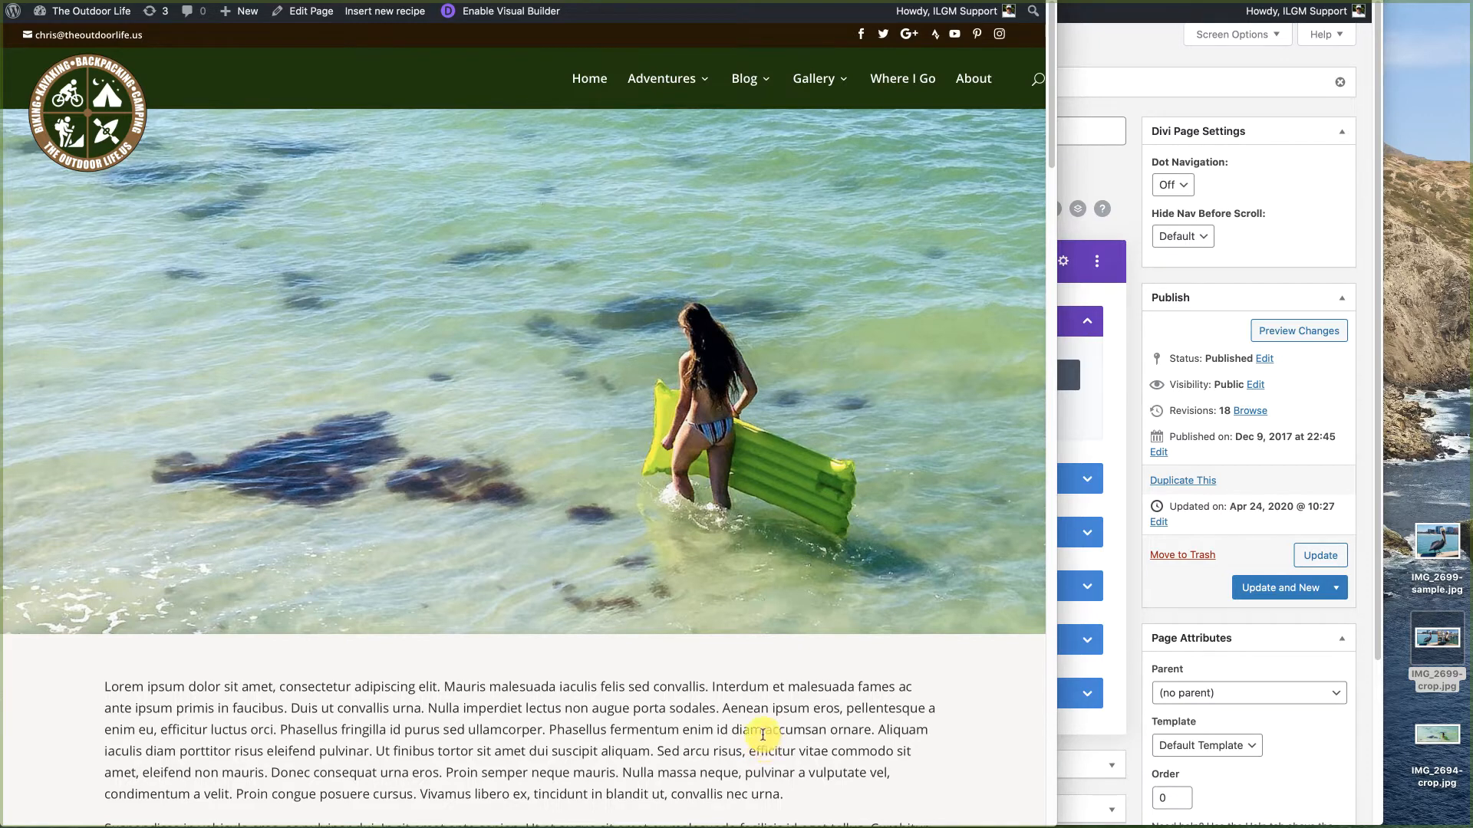
pyautogui.scroll(-5, 764, 739)
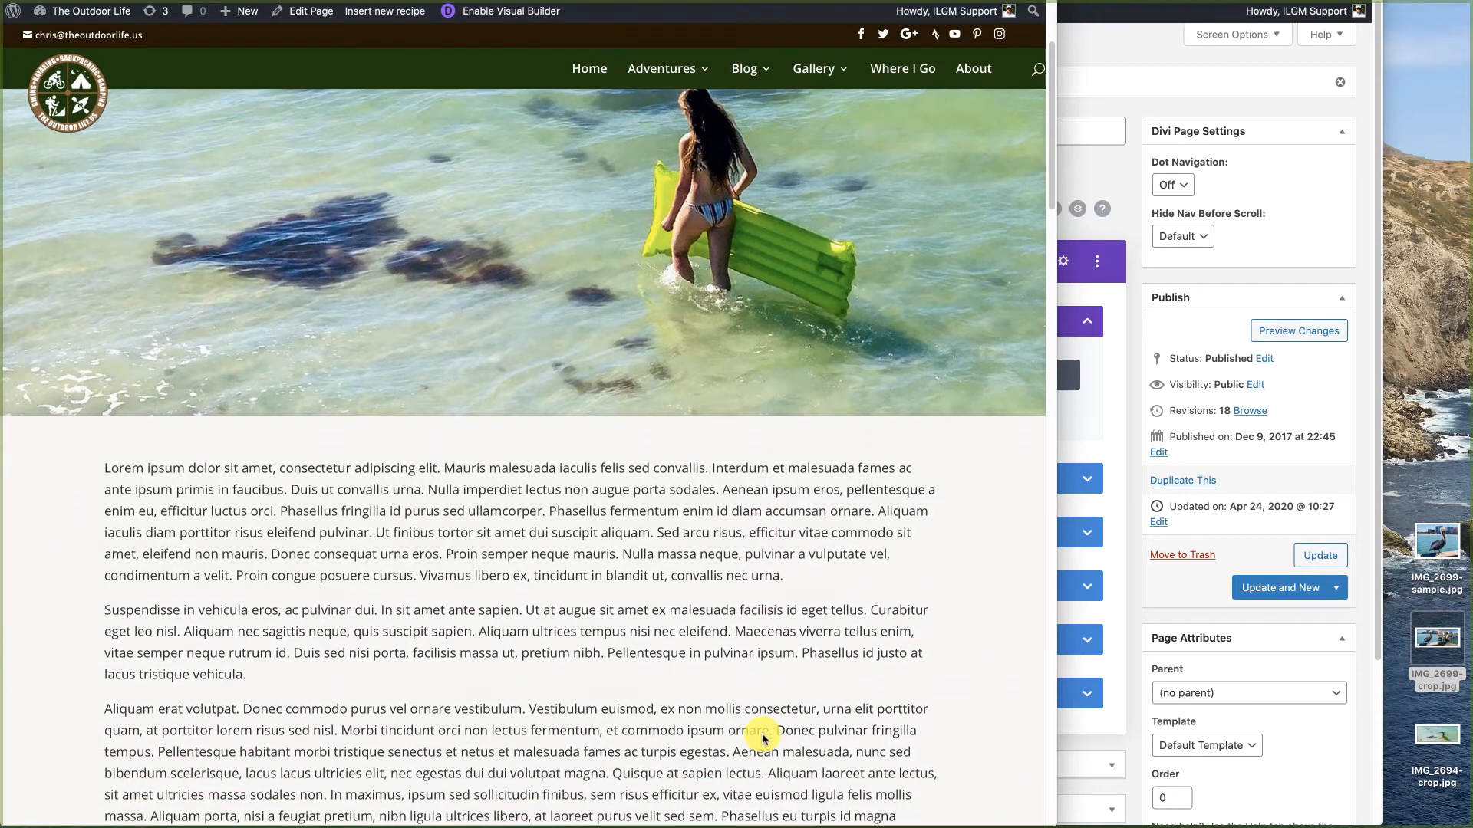
pyautogui.scroll(-6, 763, 738)
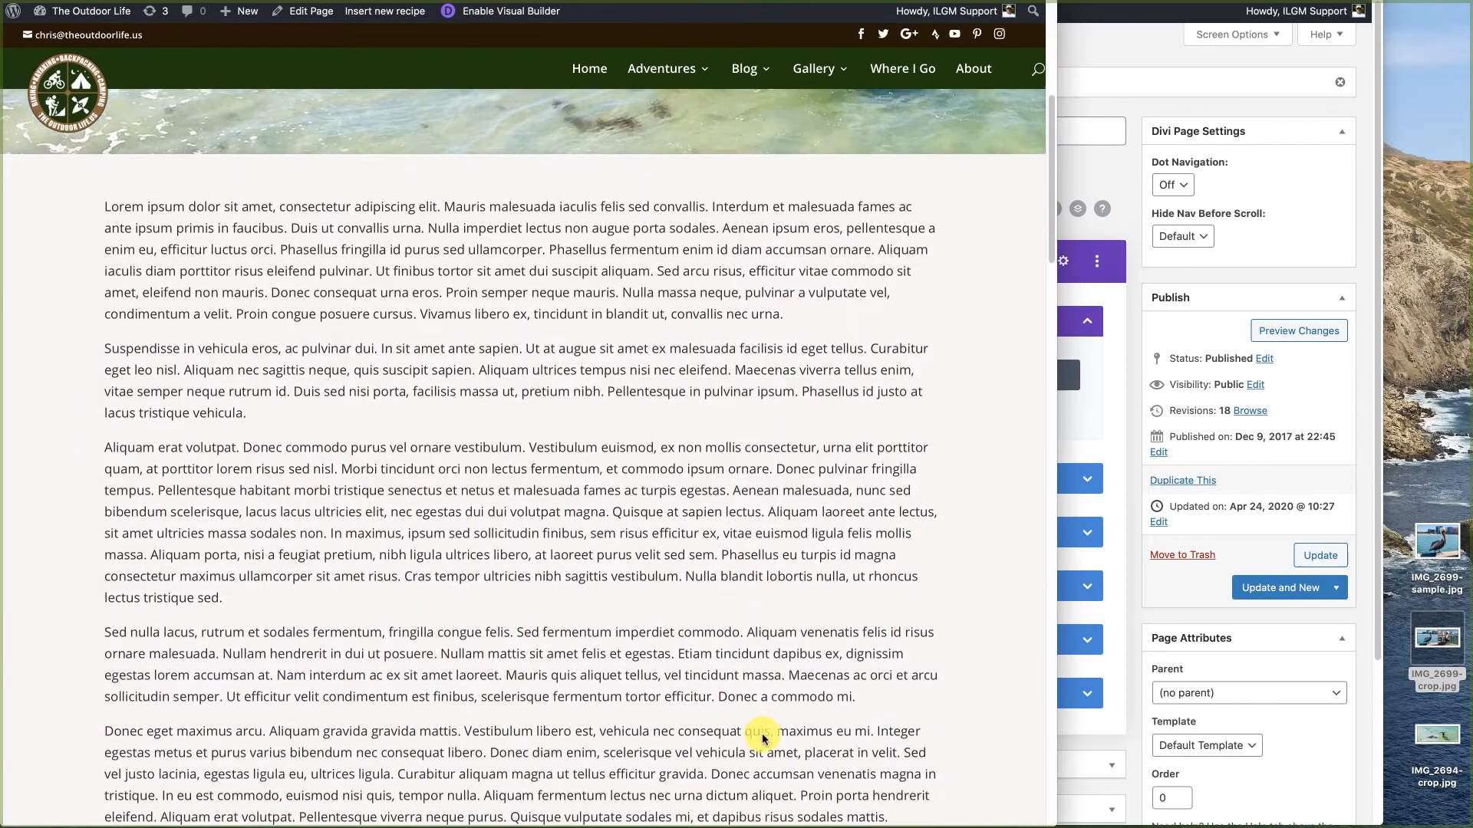
pyautogui.scroll(-4, 762, 733)
pyautogui.scroll(12, 761, 733)
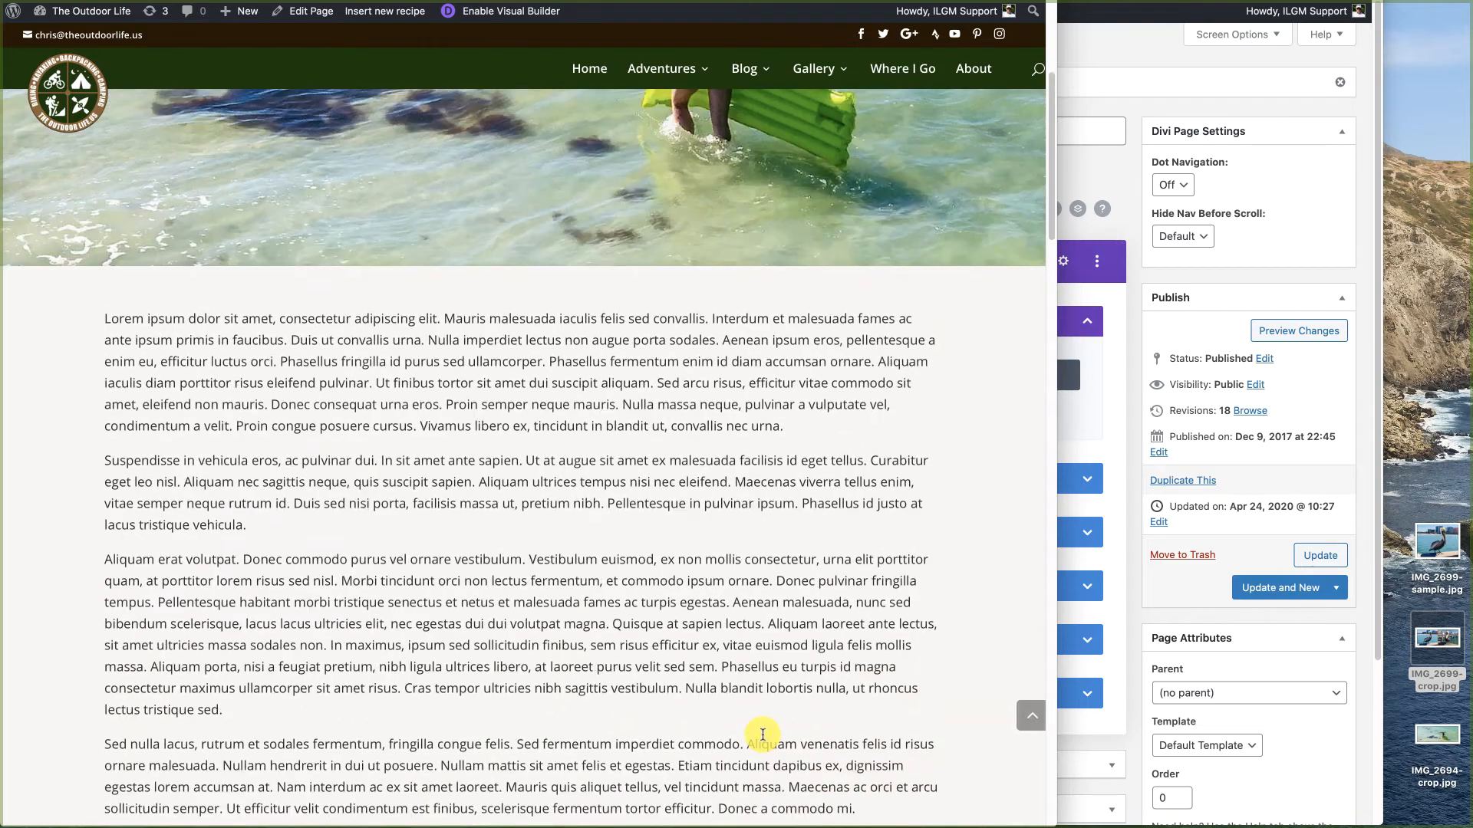
pyautogui.scroll(4, 763, 734)
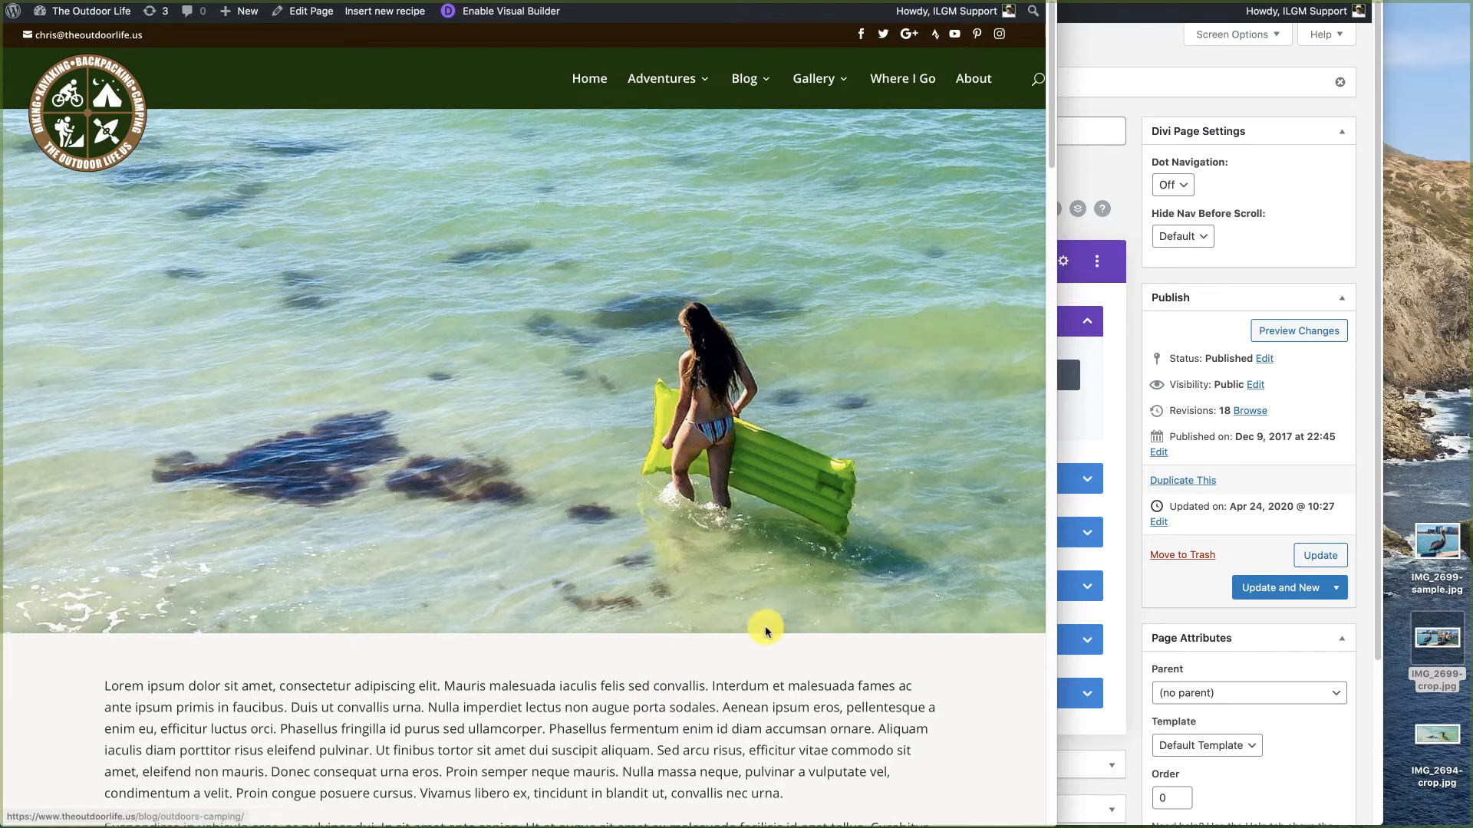
pyautogui.scroll(-2, 763, 654)
pyautogui.scroll(2, 762, 653)
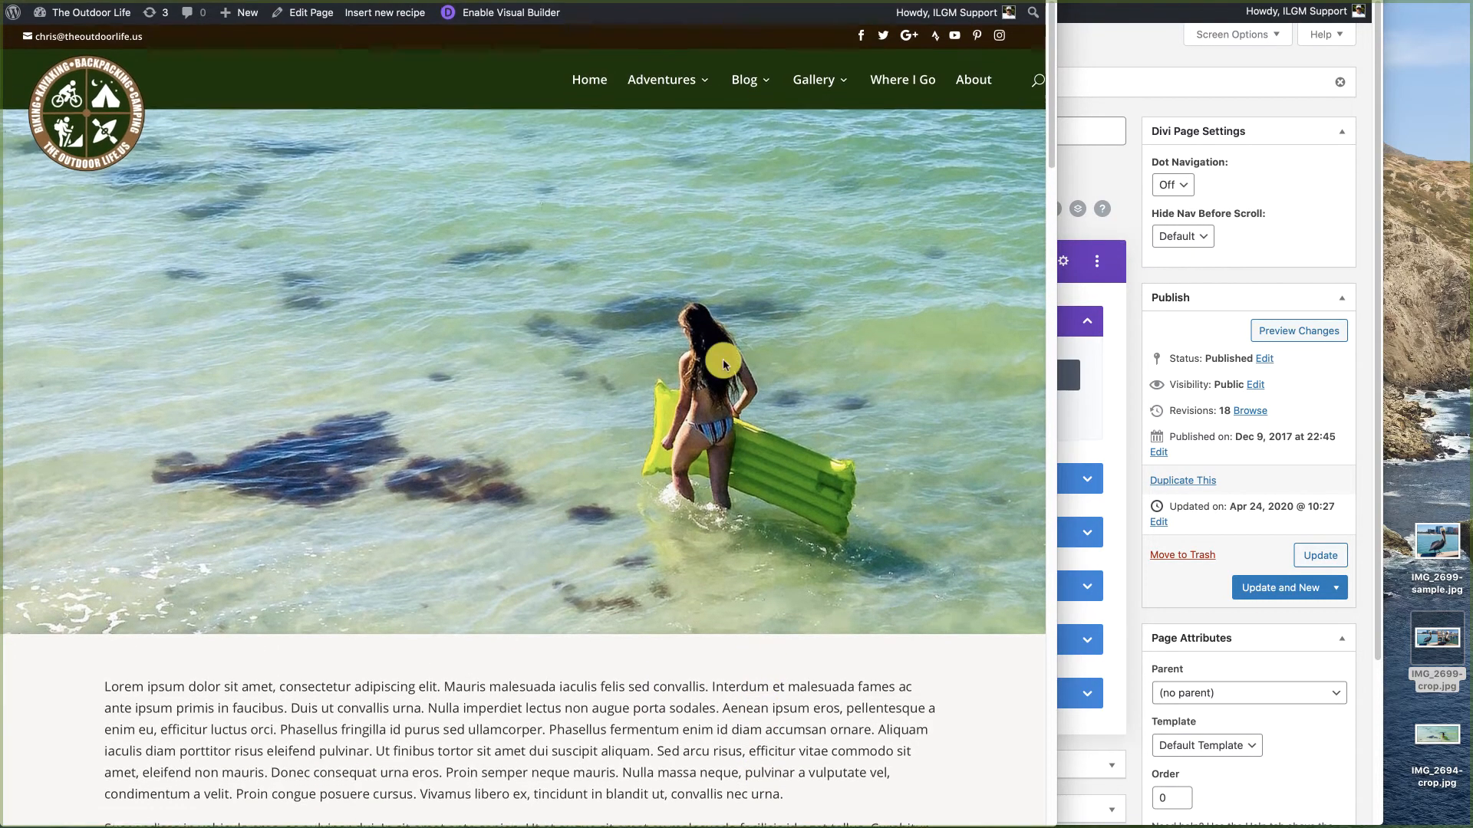
# Step: Enable Use Parallax Effect for the beach slide's background image in the Fullwidth Slider
pyautogui.click(1128, 53)
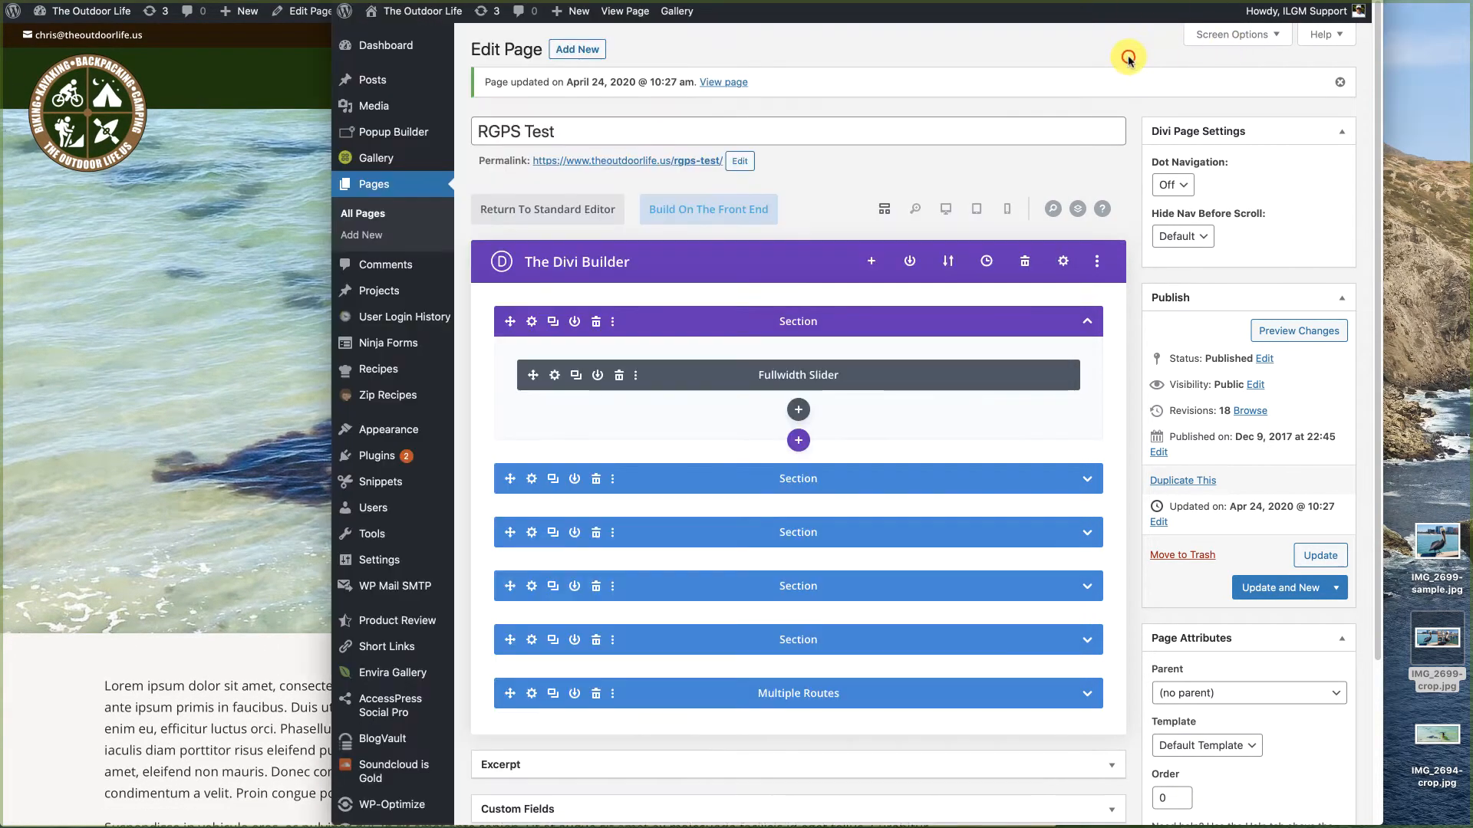
pyautogui.click(556, 376)
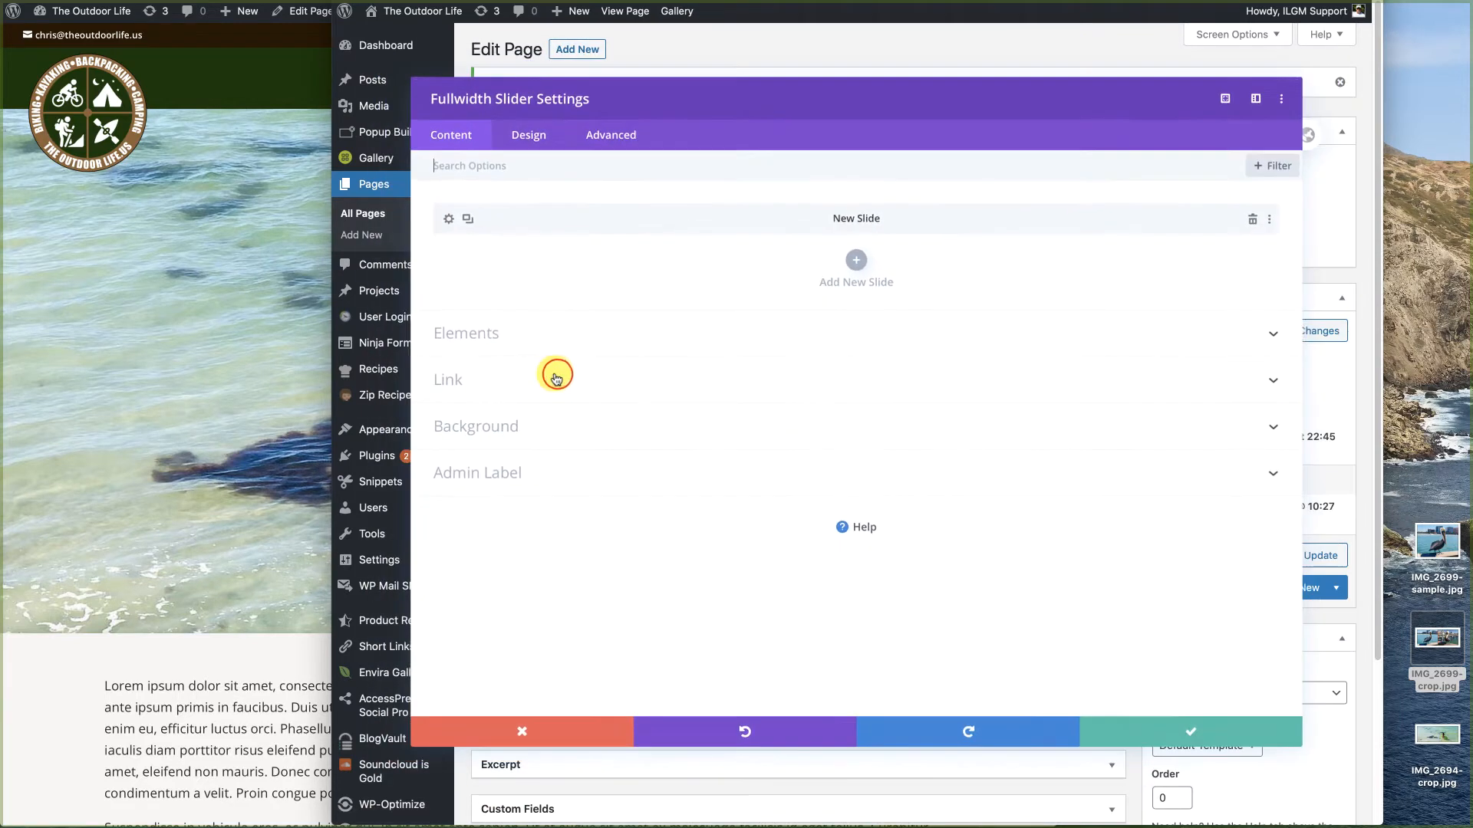
pyautogui.click(445, 217)
pyautogui.scroll(-2, 690, 292)
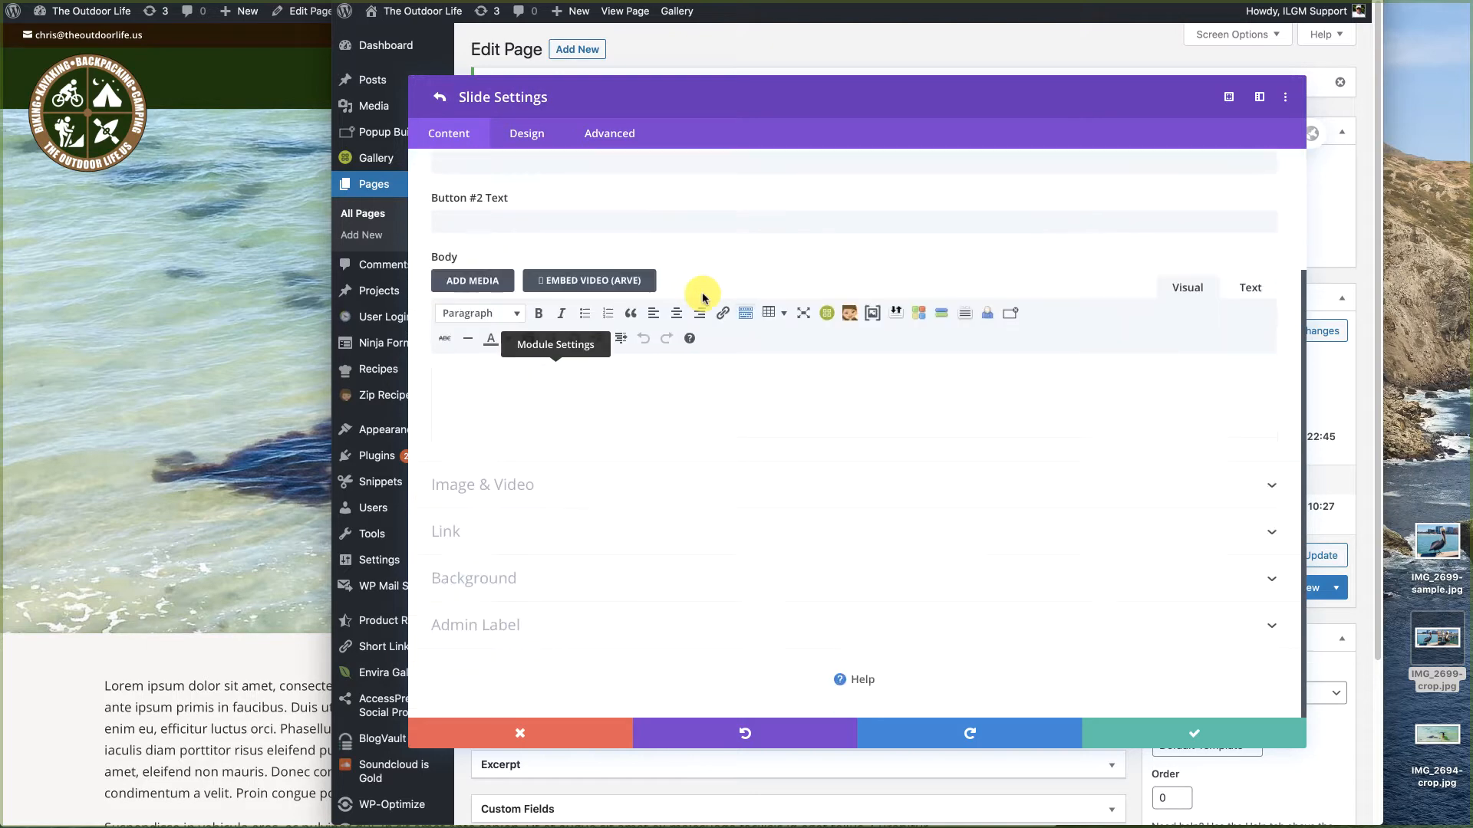
pyautogui.click(477, 577)
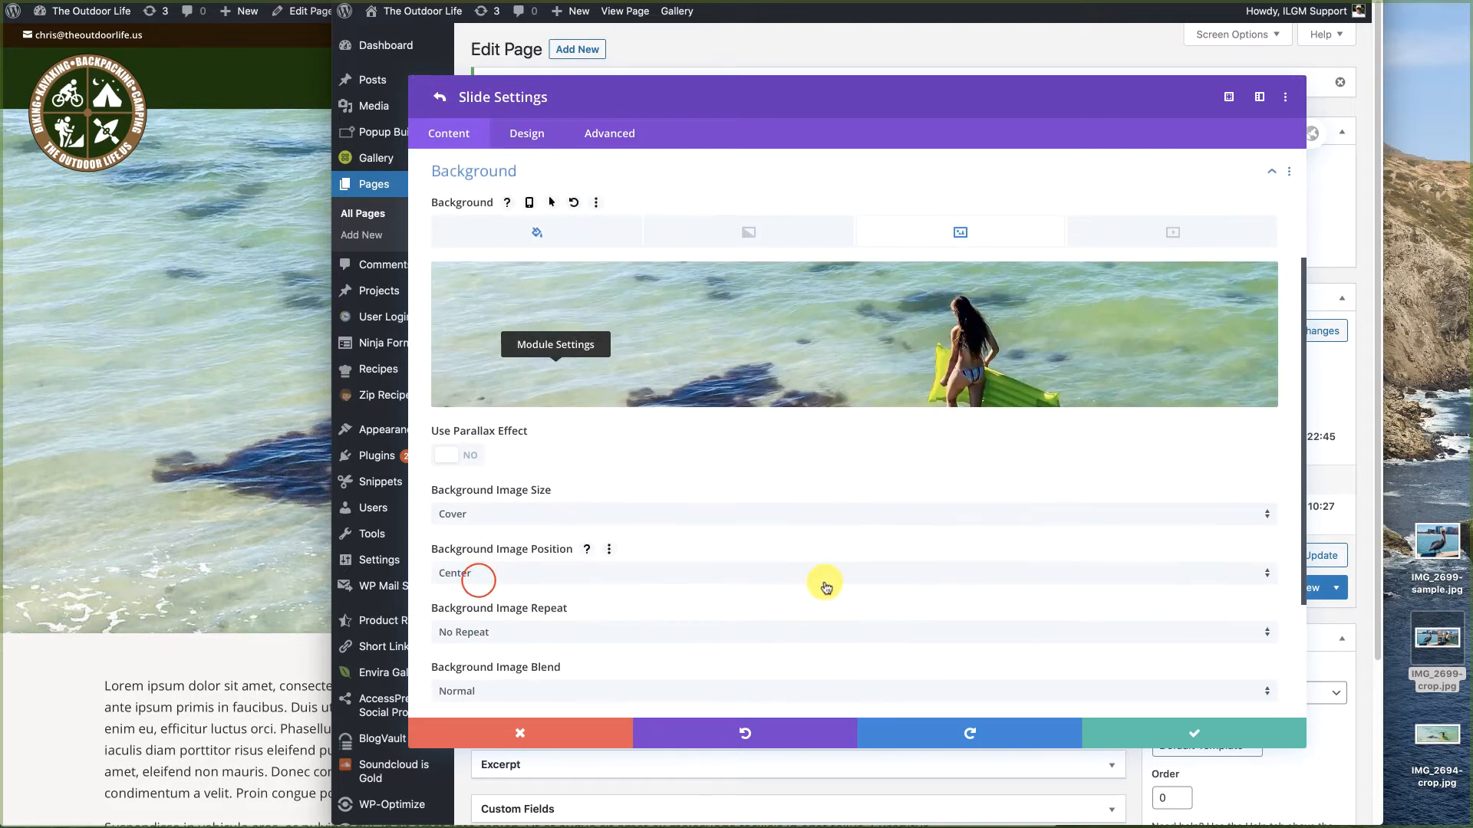
pyautogui.scroll(-1, 823, 586)
pyautogui.scroll(-2, 825, 585)
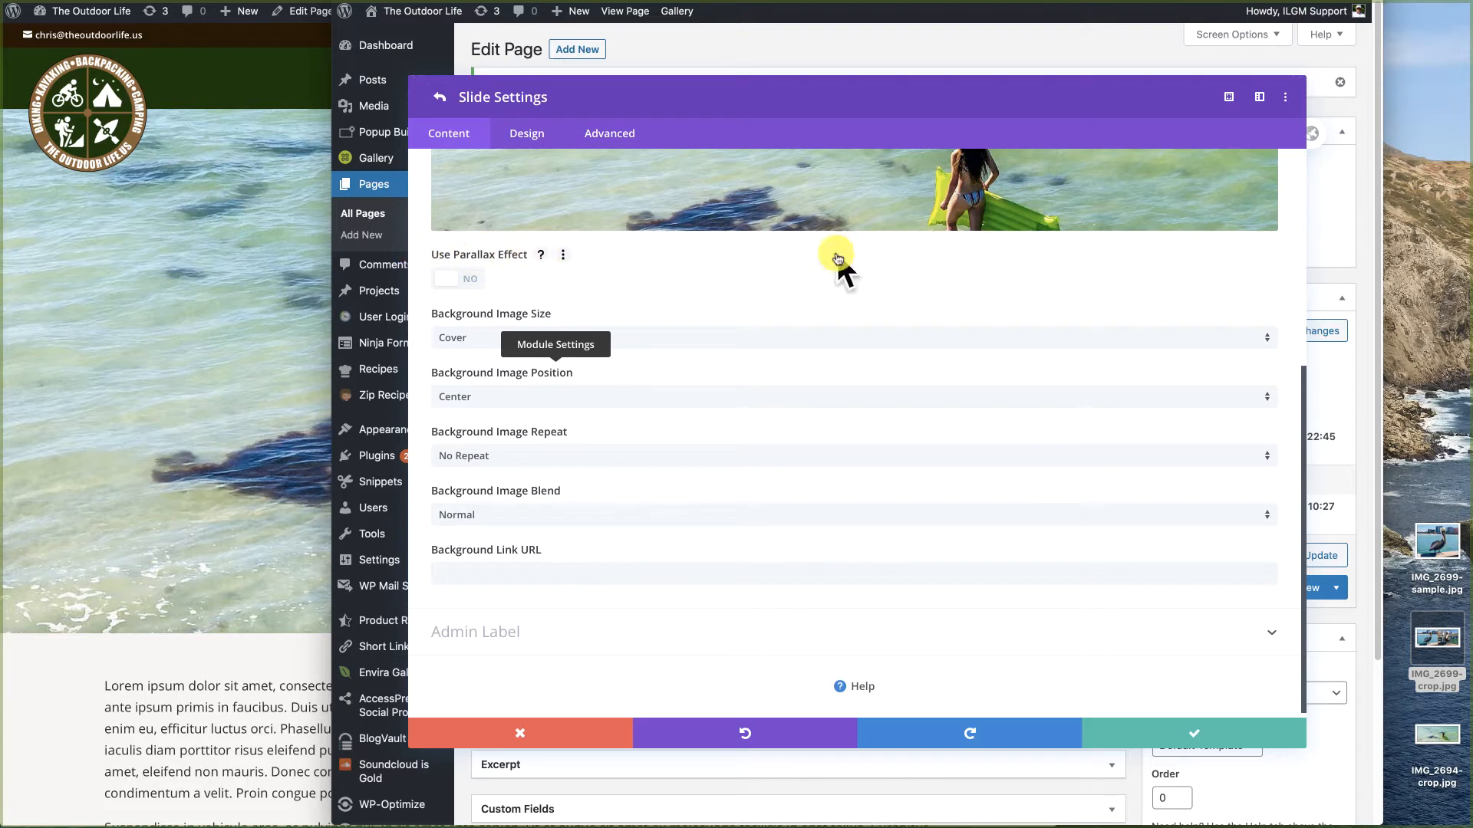
pyautogui.click(452, 282)
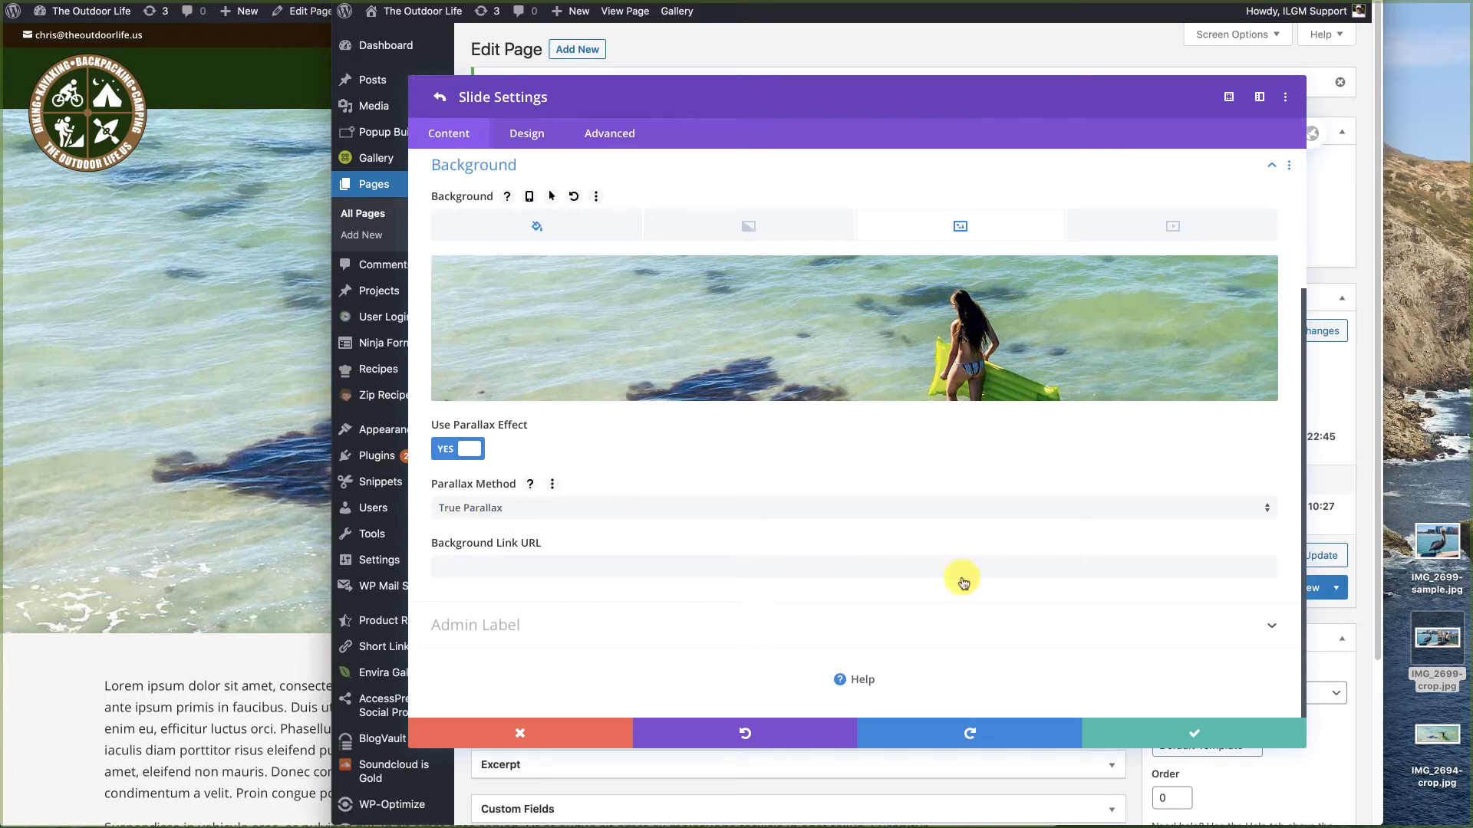
# Step: Save the slide and slider settings and update the RGPS Test page with the parallax background
pyautogui.click(1191, 734)
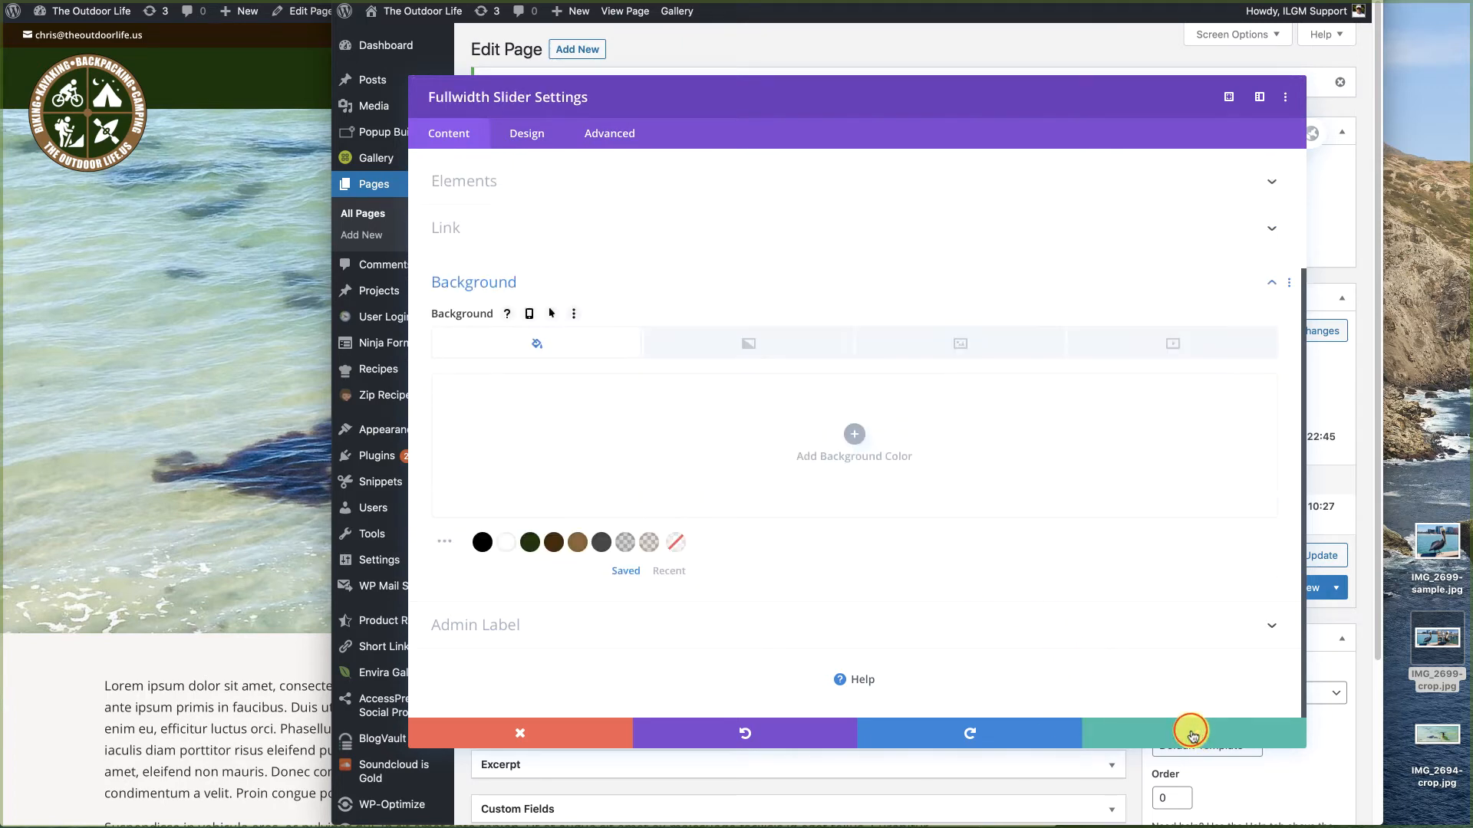
pyautogui.click(1191, 733)
pyautogui.click(1321, 554)
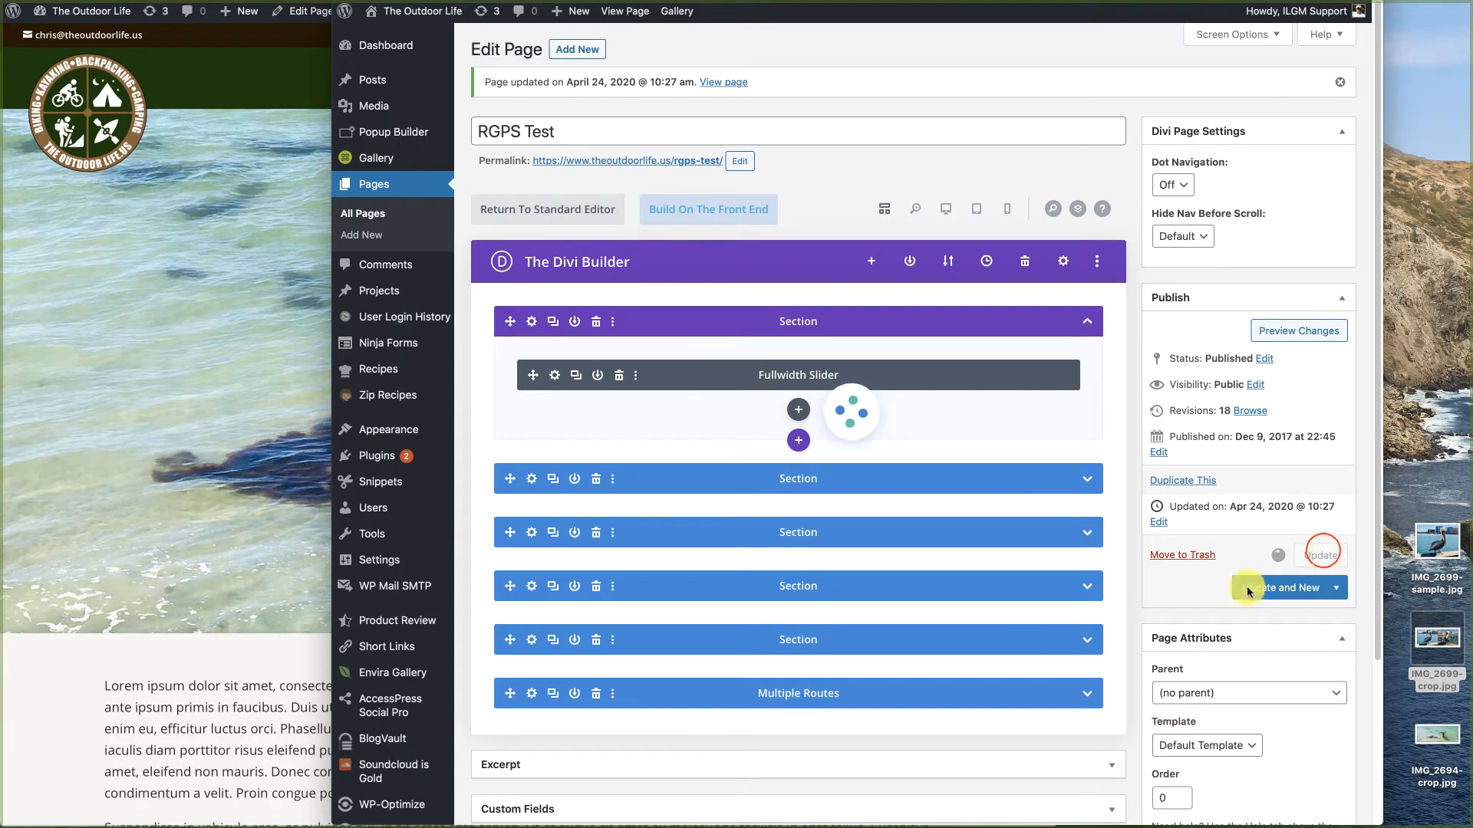
# Step: Examine on the live page how the beach banner behaves with parallax enabled while the content scrolls over it
pyautogui.click(79, 721)
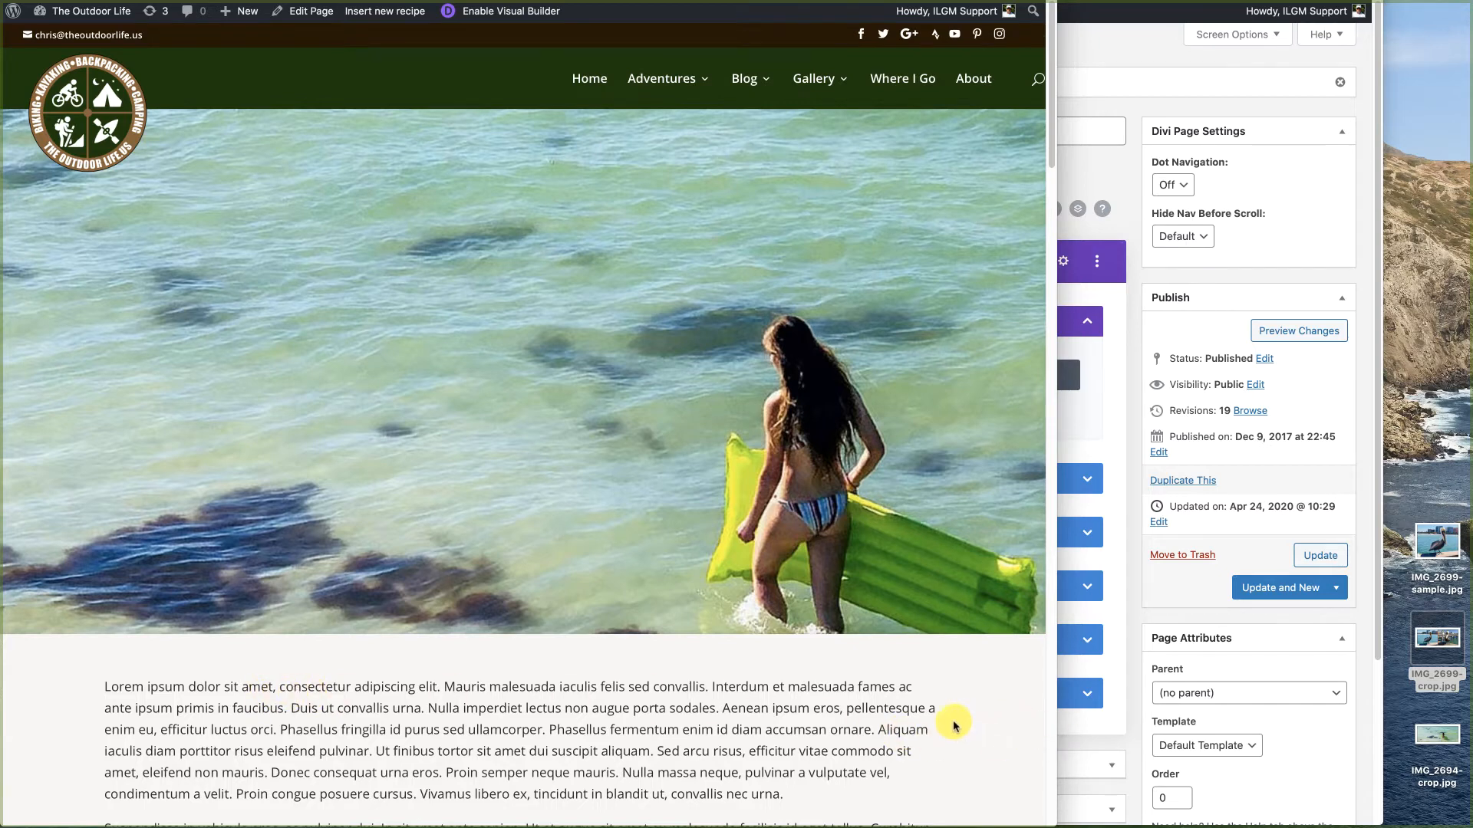
pyautogui.scroll(-3, 953, 726)
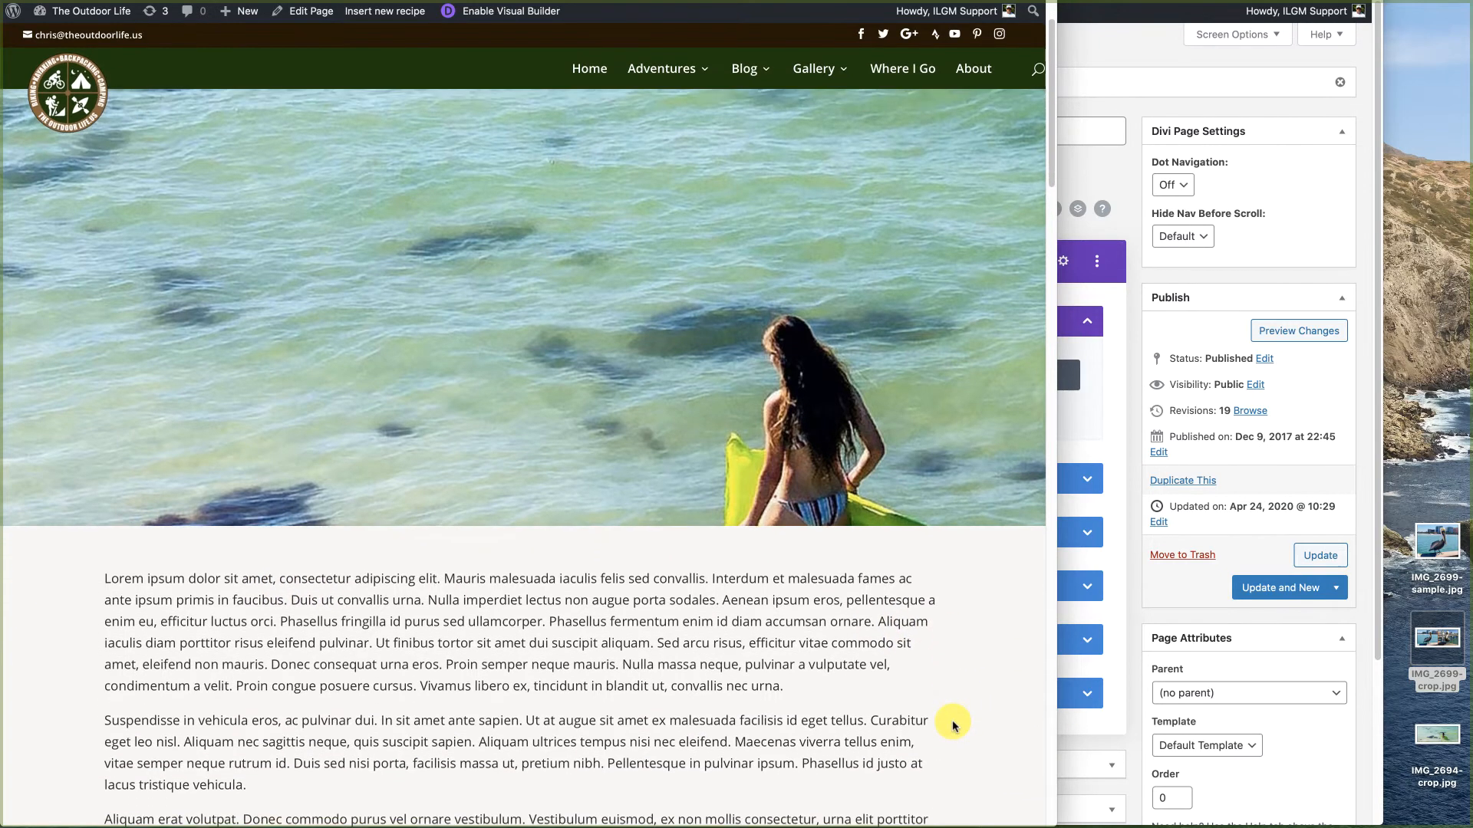
pyautogui.scroll(-3, 953, 725)
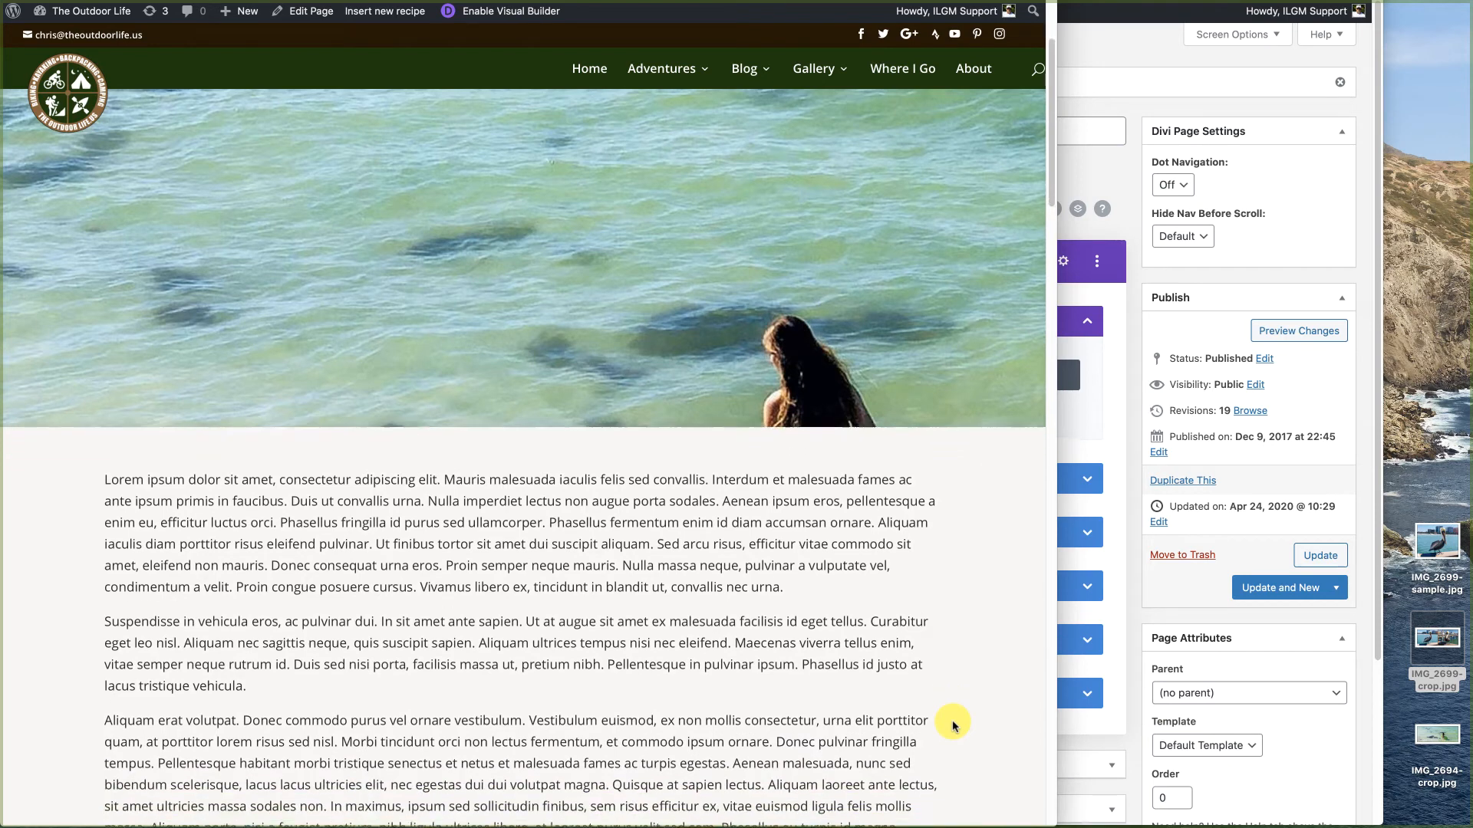
pyautogui.scroll(-3, 951, 726)
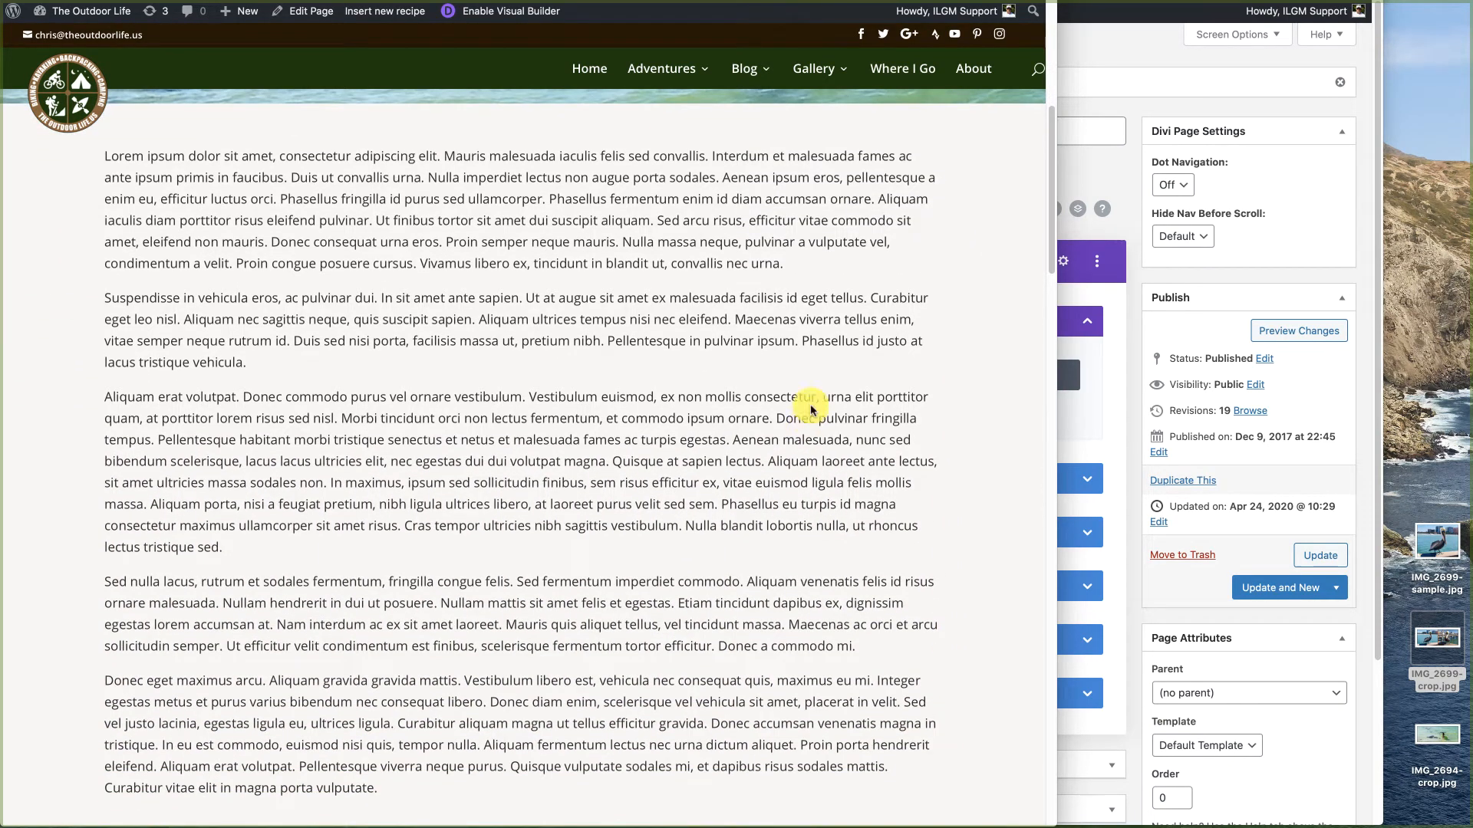
pyautogui.scroll(3, 813, 341)
pyautogui.scroll(5, 817, 343)
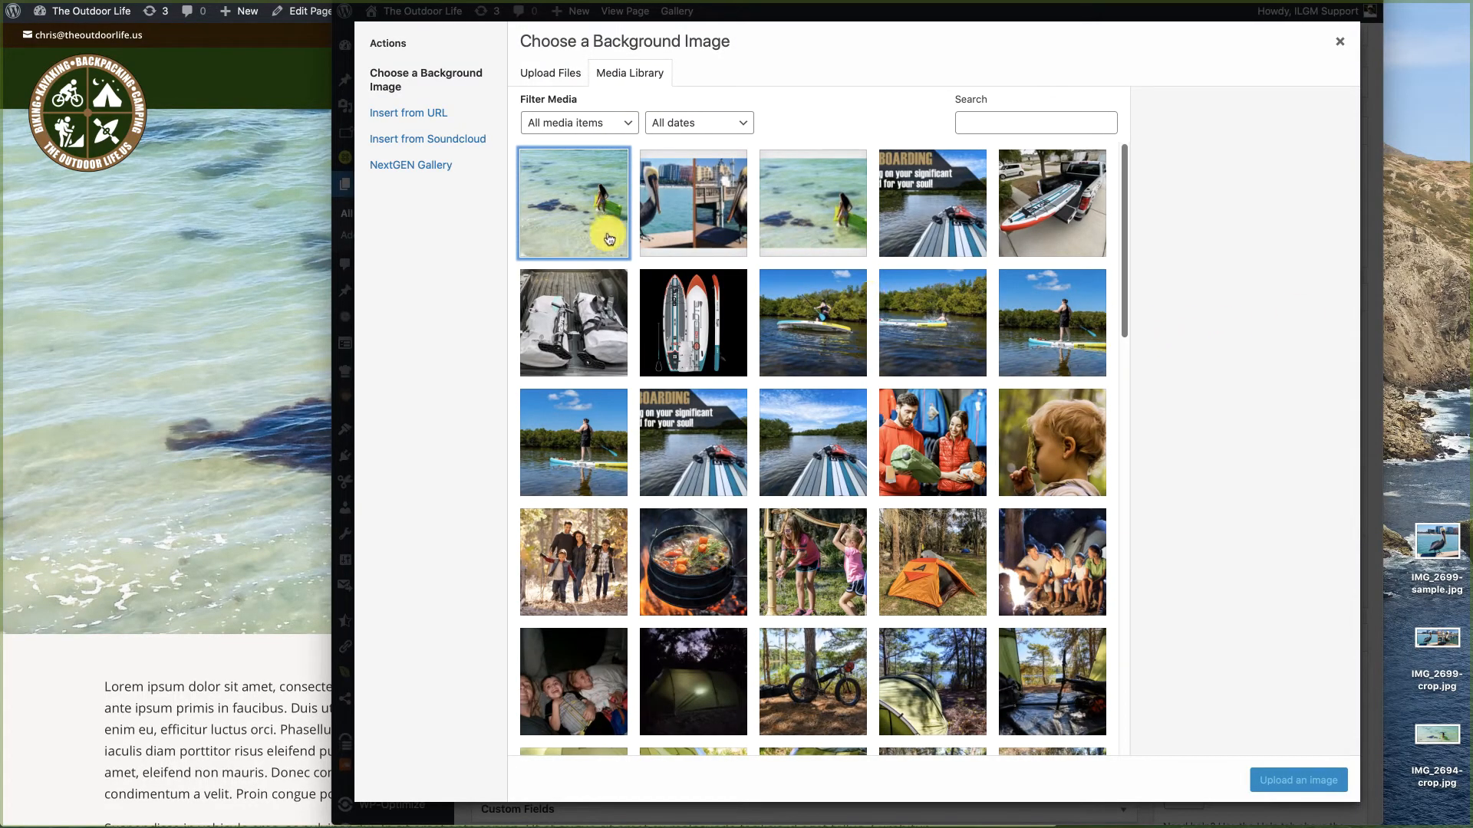
# Step: Use IMG_2694-a-scaled.jpg from the media library as the slide's background image, then save the slider and update the page
pyautogui.click(587, 214)
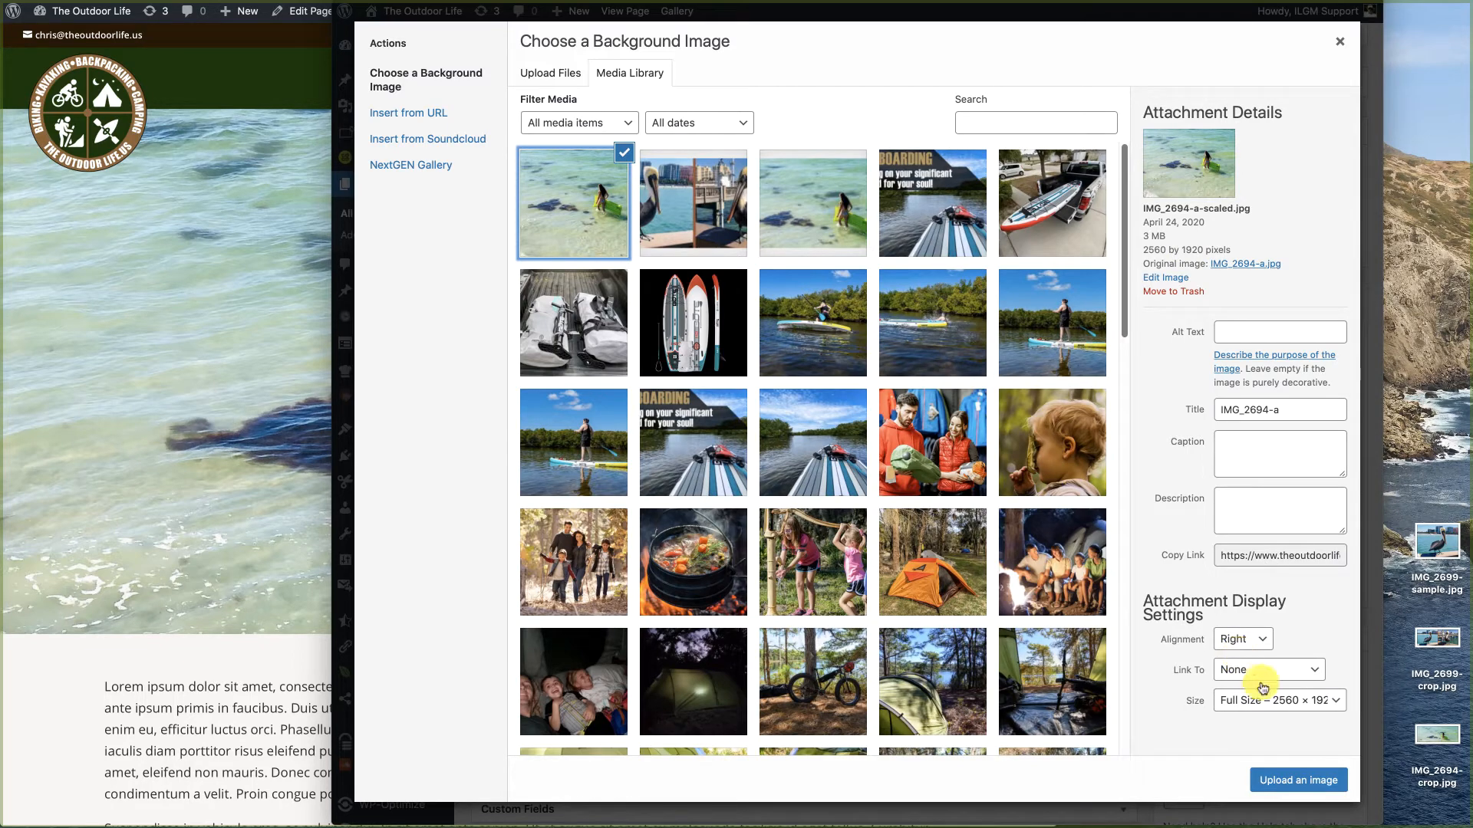
pyautogui.click(1304, 781)
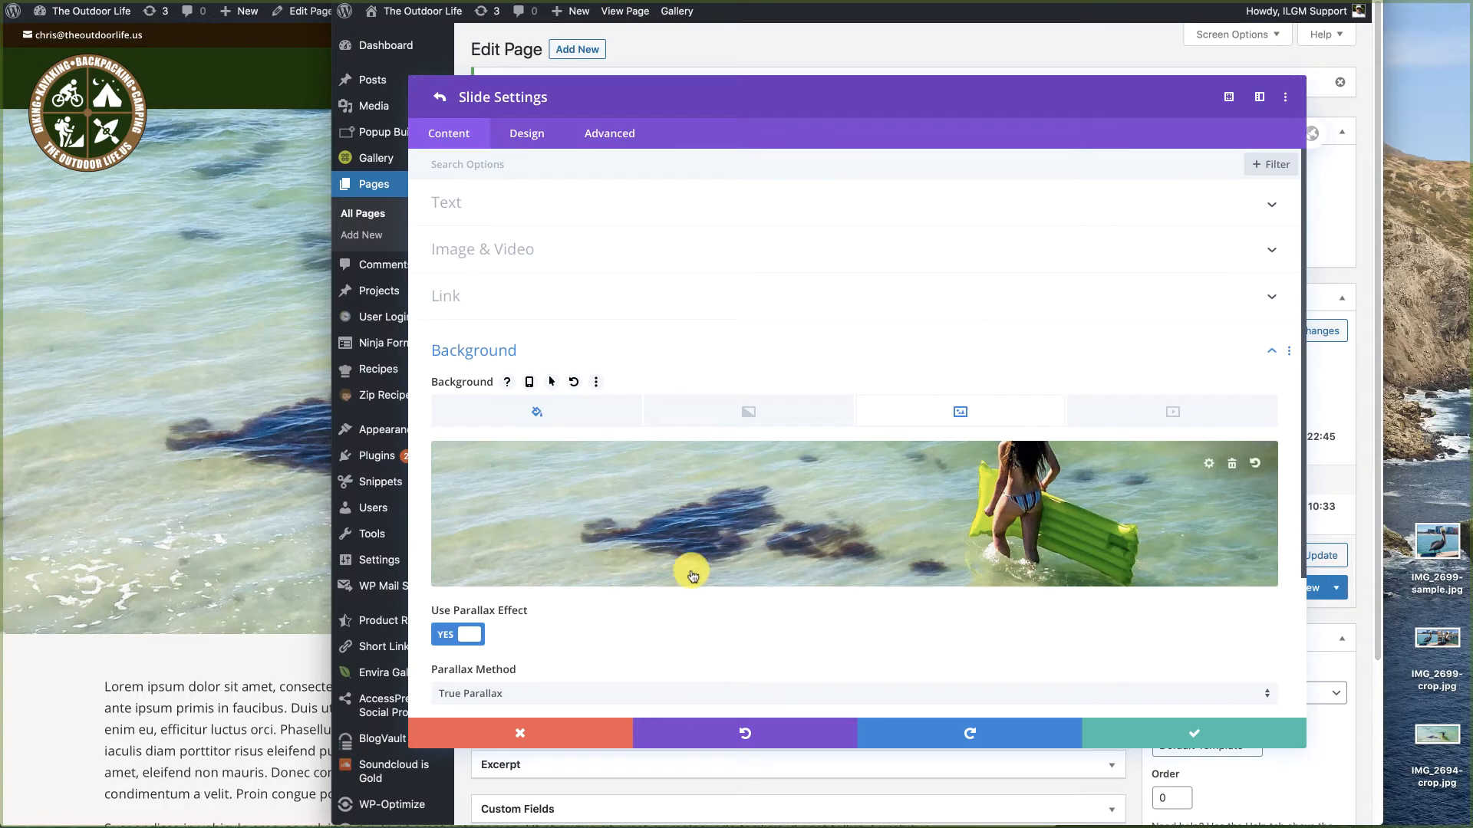
pyautogui.click(1201, 736)
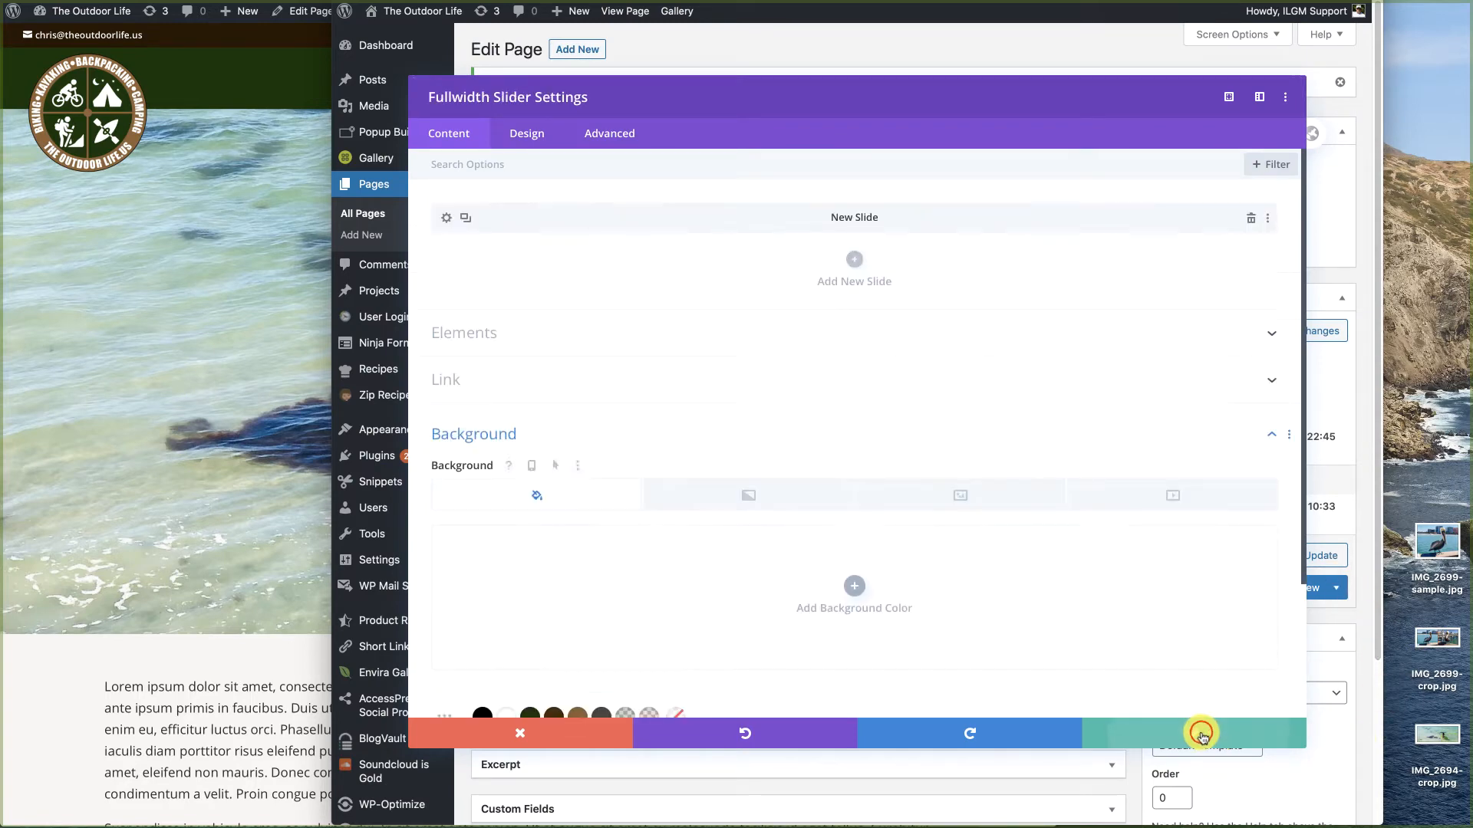
pyautogui.click(1201, 734)
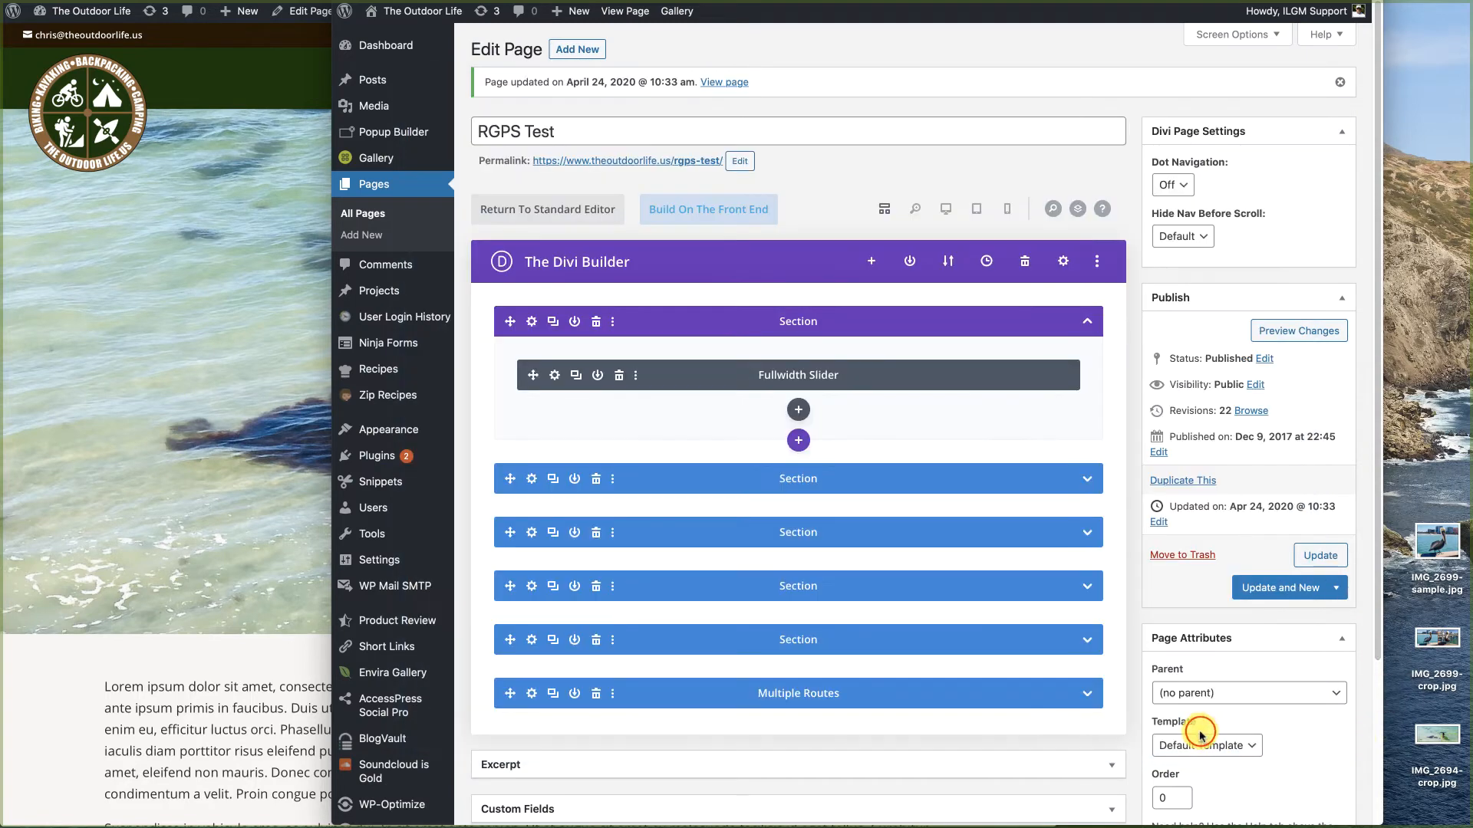
pyautogui.click(1319, 555)
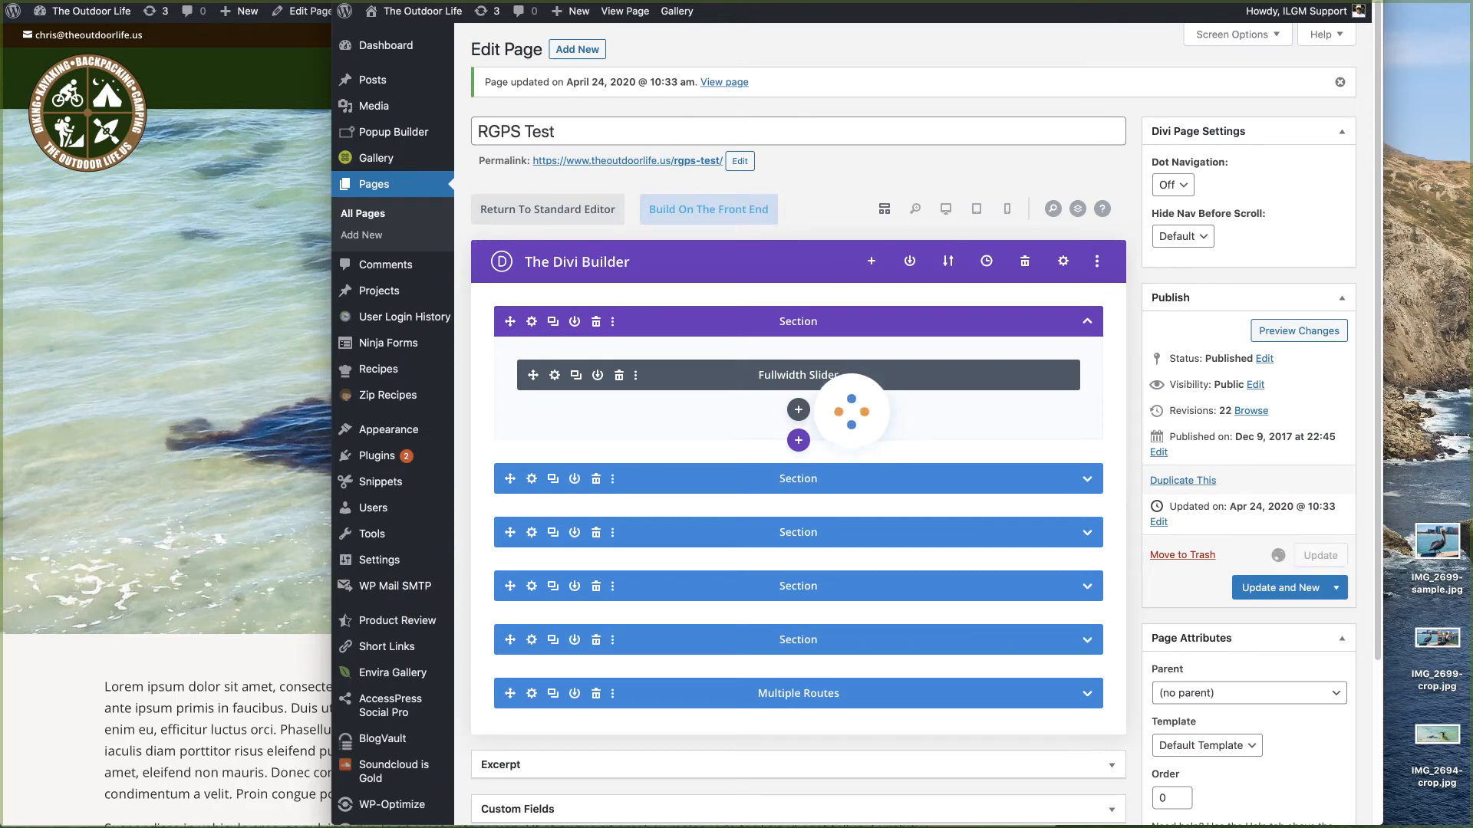
# Step: Examine the parallax scrolling of the taller IMG_2694-a background image on the live page
pyautogui.press('super+grave')
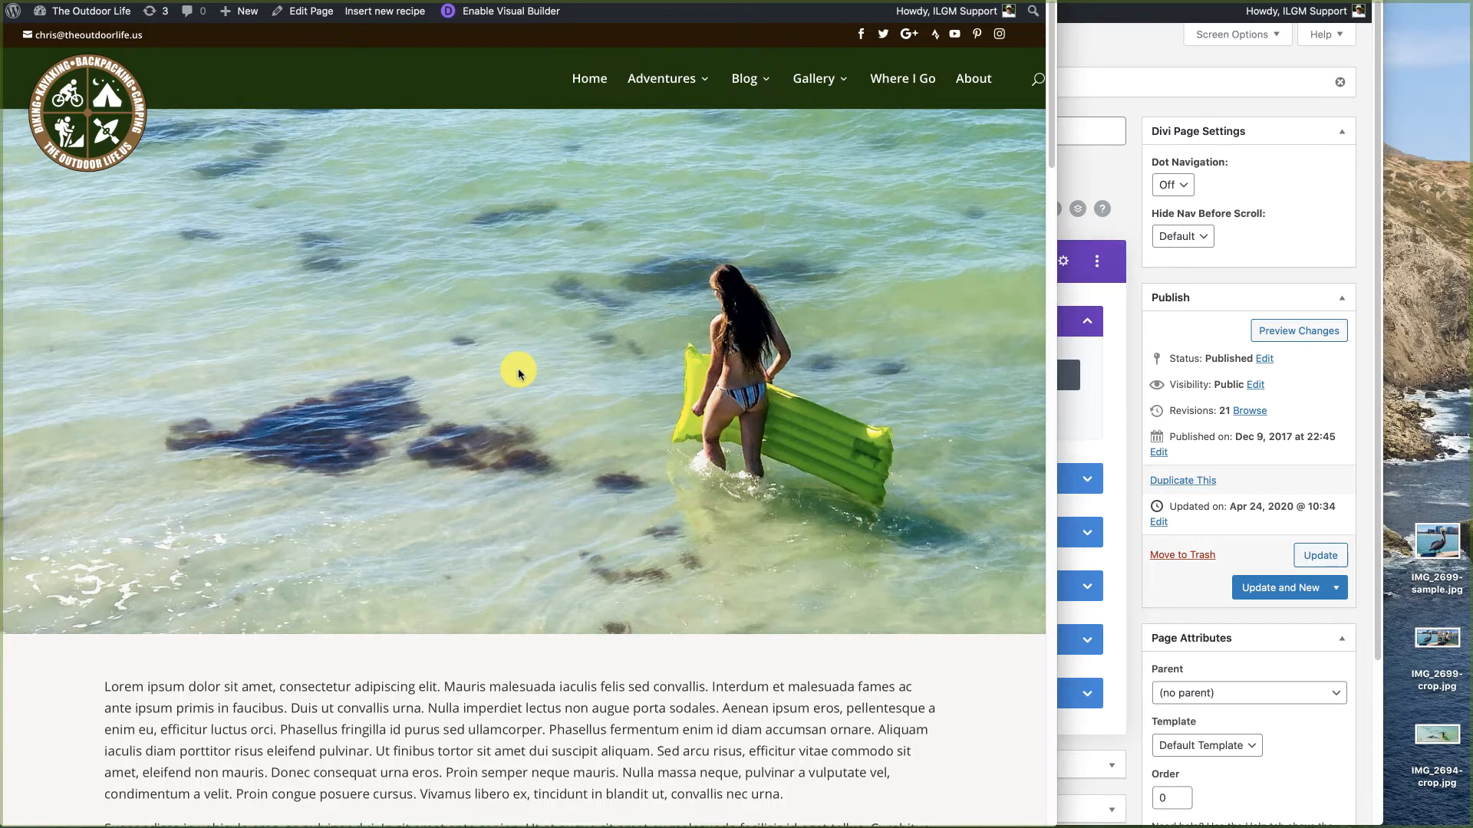
pyautogui.scroll(-3, 883, 720)
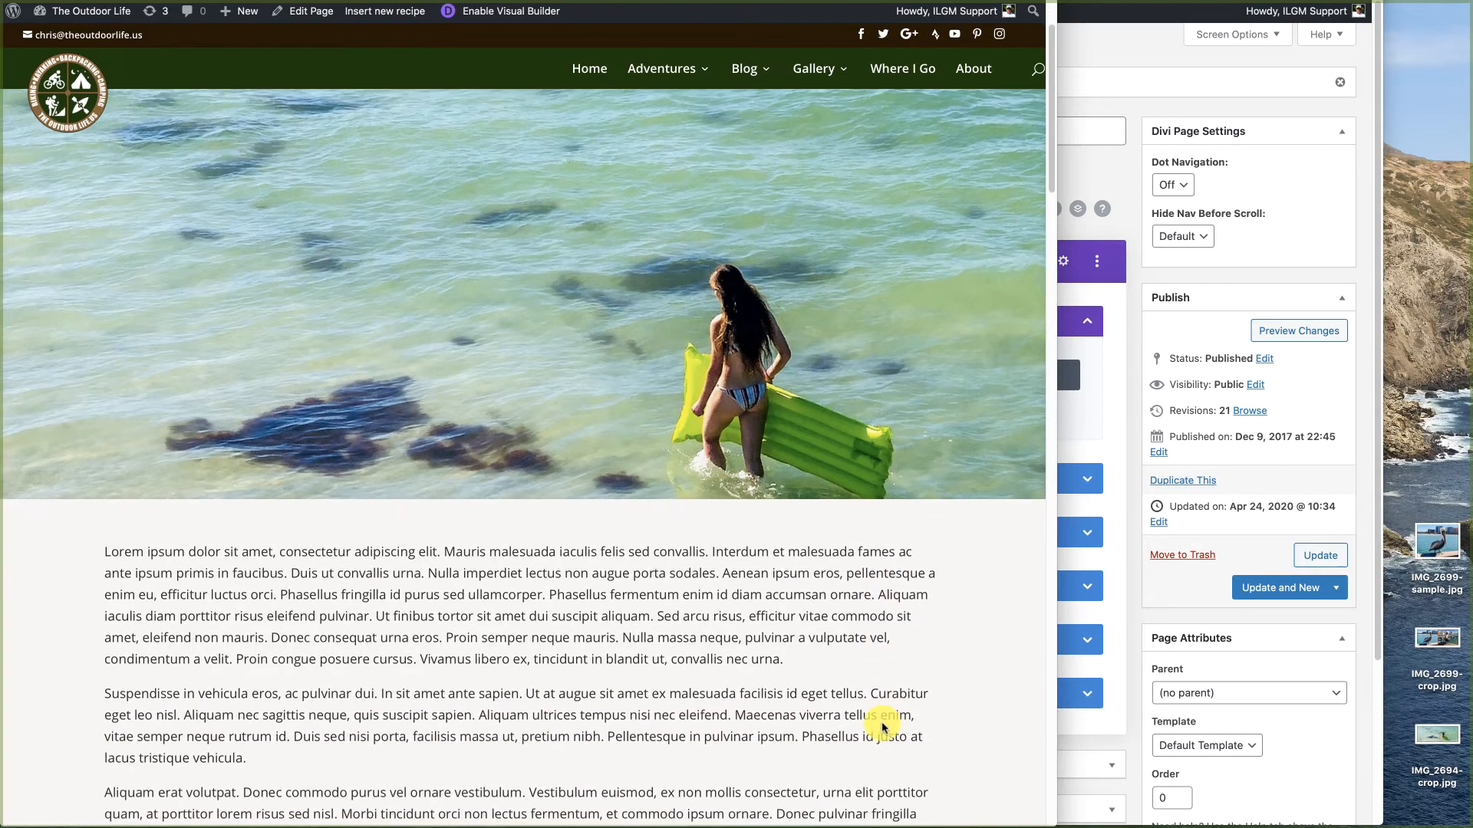
pyautogui.scroll(-5, 882, 725)
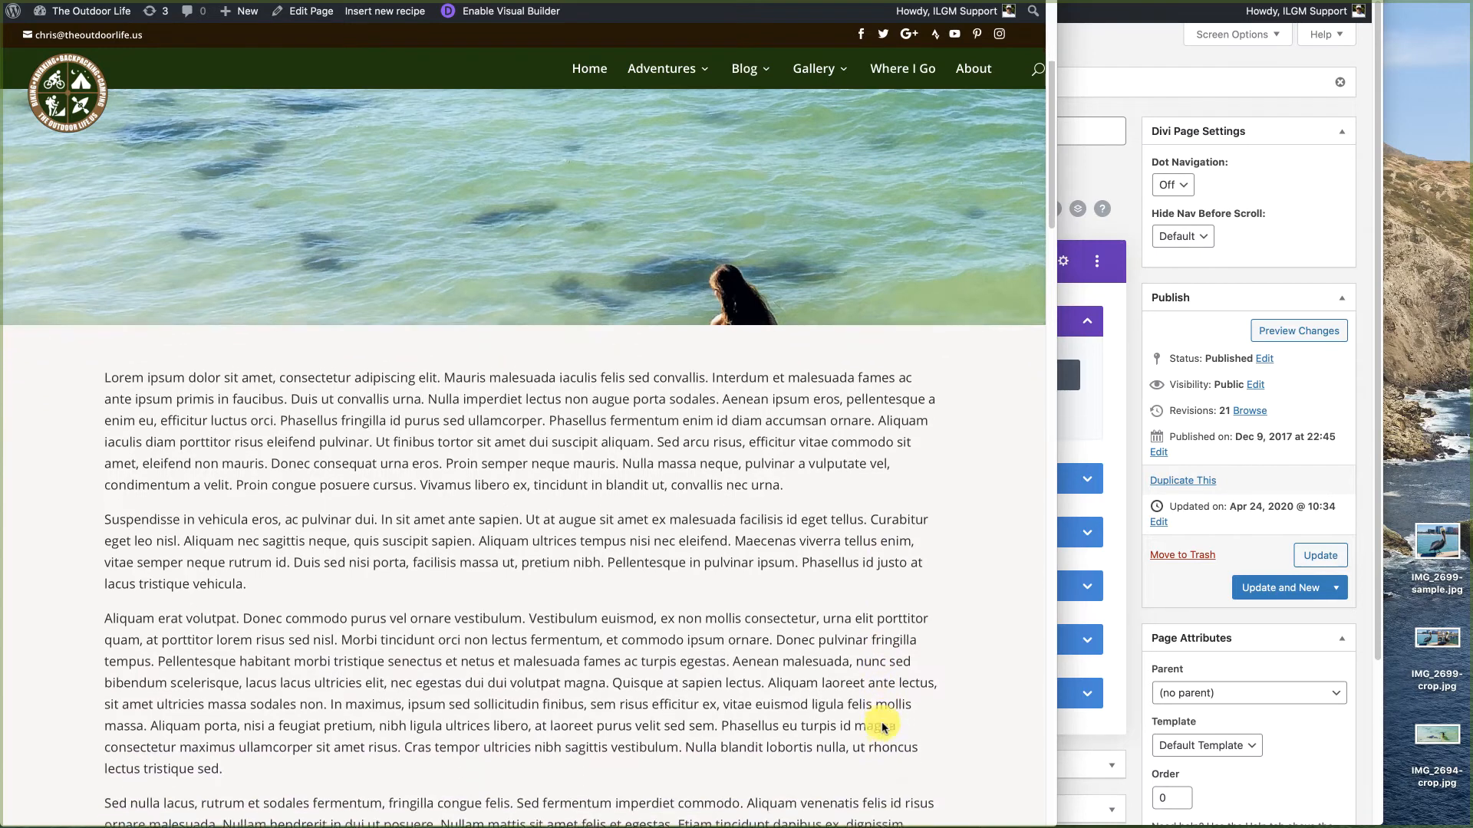
pyautogui.scroll(-4, 882, 725)
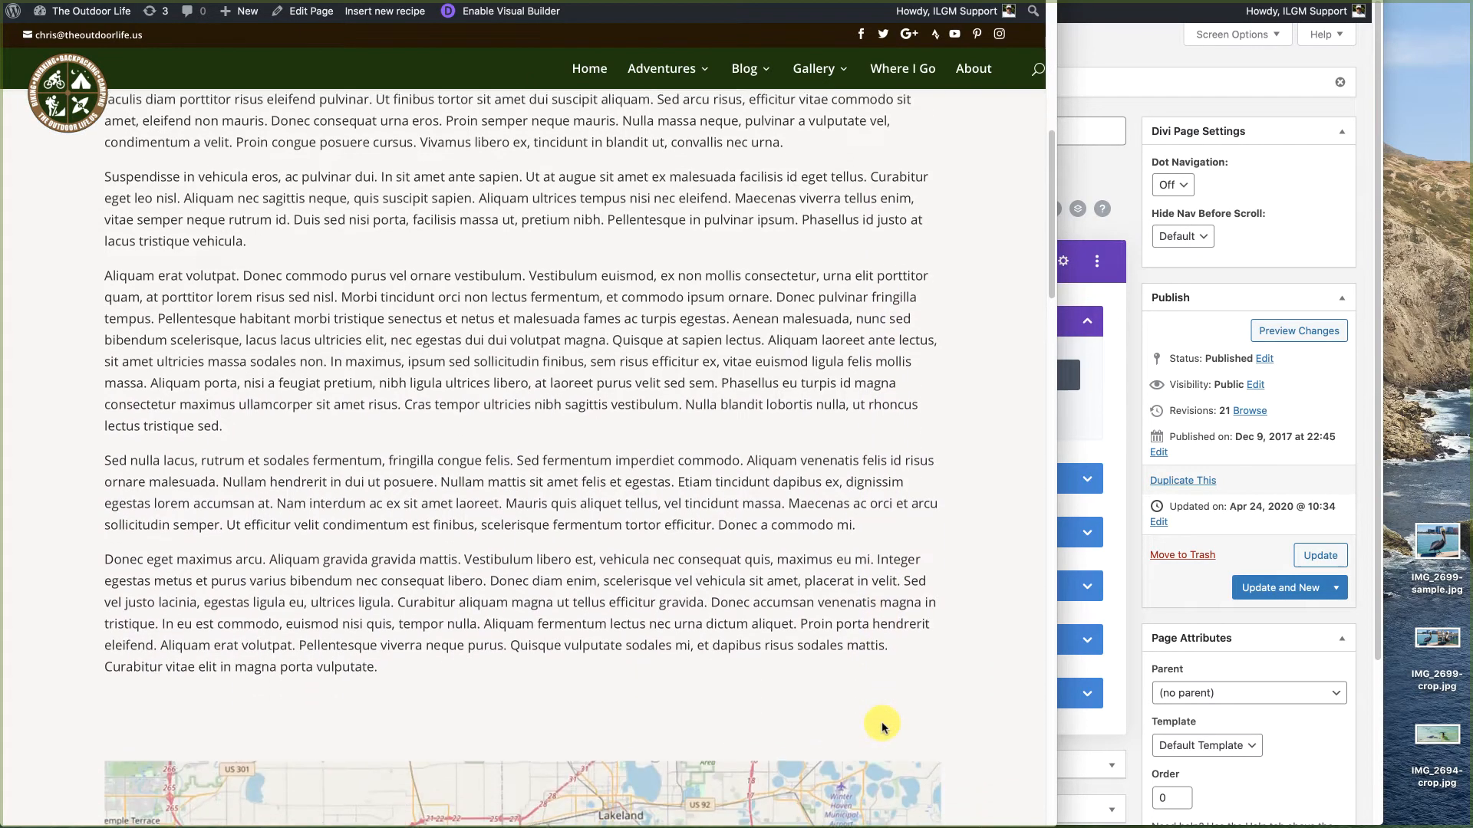
pyautogui.scroll(10, 951, 268)
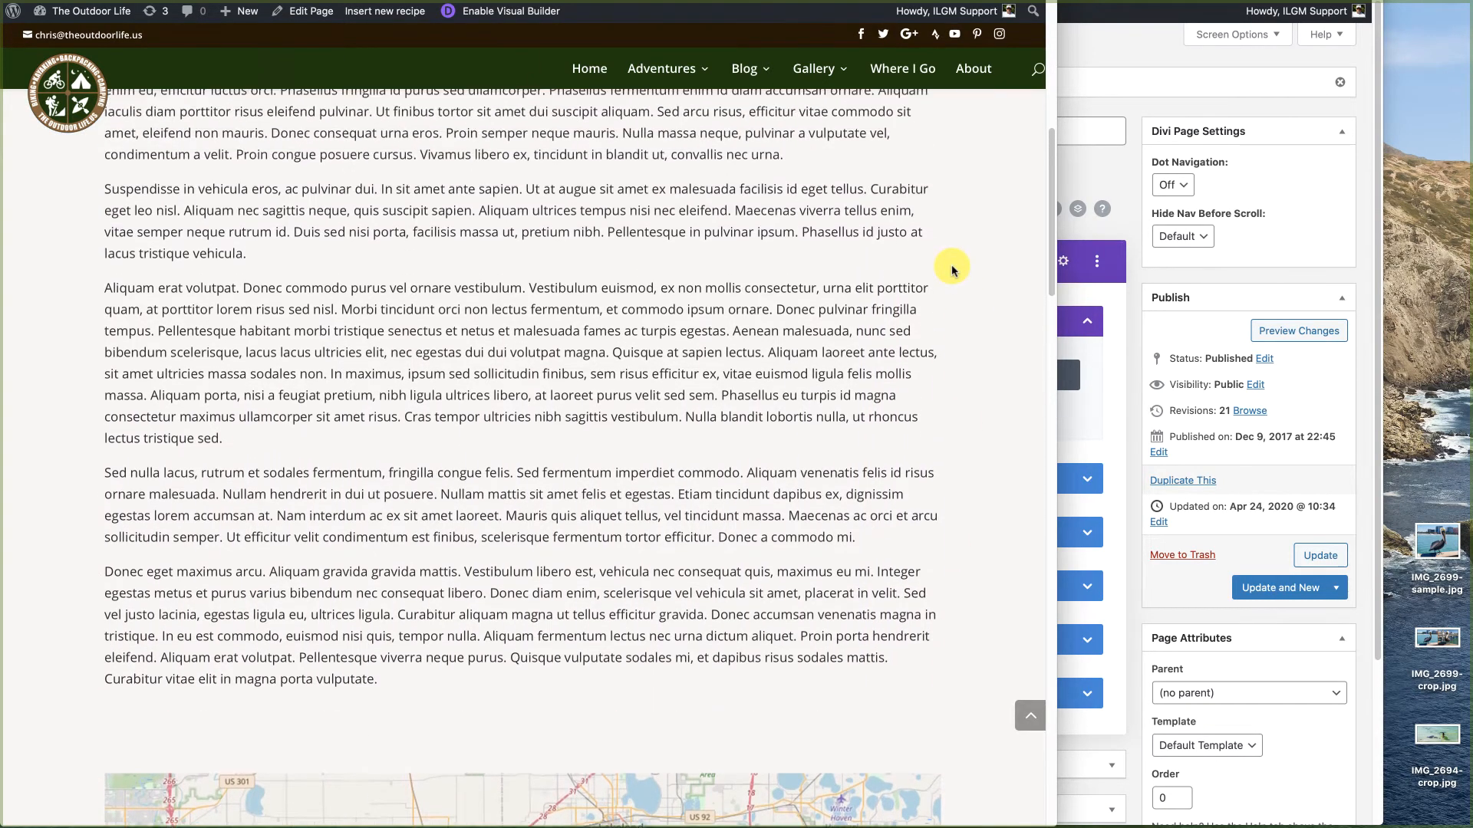
pyautogui.scroll(3, 951, 269)
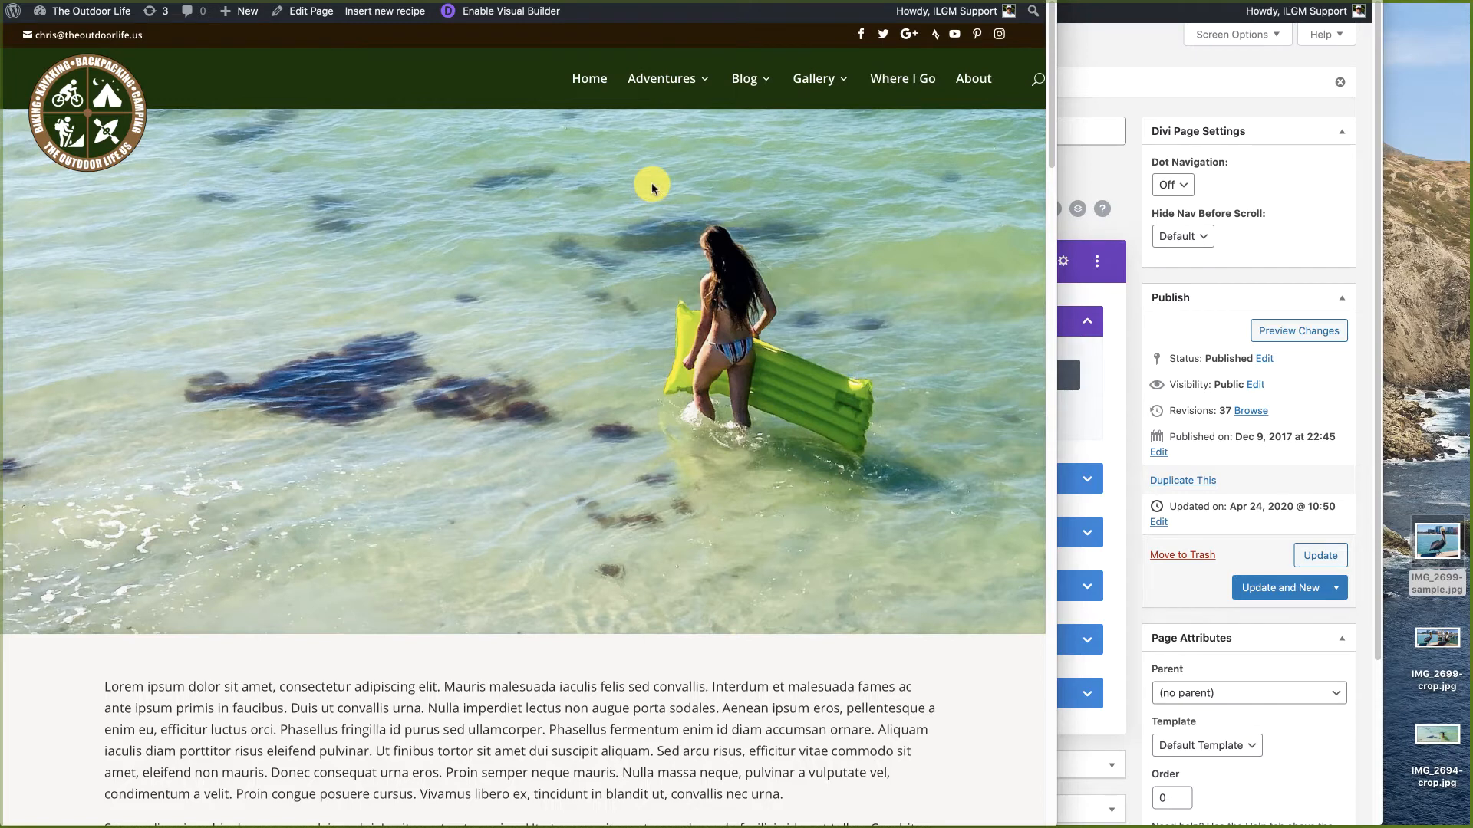
# Step: Set the Background Image Position of the Fullwidth Slider's only slide to Top Center
pyautogui.click(1117, 52)
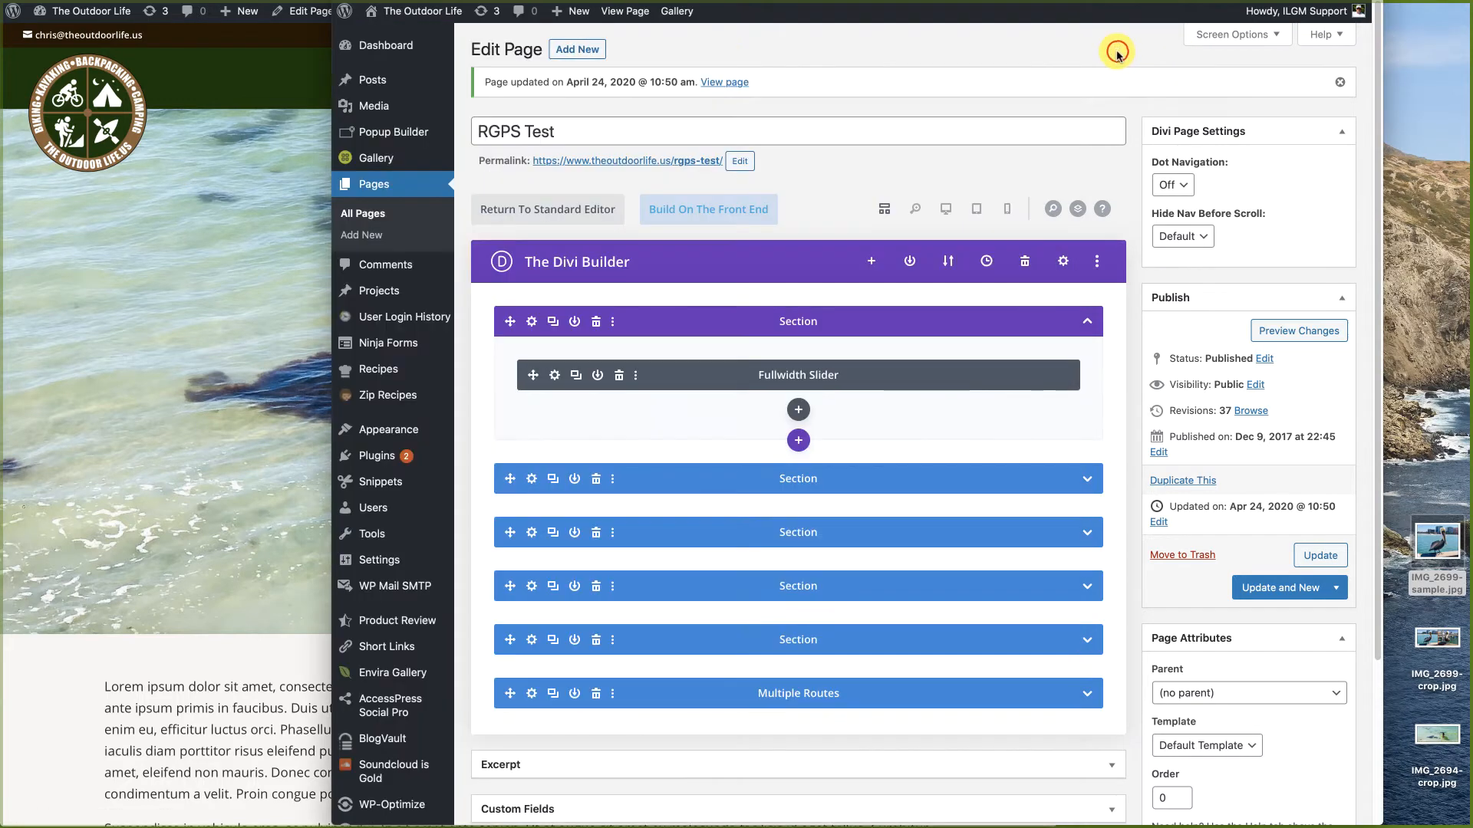
pyautogui.click(554, 376)
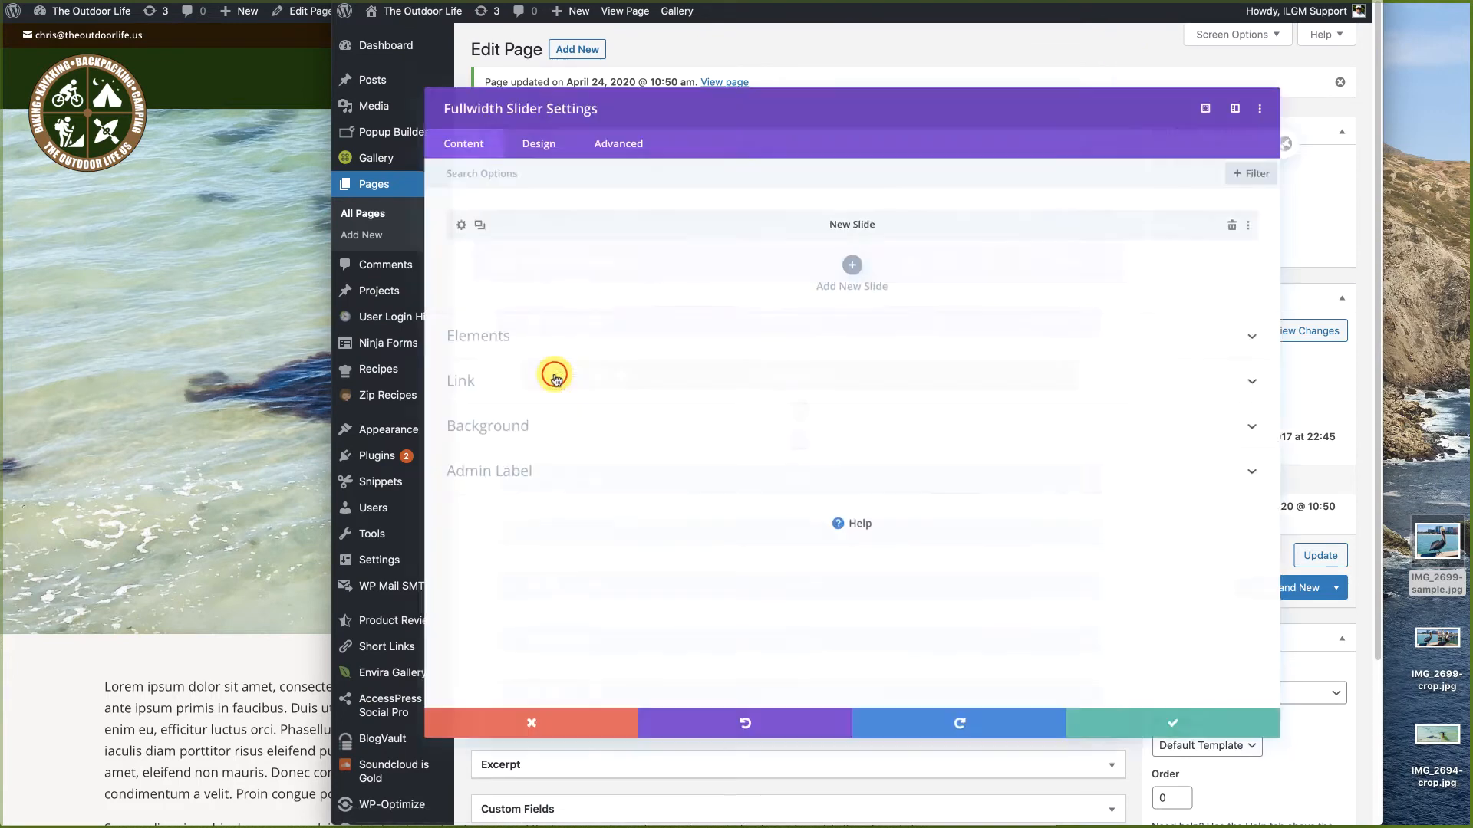
pyautogui.click(447, 219)
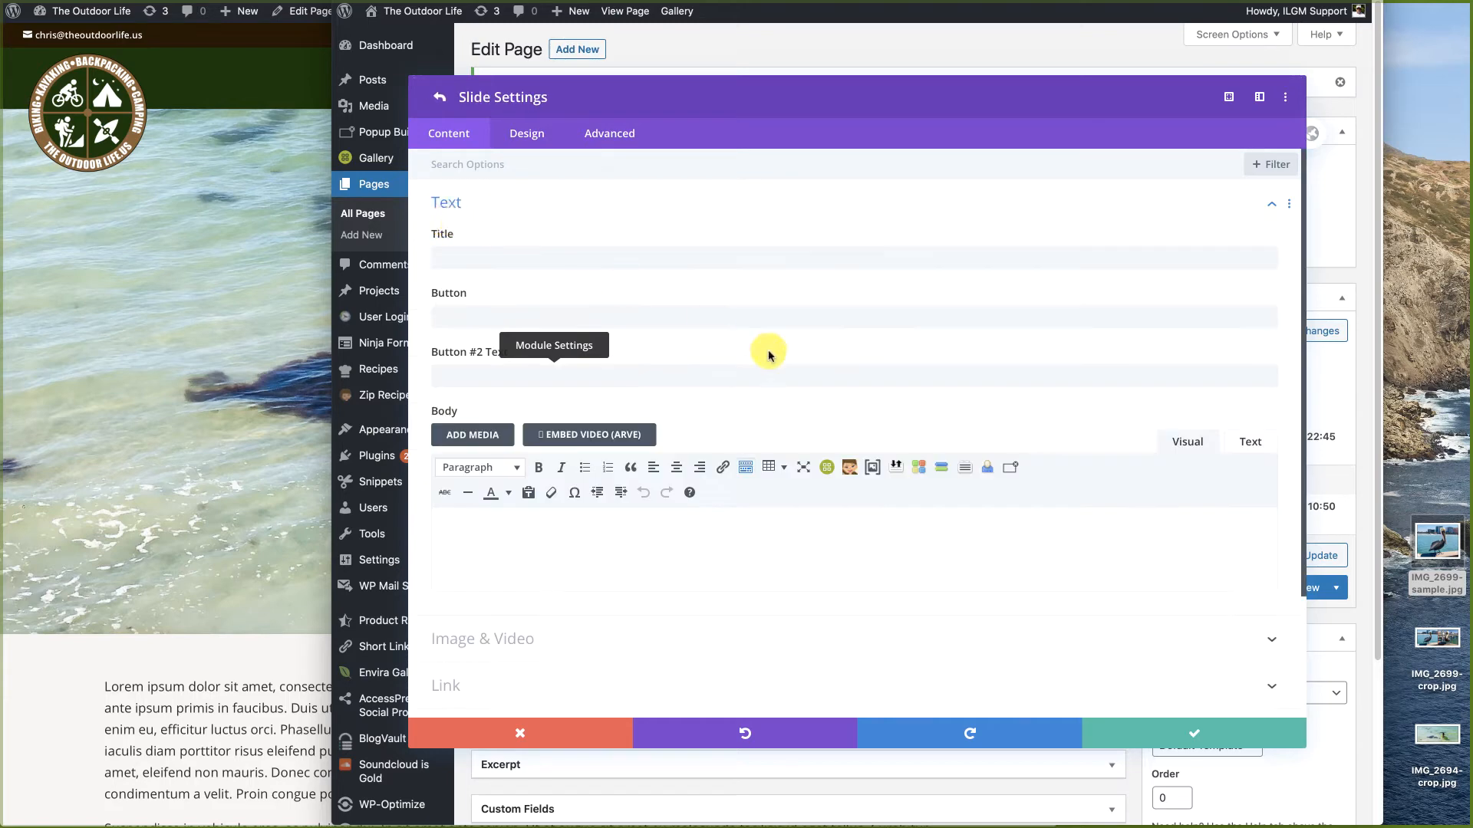
pyautogui.scroll(-3, 765, 352)
pyautogui.click(504, 577)
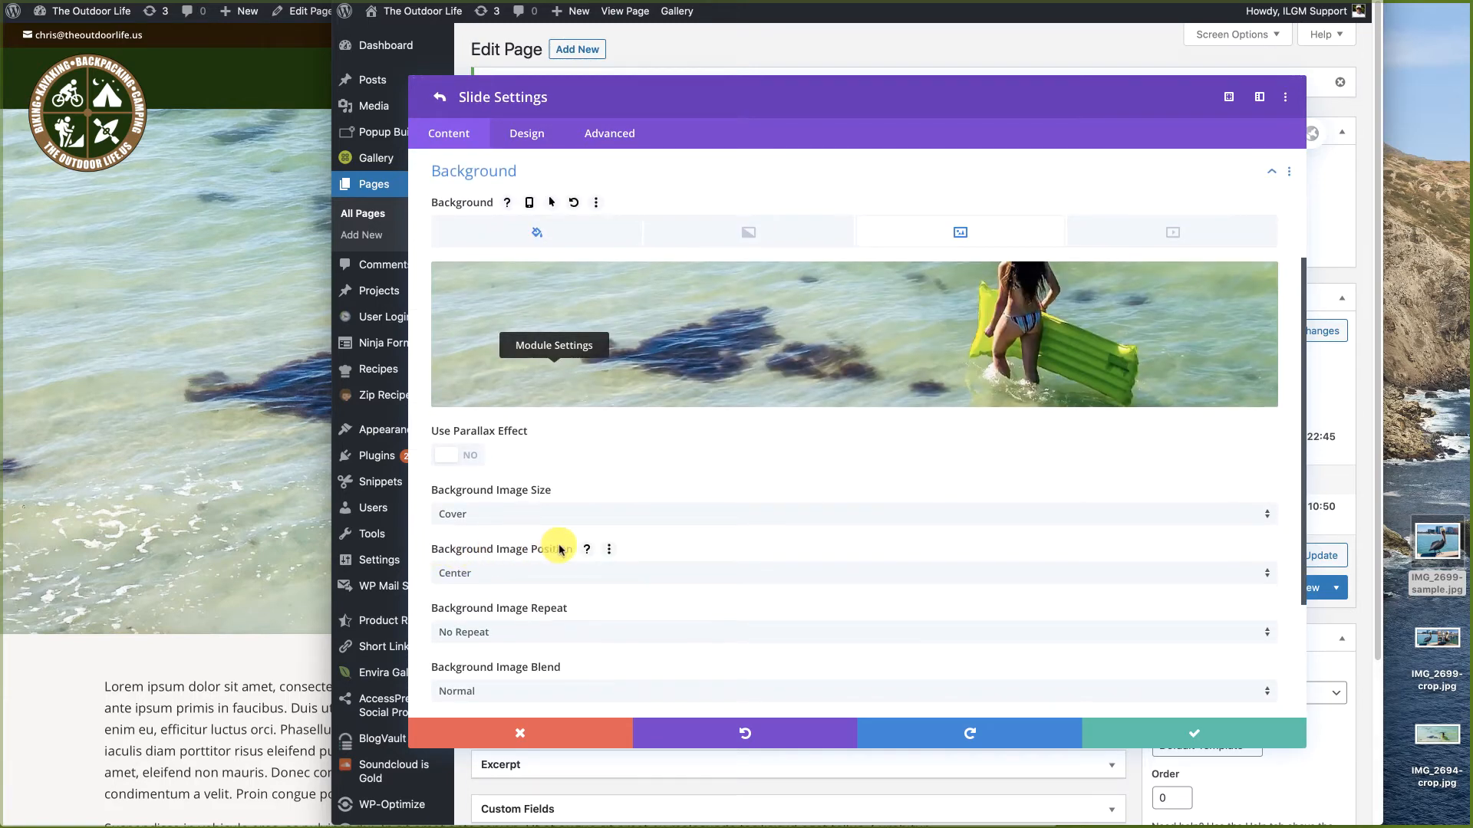
pyautogui.click(457, 573)
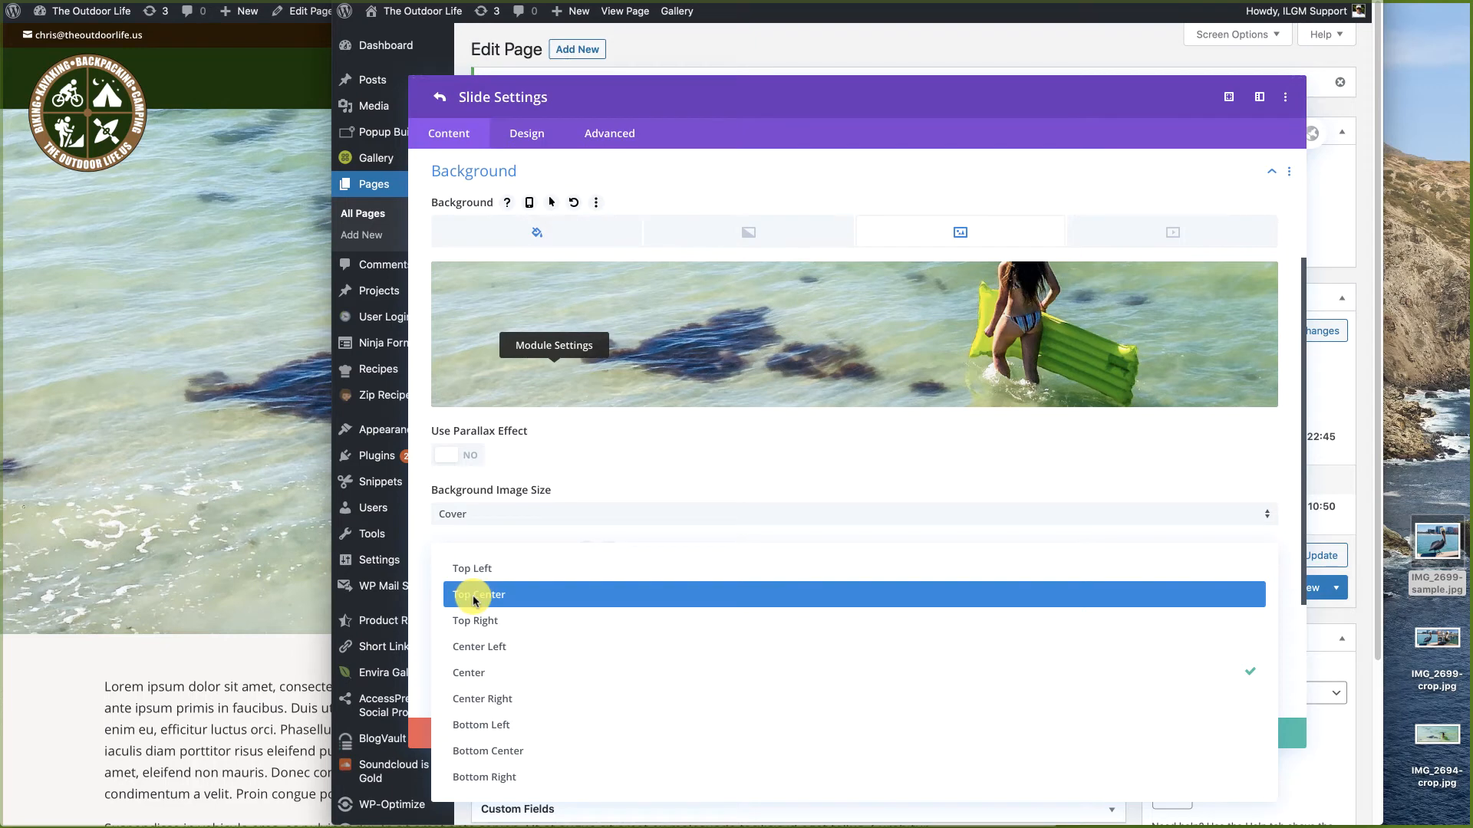
pyautogui.click(474, 599)
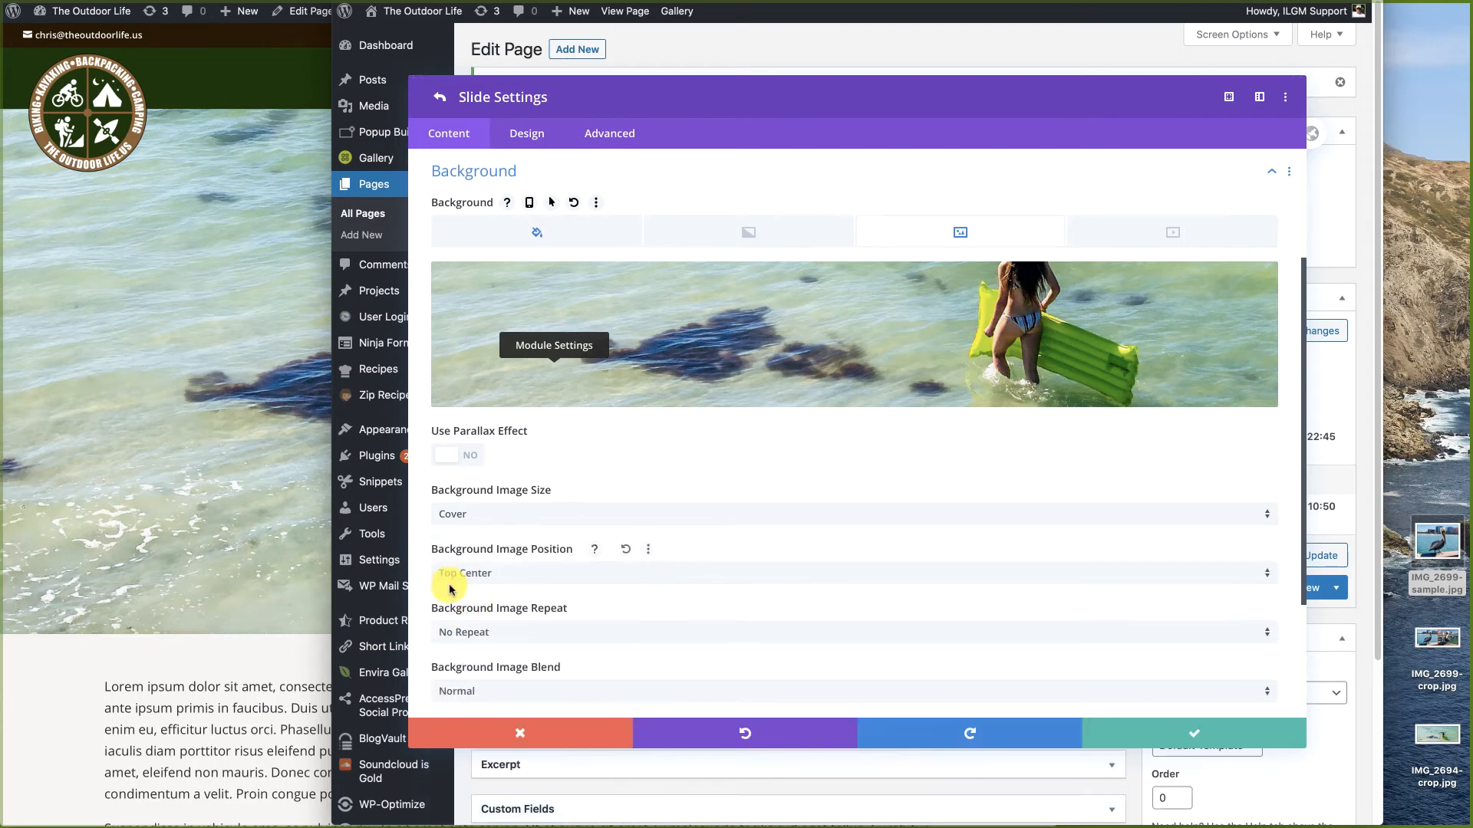
# Step: Save the slide and slider settings, then update the RGPS Test page and view the repositioned banner live
pyautogui.click(1190, 735)
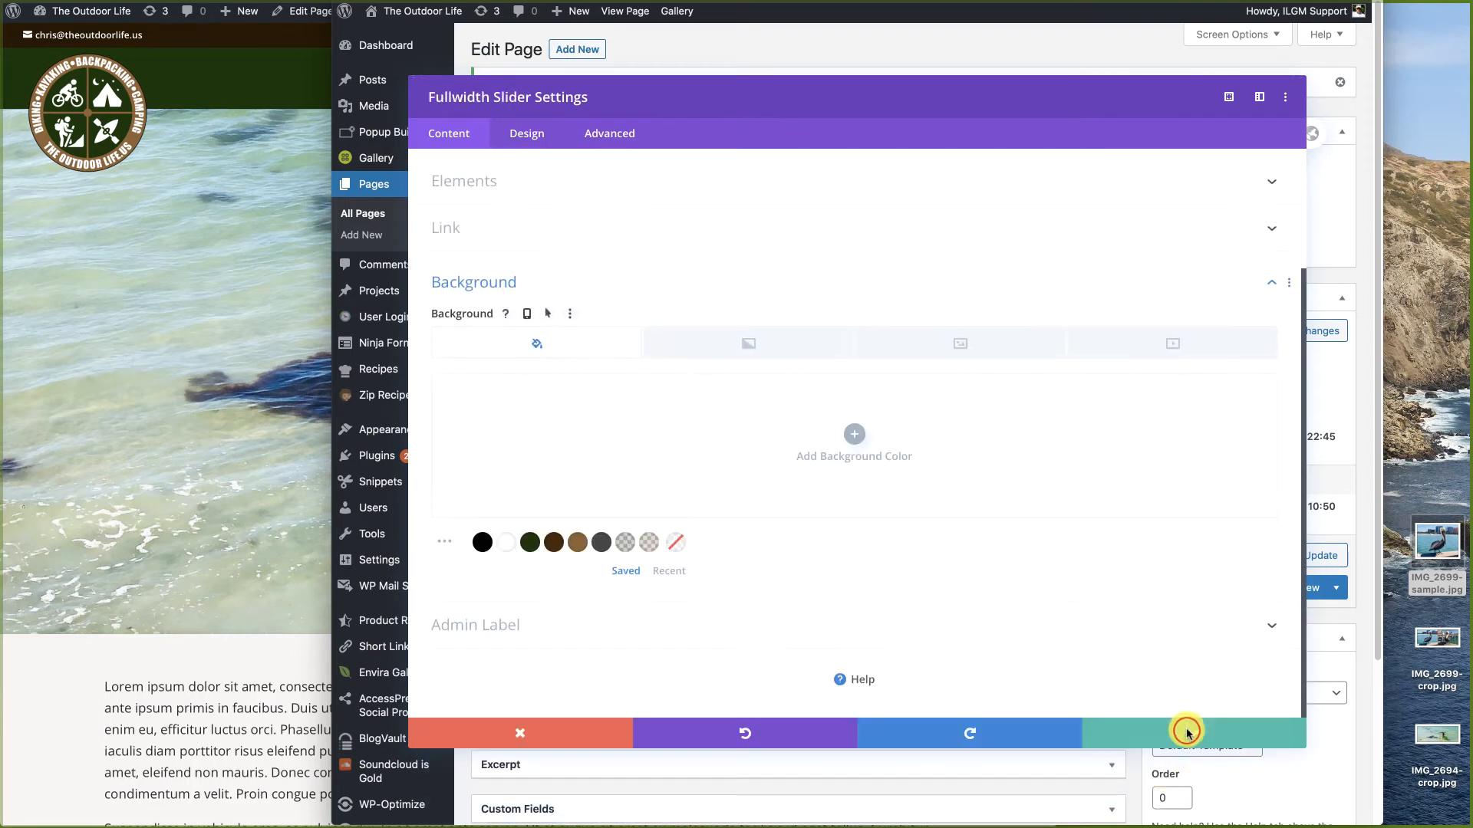
pyautogui.click(1194, 736)
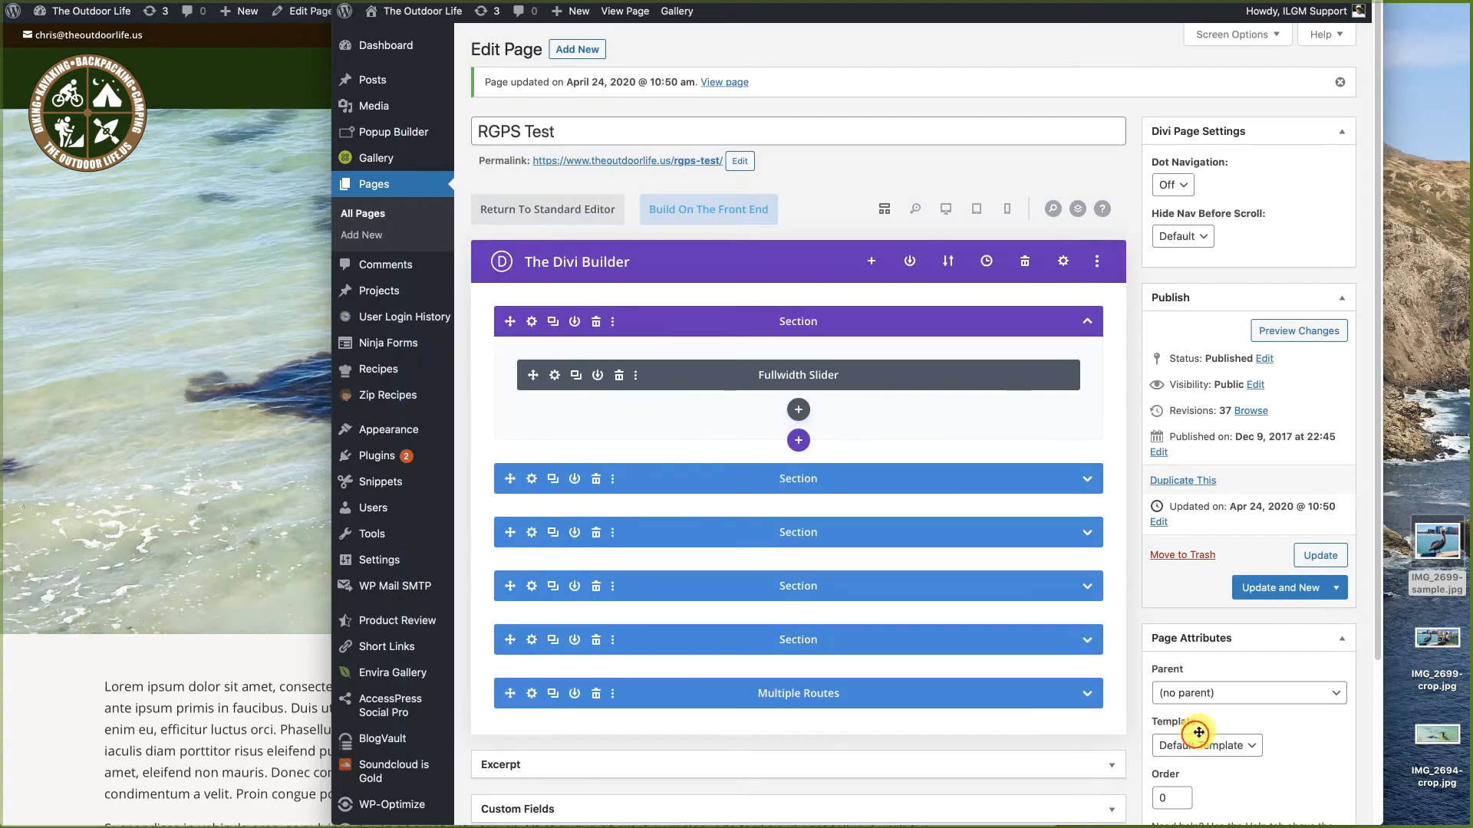
pyautogui.click(1322, 556)
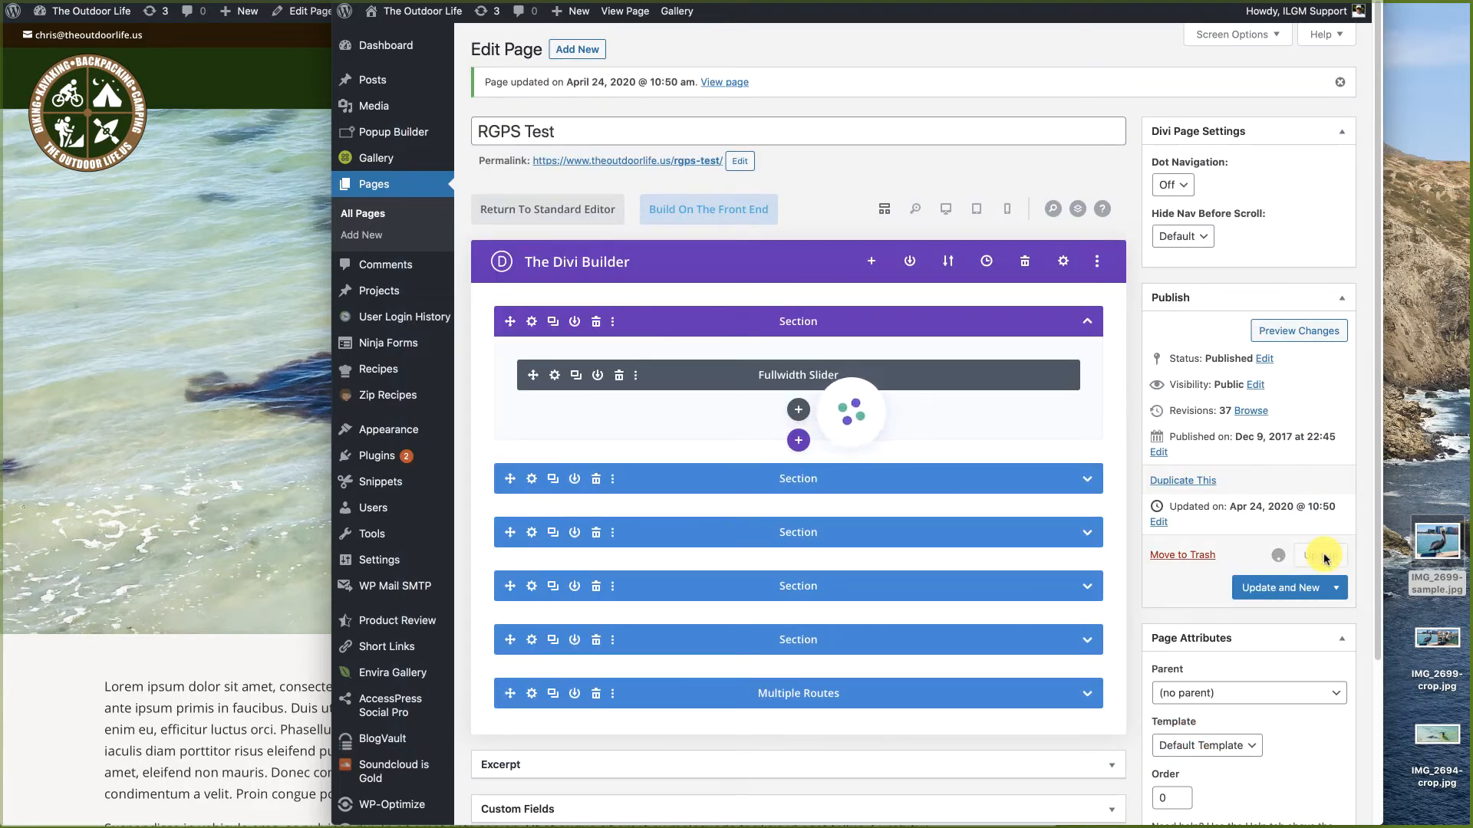
pyautogui.click(49, 709)
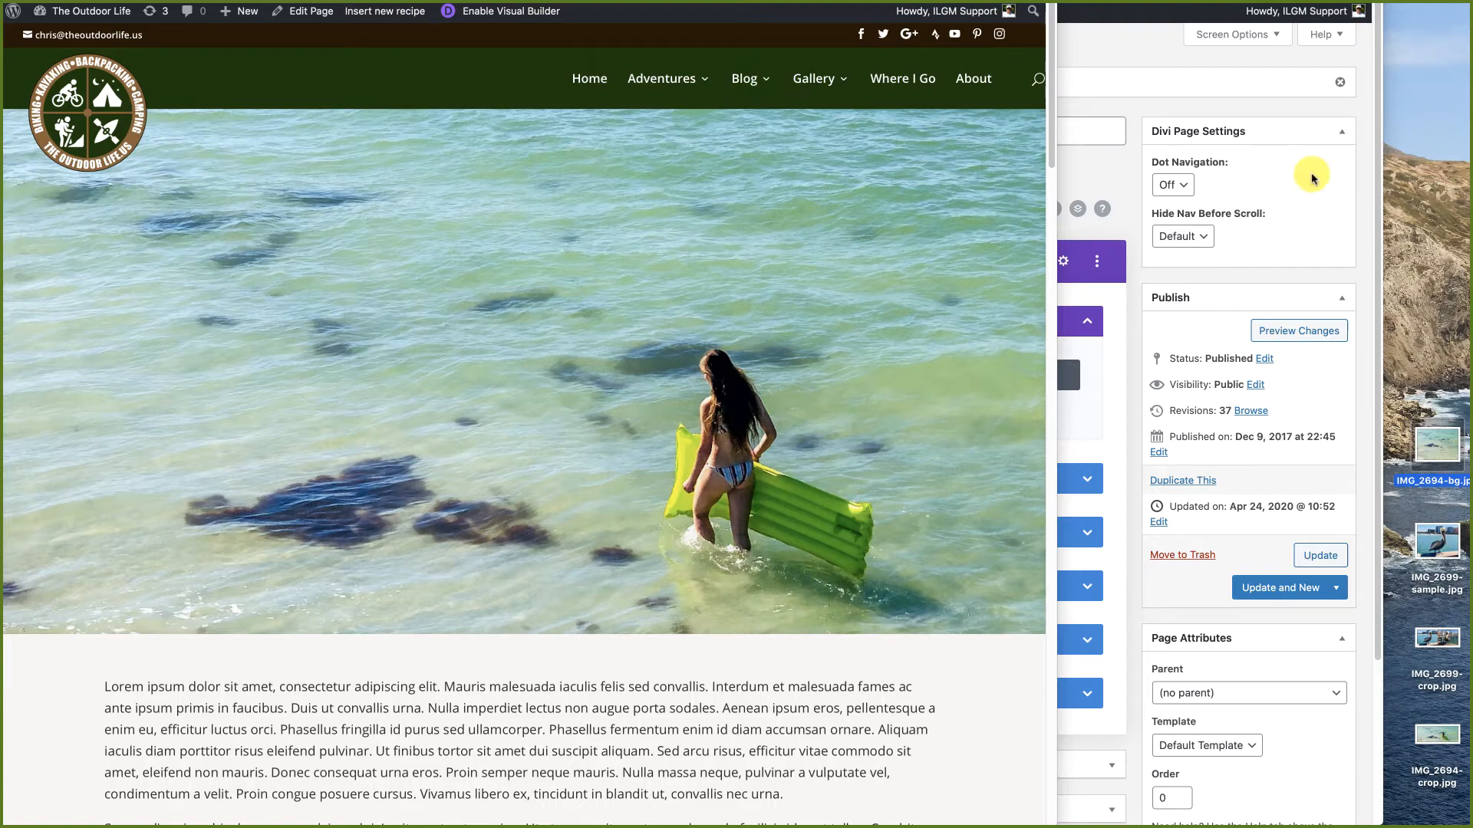
# Step: Enter "This is My Title" as the title of the Fullwidth Slider's beach slide
pyautogui.click(1155, 53)
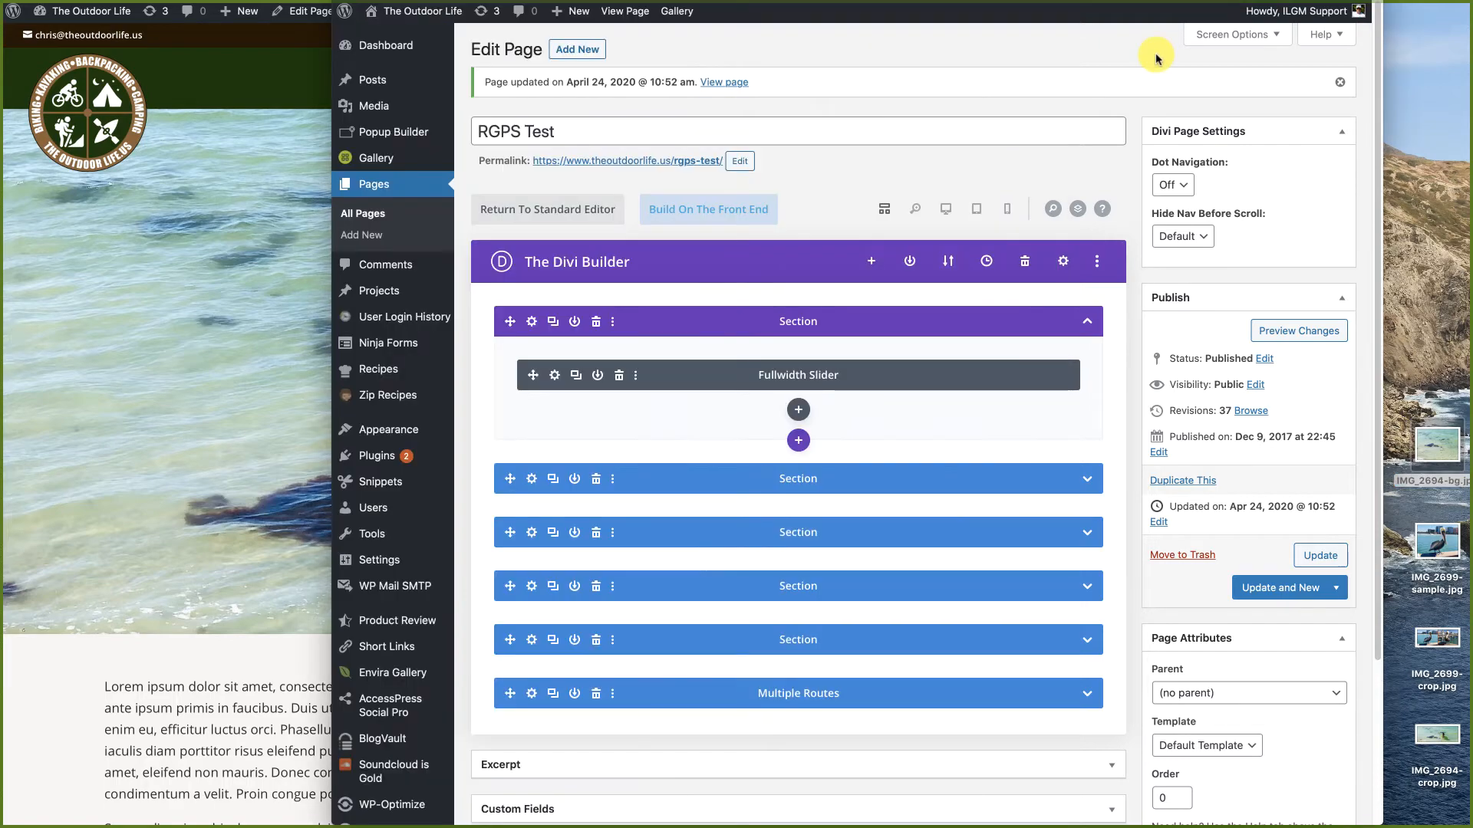
pyautogui.click(552, 375)
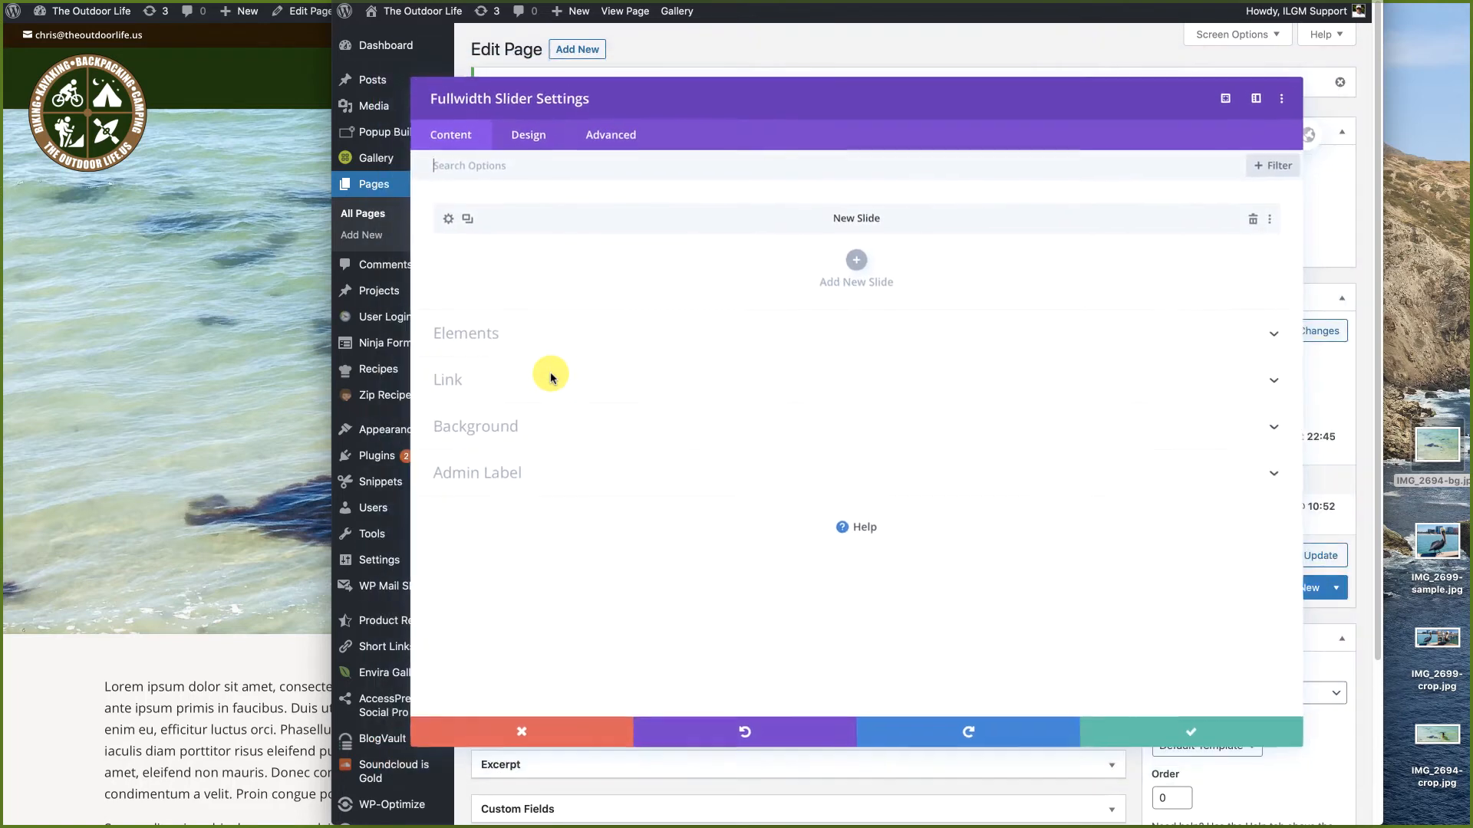
pyautogui.click(446, 221)
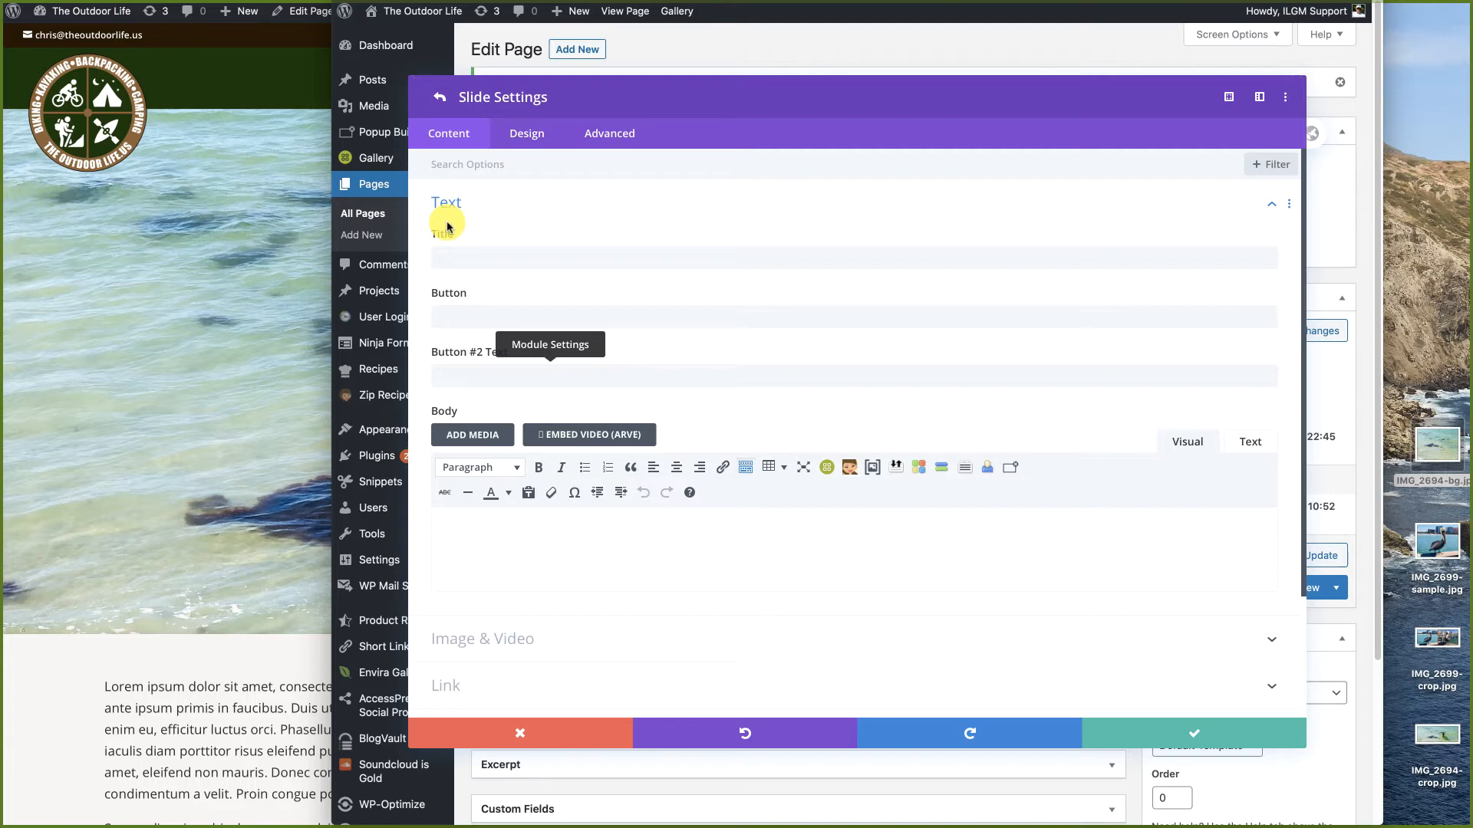
pyautogui.click(470, 258)
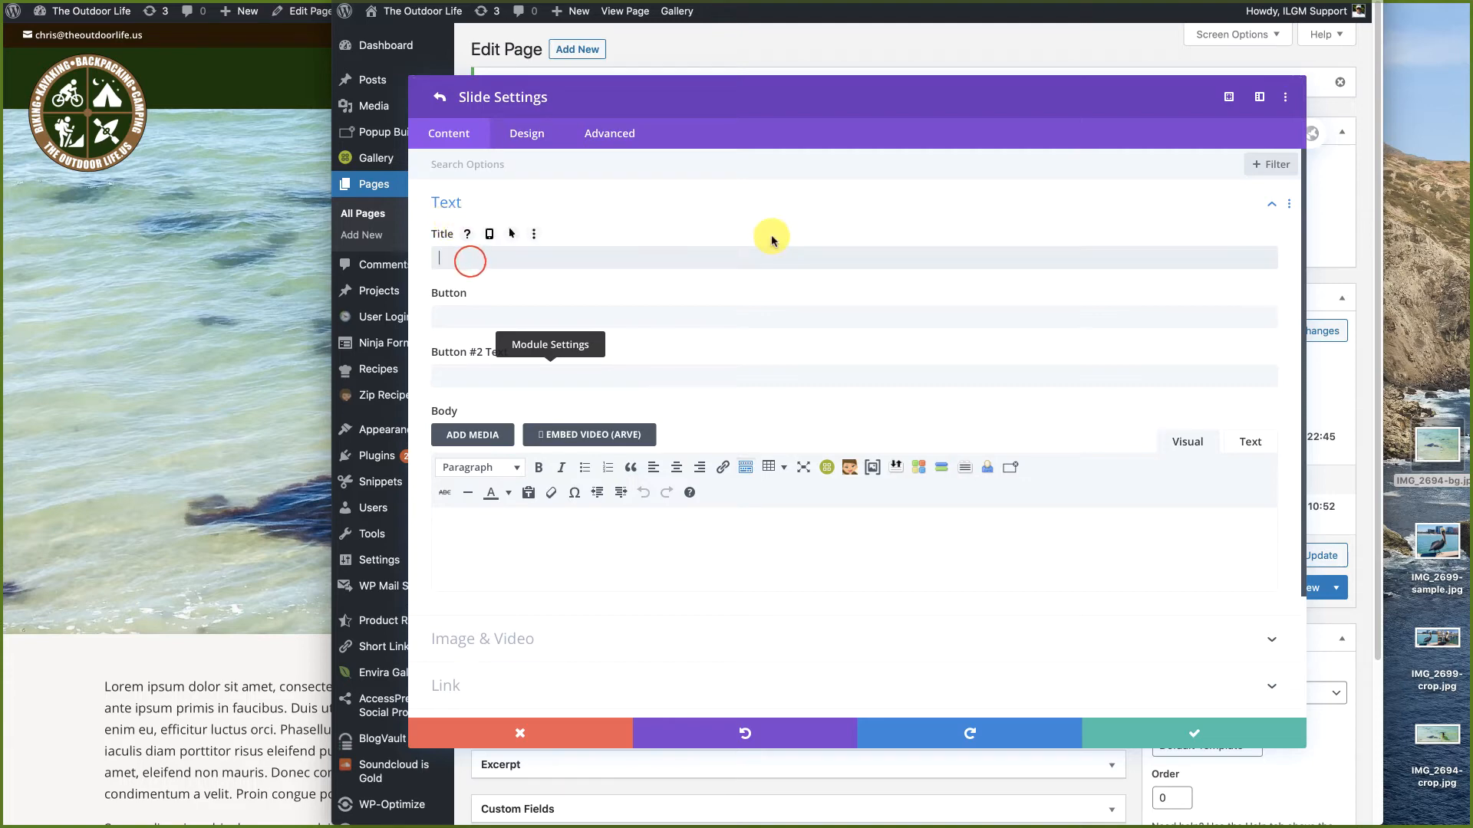
pyautogui.write('This is my Title')
pyautogui.click(480, 258)
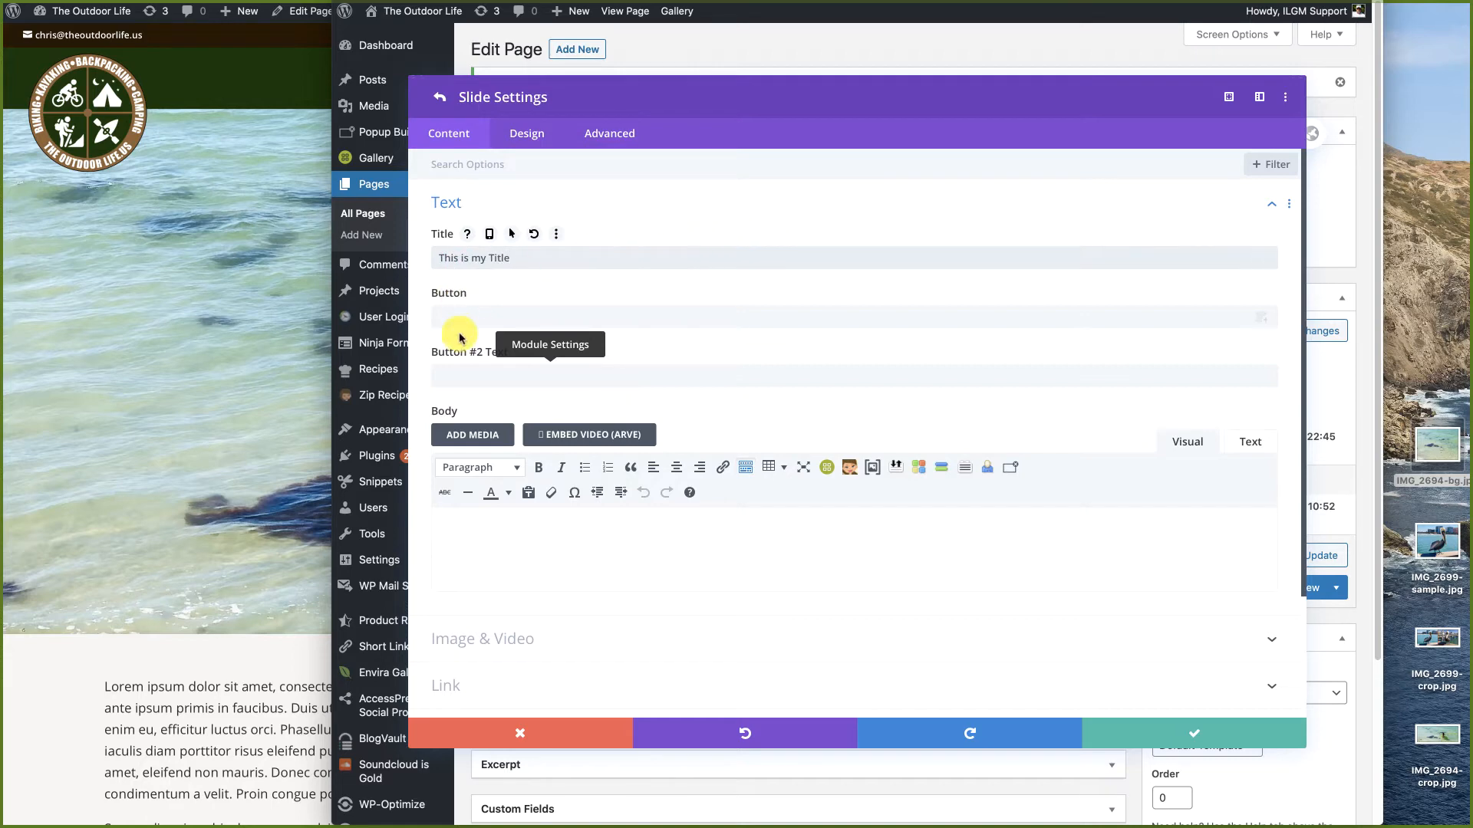
pyautogui.press('BackSpace')
pyautogui.write('M')
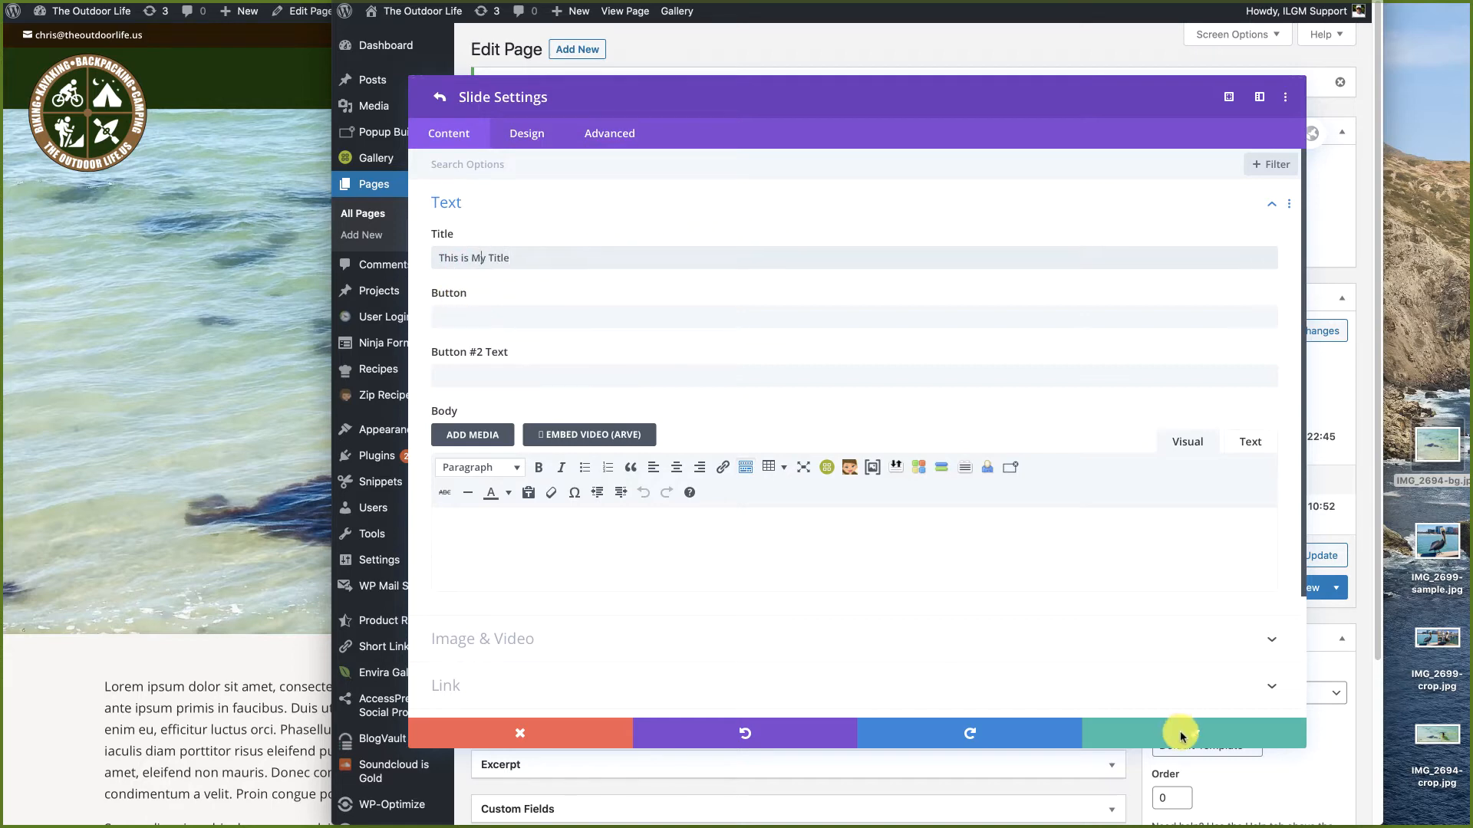
# Step: Save the titled slide and update the page, then check the title on the live banner
pyautogui.click(1182, 736)
pyautogui.click(1183, 732)
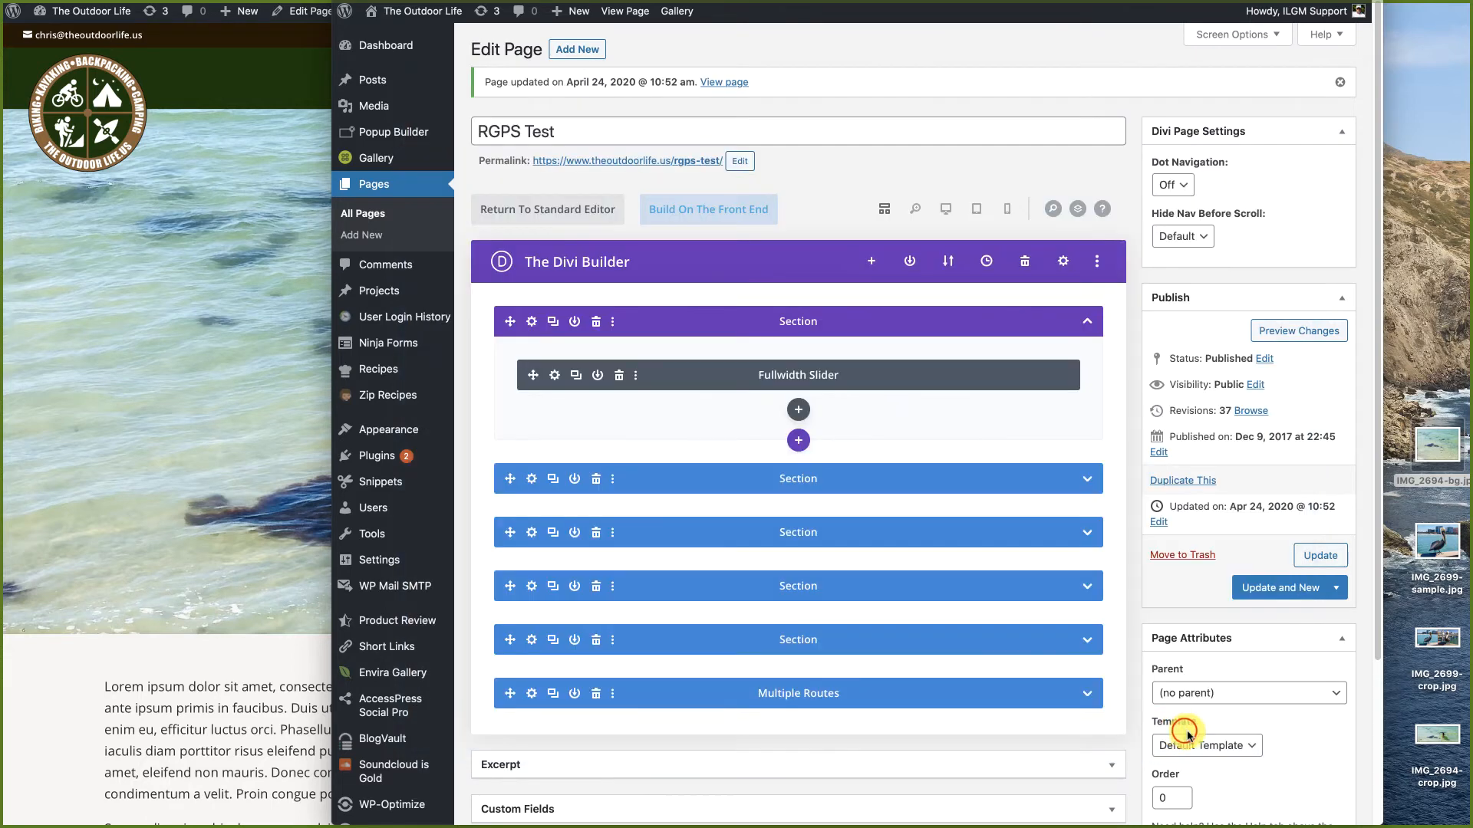
pyautogui.click(1311, 565)
pyautogui.click(48, 719)
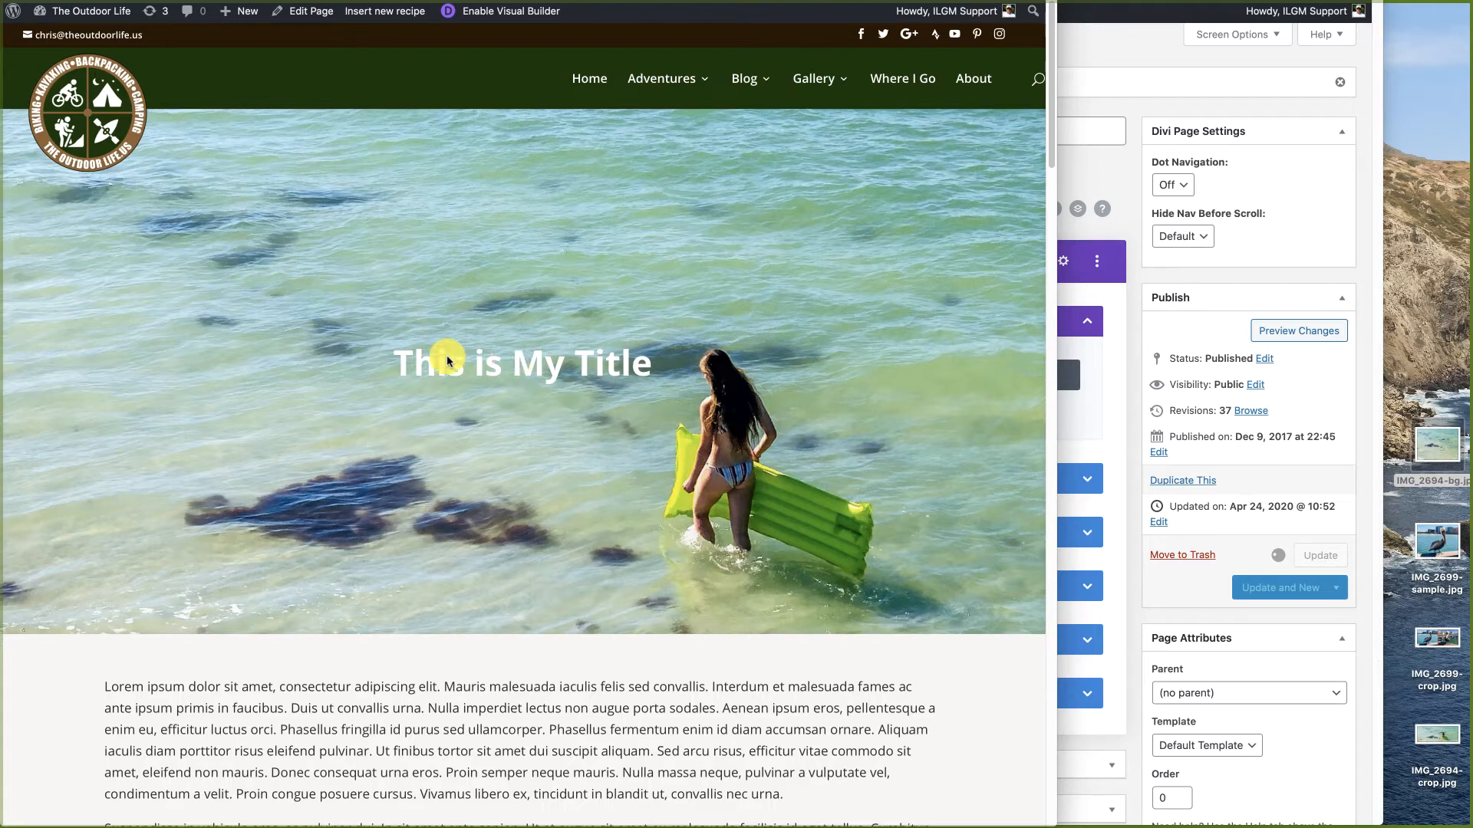
pyautogui.click(1120, 42)
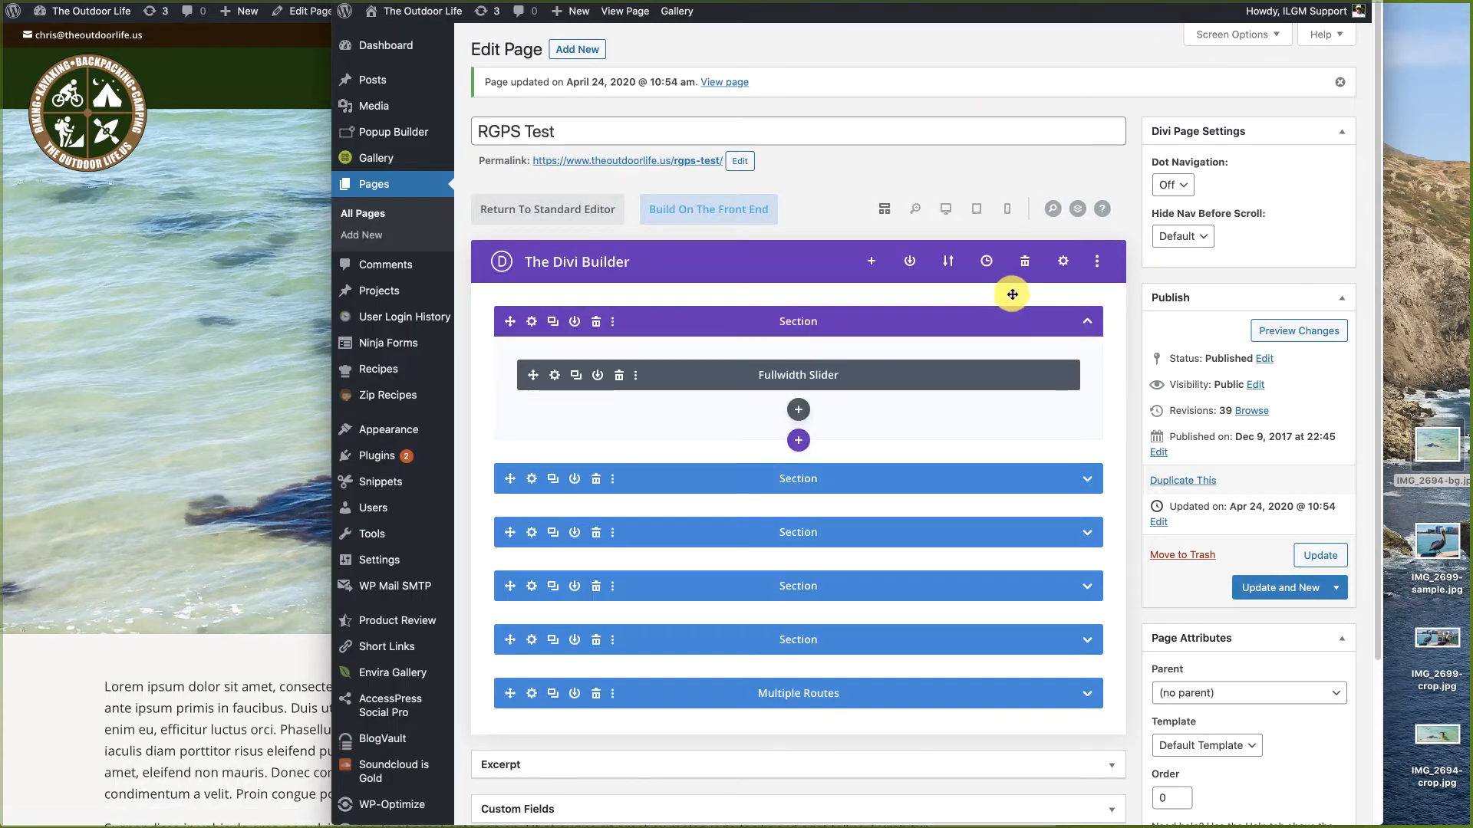
# Step: Add a button with the text "View More Info" to the Fullwidth Slider's "This is My Title" slide
pyautogui.click(555, 375)
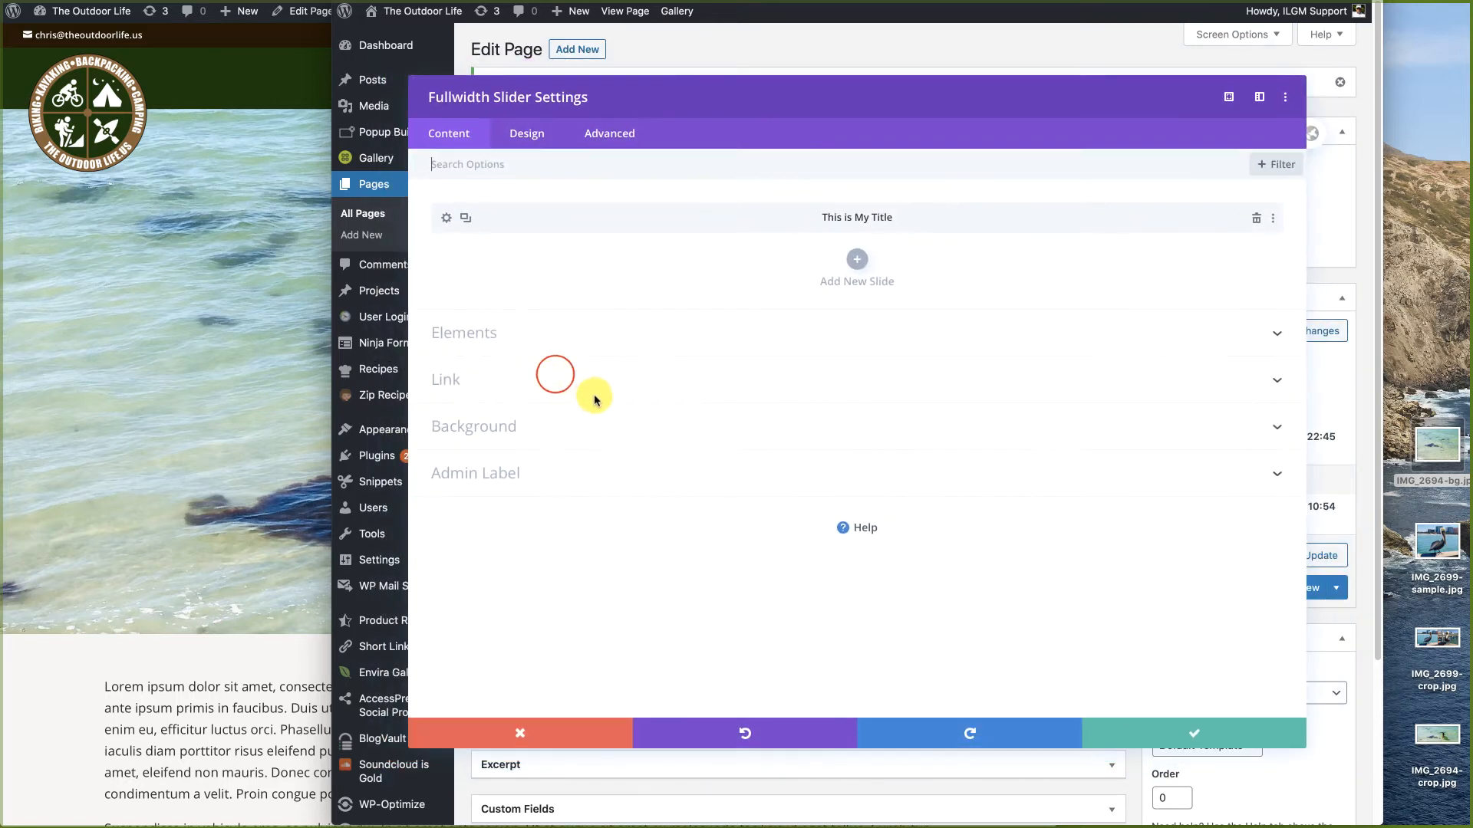
pyautogui.click(445, 218)
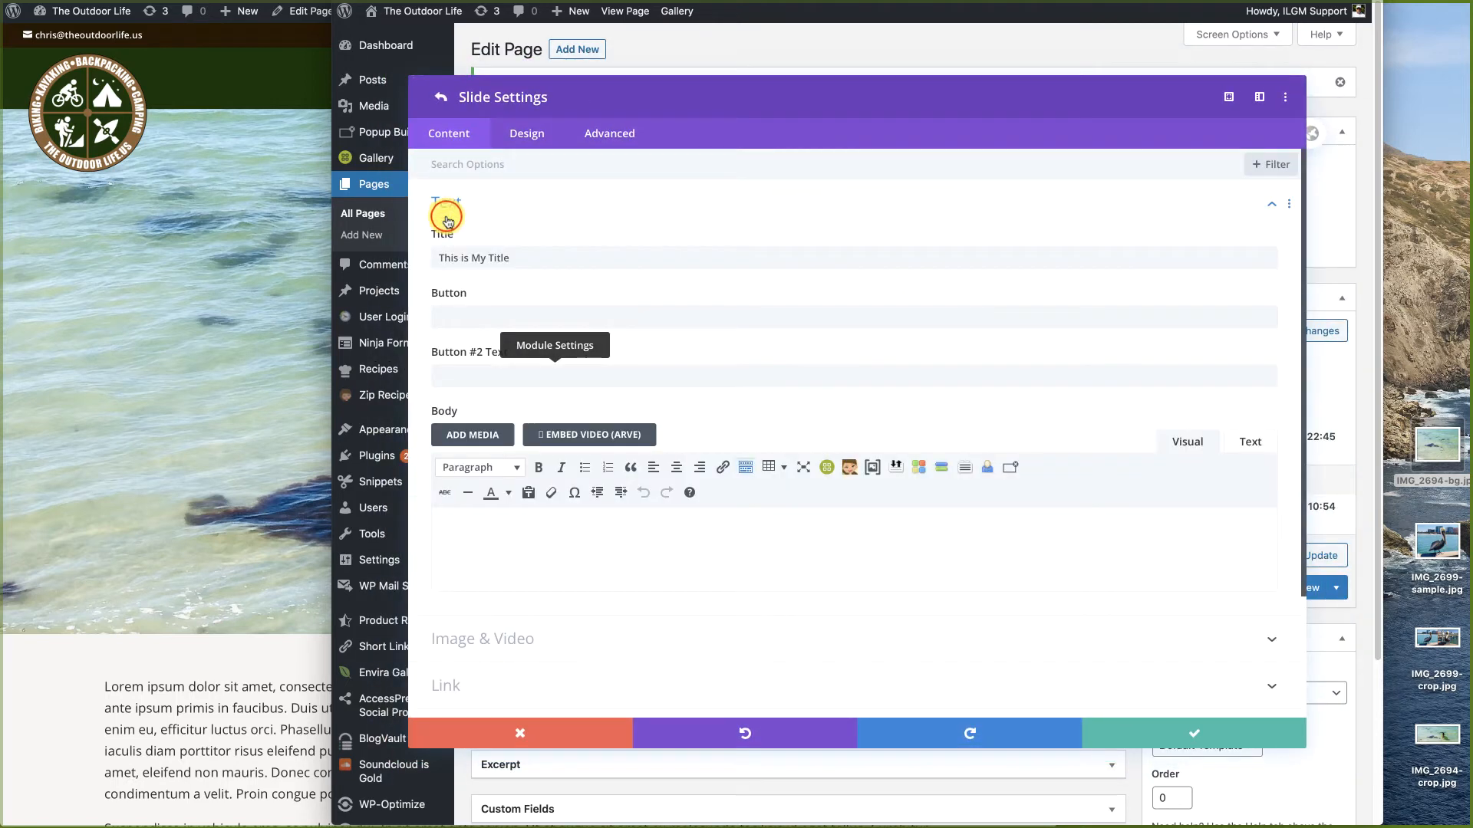
pyautogui.click(456, 320)
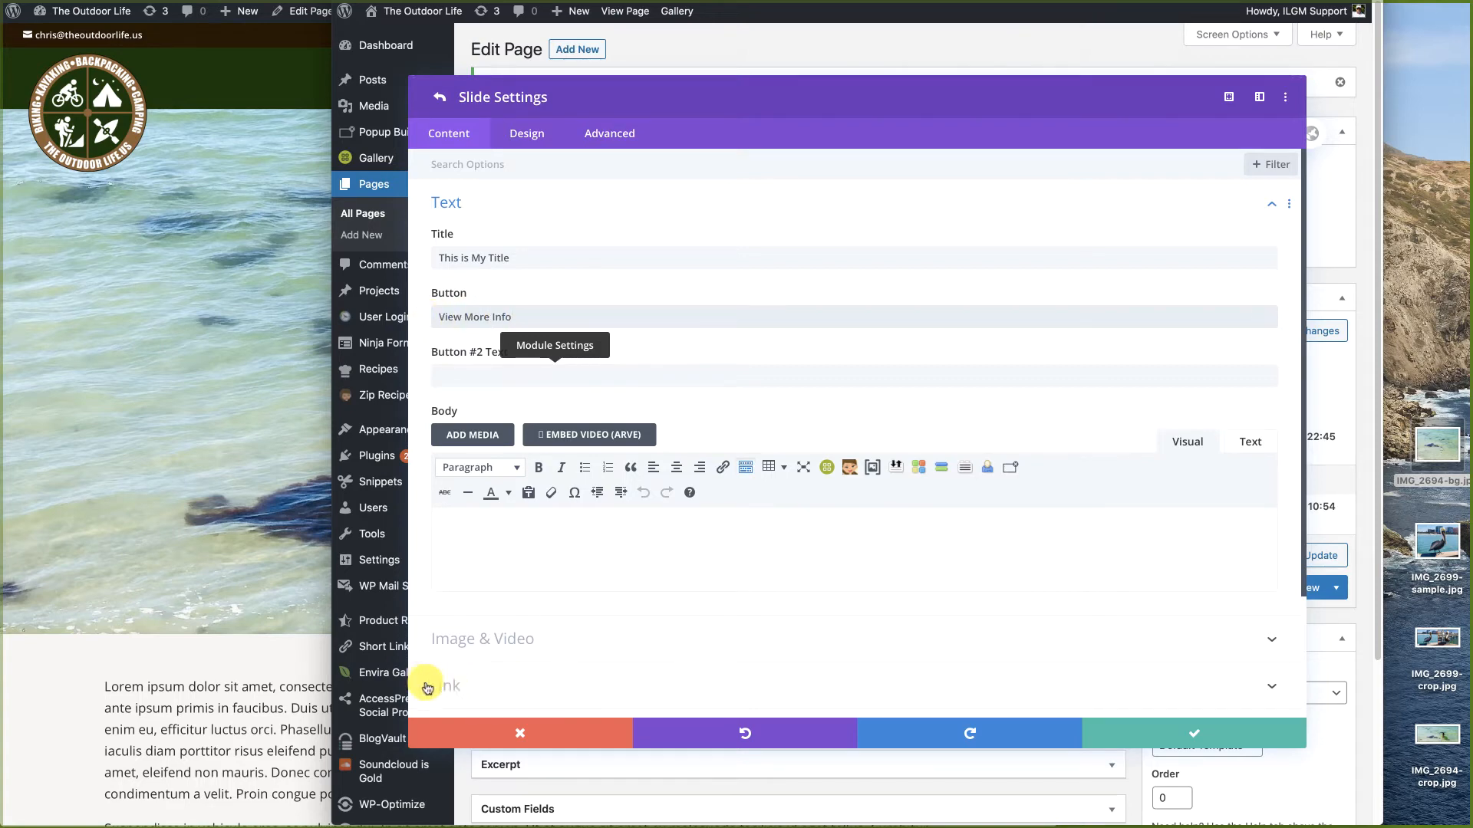
pyautogui.click(450, 685)
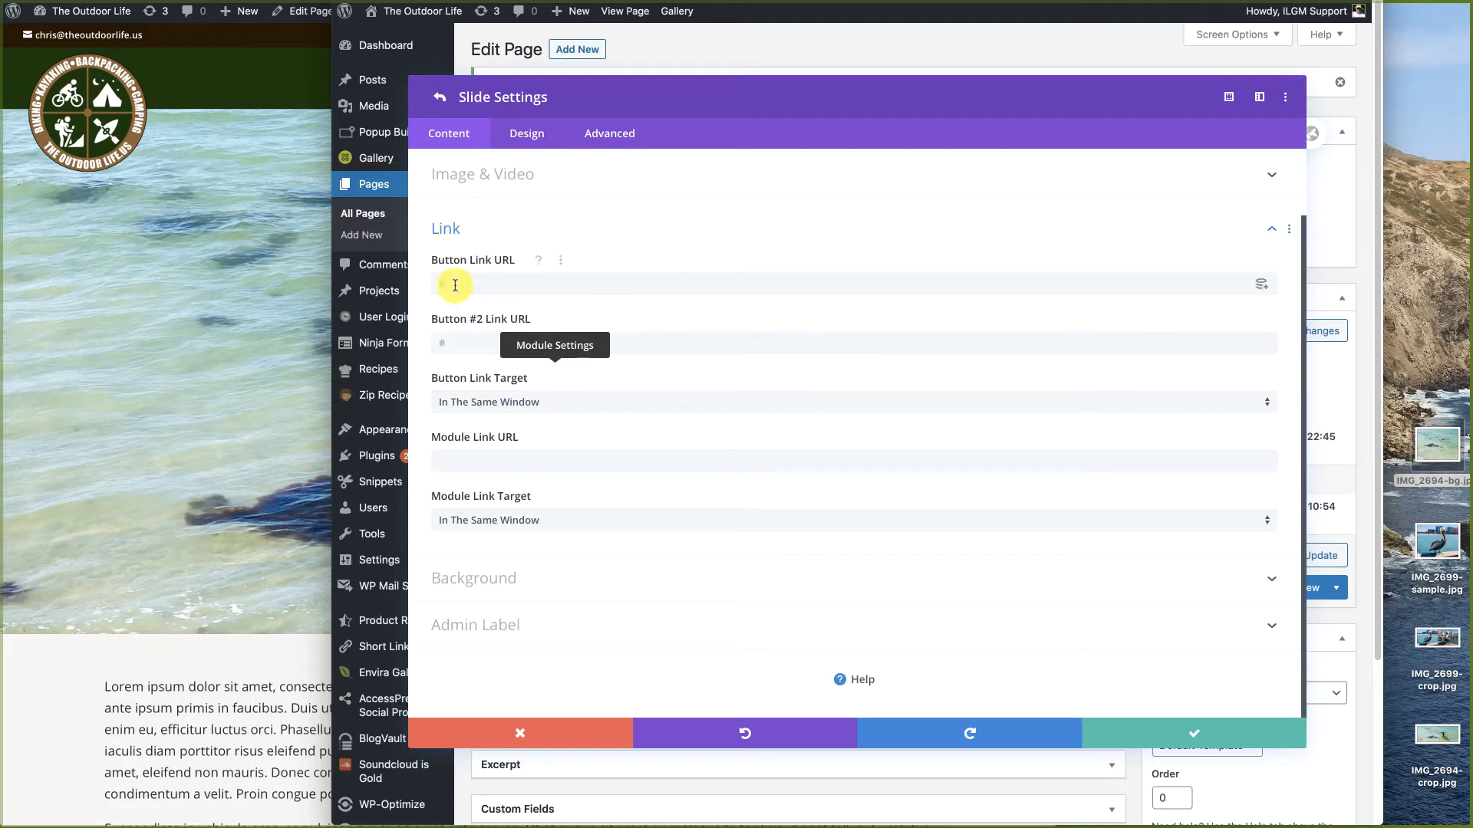
pyautogui.click(457, 281)
pyautogui.write('https://www.ilgmcom')
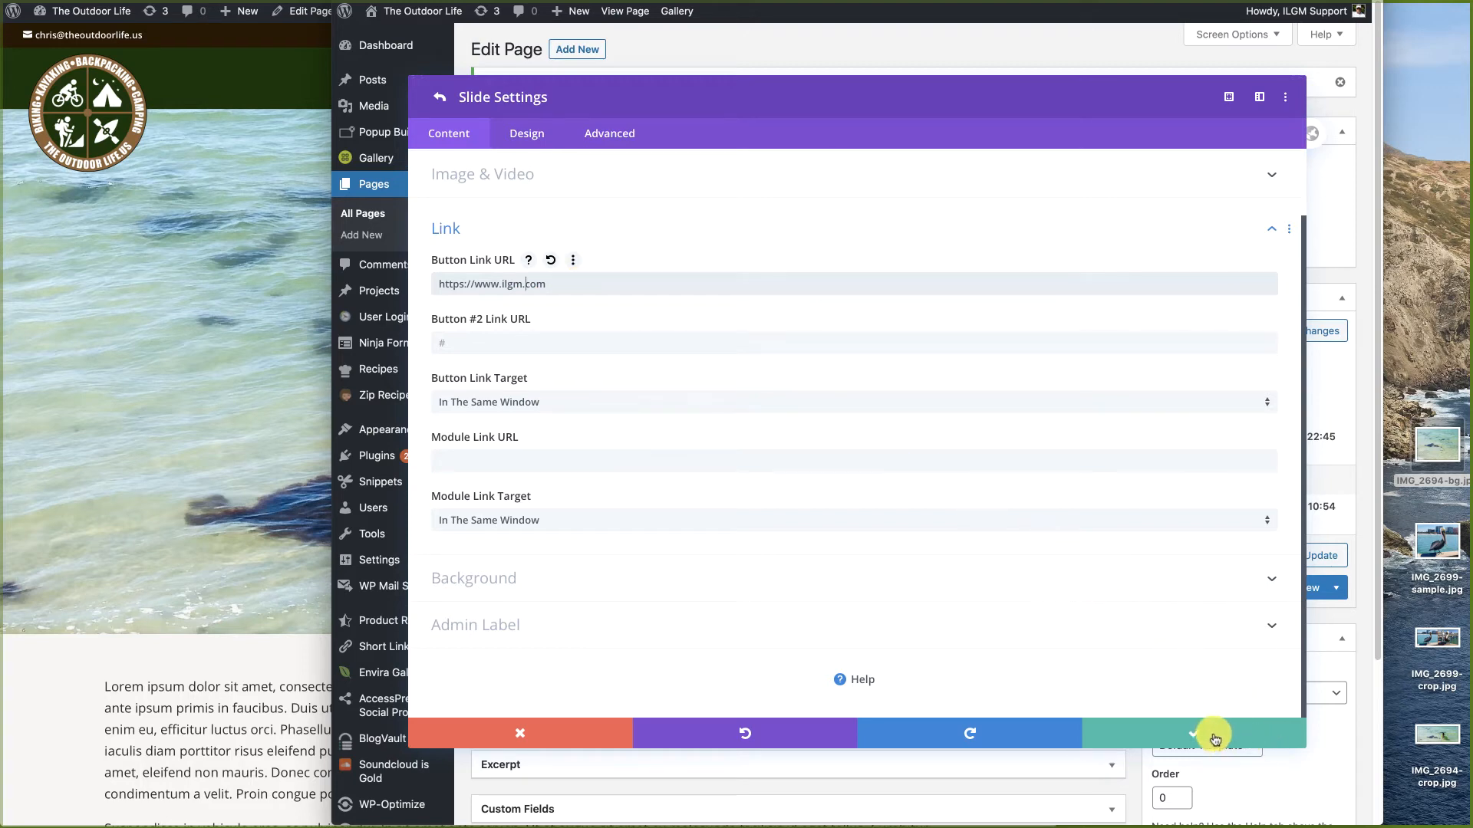
pyautogui.click(462, 403)
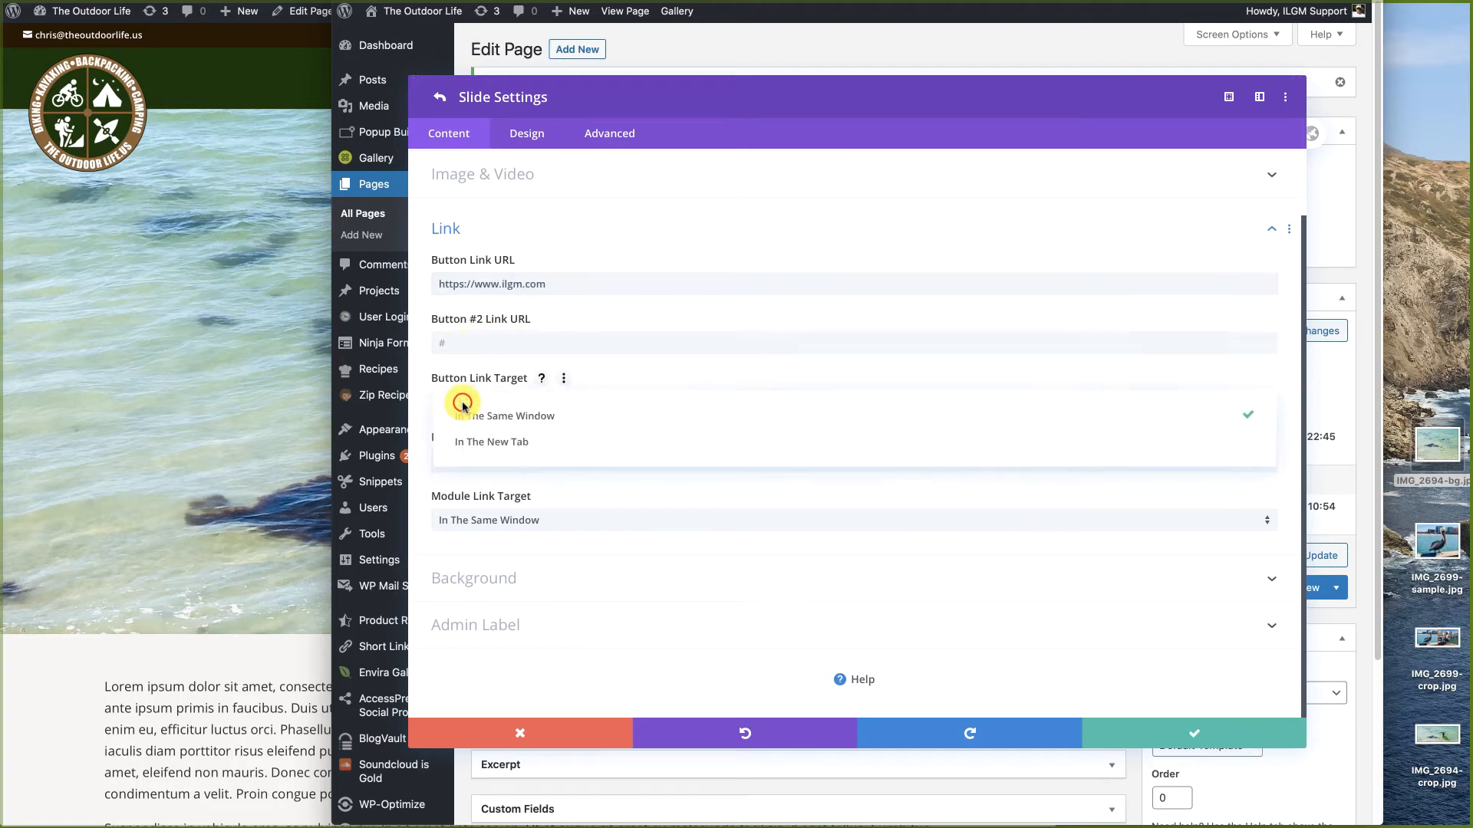
pyautogui.click(498, 444)
# Step: Save the slide and slider settings, update the page, and test the View More Info link on the live banner
pyautogui.click(1198, 738)
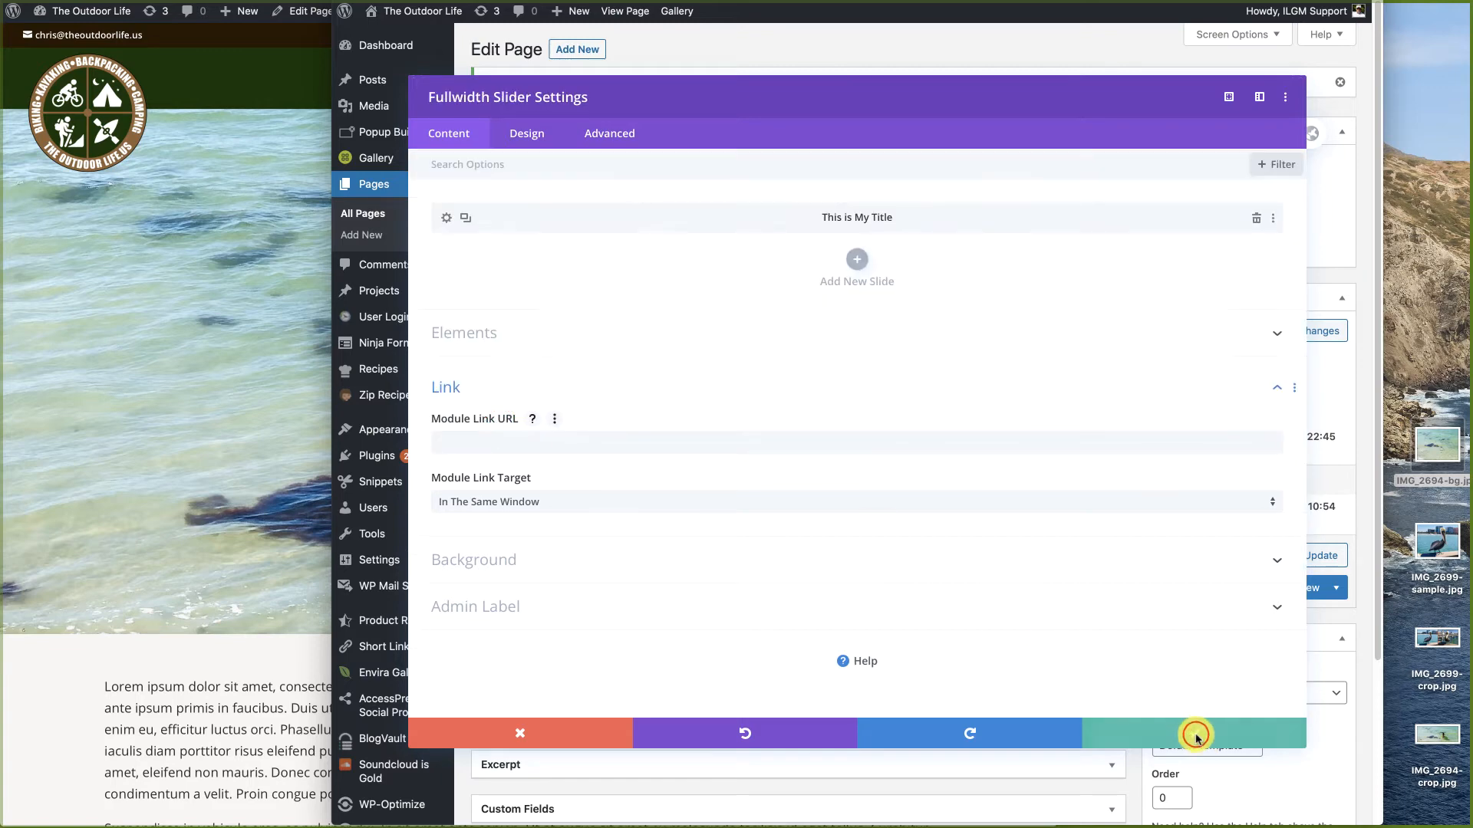
pyautogui.click(1197, 737)
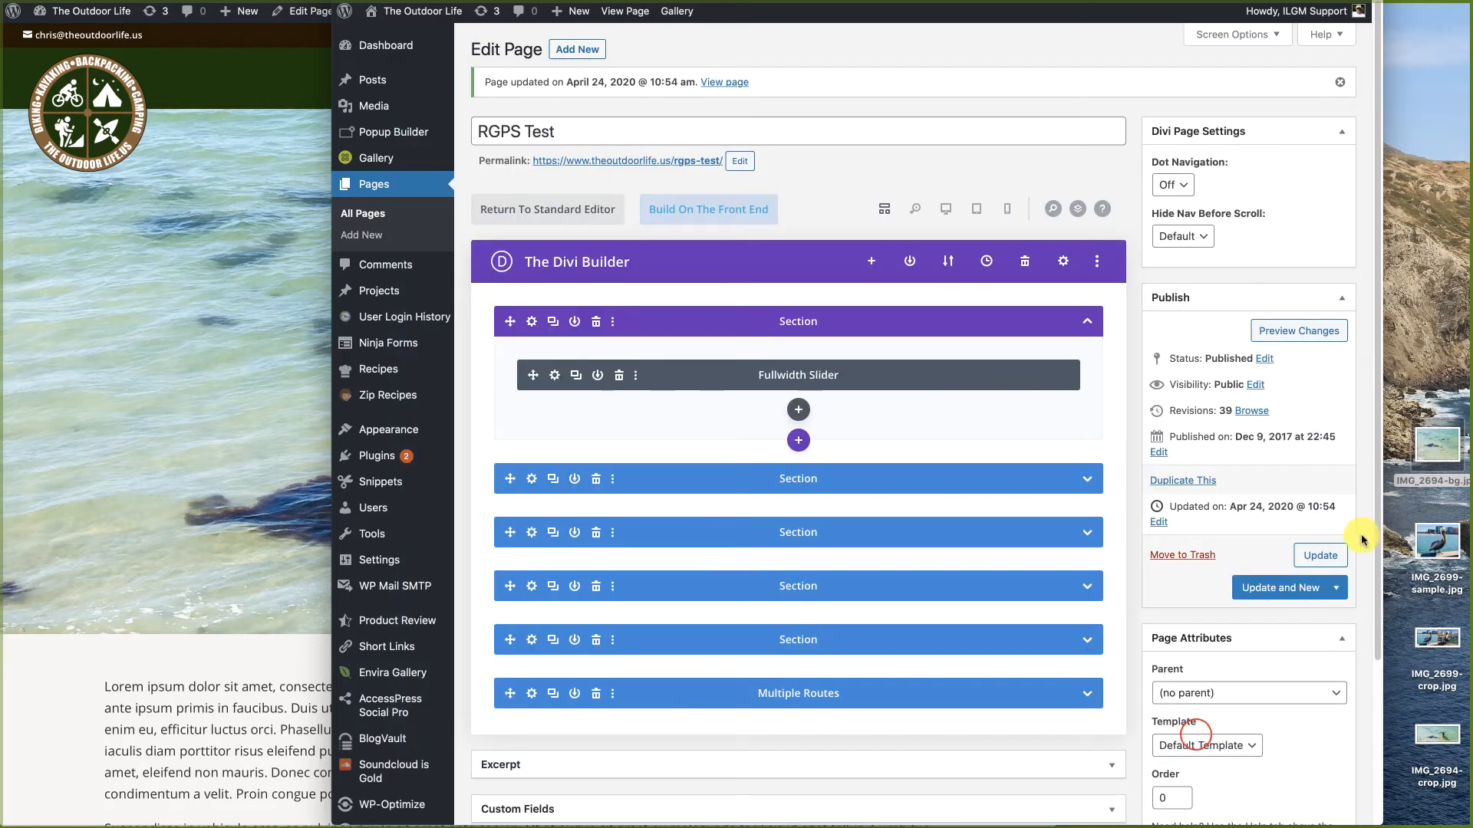
pyautogui.click(1318, 556)
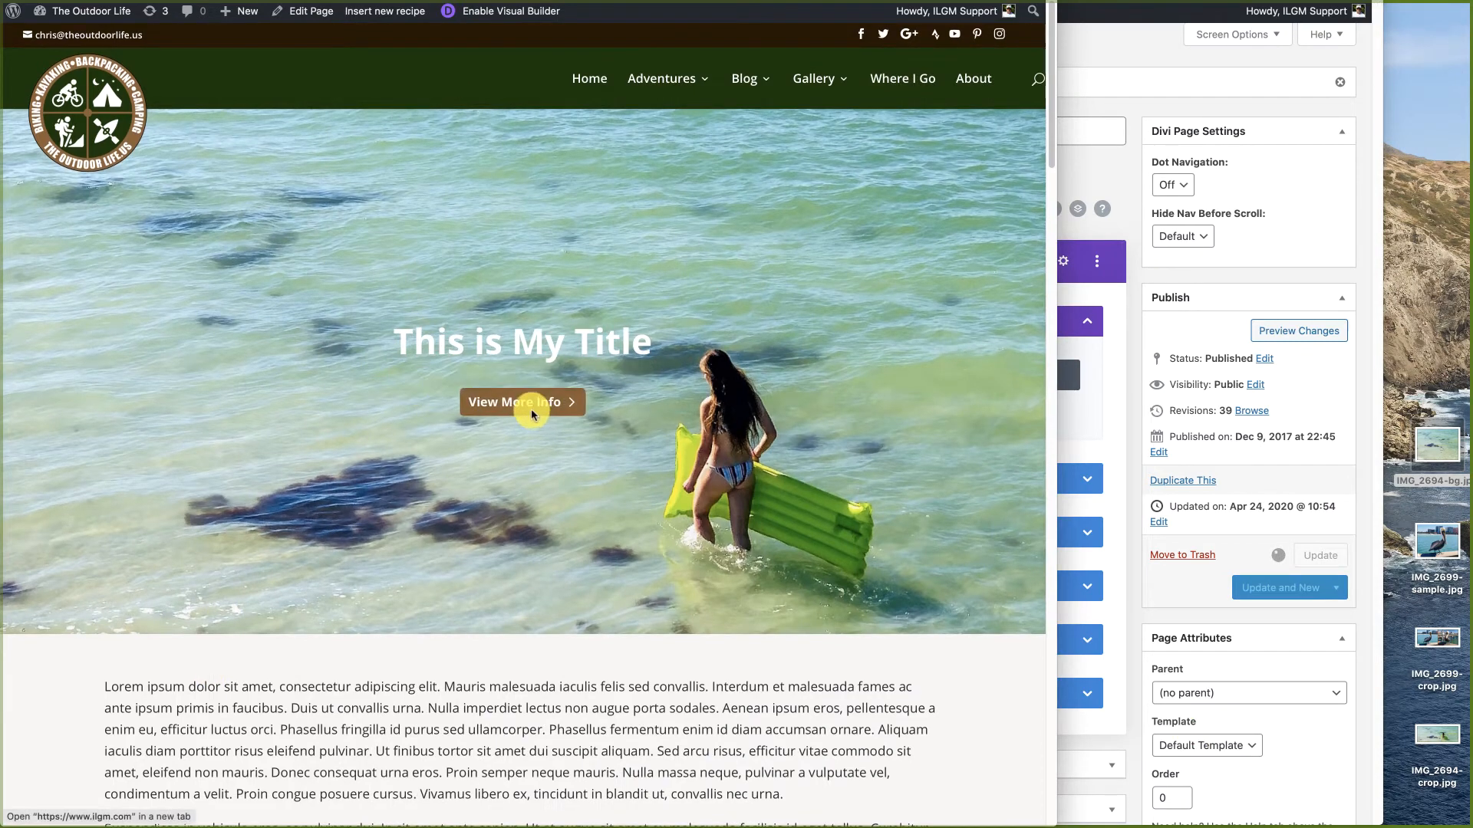
pyautogui.click(530, 405)
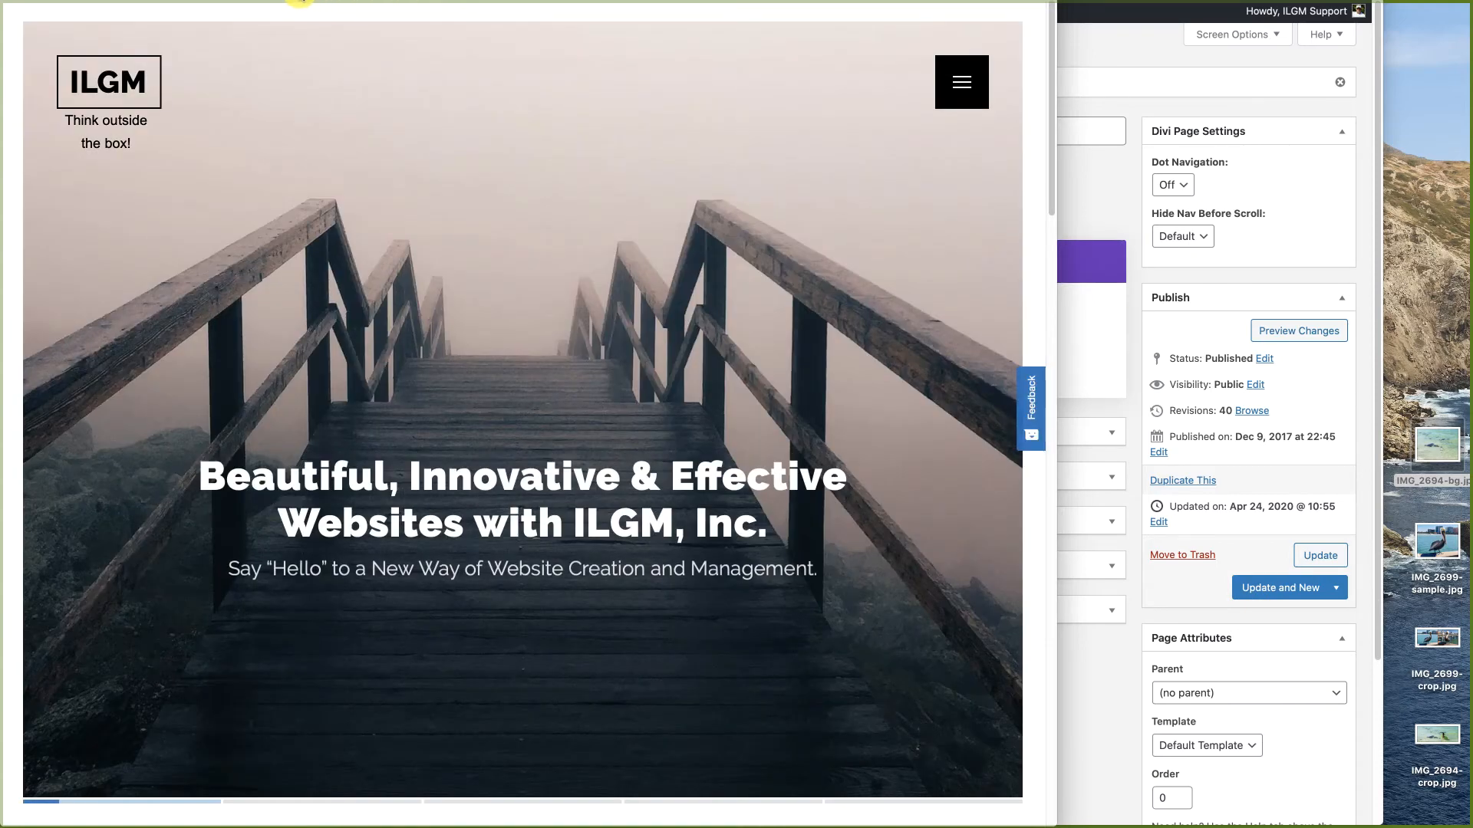
pyautogui.click(300, 0)
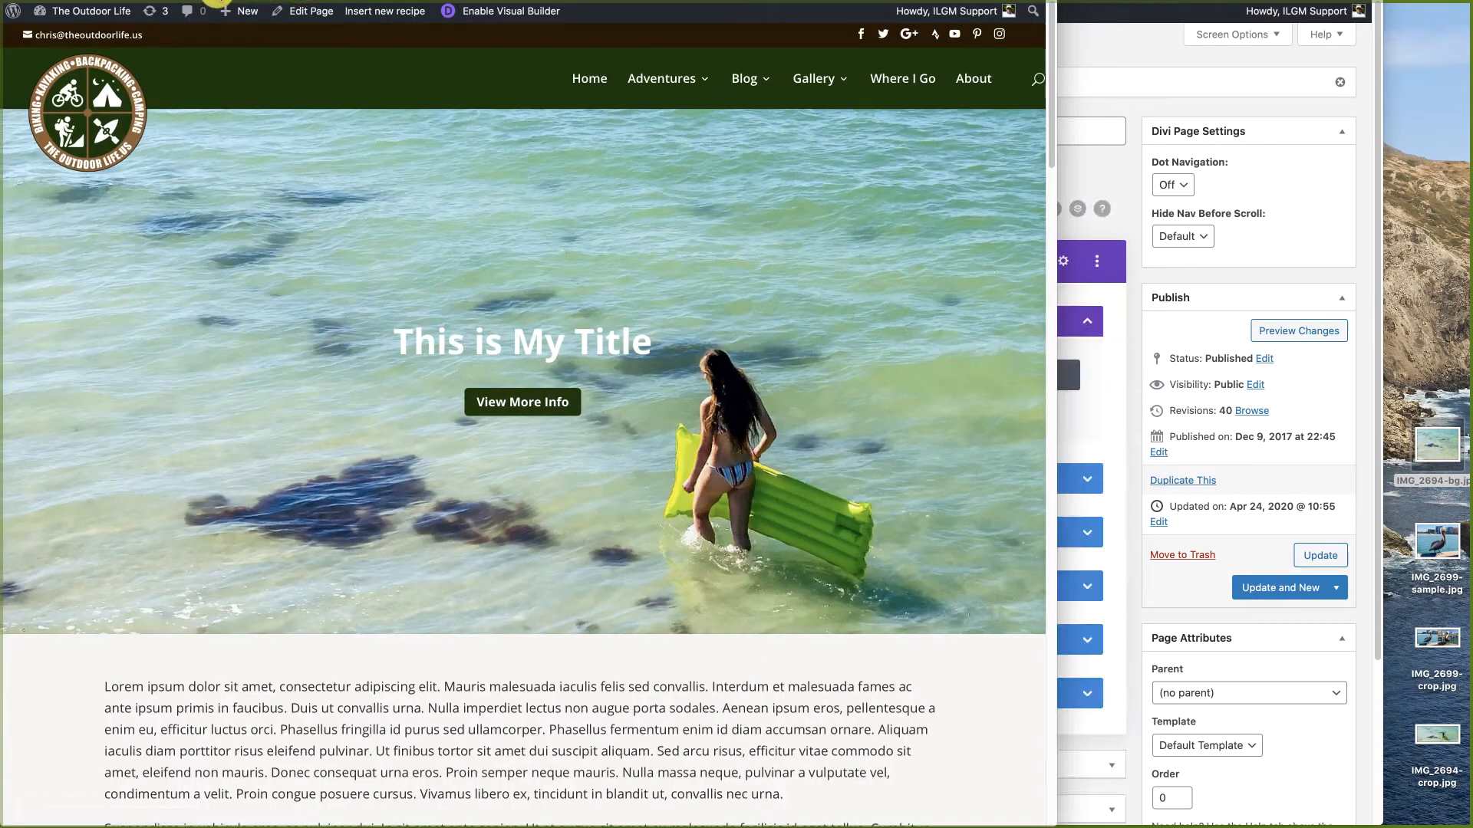
# Step: Fill the slide's body with Lorem ipsum text, trimmed to end after "Phasellus fermentum enim id diam accumsan ornare."
pyautogui.click(1101, 35)
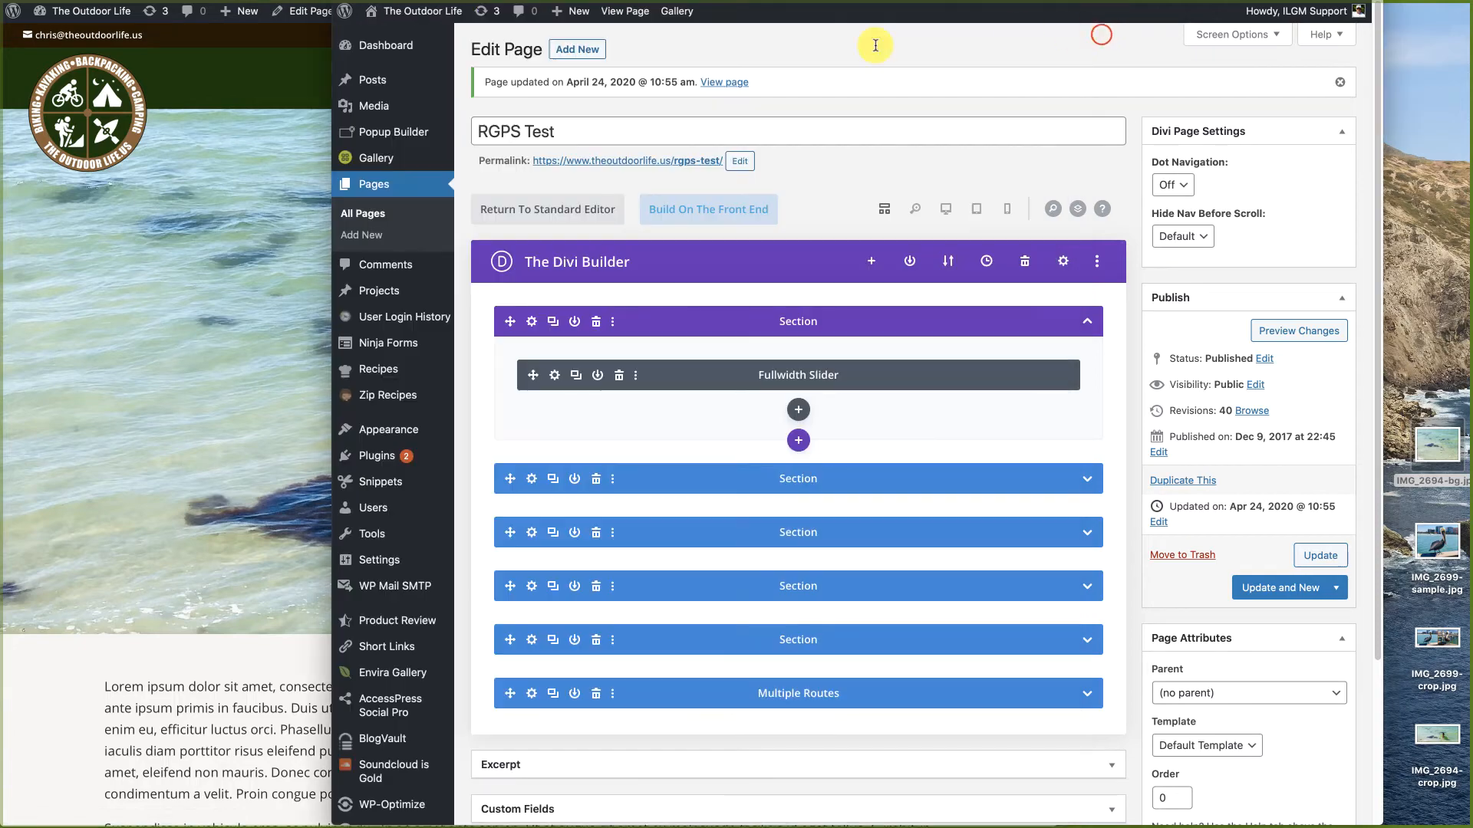
pyautogui.click(554, 376)
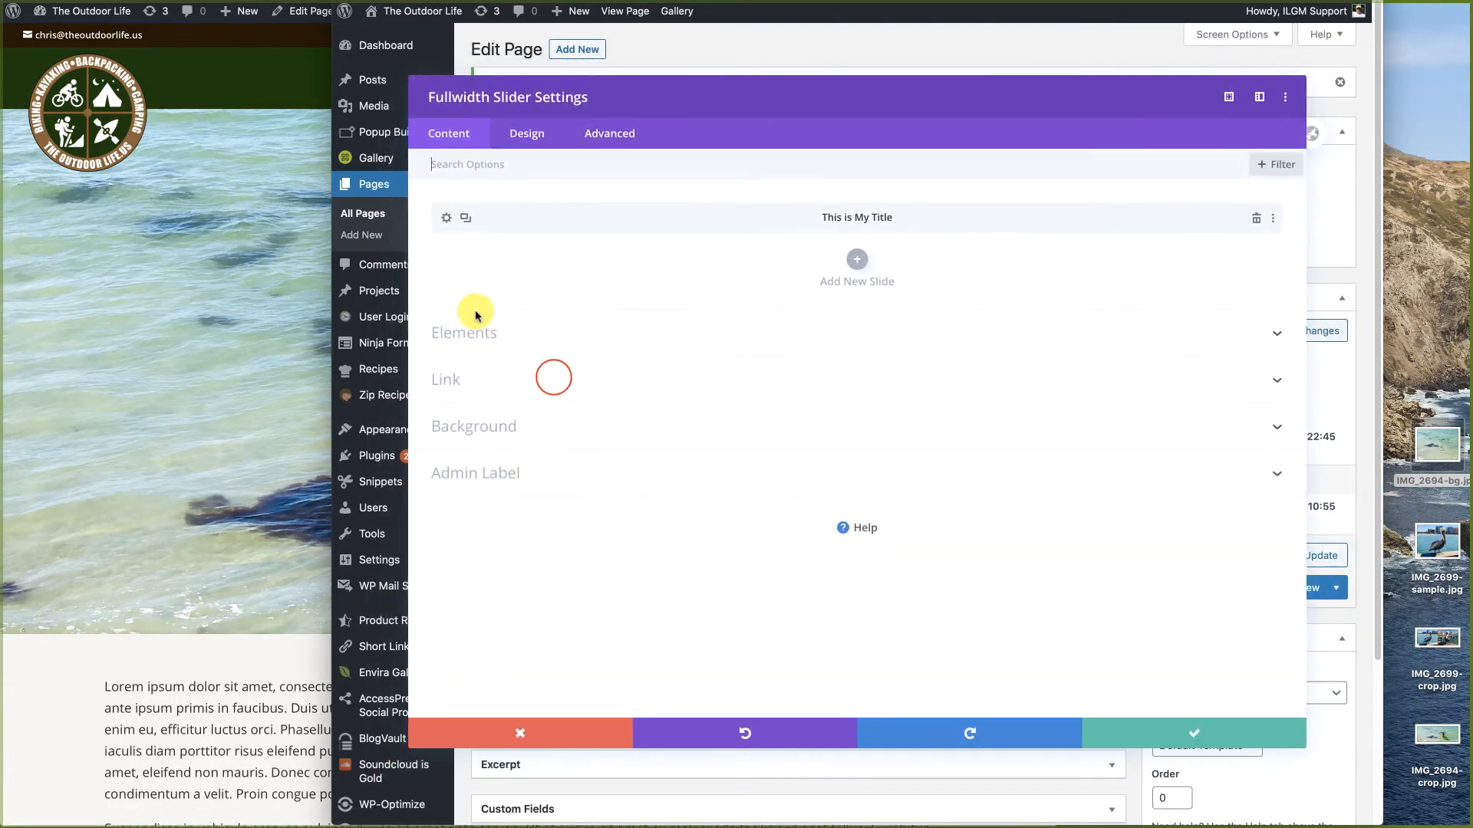
pyautogui.click(446, 219)
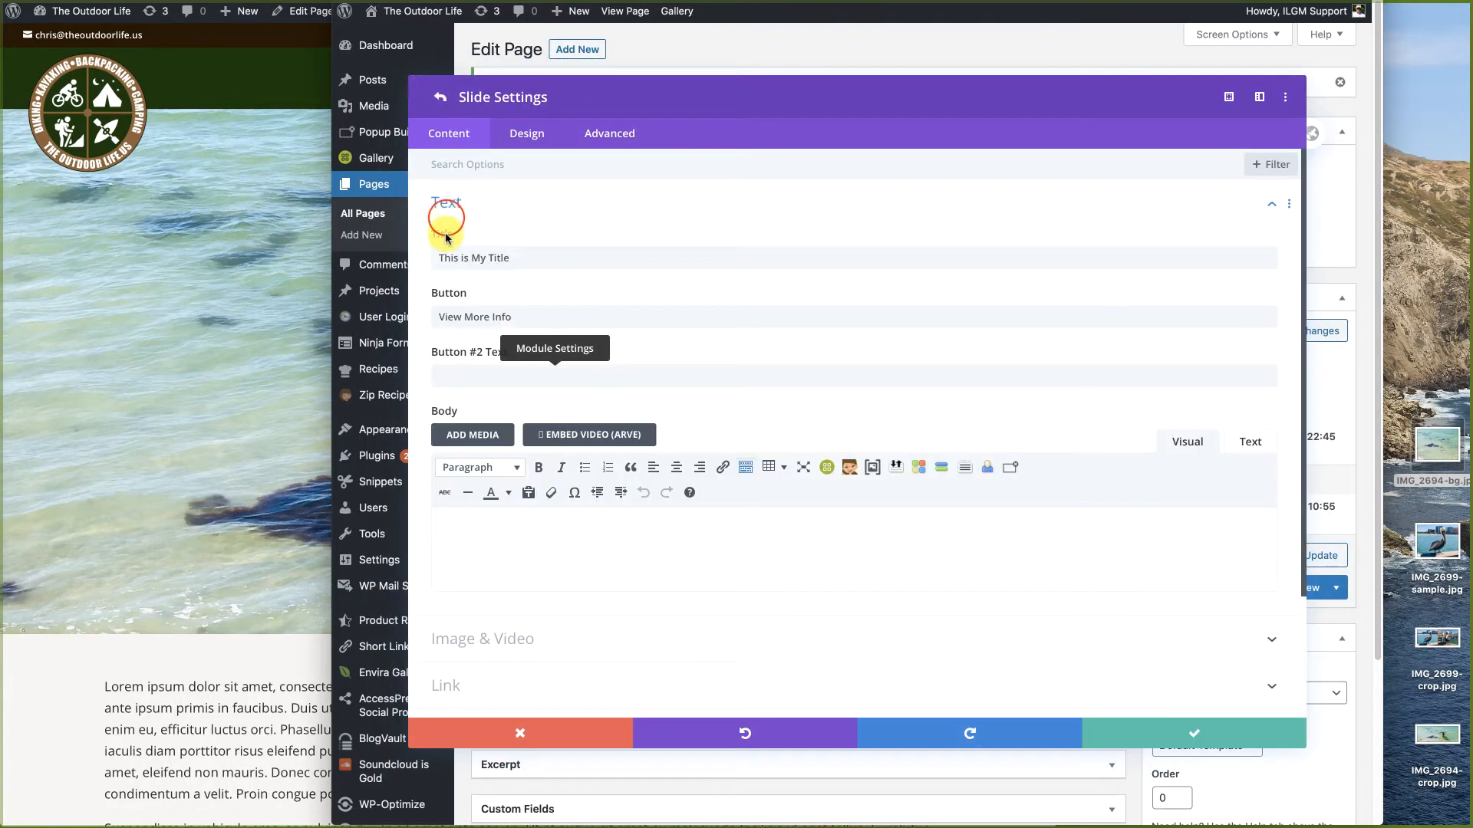
pyautogui.click(468, 546)
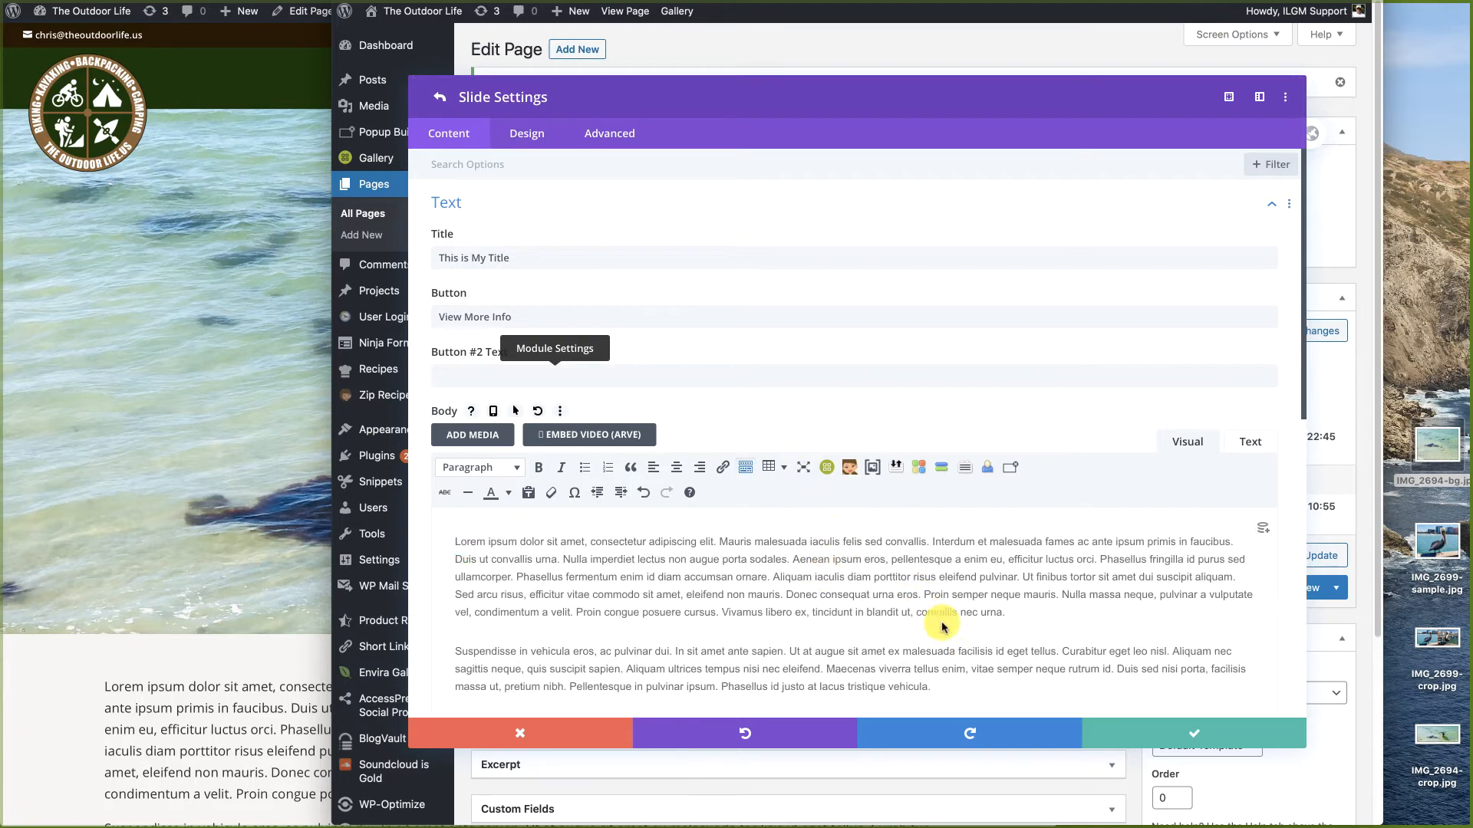
pyautogui.moveTo(773, 581); pyautogui.dragTo(1058, 656)
pyautogui.press('BackSpace')
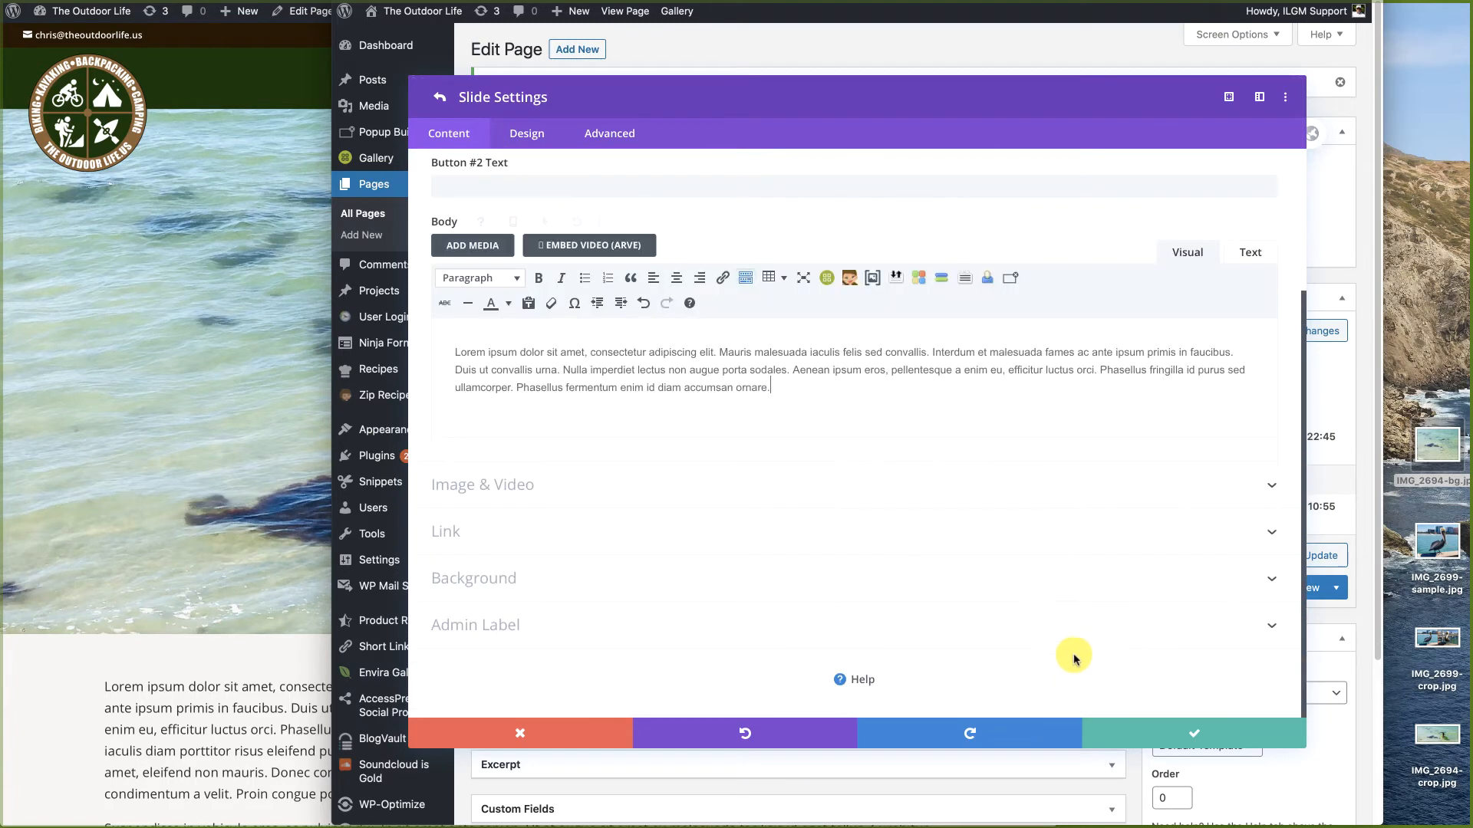
# Step: Save the slide with its body text, update the RGPS Test page, and reload the live page to view the banner
pyautogui.click(1186, 739)
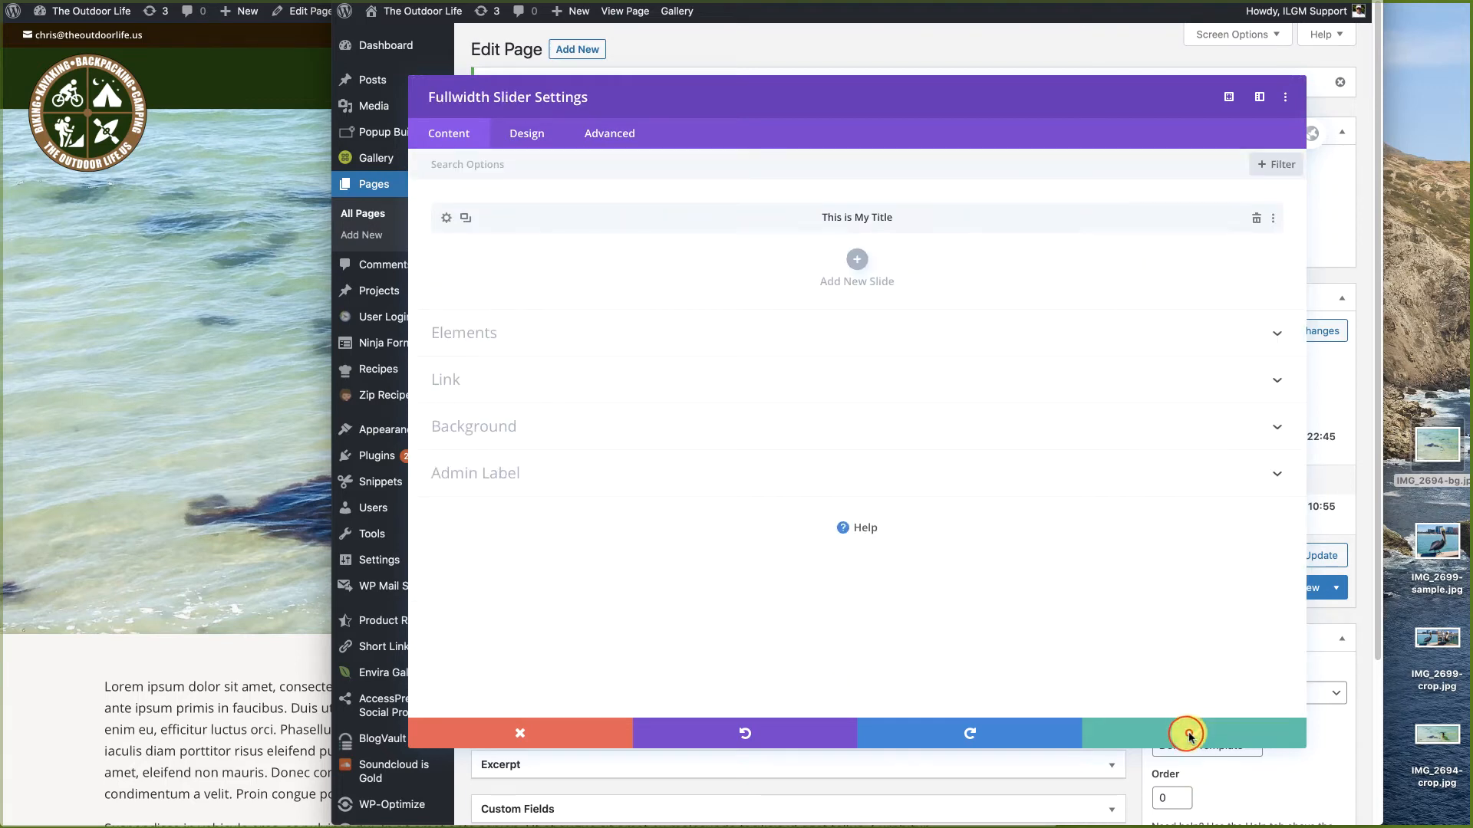
pyautogui.click(1188, 737)
pyautogui.click(1317, 555)
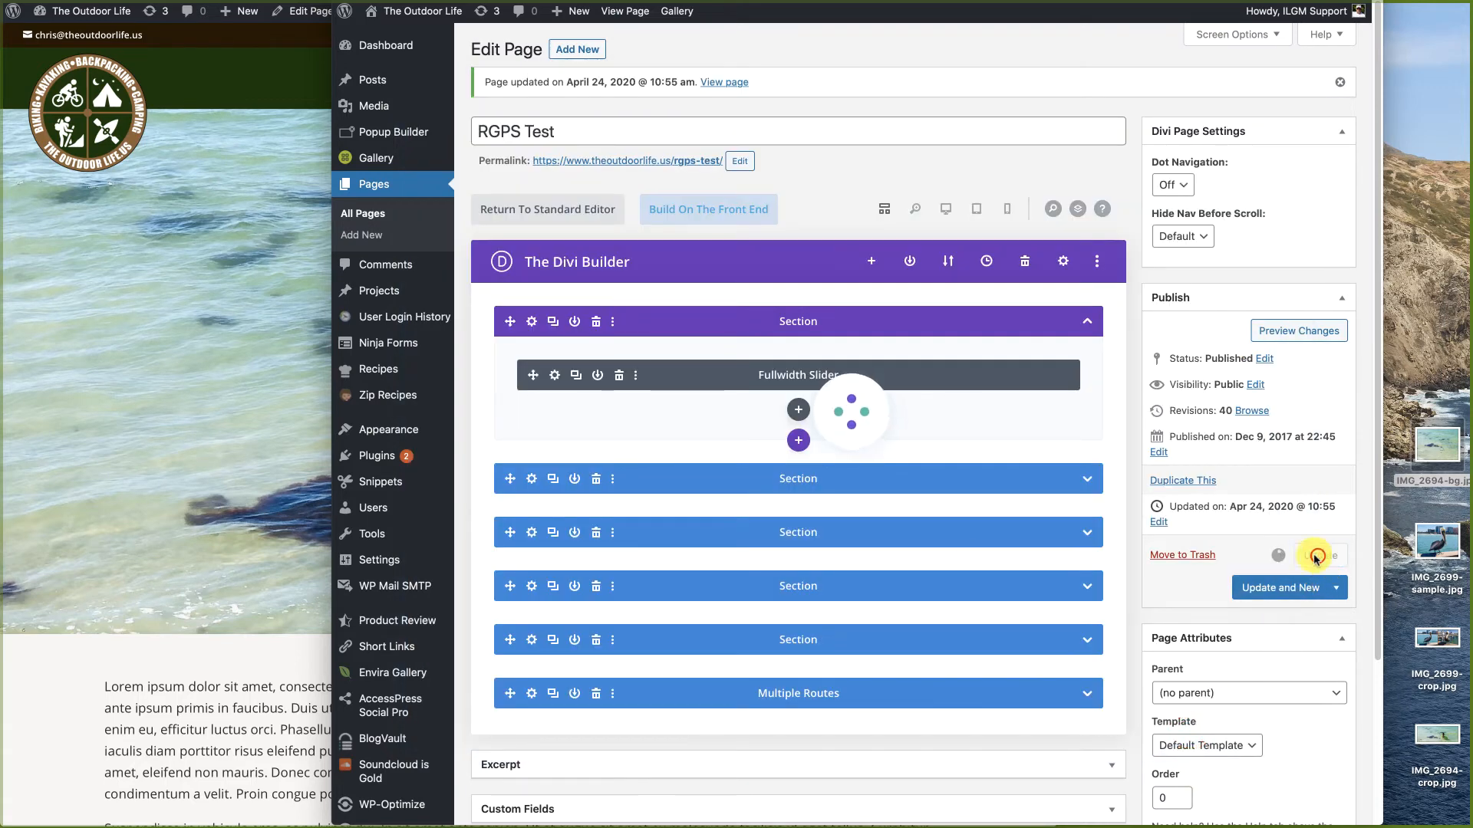
pyautogui.click(158, 666)
pyautogui.press('super+r')
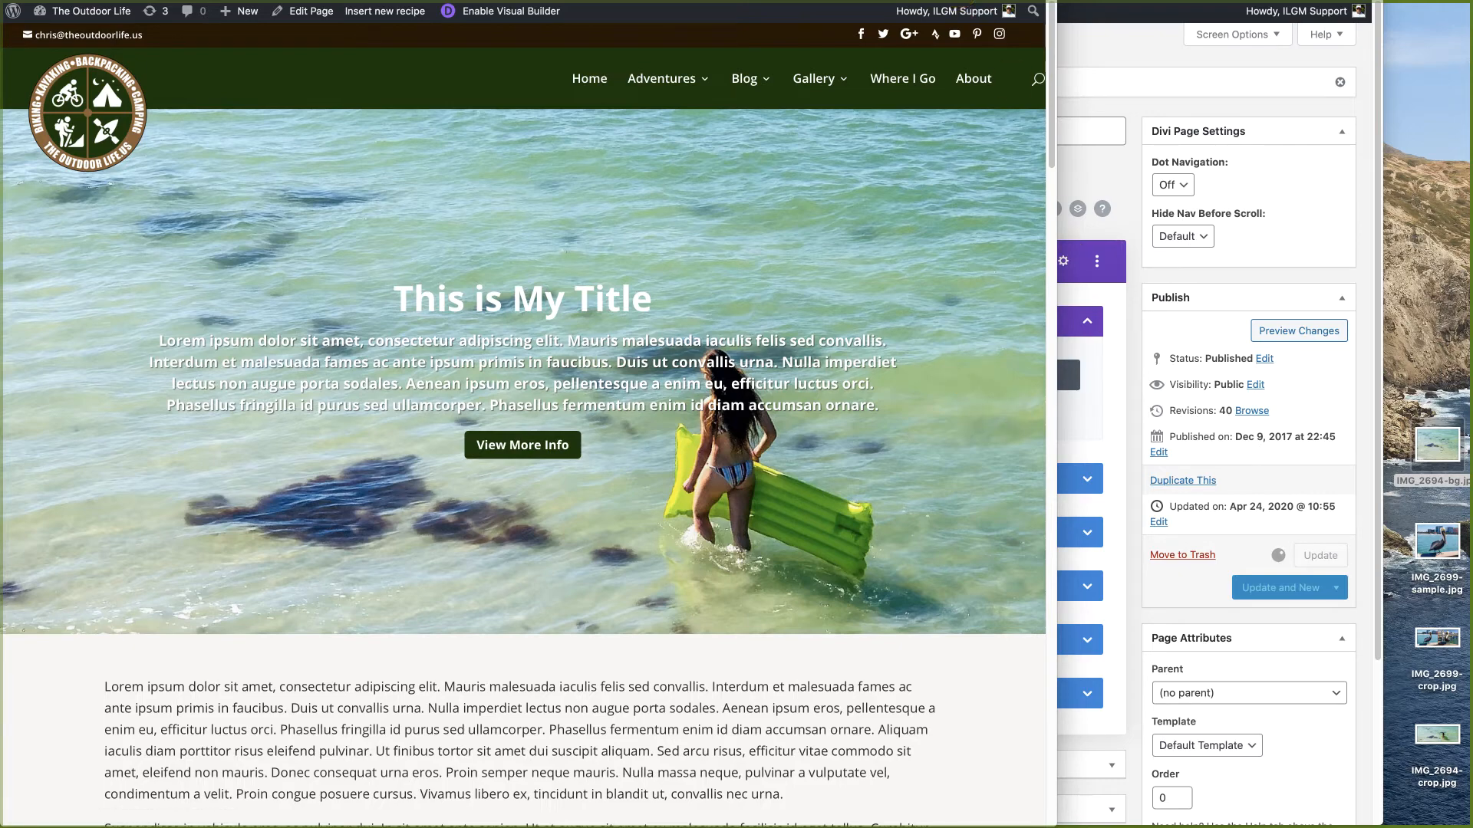
# Step: Enable Use Text Overlay in the Fullwidth Slider's design settings and set the Text Overlay Color to black
pyautogui.click(1130, 48)
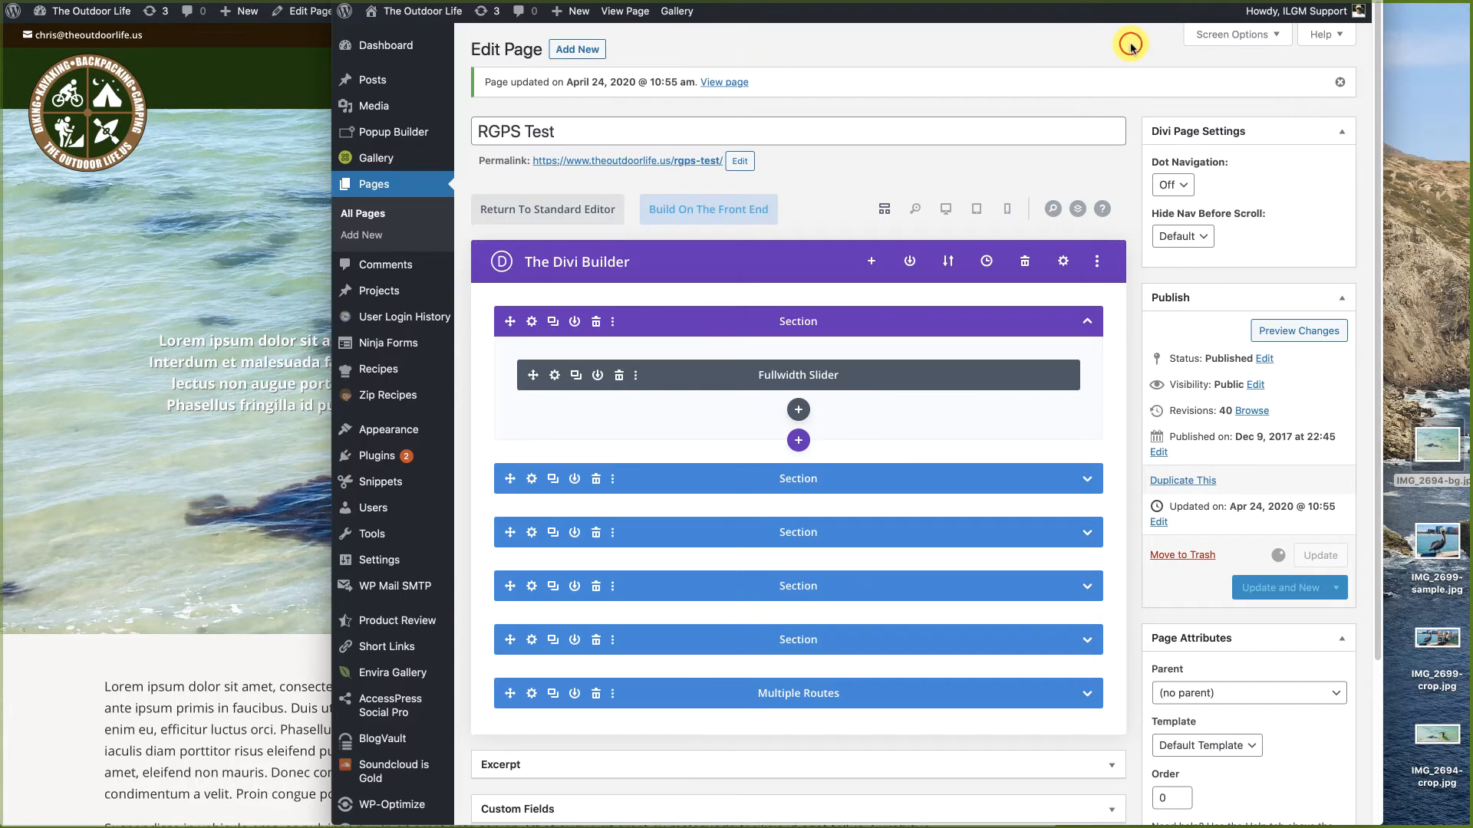
pyautogui.click(555, 377)
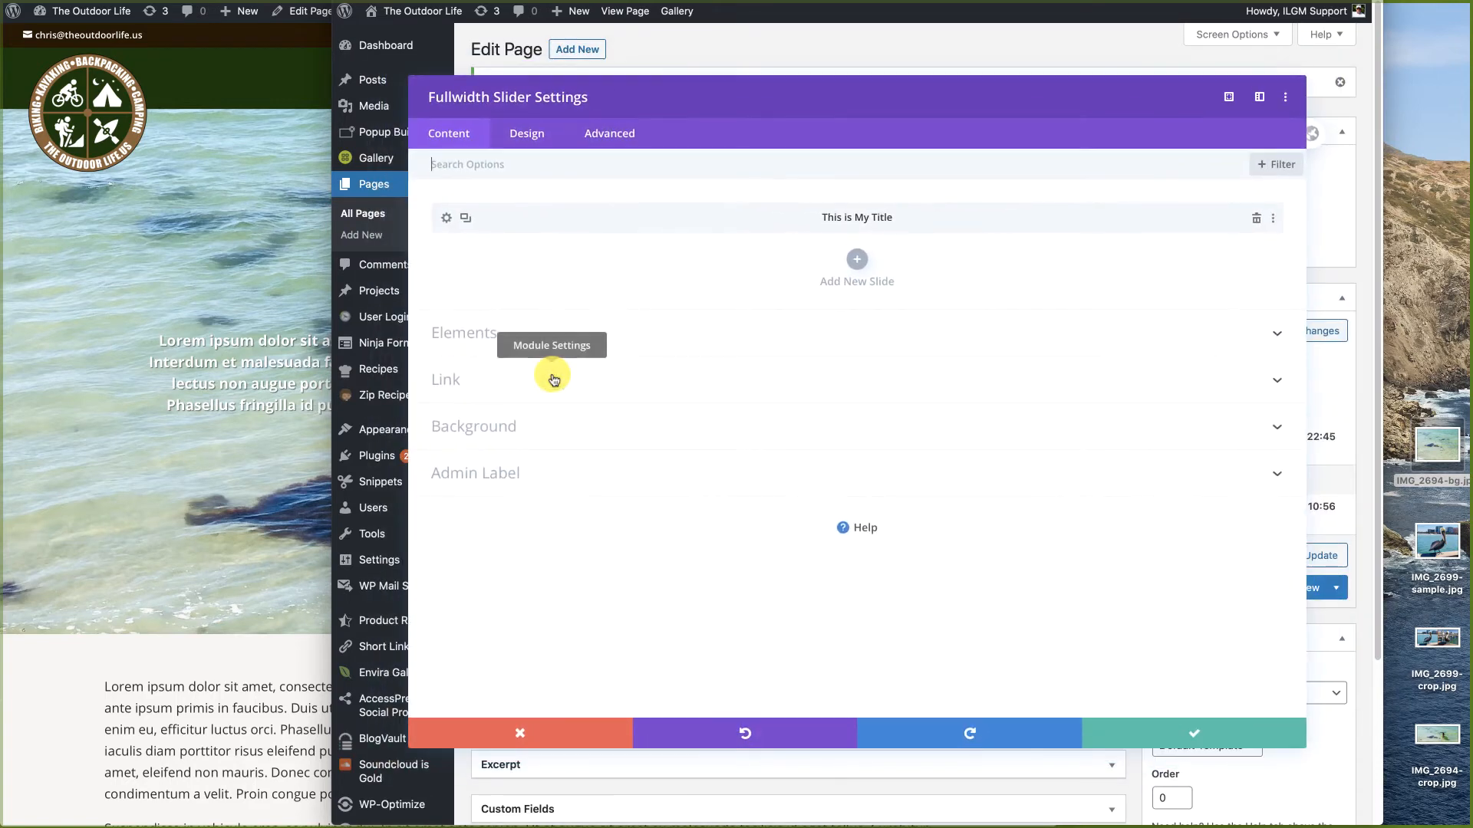
pyautogui.click(521, 135)
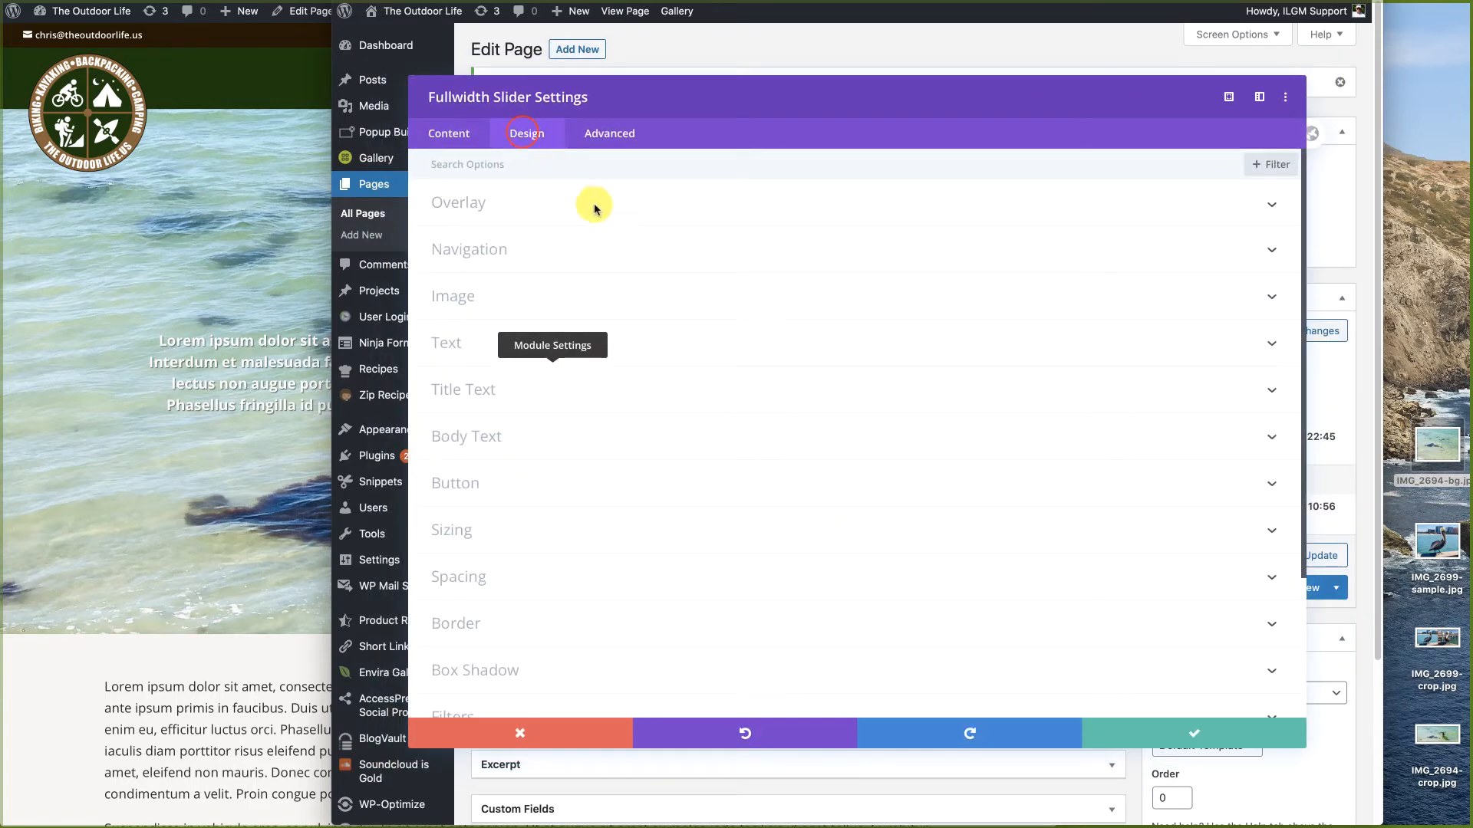
pyautogui.click(453, 200)
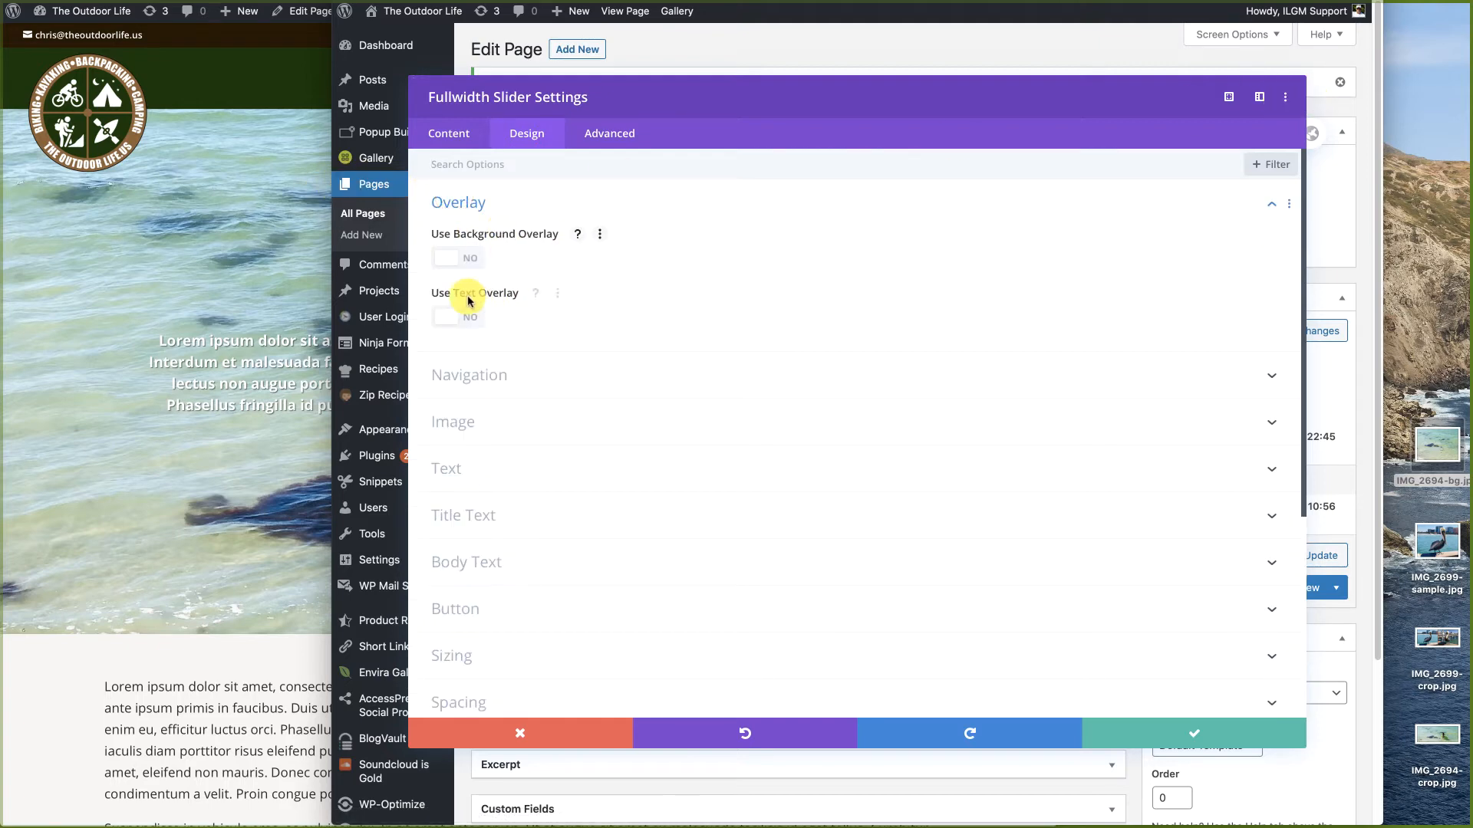
pyautogui.click(458, 317)
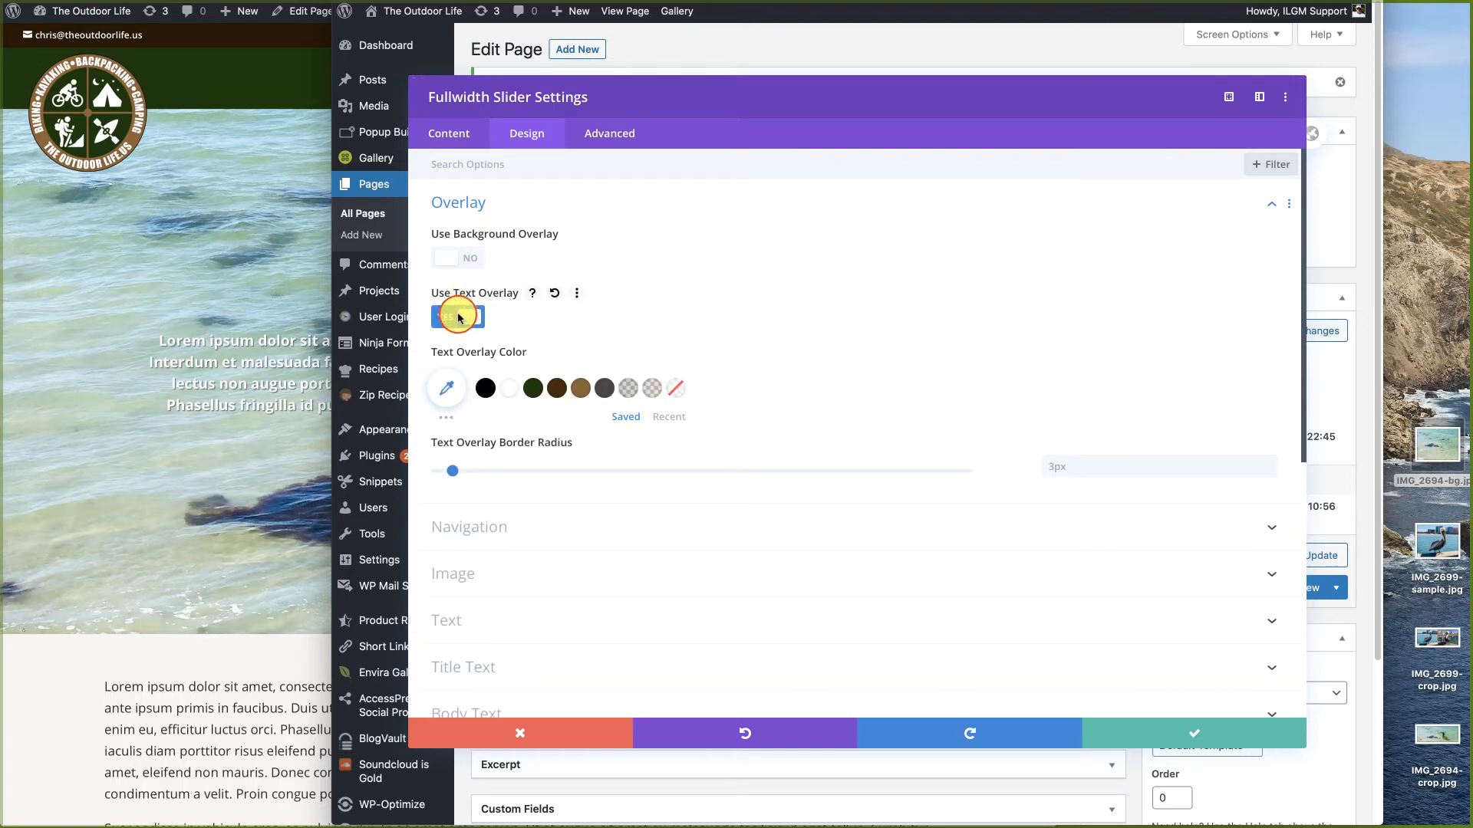
pyautogui.click(484, 389)
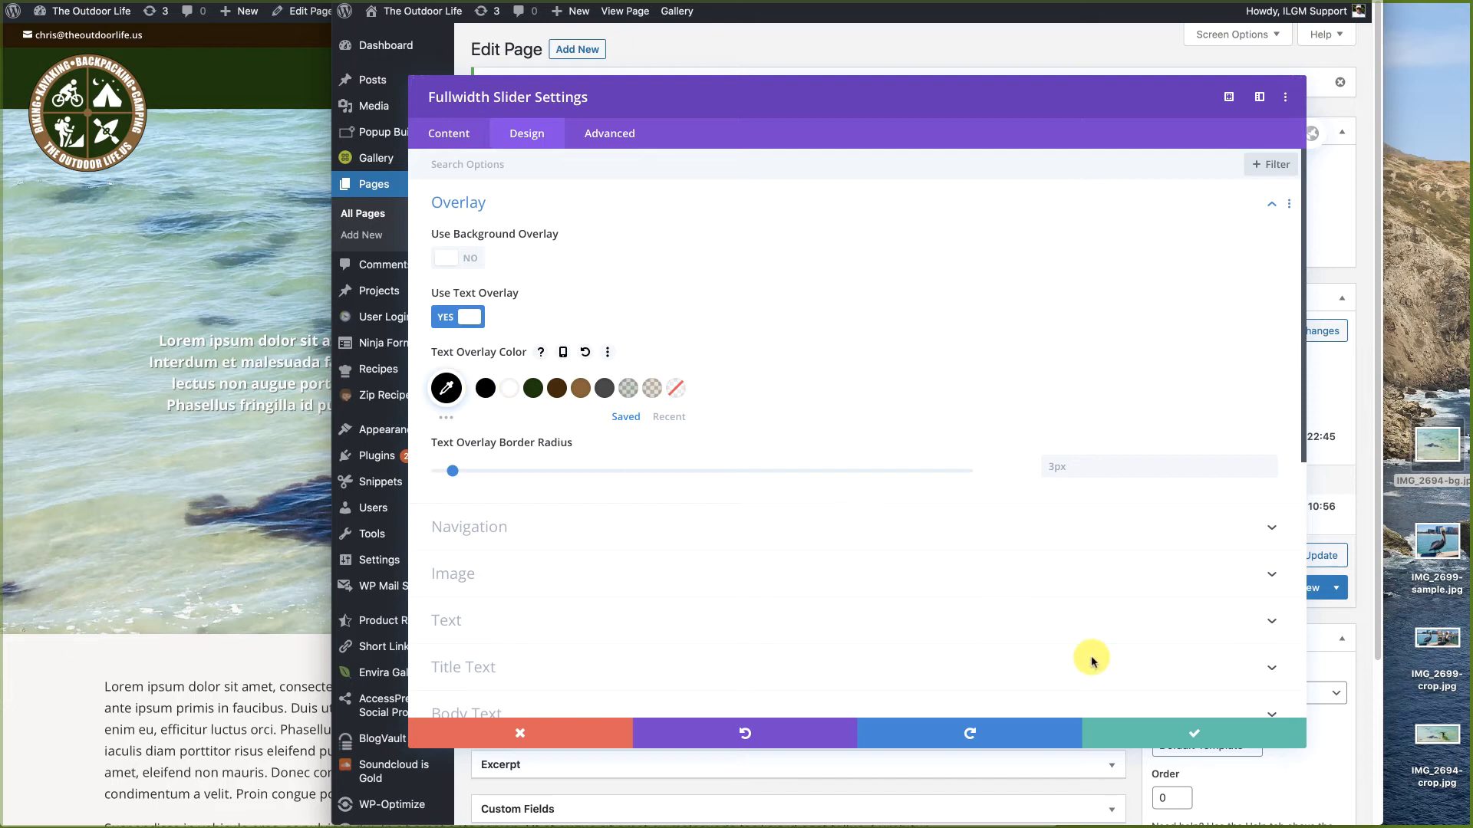
# Step: Save the slider's black text overlay, update the page, and check the overlay on the live banner
pyautogui.click(1201, 735)
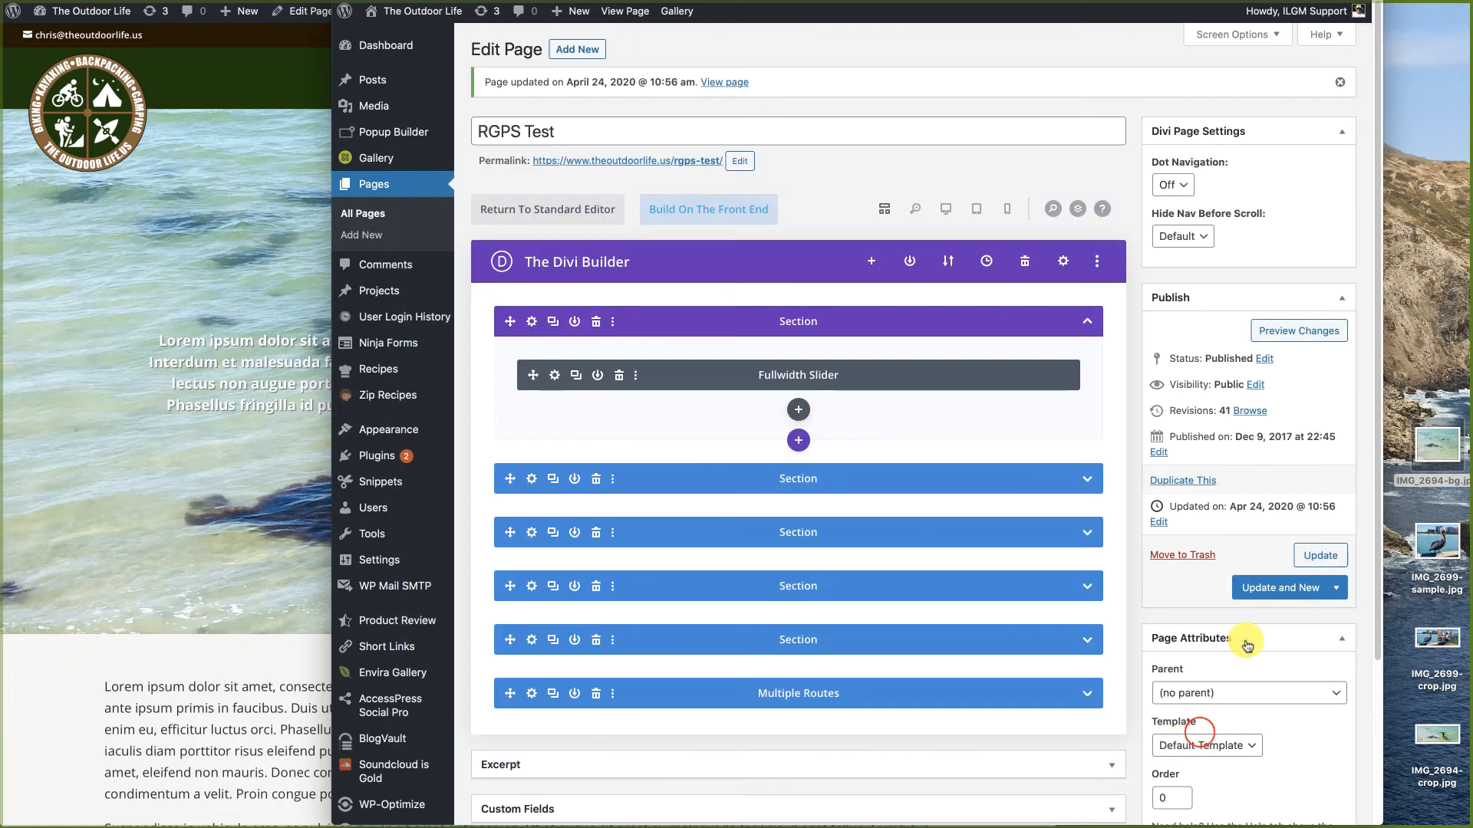
pyautogui.click(1320, 556)
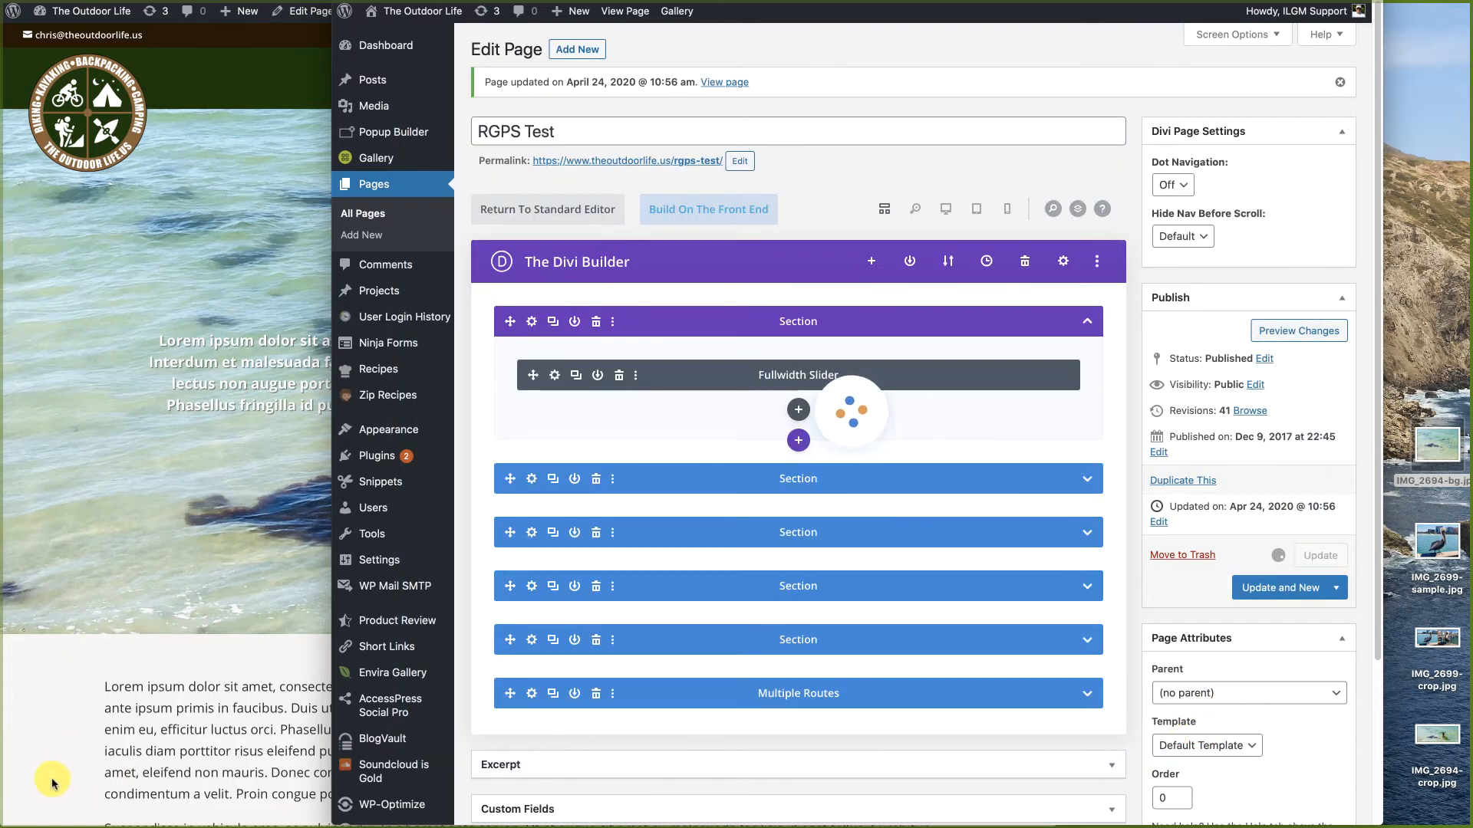
pyautogui.click(84, 741)
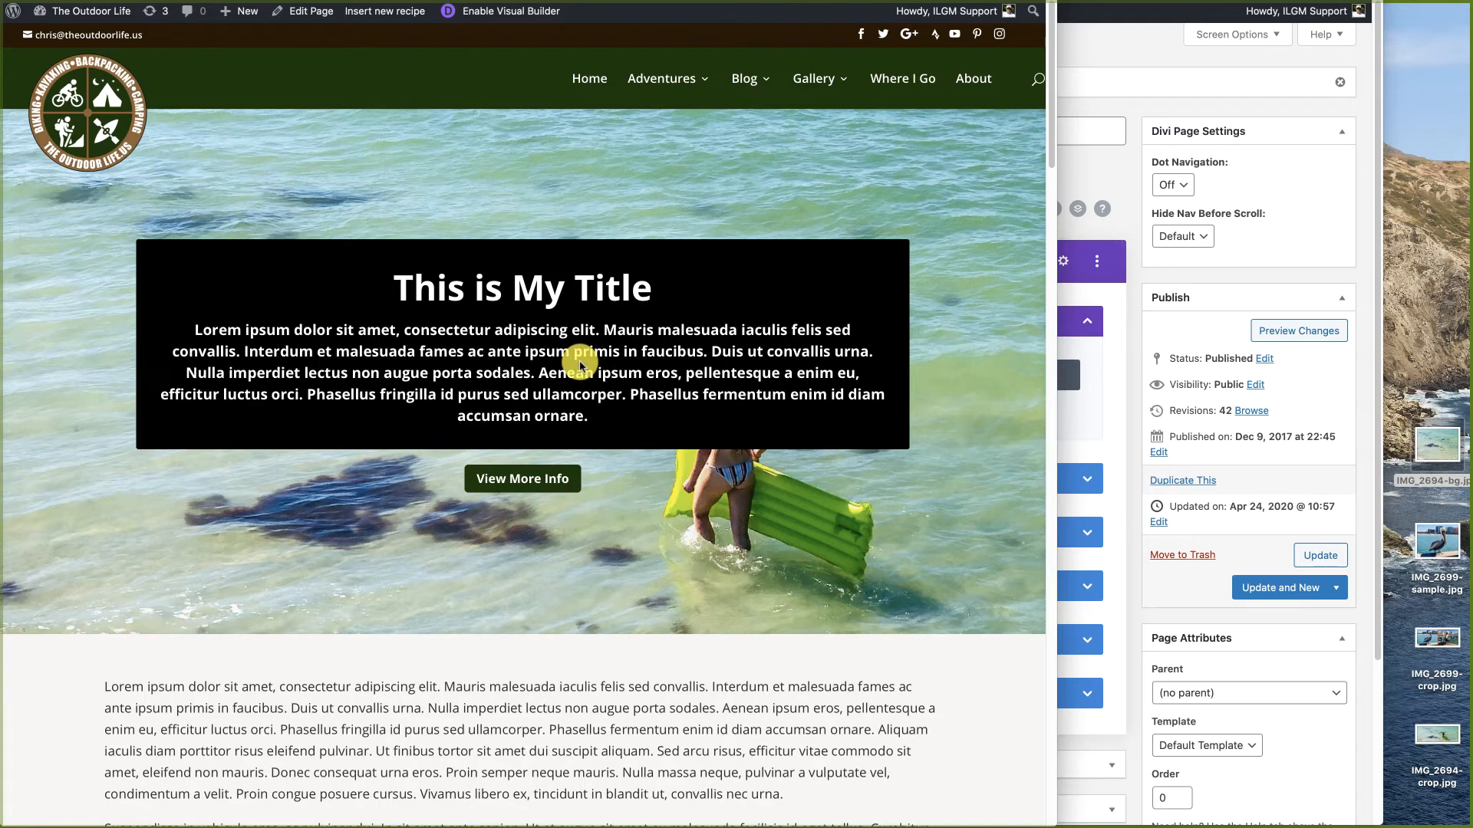
# Step: Make the Fullwidth Slider's Text Overlay Color semi-transparent black, rgba(0,0,0,0.5), and save the slider settings
pyautogui.click(1125, 174)
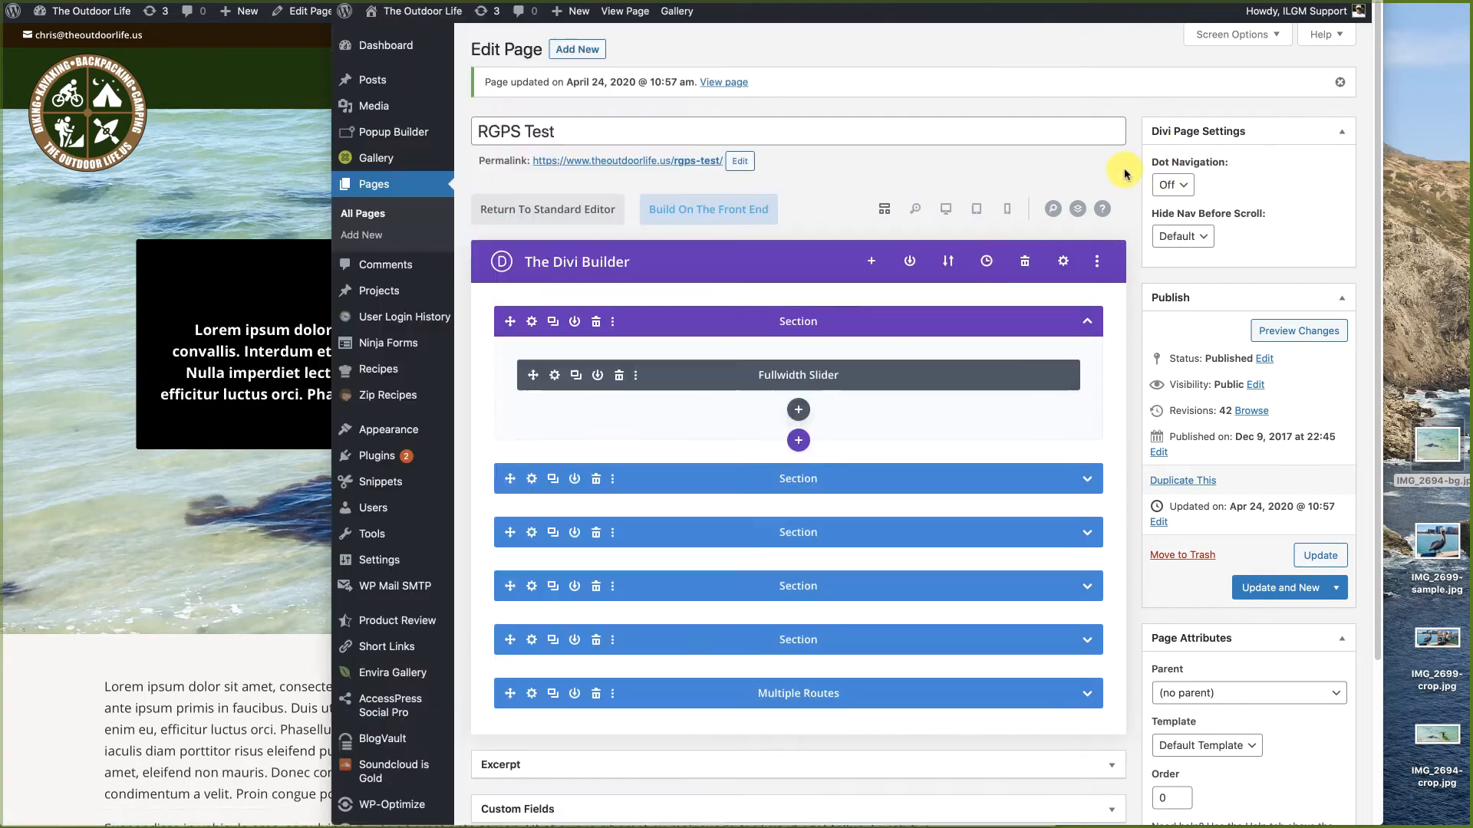
pyautogui.click(554, 375)
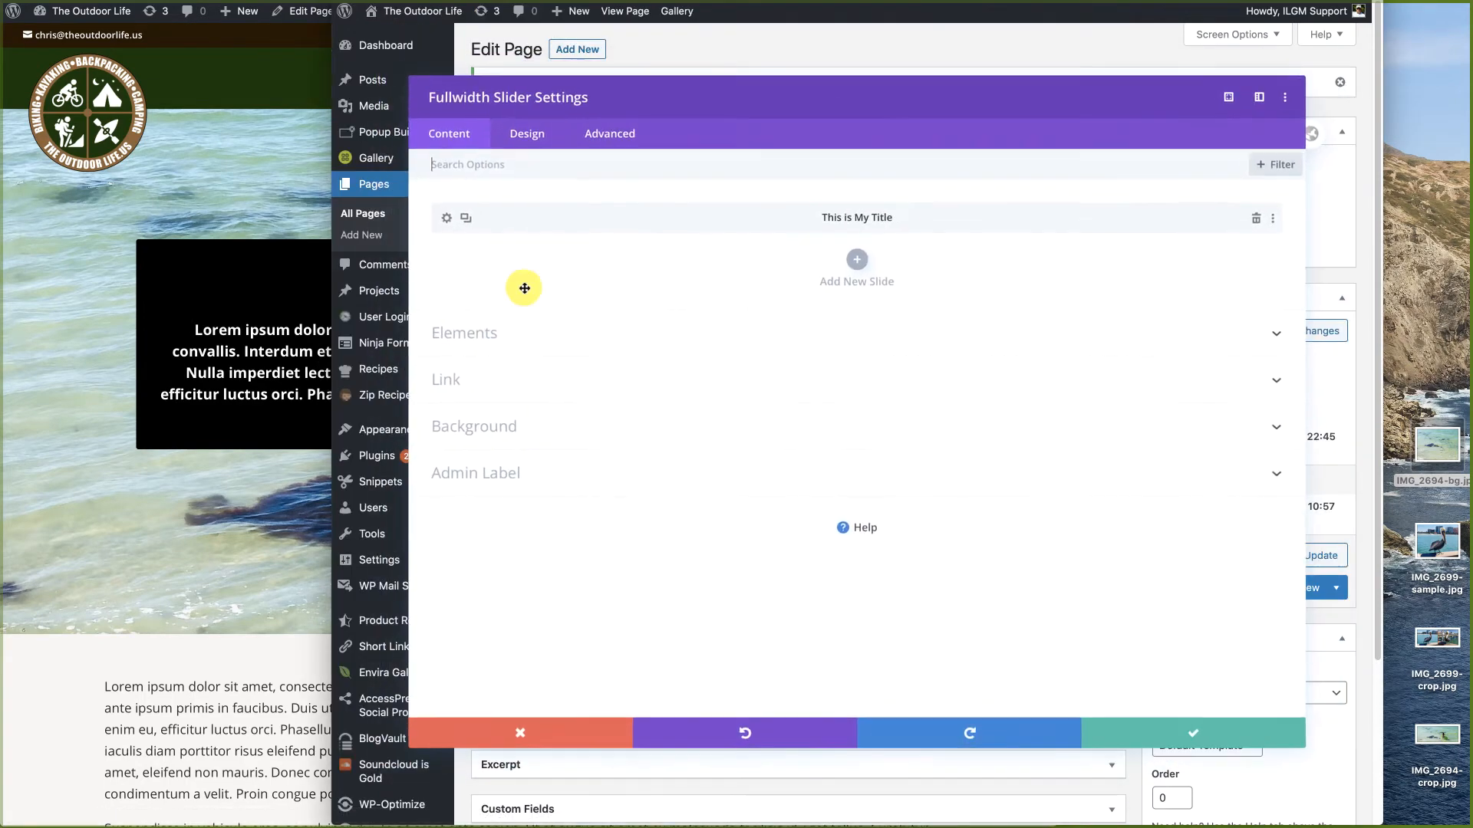
pyautogui.click(526, 135)
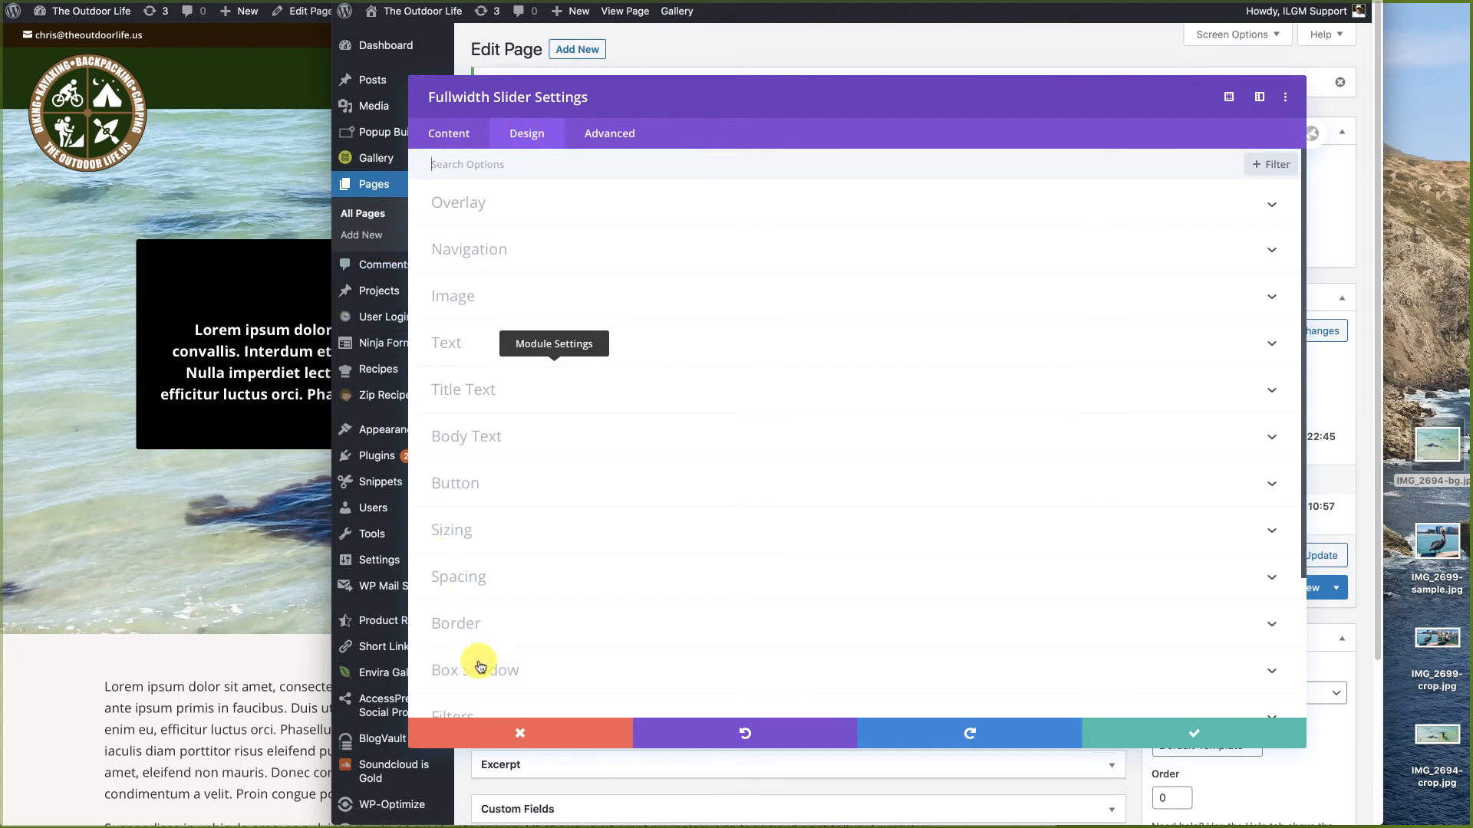
pyautogui.click(458, 208)
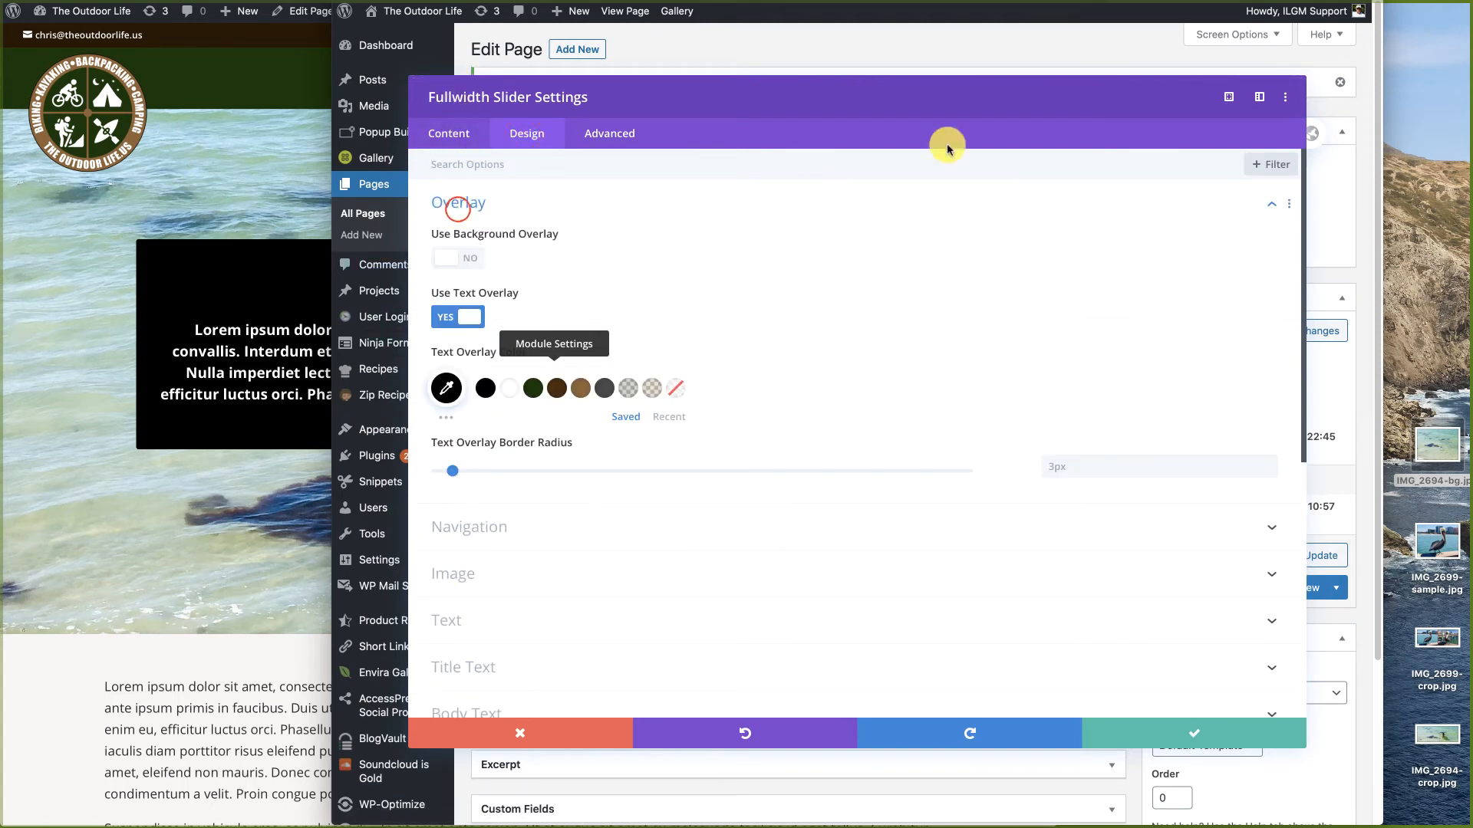
pyautogui.click(446, 389)
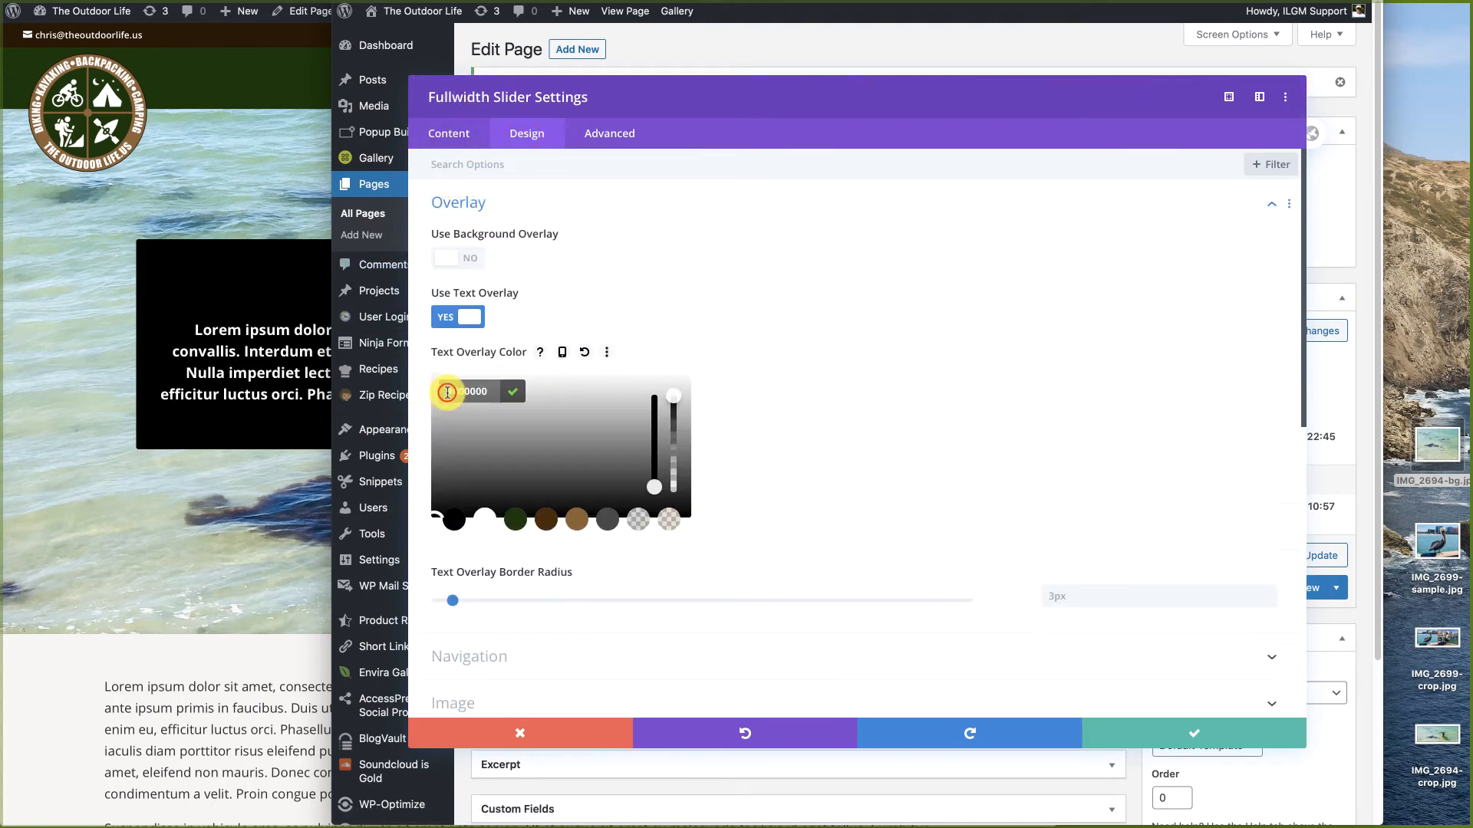
pyautogui.moveTo(673, 396); pyautogui.dragTo(677, 448)
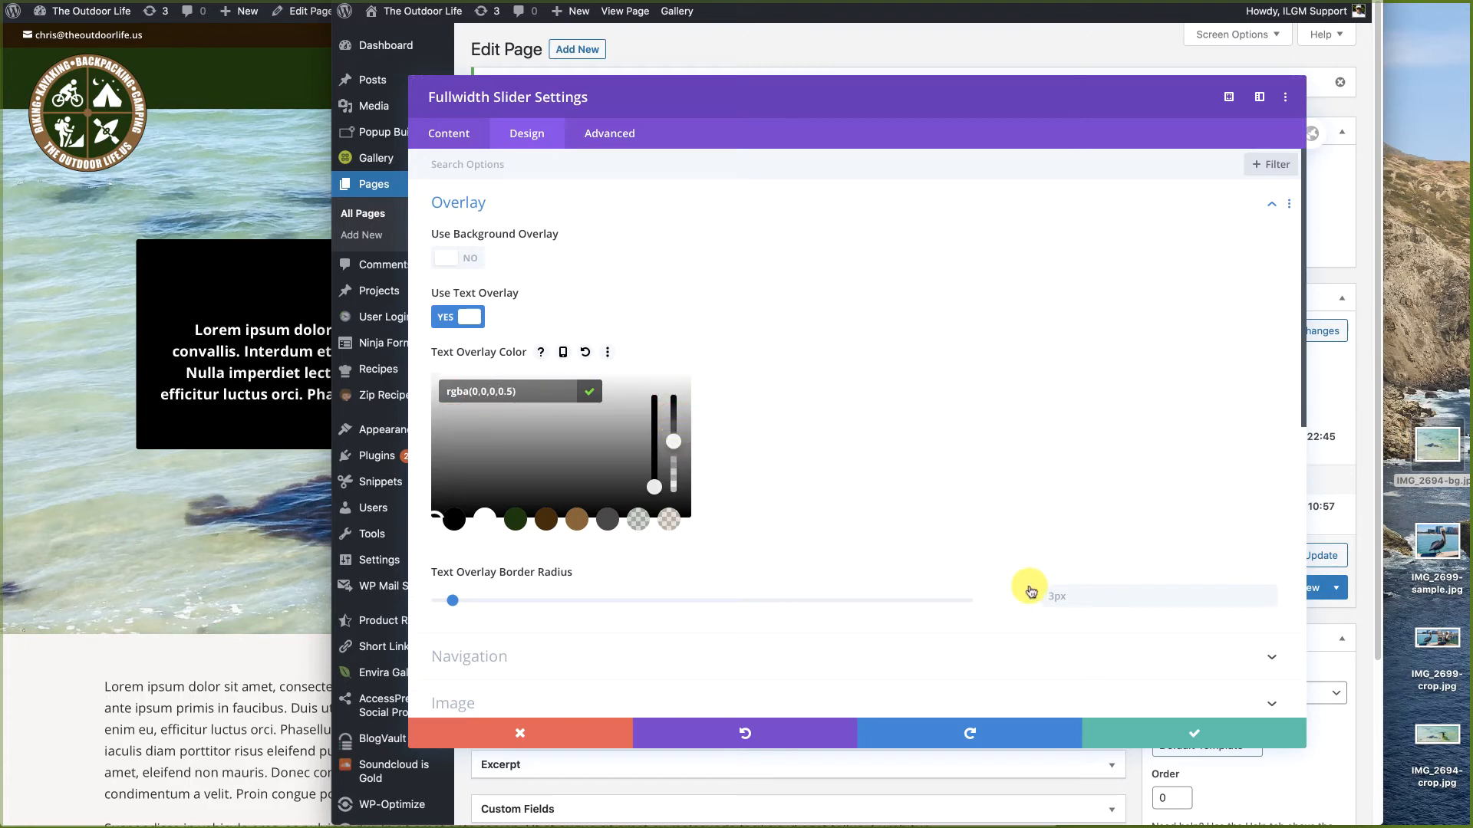
pyautogui.click(1192, 733)
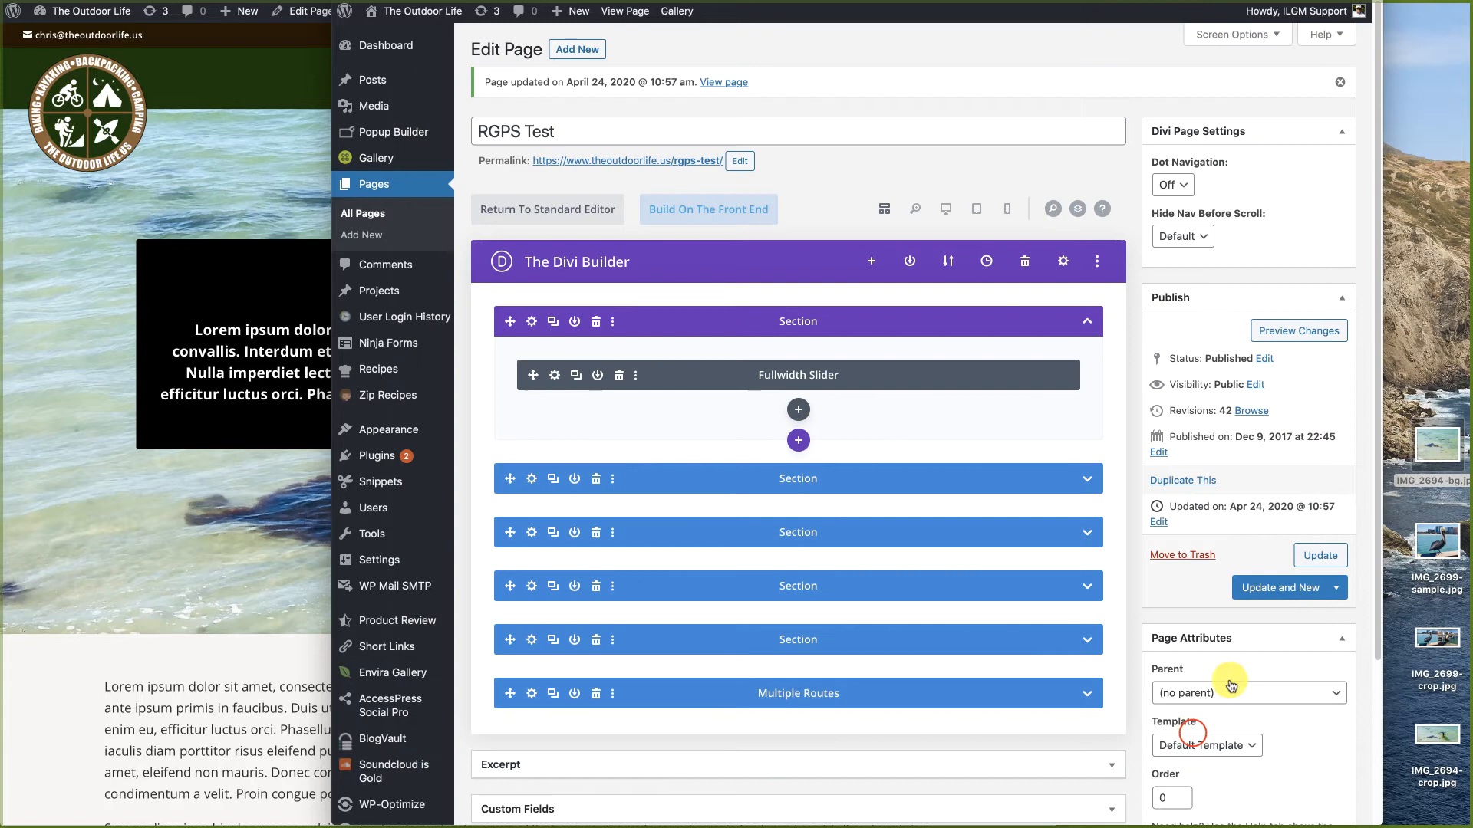
# Step: Update the RGPS Test page and reload the live page to view the semi-transparent text overlay
pyautogui.click(1320, 555)
pyautogui.click(105, 694)
pyautogui.press('super+r')
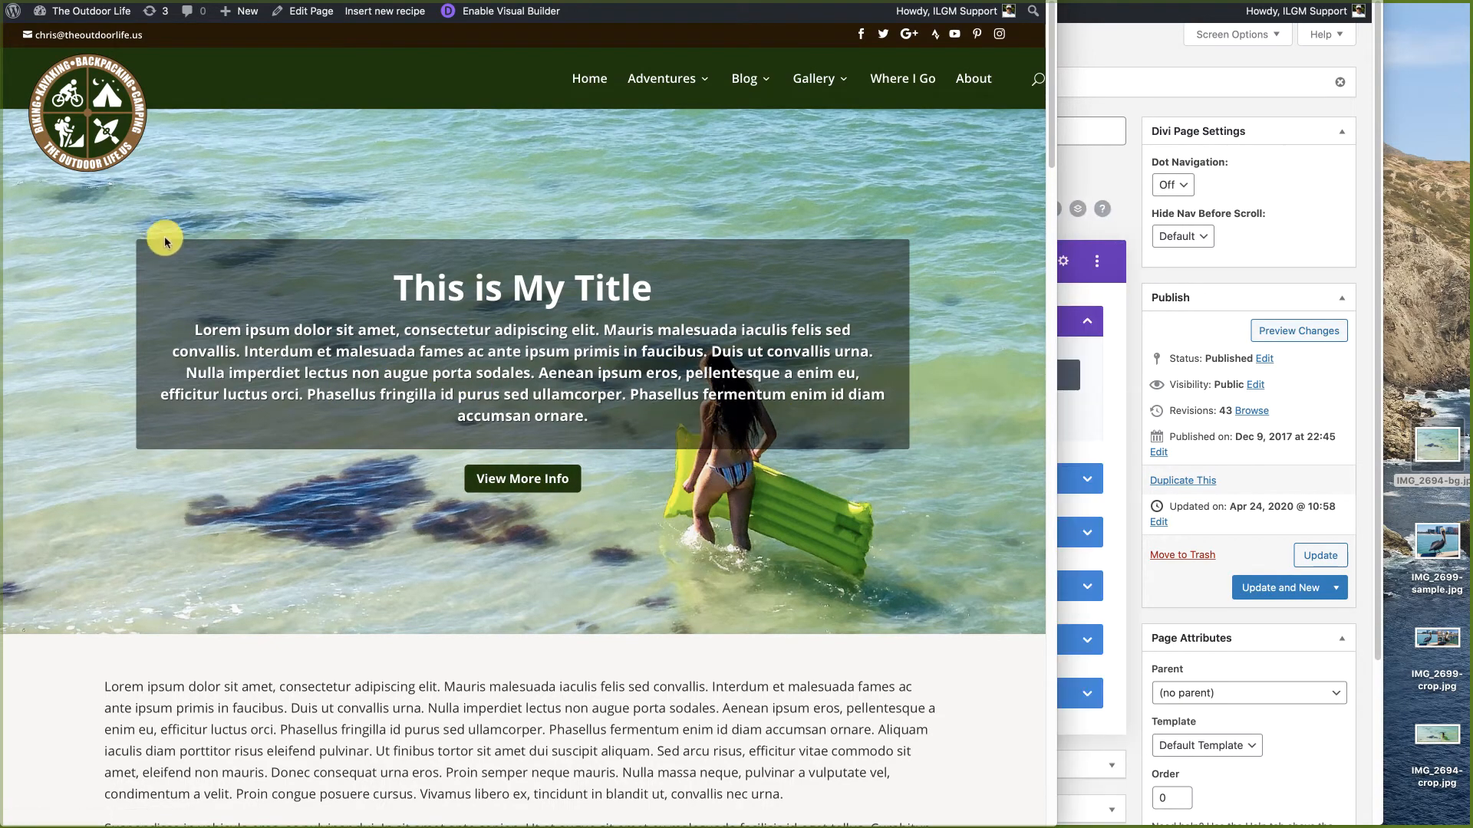
# Step: Turn off Use Text Overlay in the Fullwidth Slider's design settings
pyautogui.click(1128, 178)
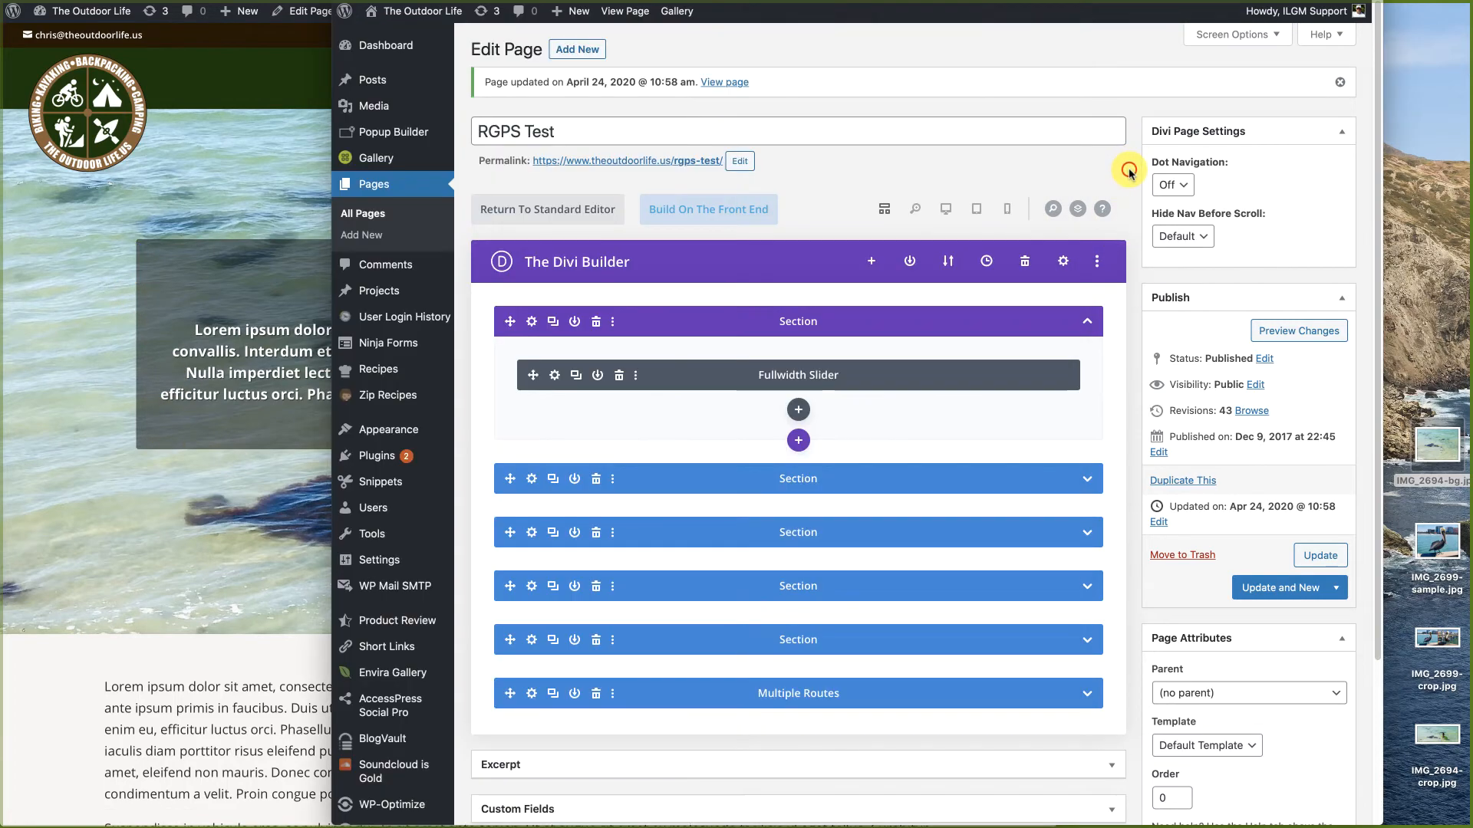
pyautogui.click(556, 377)
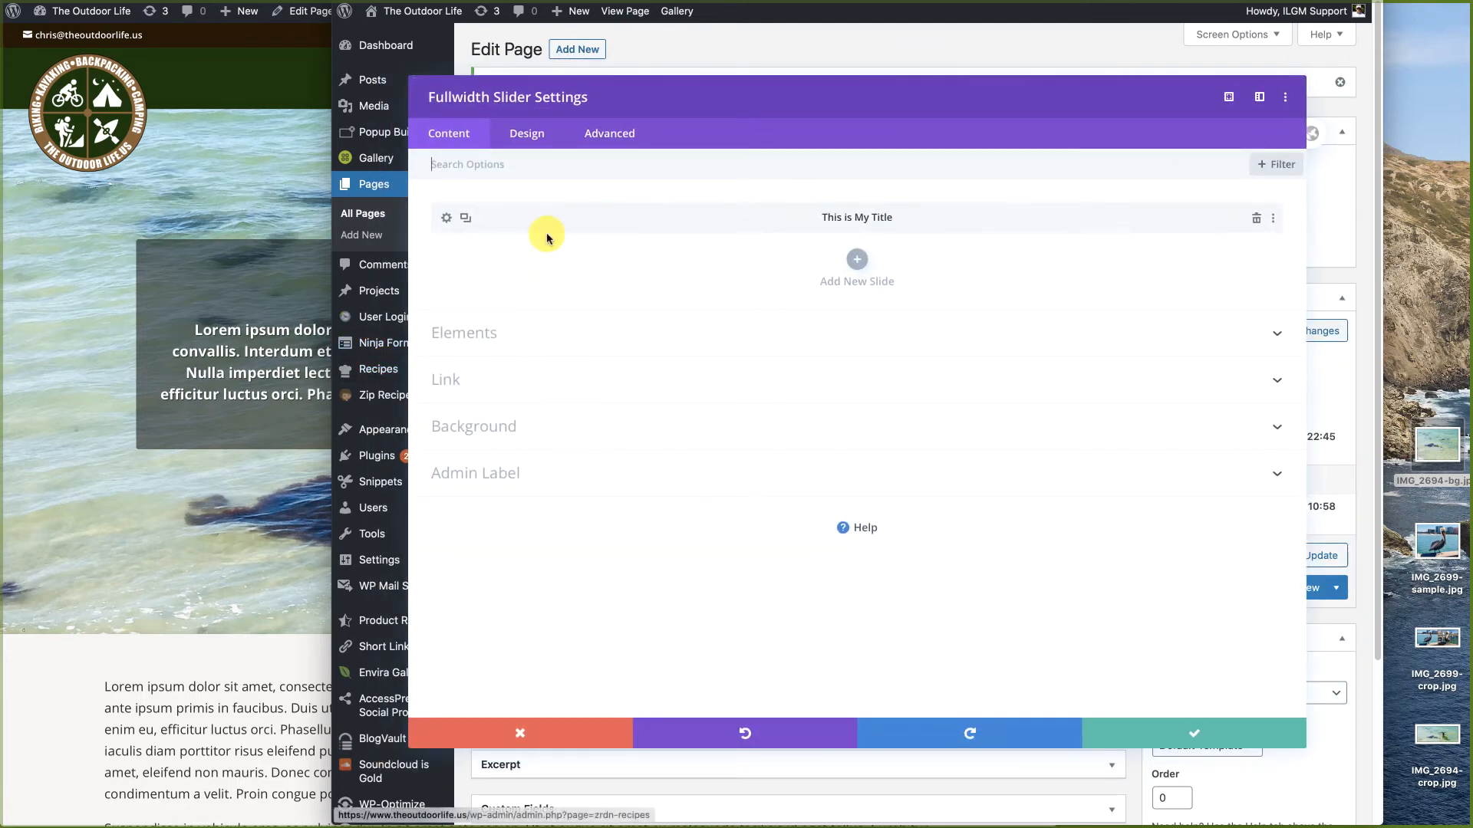
pyautogui.click(537, 139)
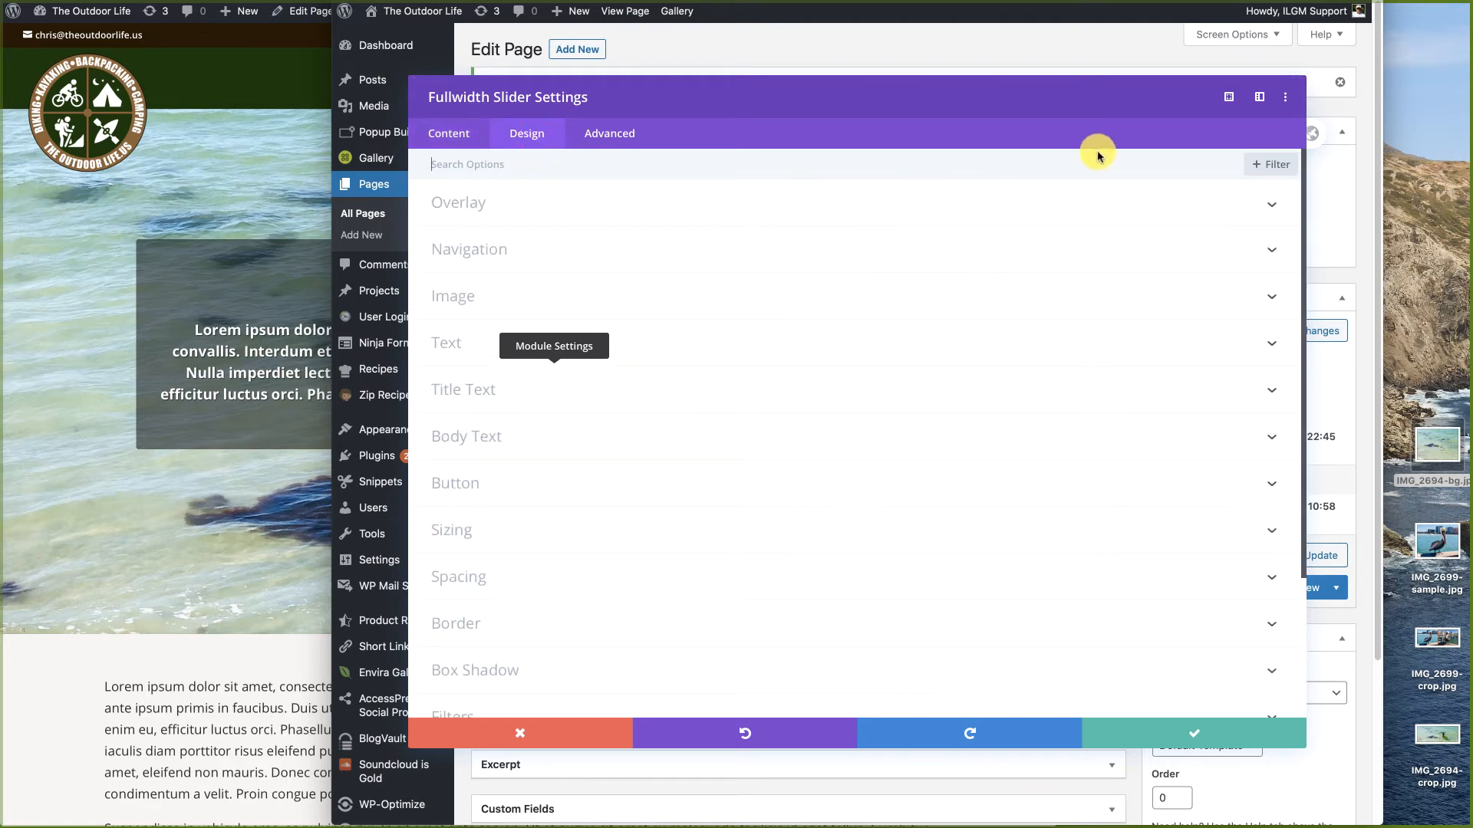
pyautogui.click(459, 201)
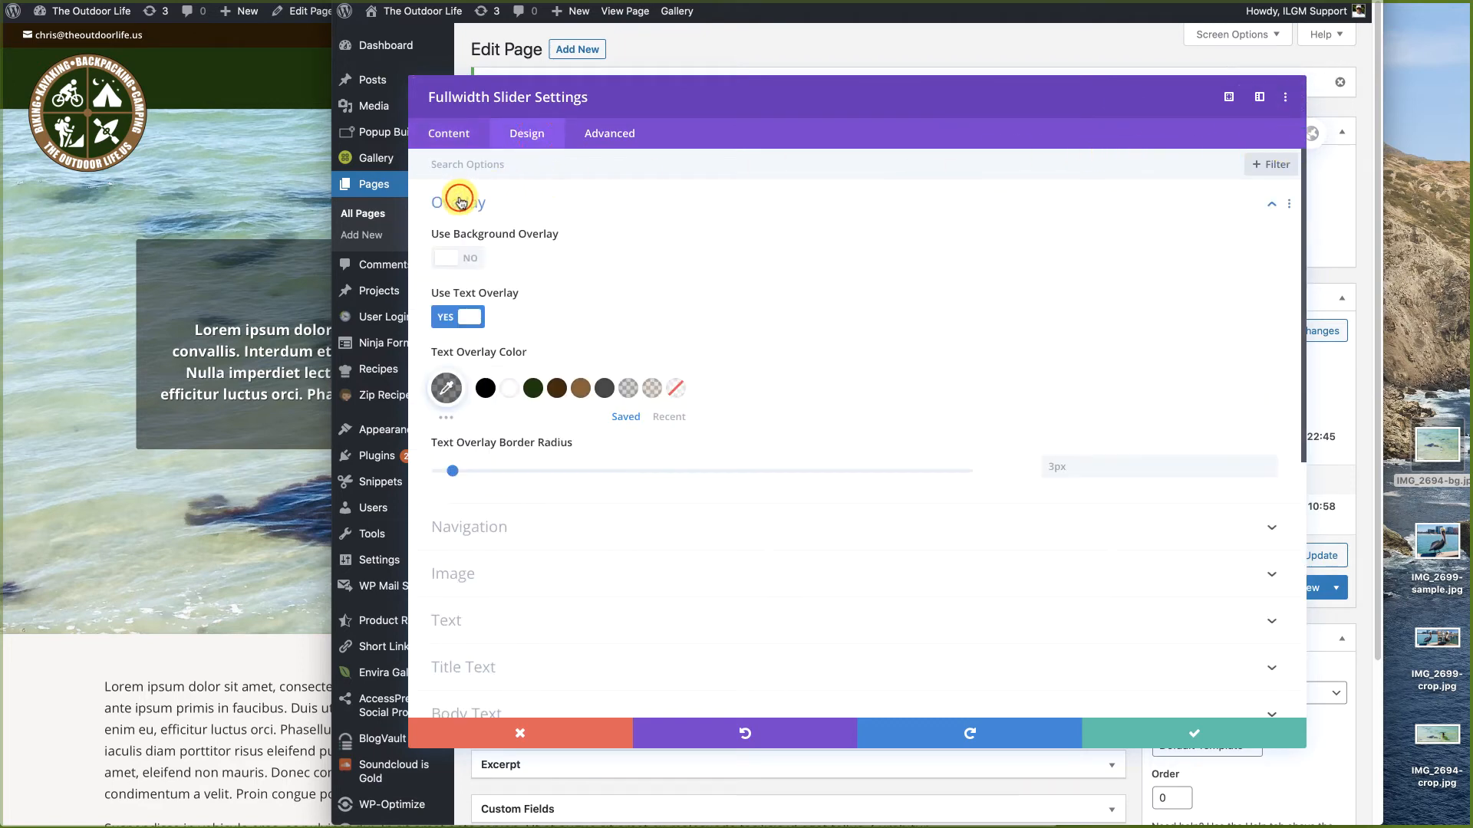
pyautogui.click(464, 315)
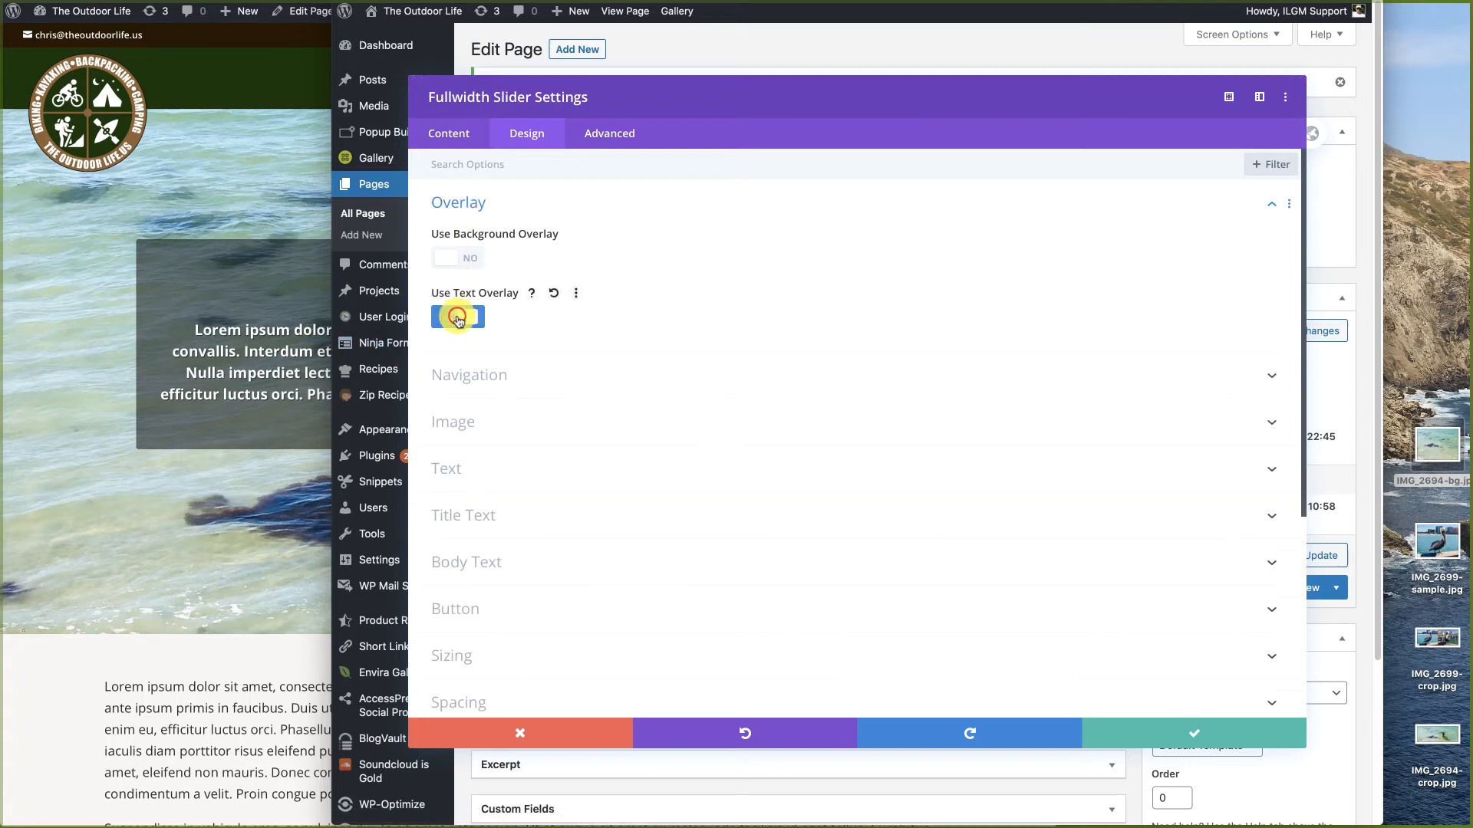
# Step: Enable Use Background Overlay, set the Background Overlay Color to rgba(0,0,0,0.35), and save the slider settings
pyautogui.click(453, 261)
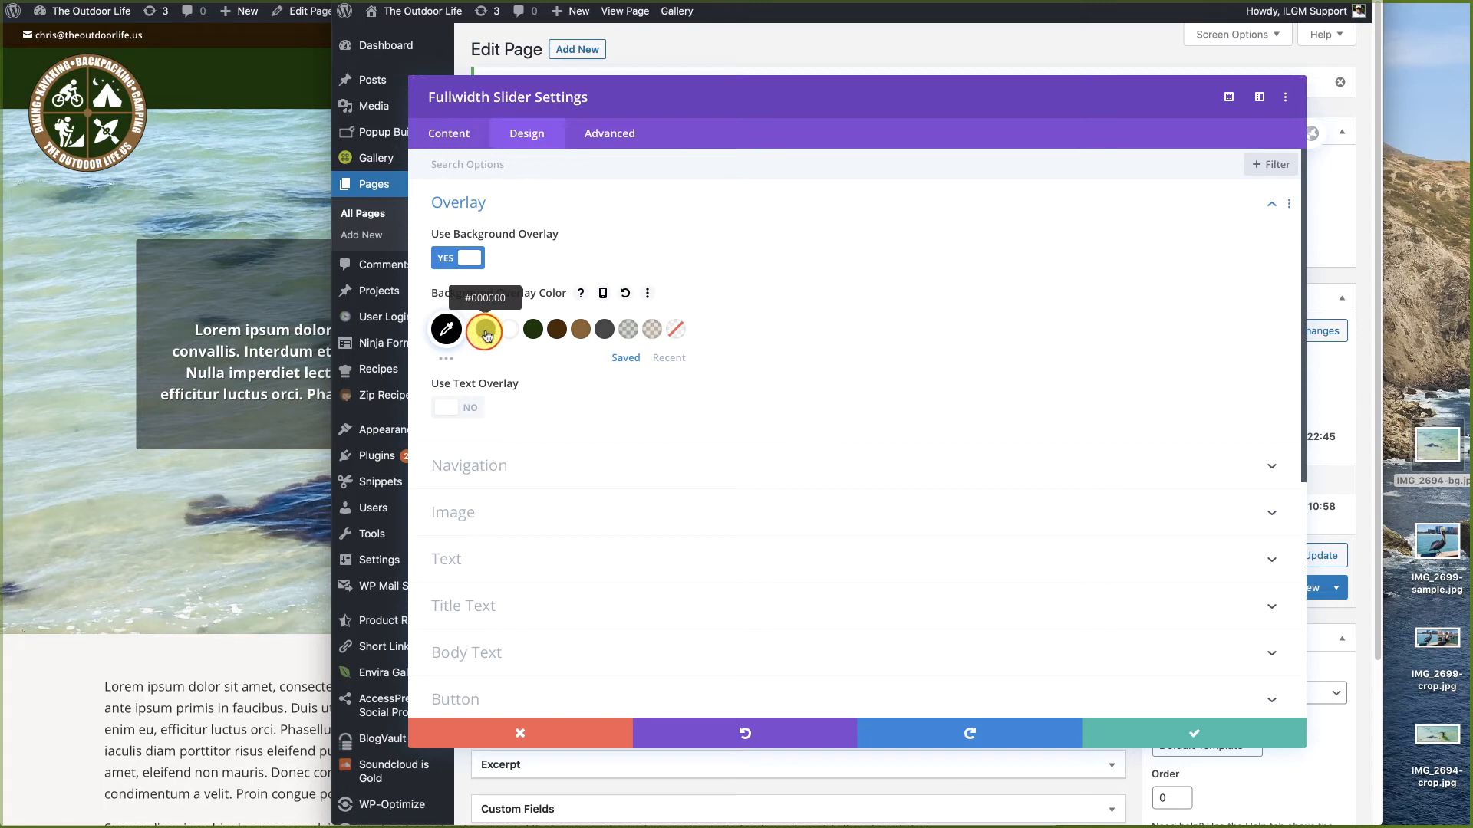
pyautogui.click(449, 329)
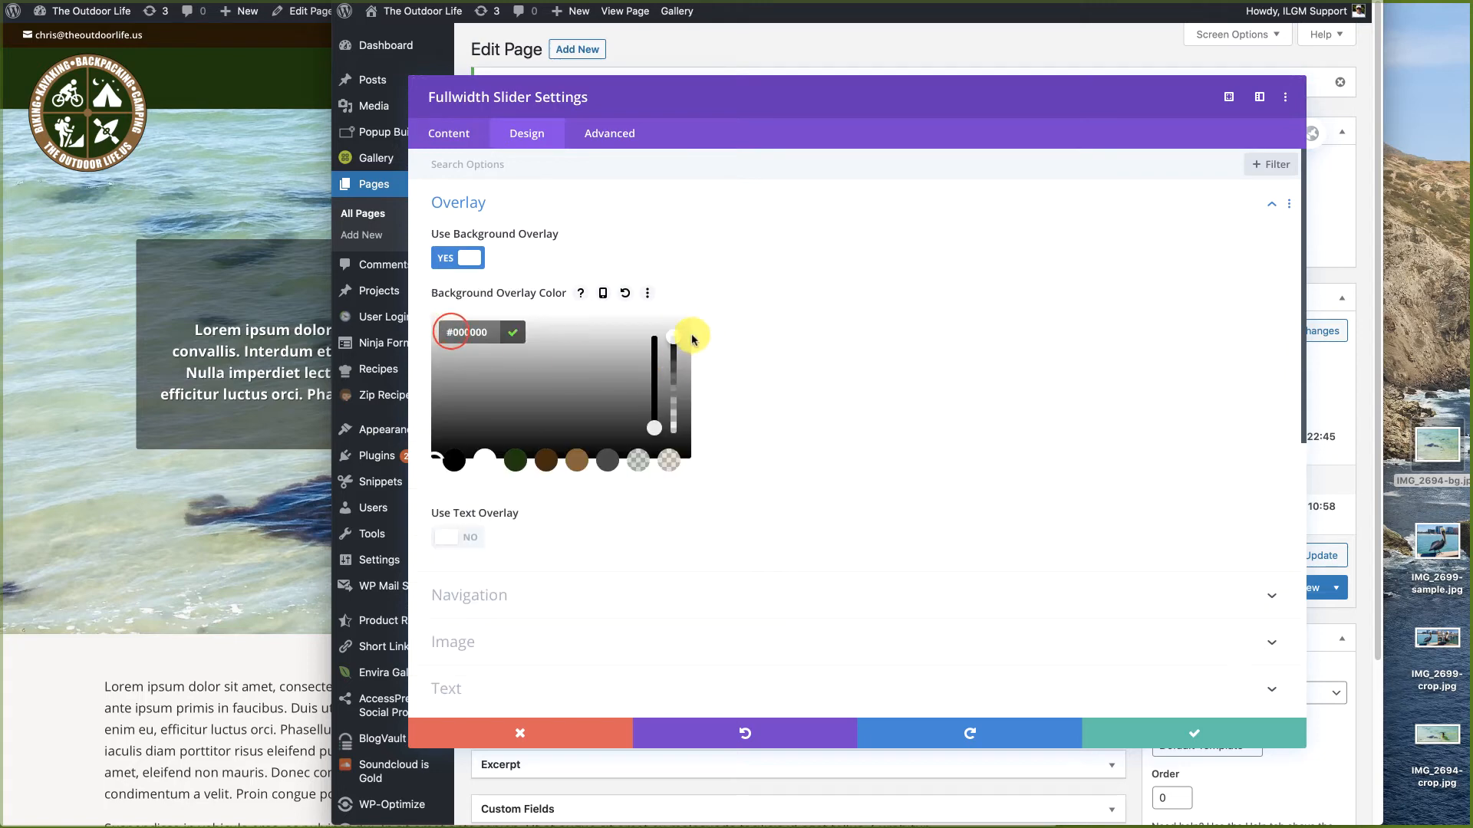
pyautogui.moveTo(676, 341); pyautogui.dragTo(677, 408)
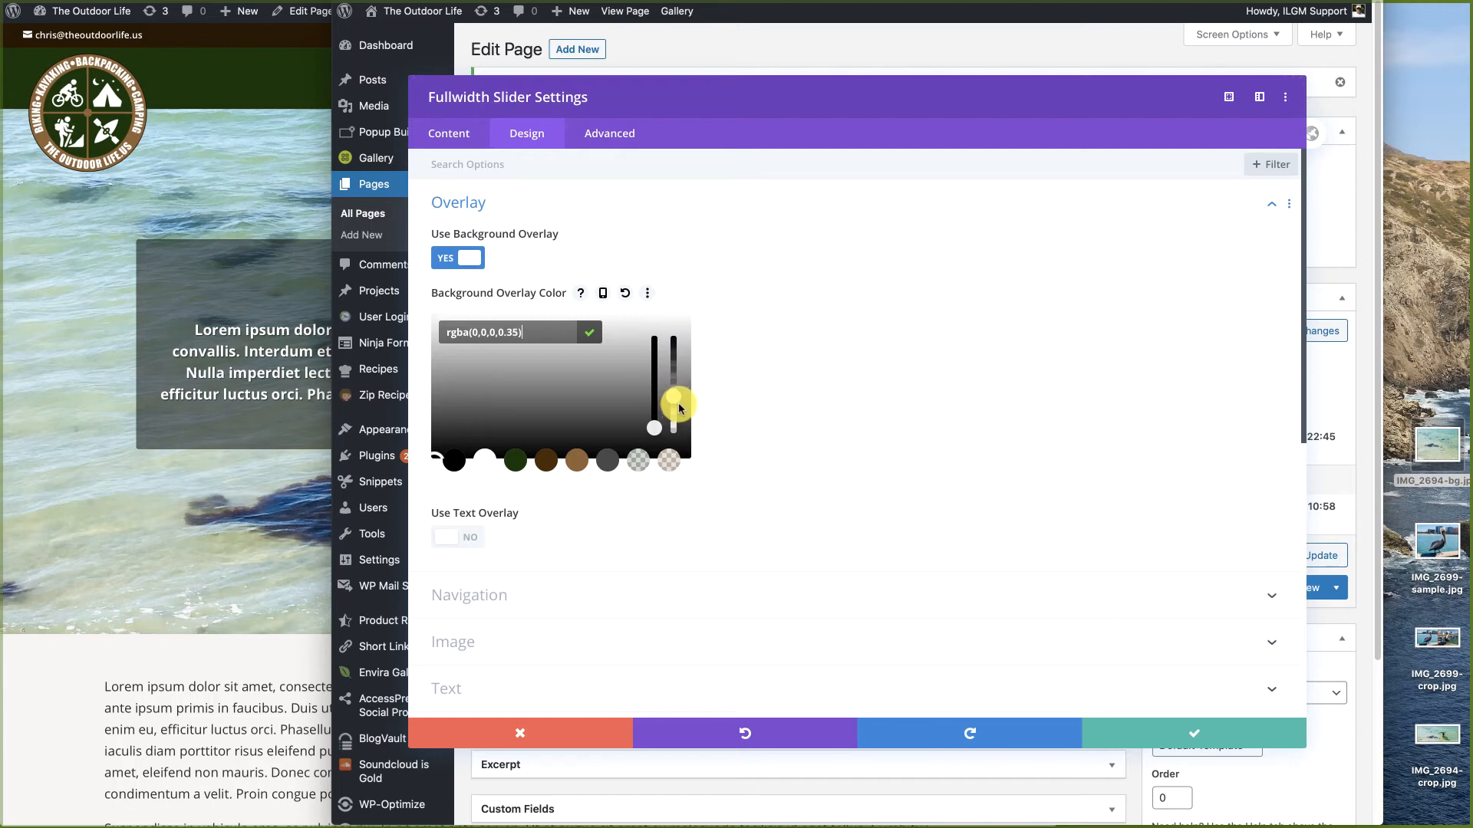
pyautogui.click(1212, 724)
# Step: Update the page with the background overlay and reload the live page to check the banner
pyautogui.click(1330, 555)
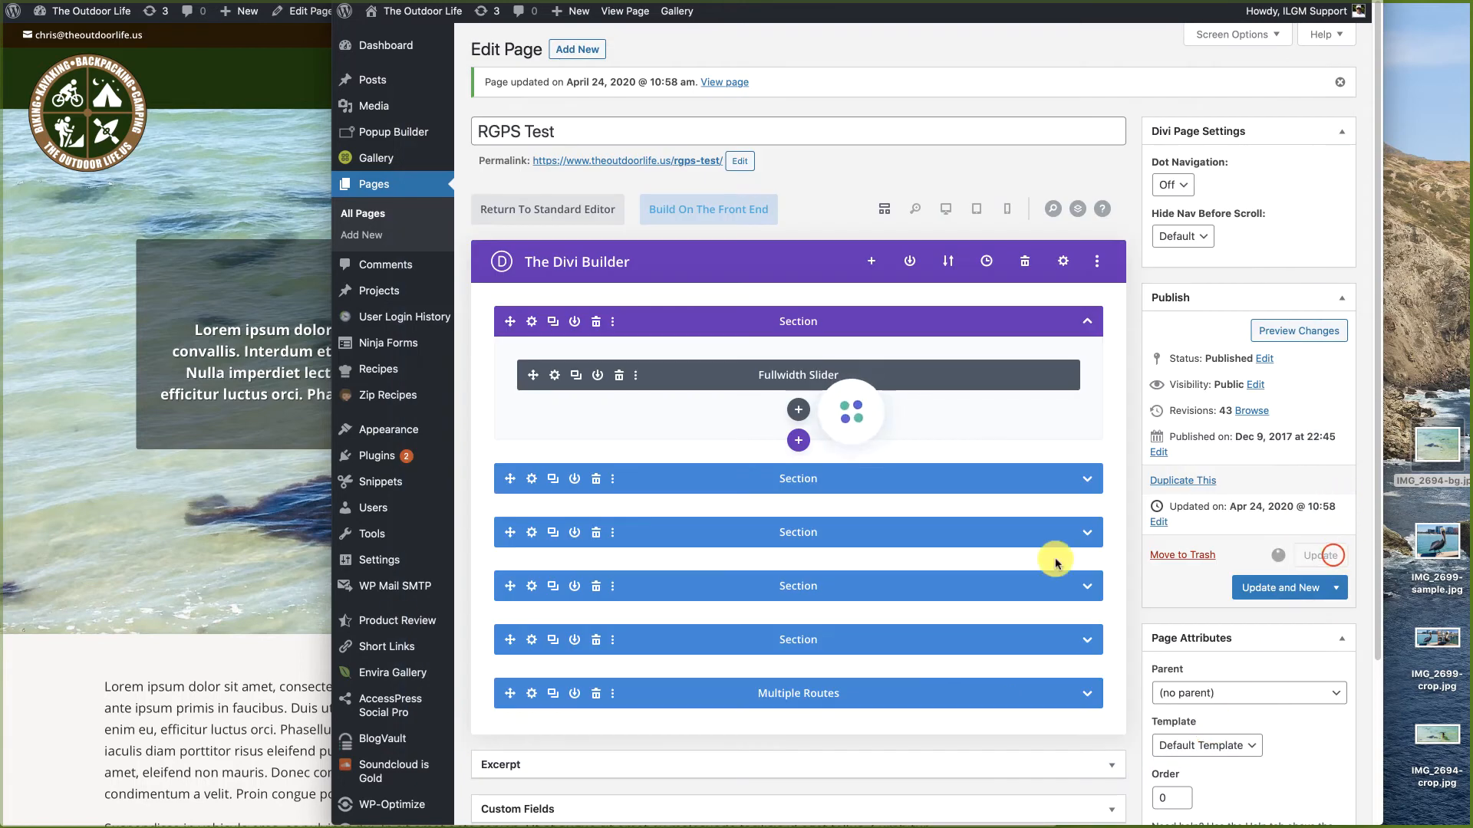
pyautogui.click(214, 734)
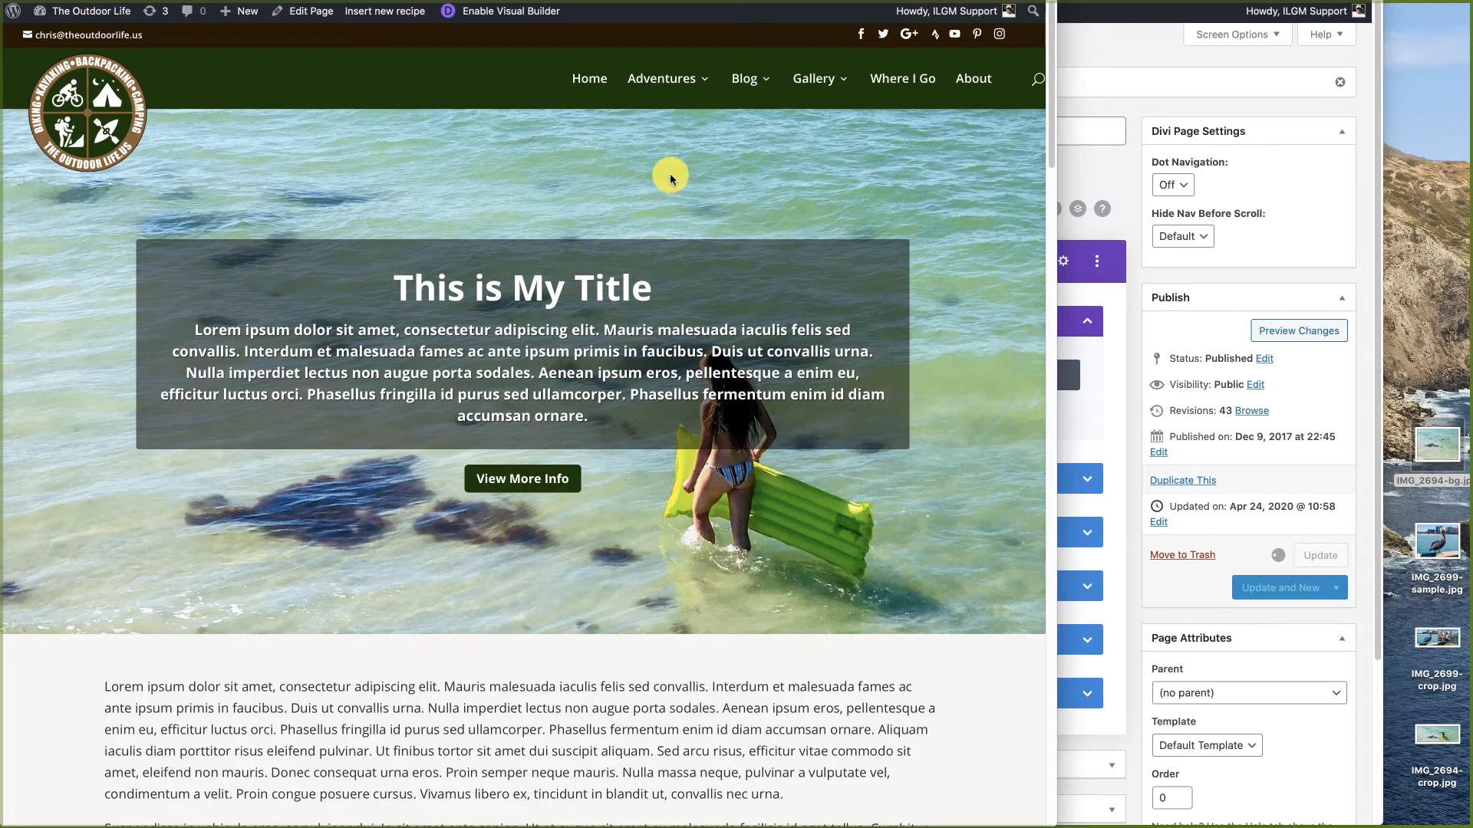
pyautogui.press('super+r')
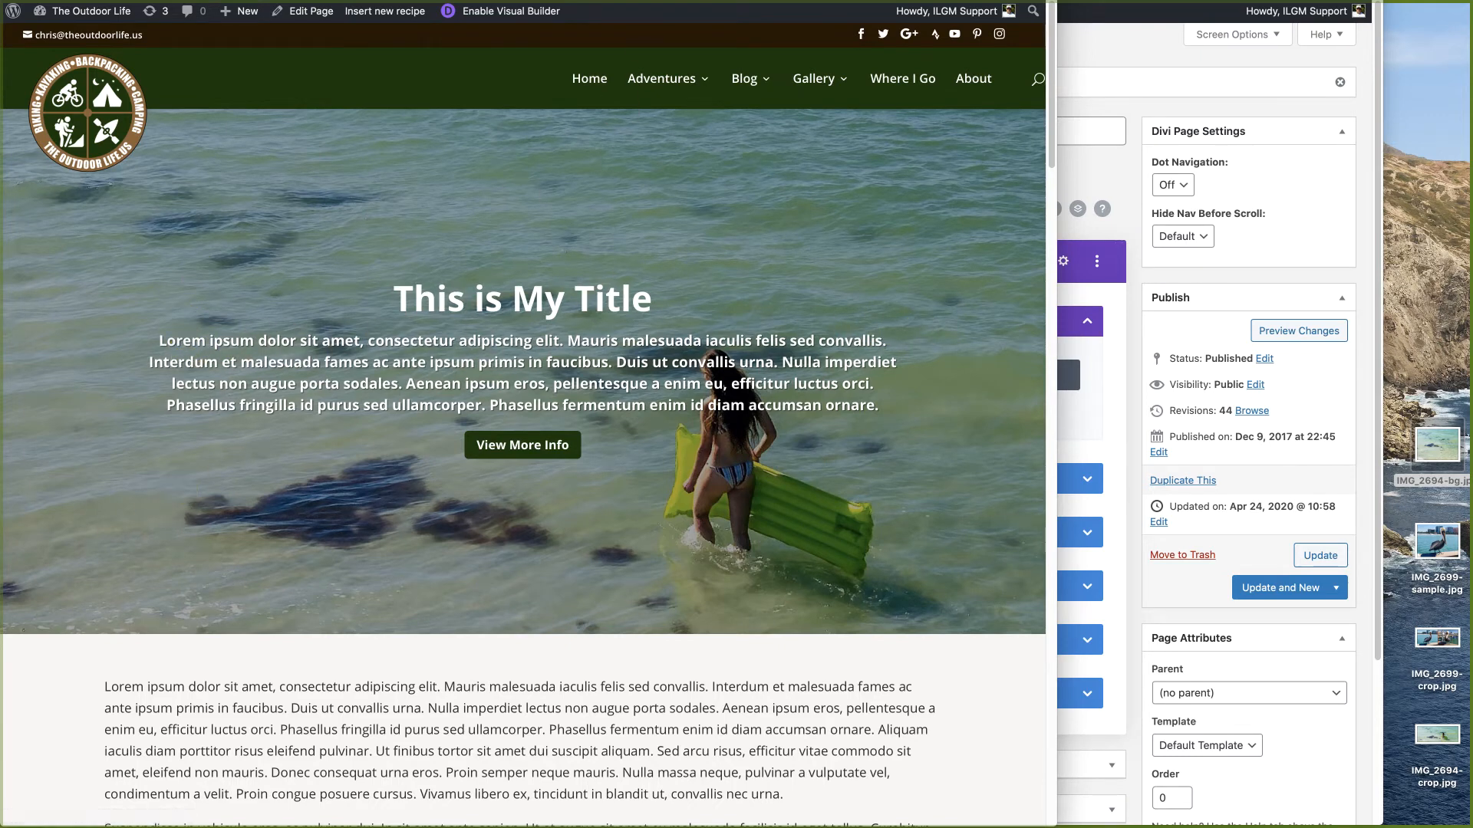
# Step: Add IMG_2699-sample.jpg from the media library as the image of the "This is My Title" slide
pyautogui.click(1144, 62)
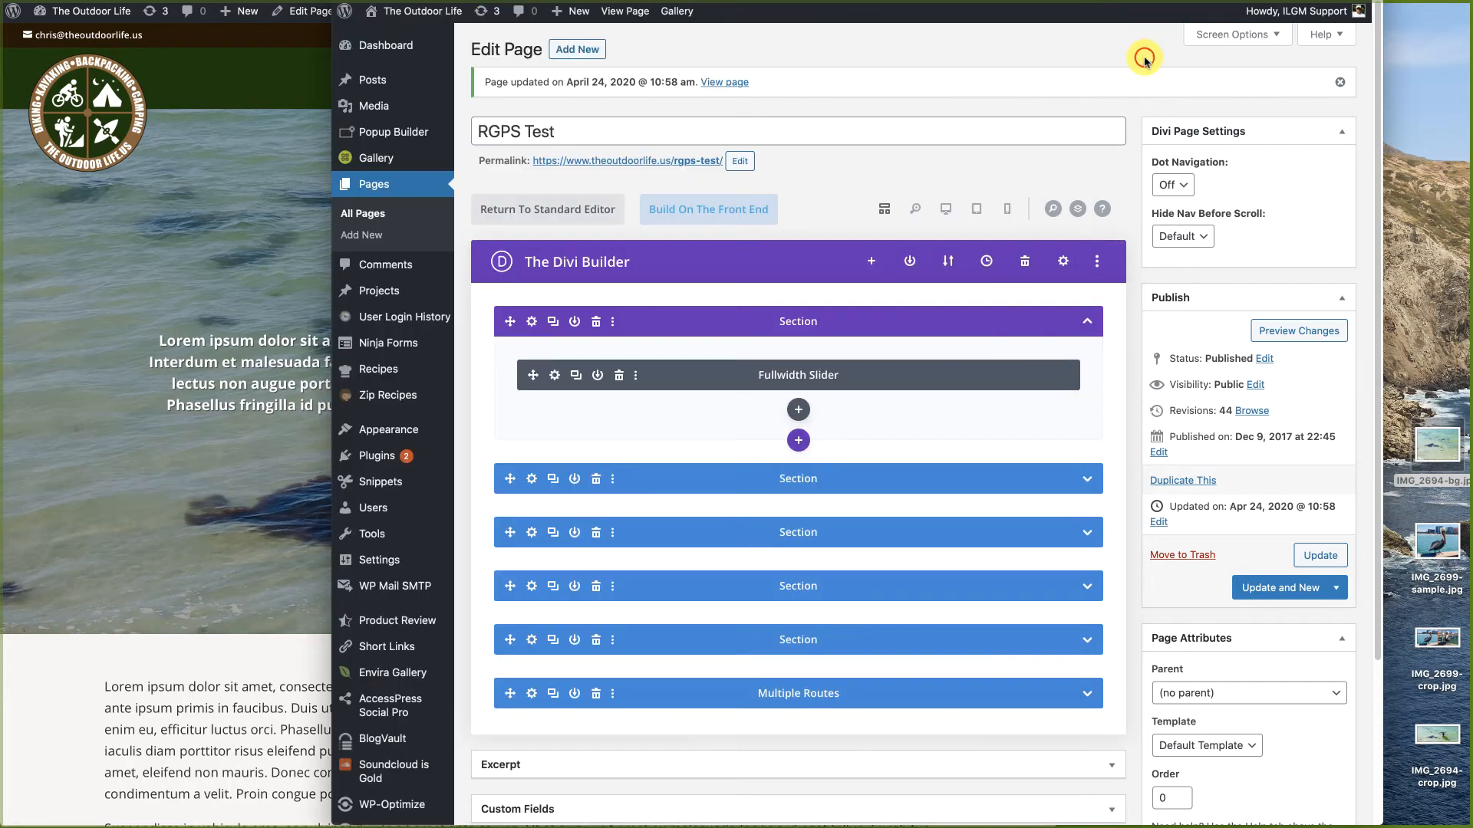
pyautogui.click(555, 377)
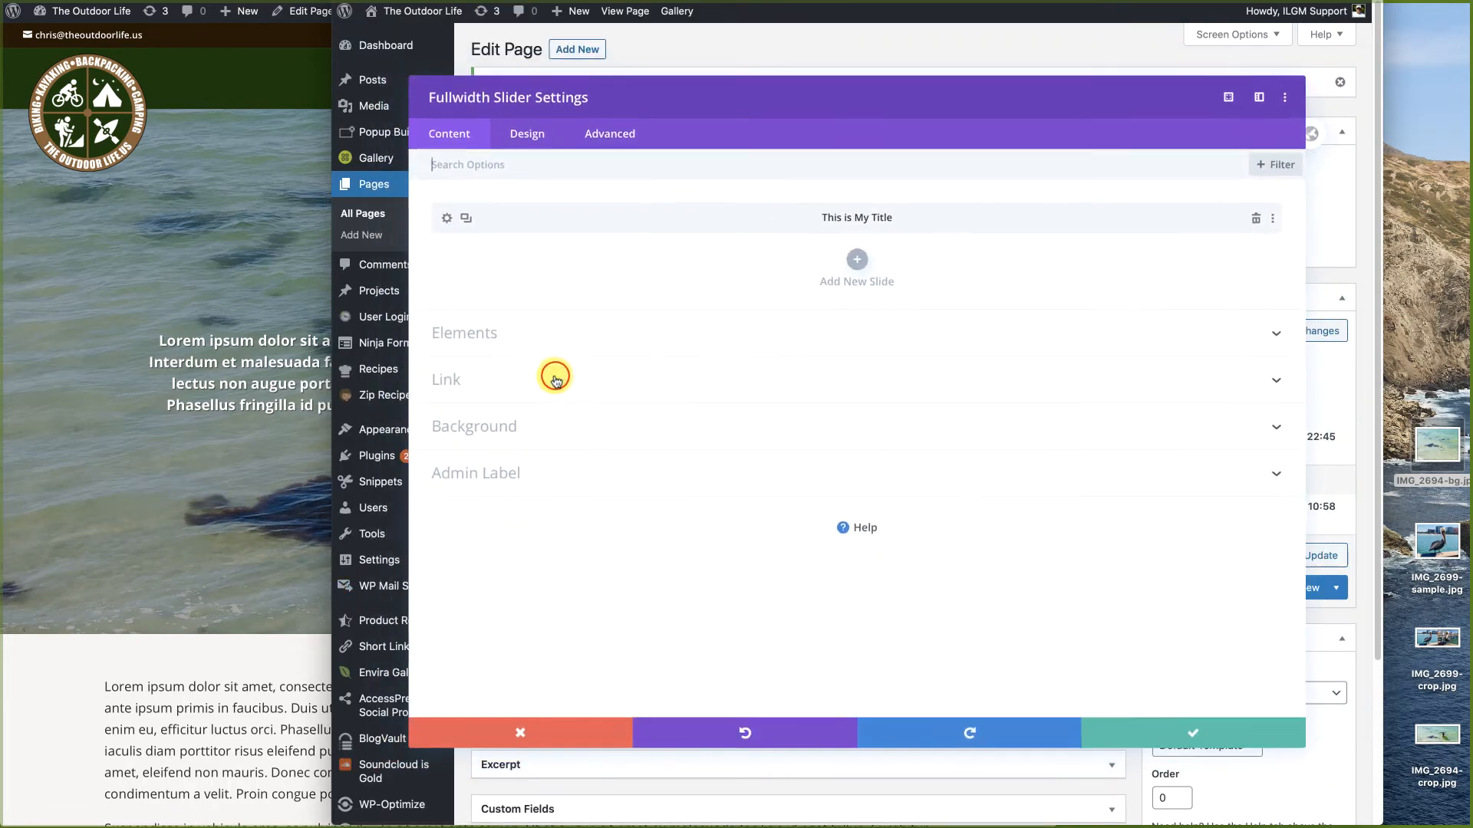
pyautogui.click(444, 215)
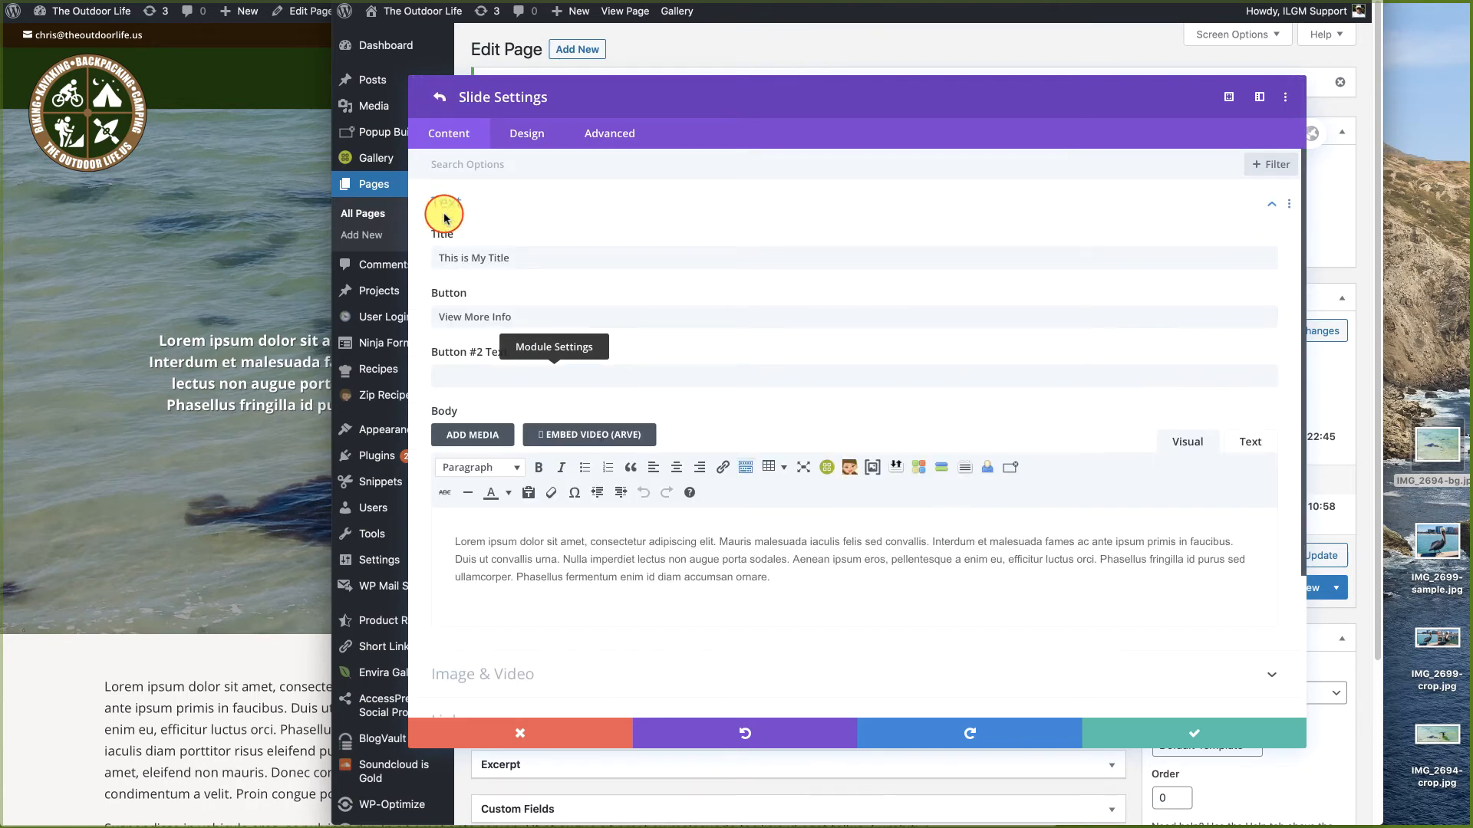
pyautogui.scroll(-3, 805, 303)
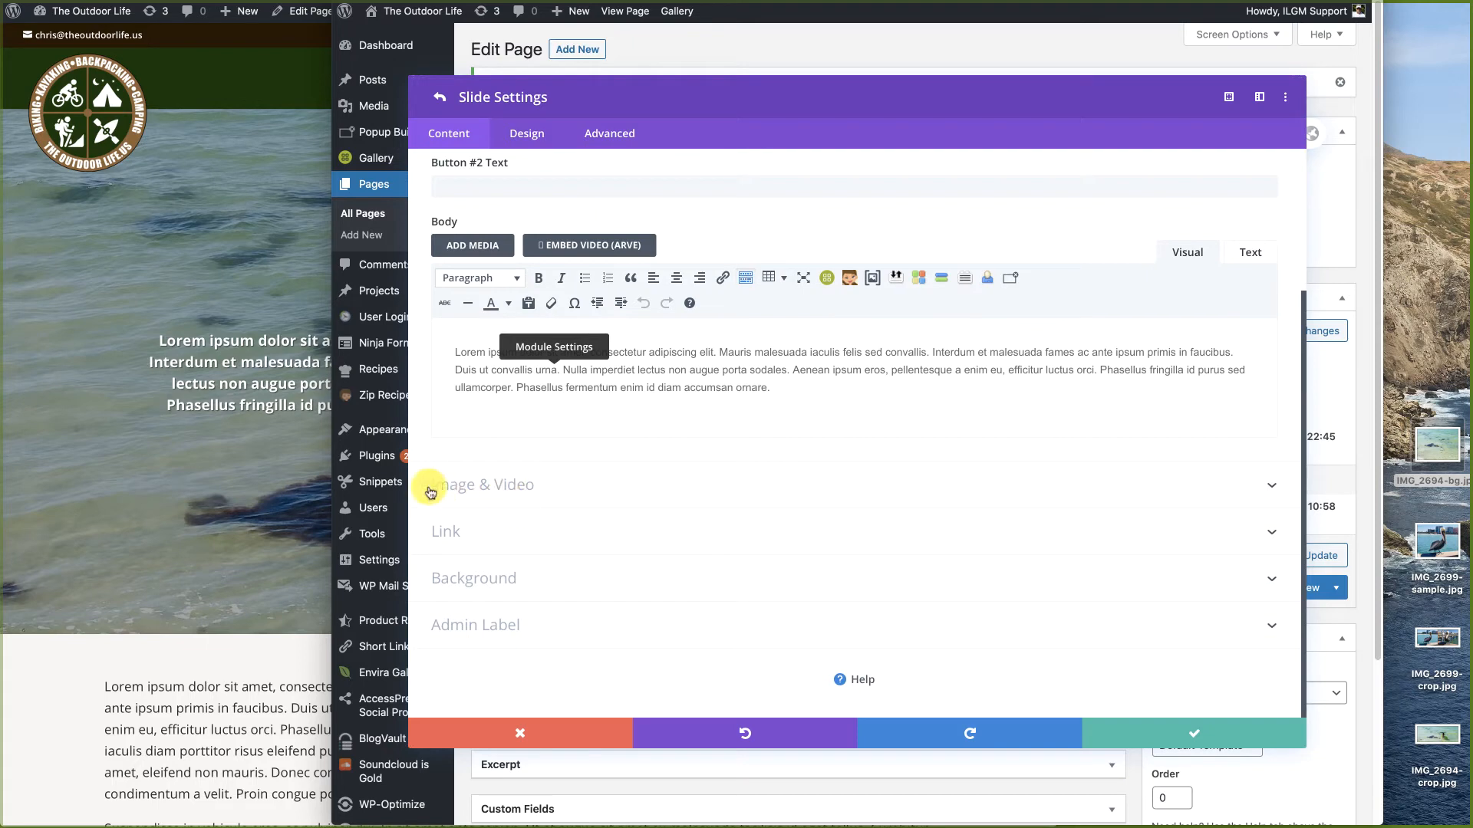
pyautogui.click(479, 487)
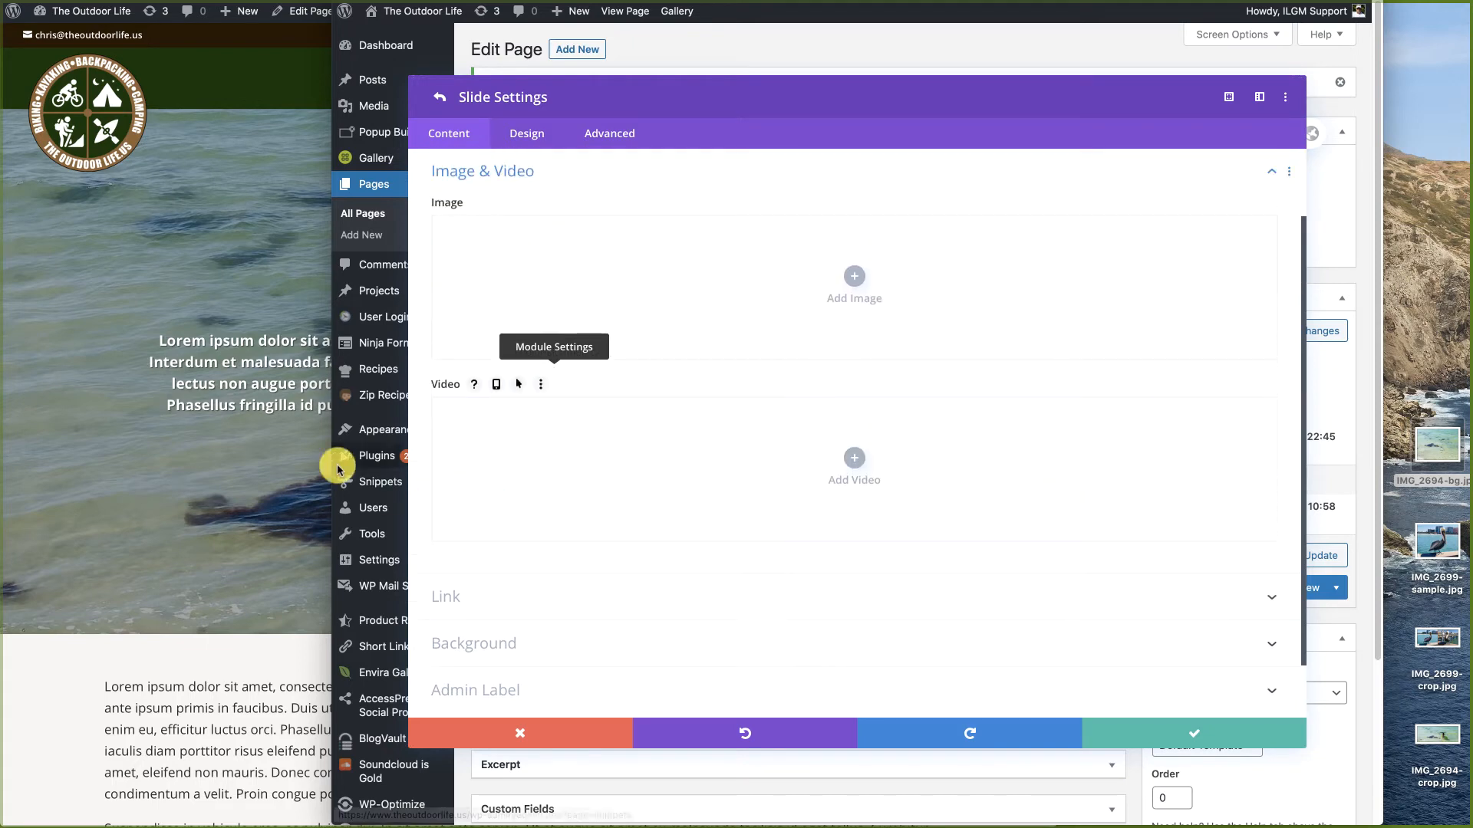
pyautogui.click(857, 284)
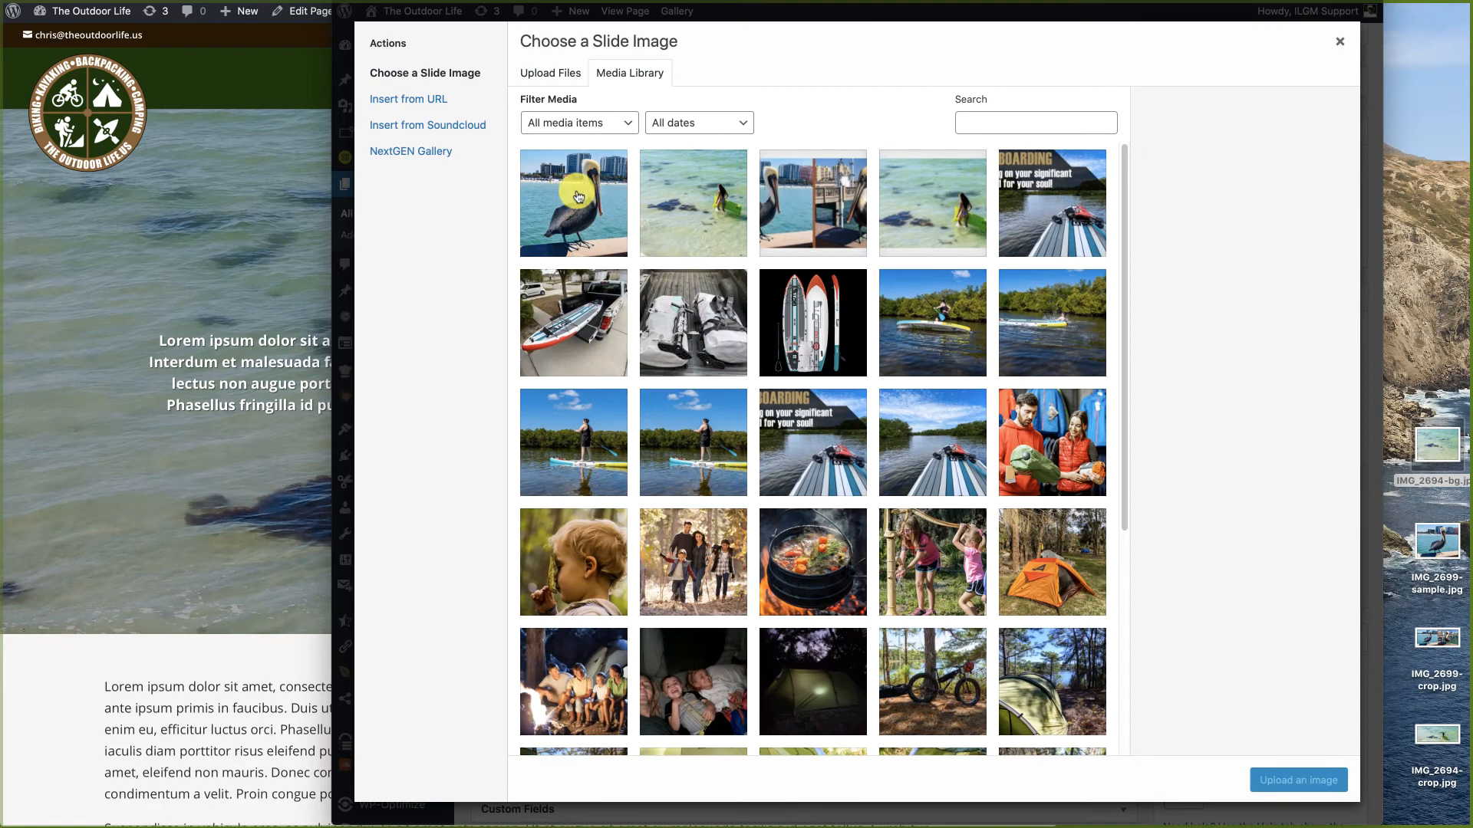
pyautogui.click(578, 197)
pyautogui.click(1306, 790)
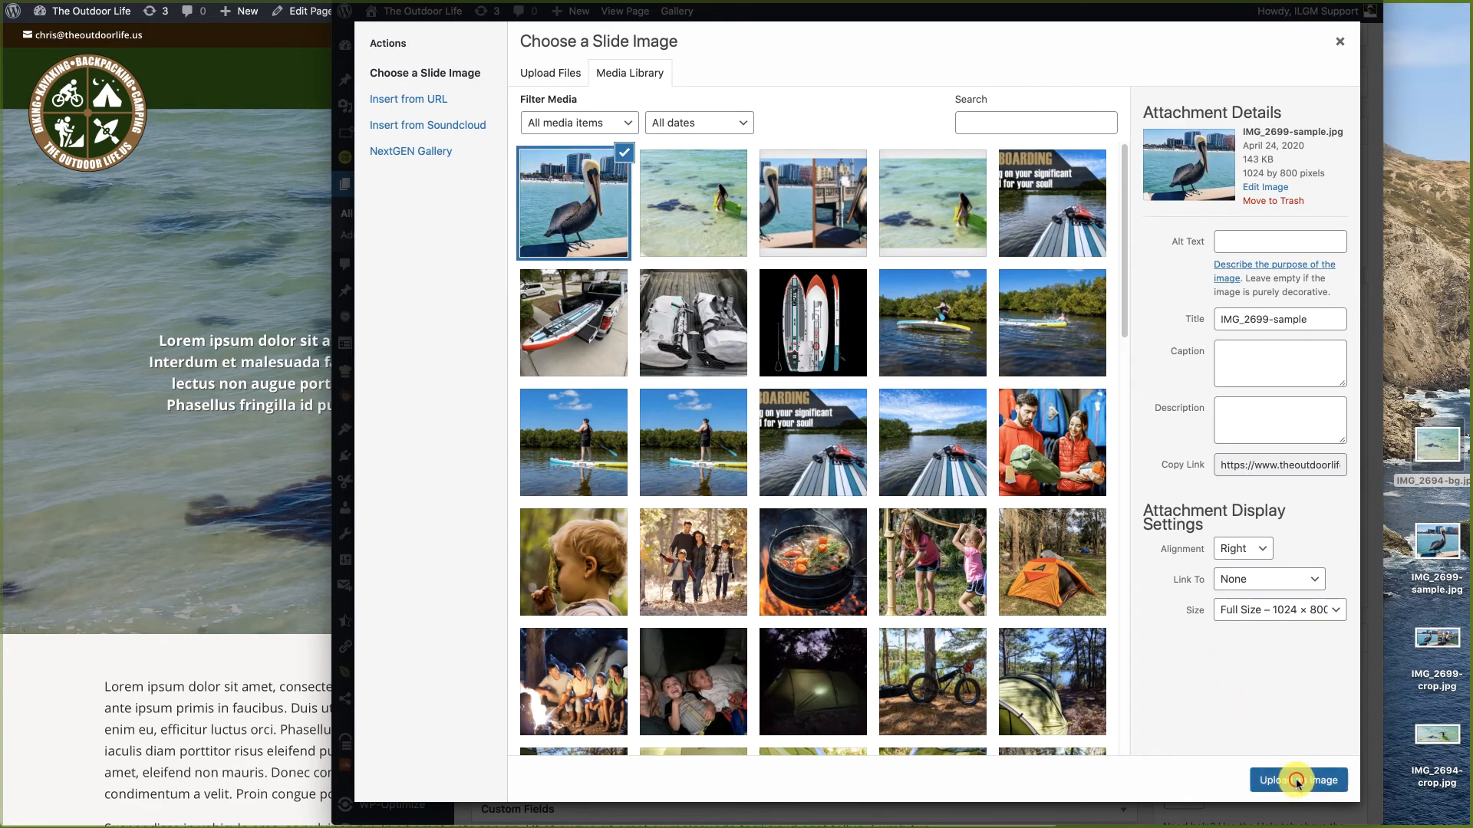
# Step: Save the slide image and slider settings, update the page, and view the pelican image on the live banner
pyautogui.click(1210, 734)
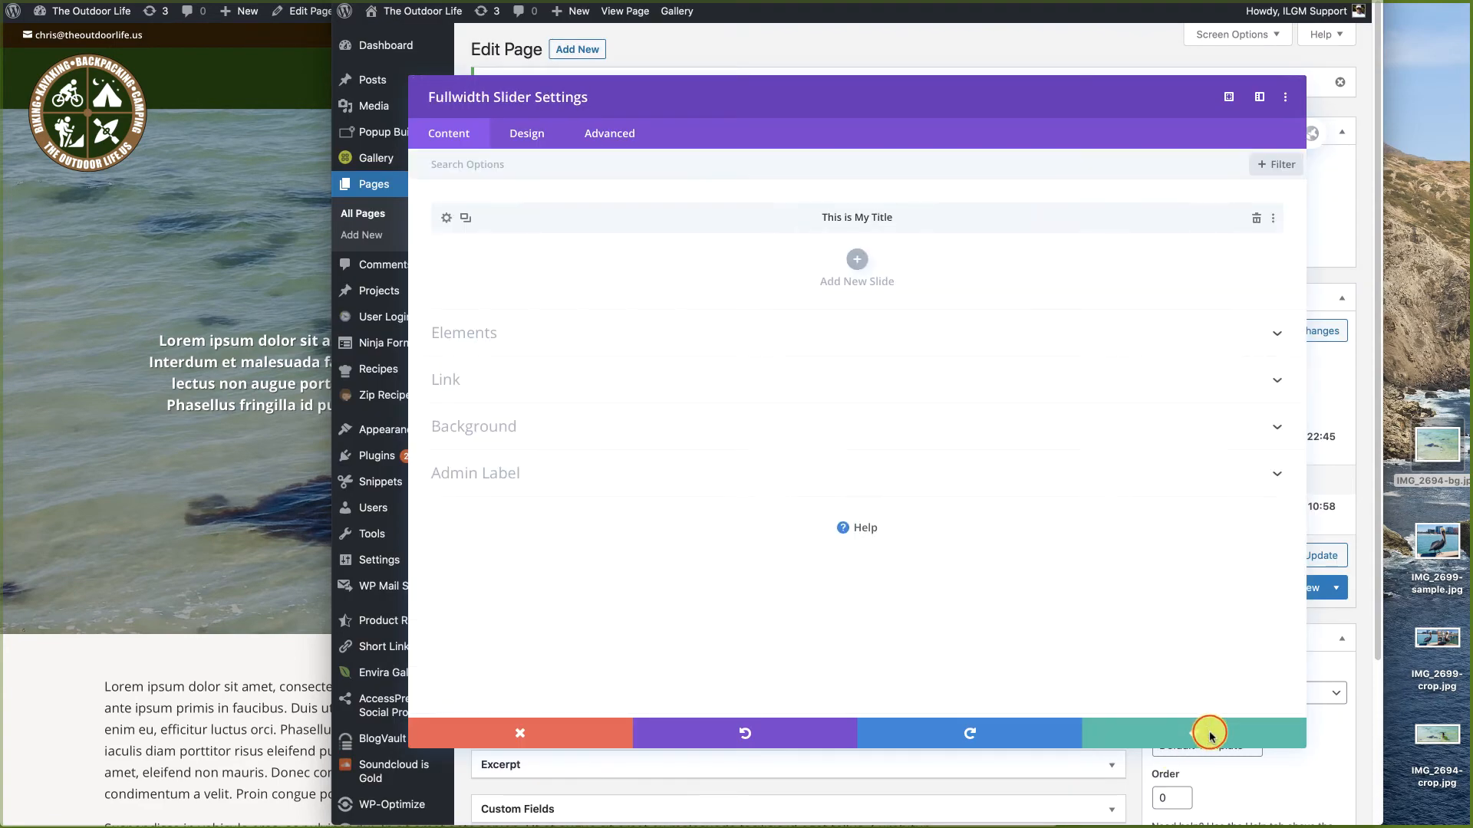
pyautogui.click(1210, 734)
pyautogui.click(1311, 549)
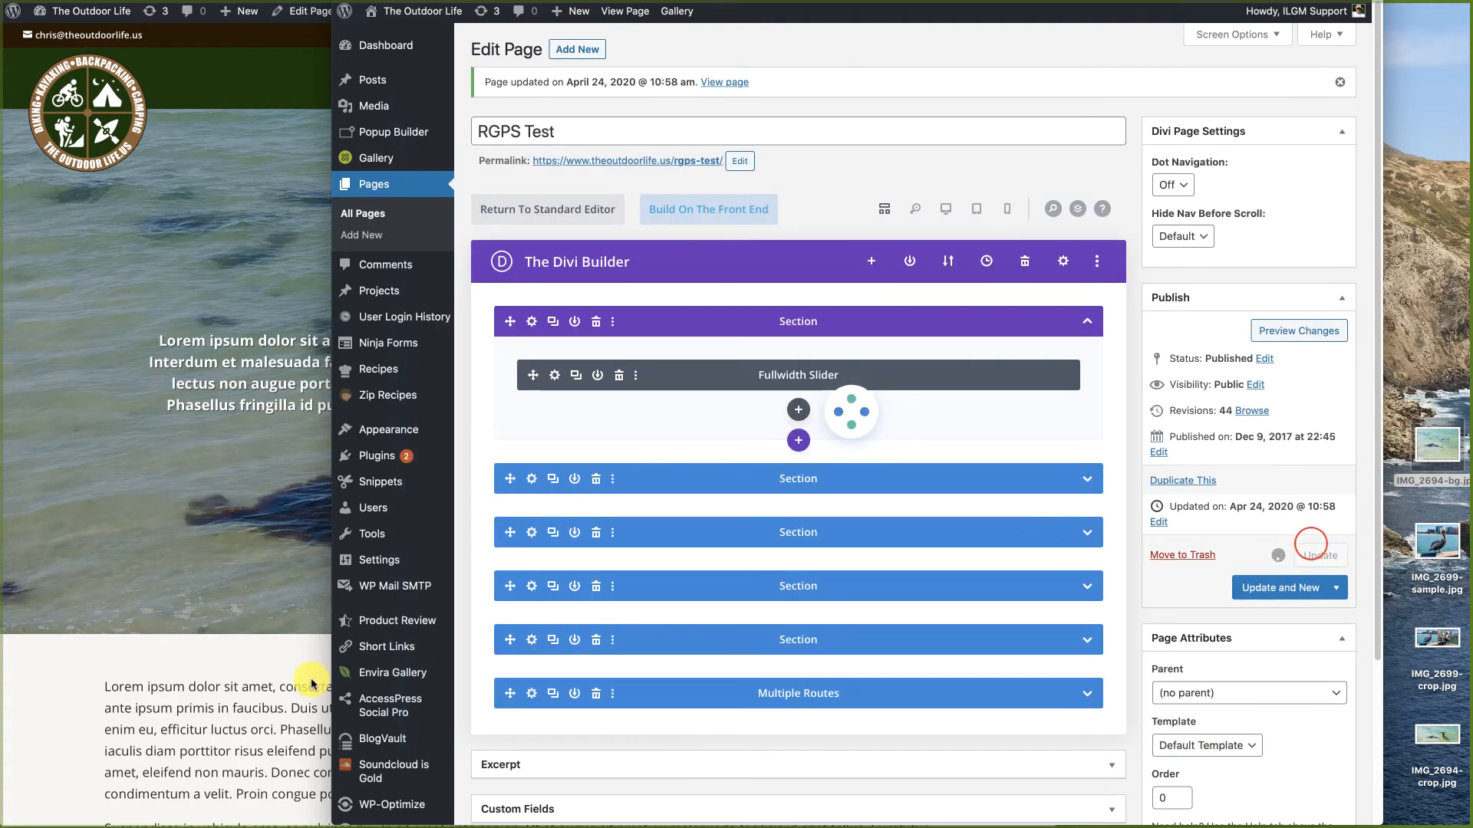
pyautogui.click(263, 699)
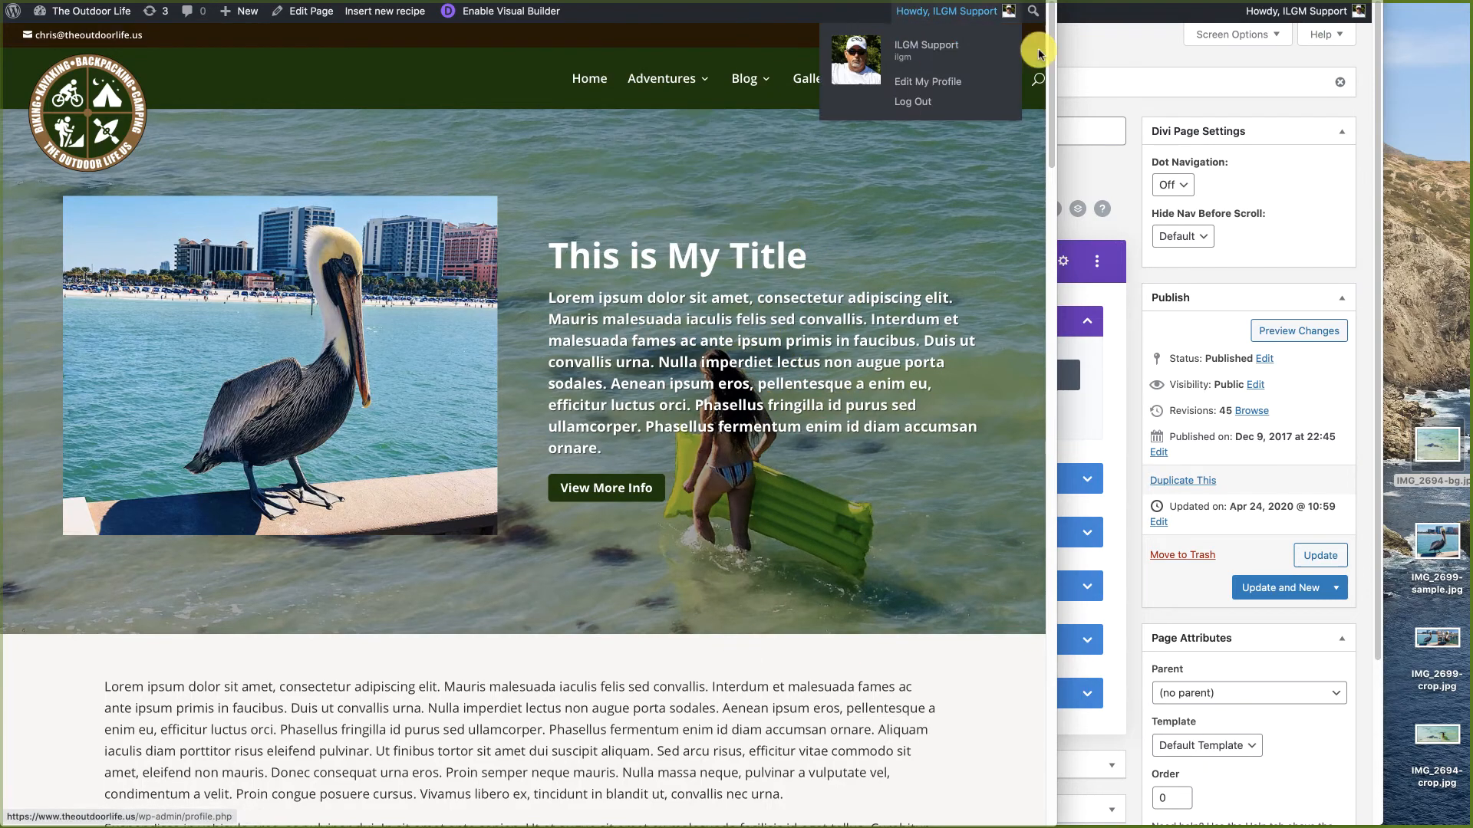
# Step: Replace the slide's background image by uploading IMG_2694-bg.jpg from the desktop and inserting it at full size
pyautogui.click(1143, 46)
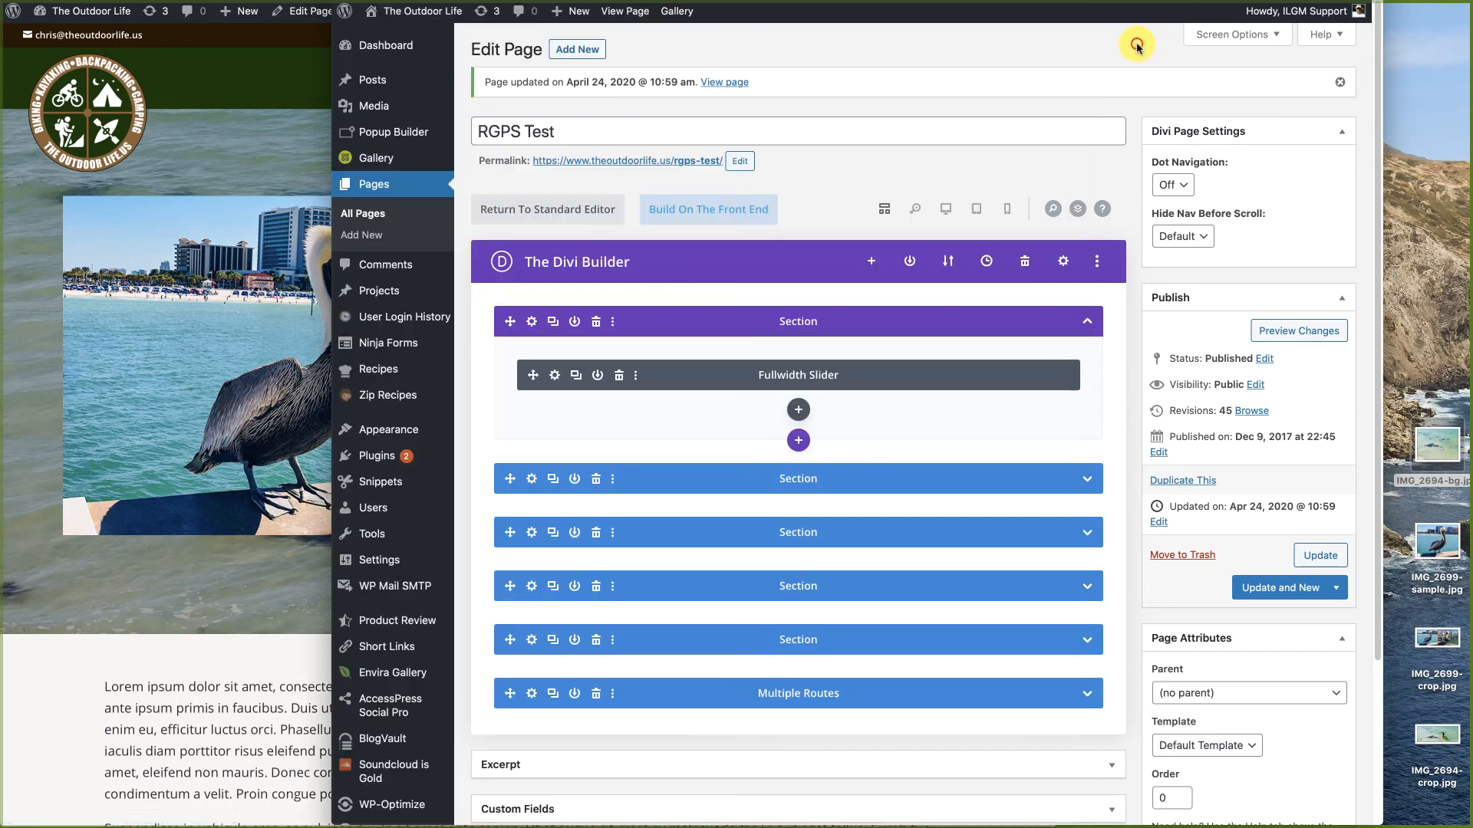
pyautogui.click(555, 375)
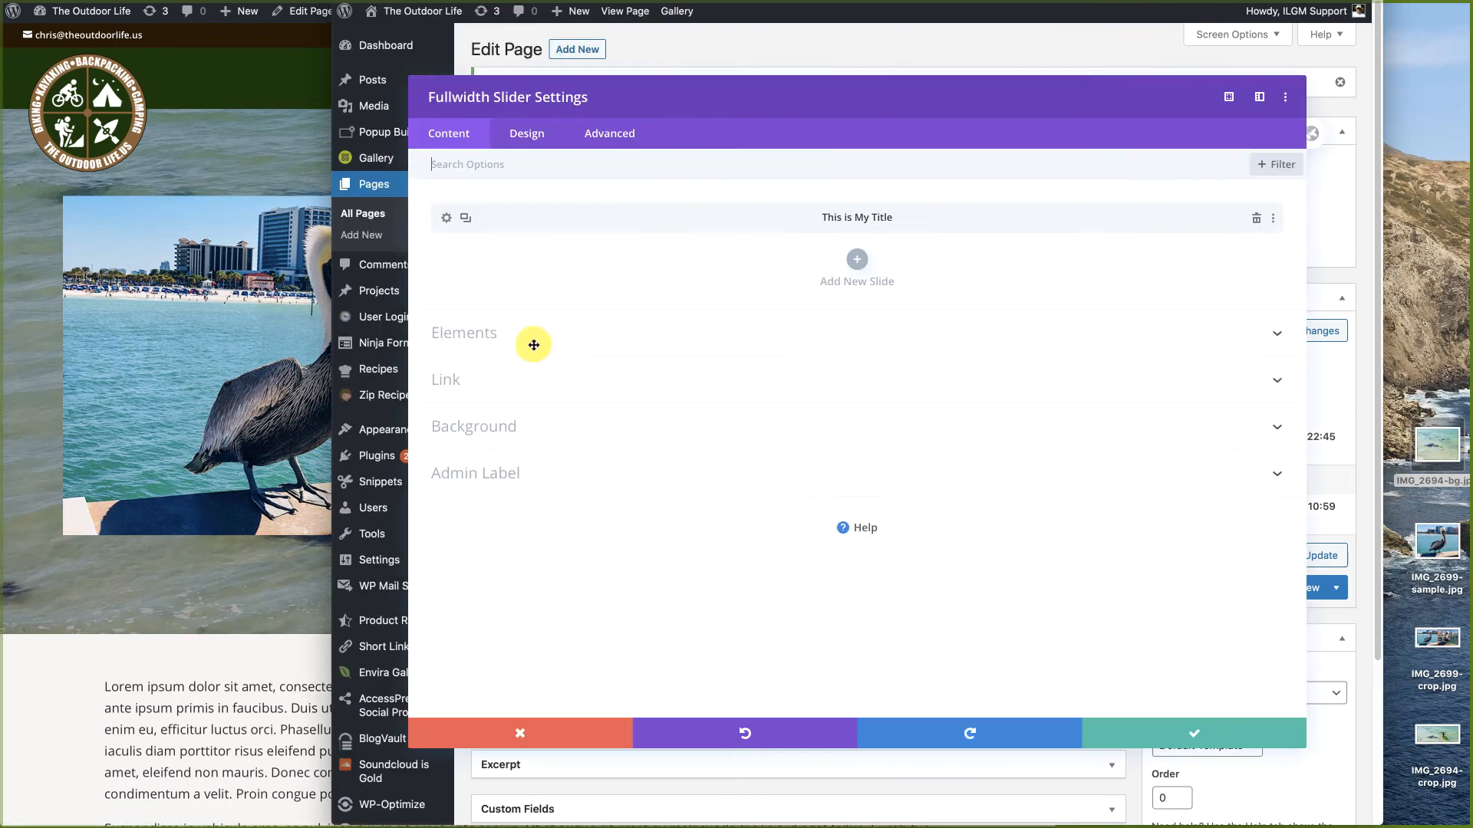
pyautogui.click(443, 219)
pyautogui.scroll(-5, 733, 390)
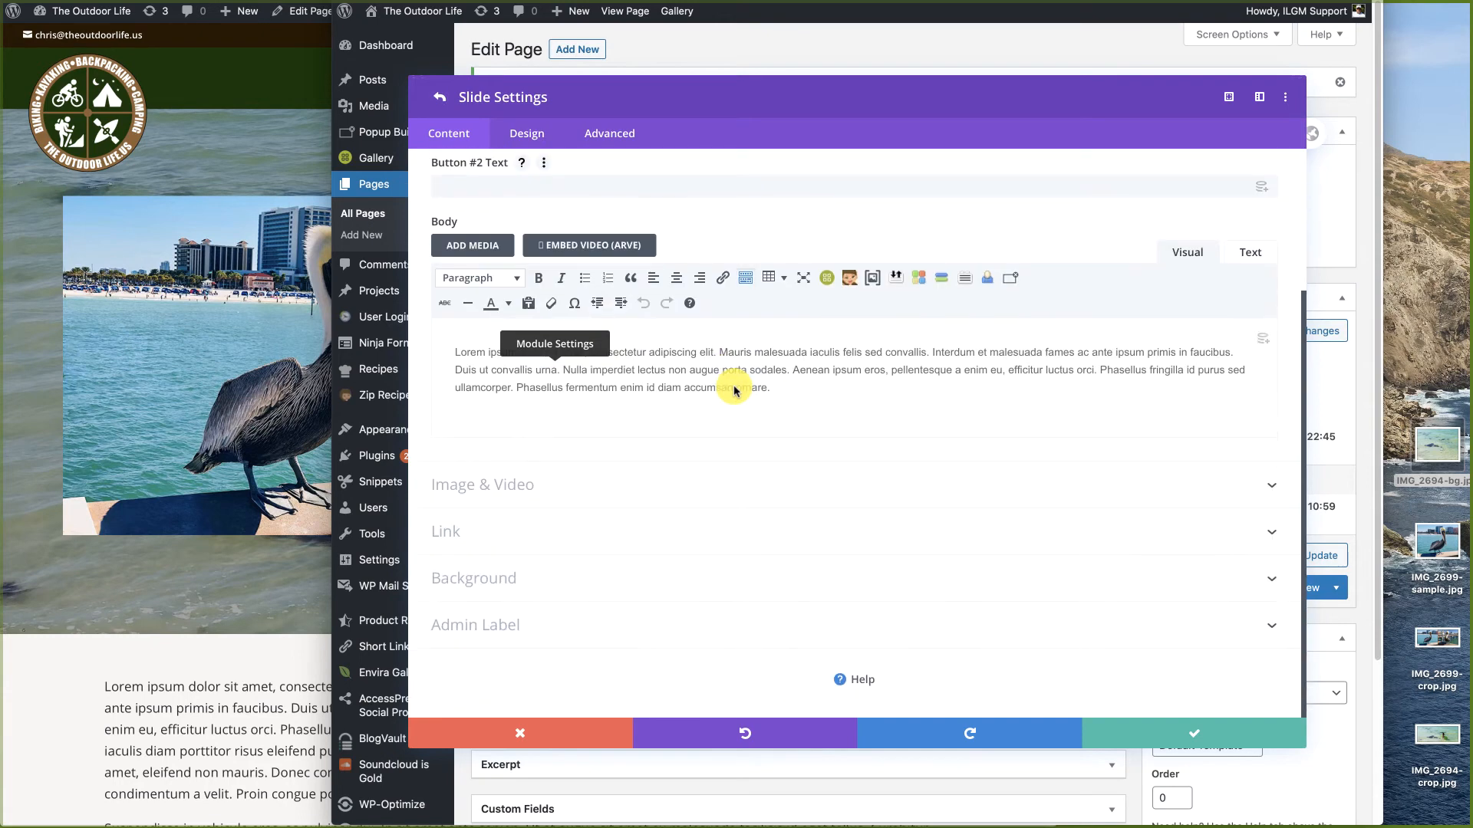
pyautogui.click(494, 579)
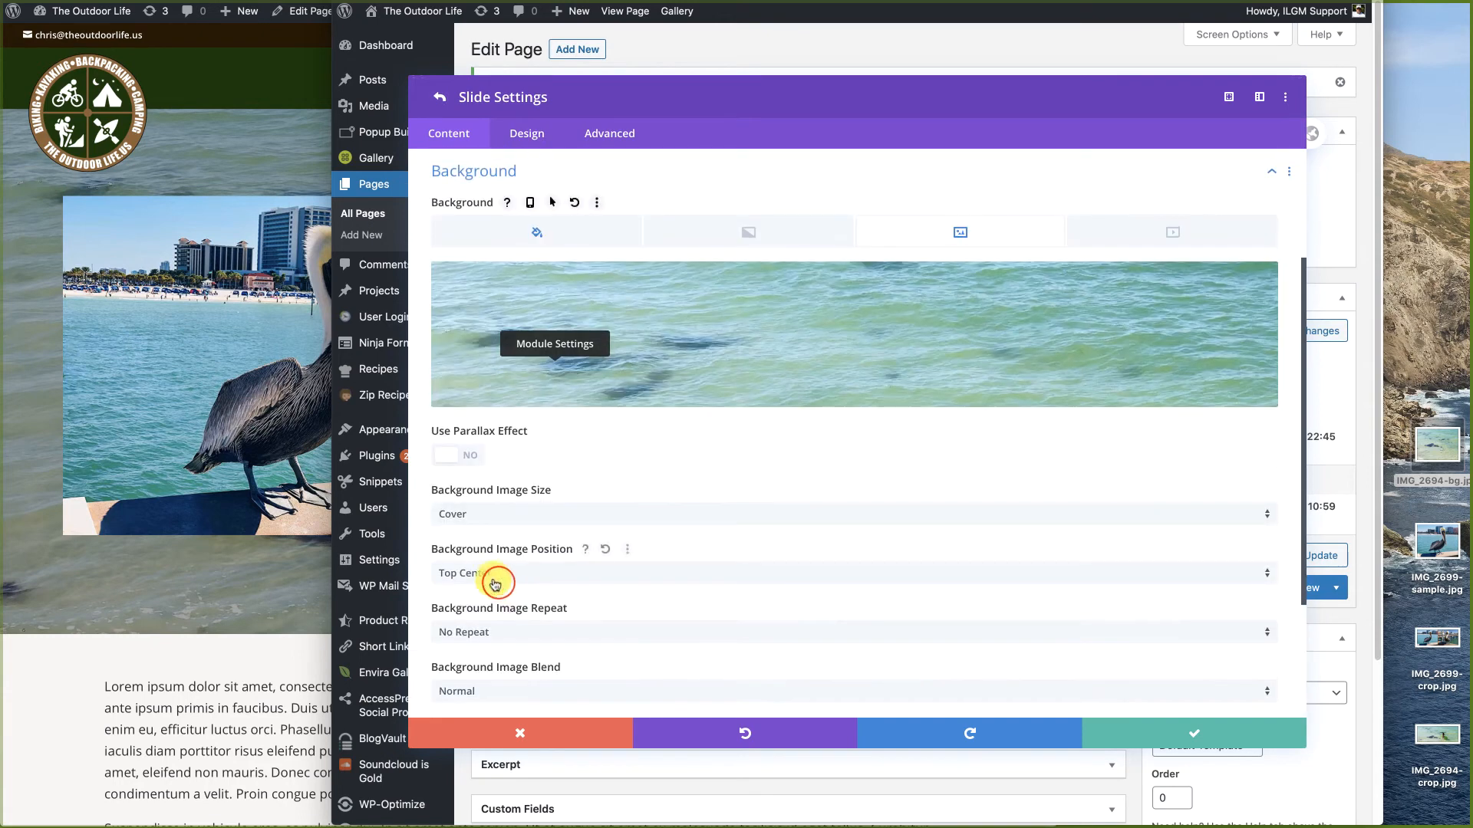
pyautogui.click(962, 335)
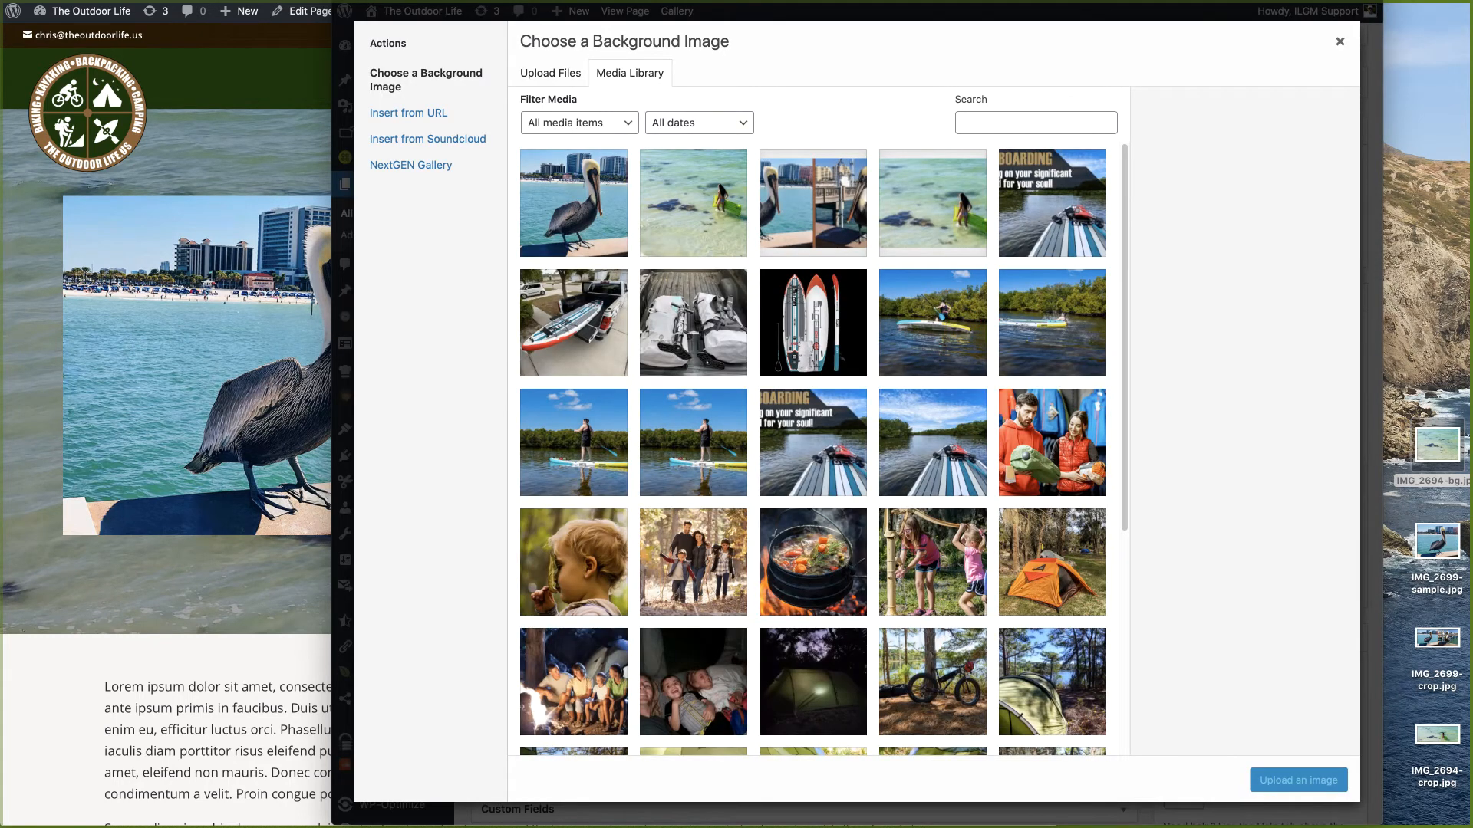
pyautogui.moveTo(1437, 446); pyautogui.dragTo(859, 444)
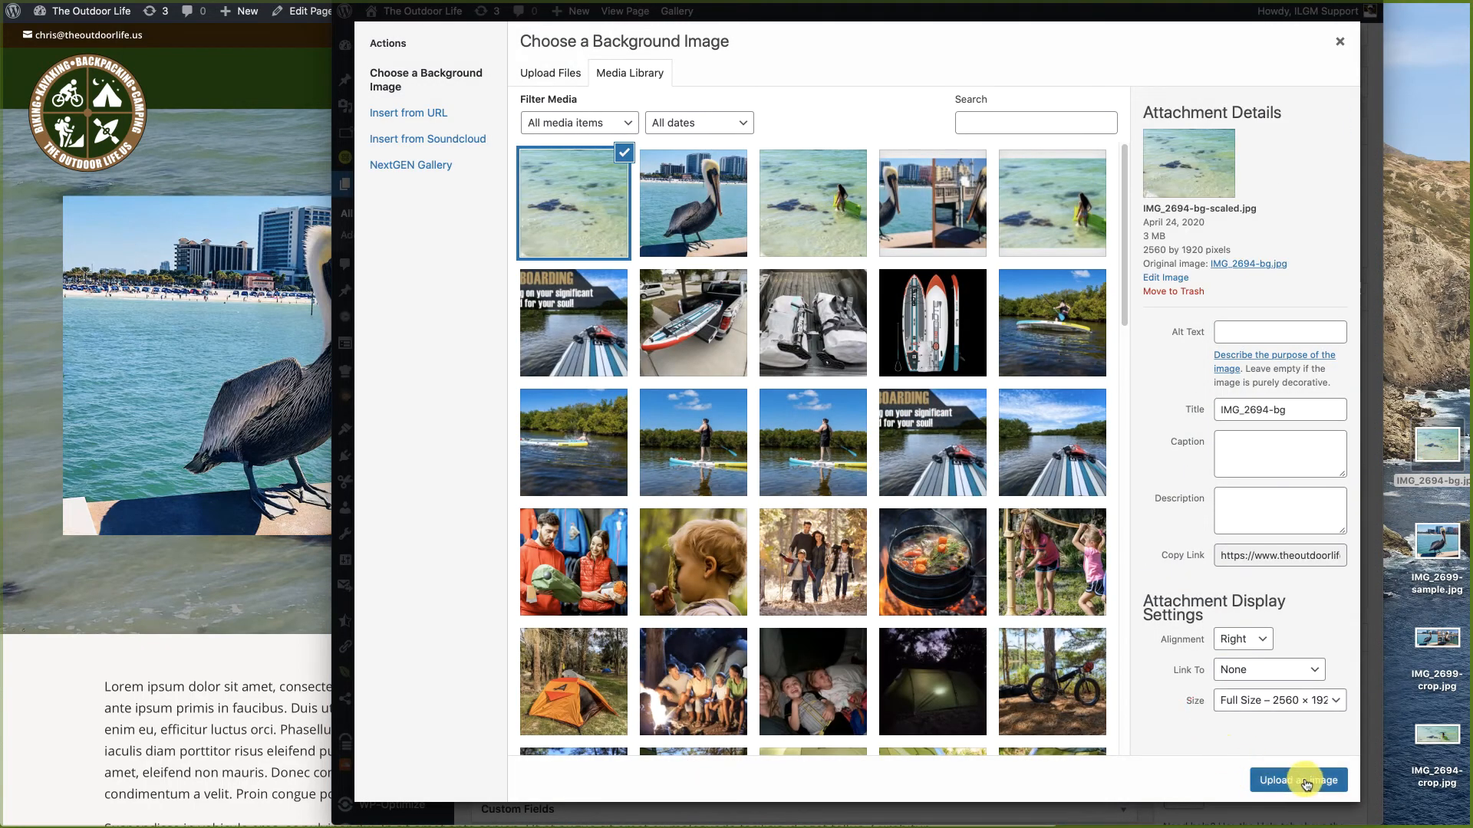
pyautogui.click(1306, 781)
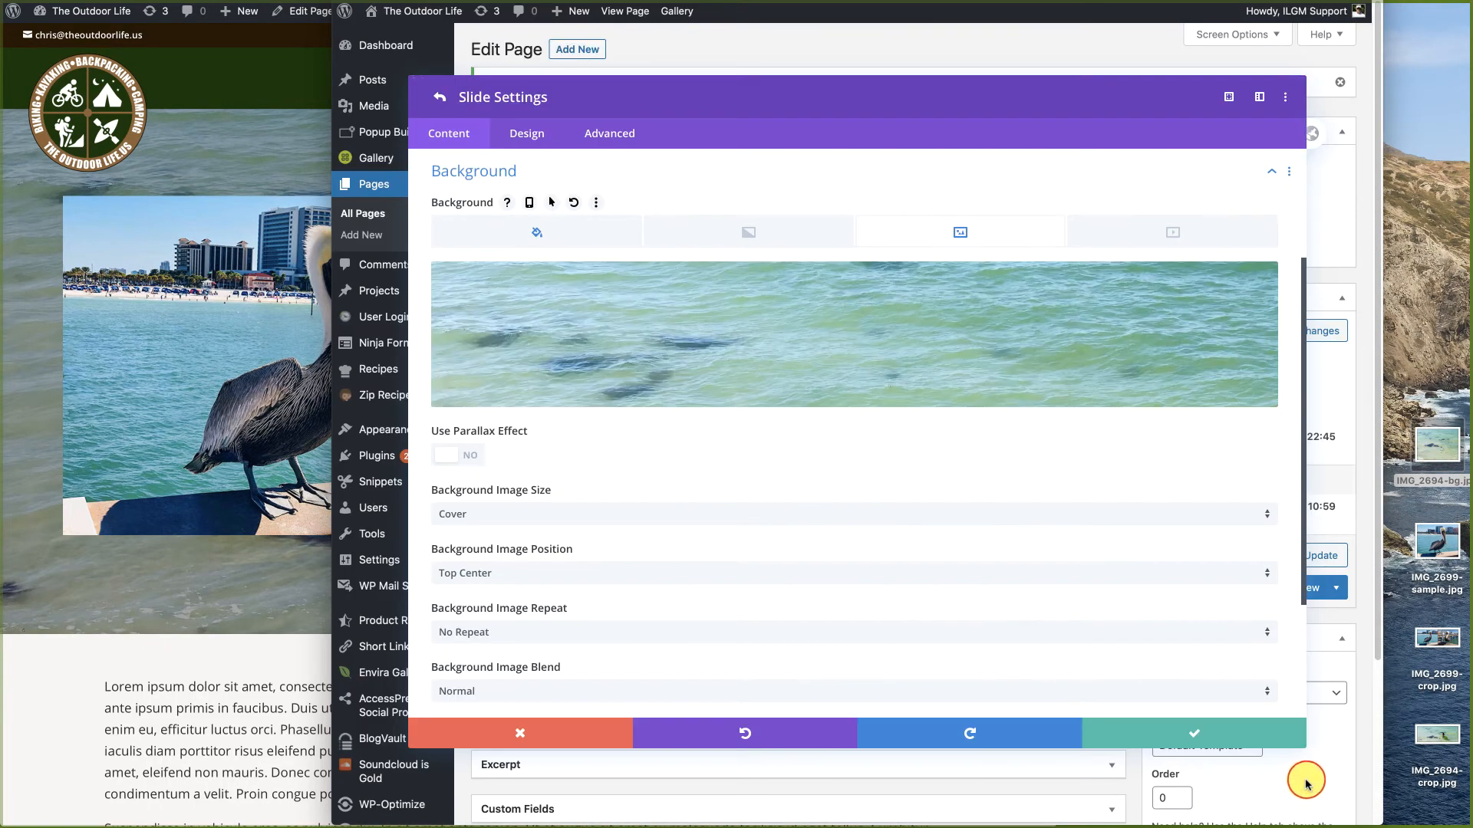
# Step: Save the slide's new background and slider settings, update the page, and reload the live page
pyautogui.click(1188, 733)
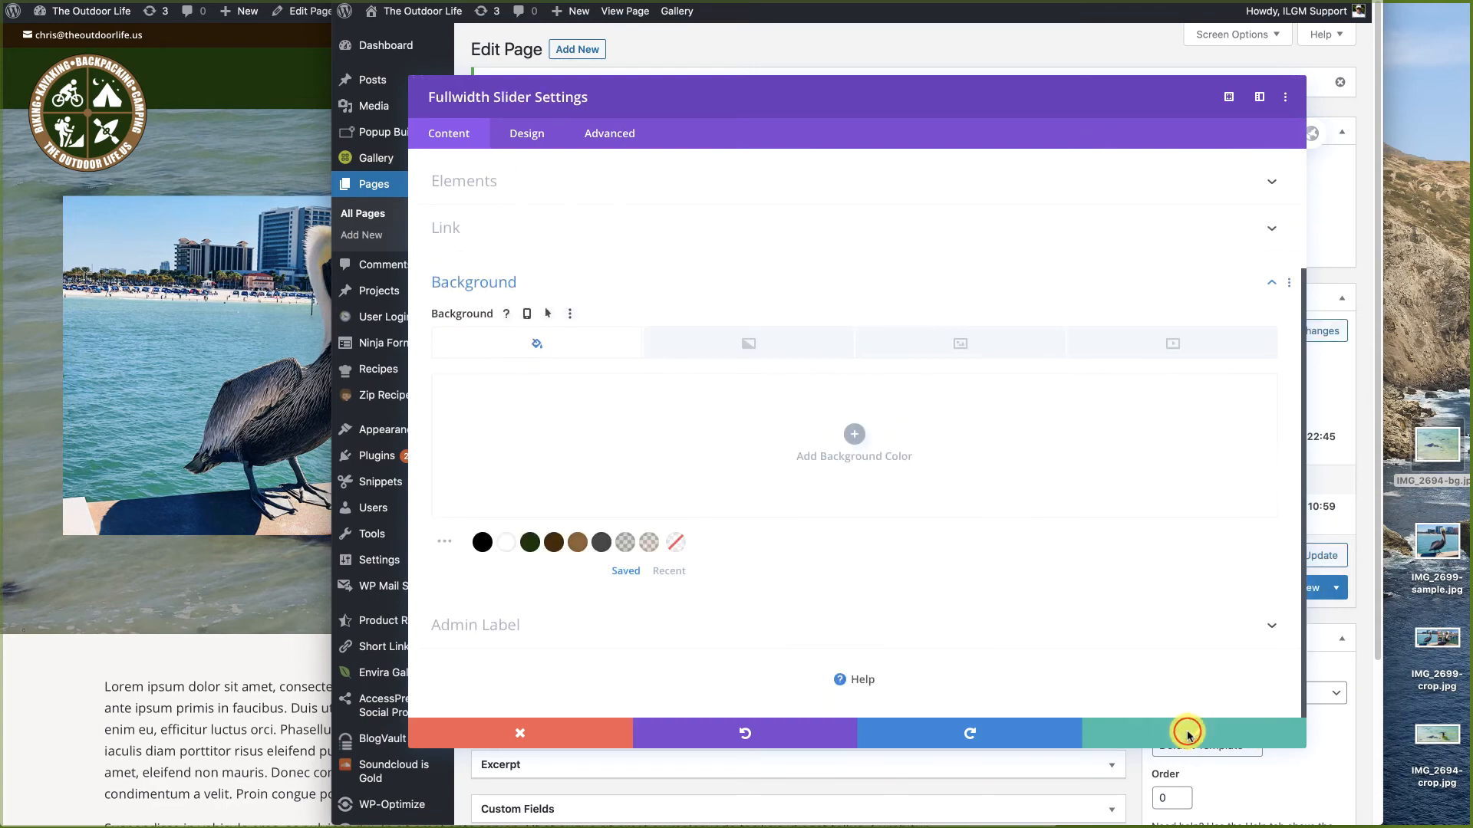
pyautogui.click(1189, 736)
pyautogui.click(1319, 553)
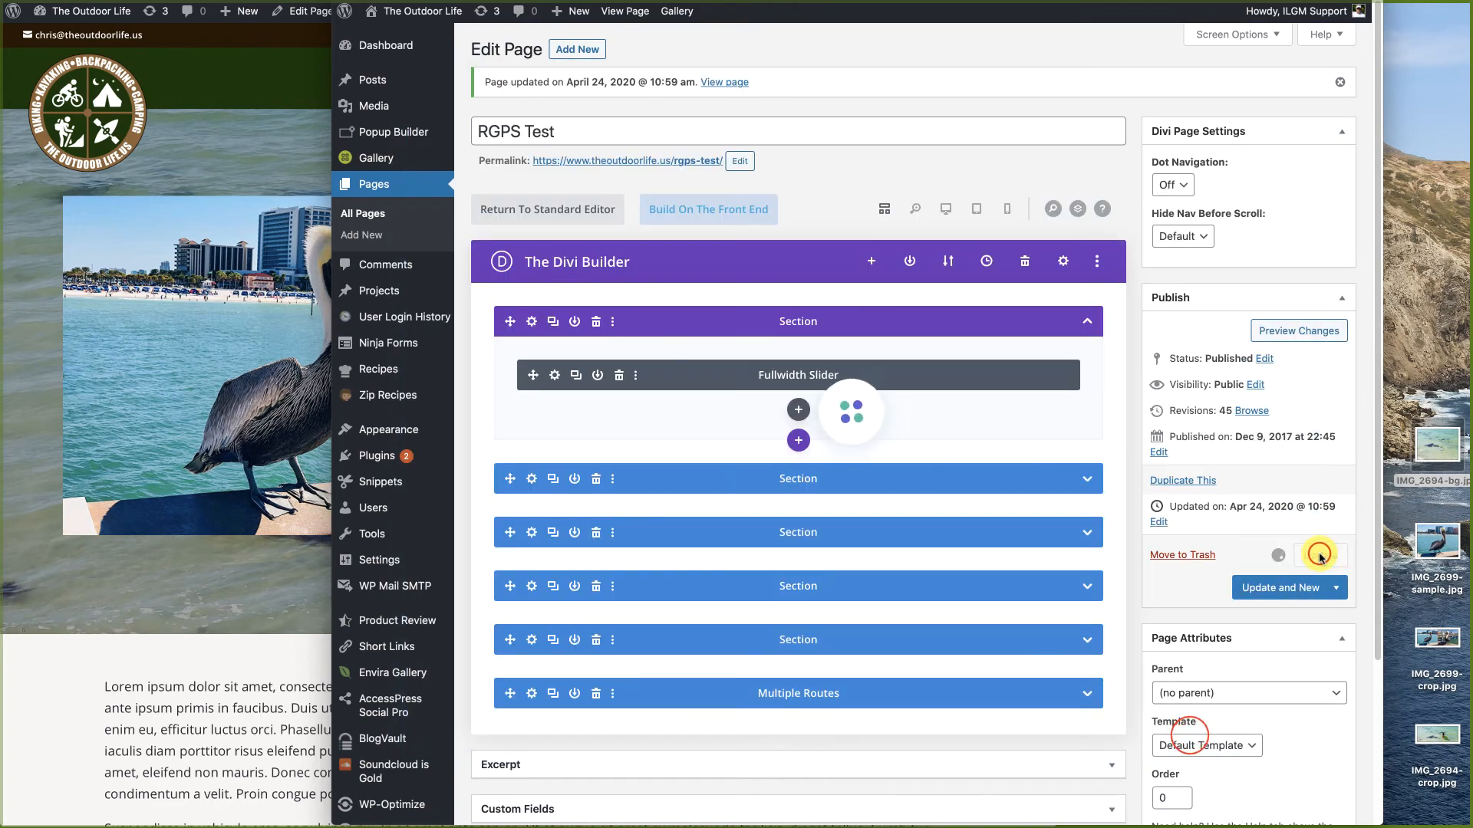
pyautogui.click(111, 725)
pyautogui.press('super+r')
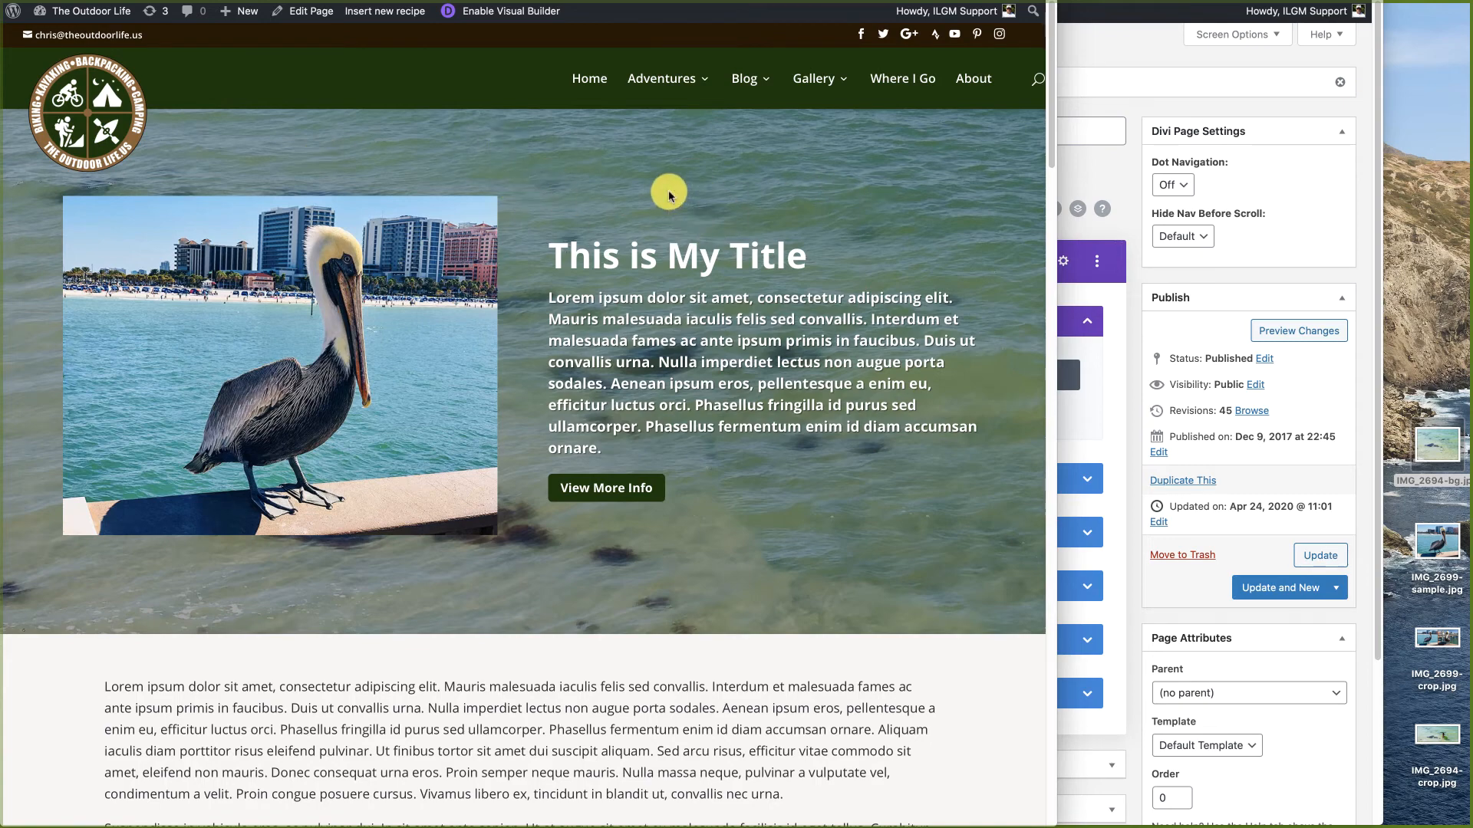
# Step: Remove the background image from the "This is My Title" slide, leaving its solid background color, and save the slide settings
pyautogui.click(1123, 46)
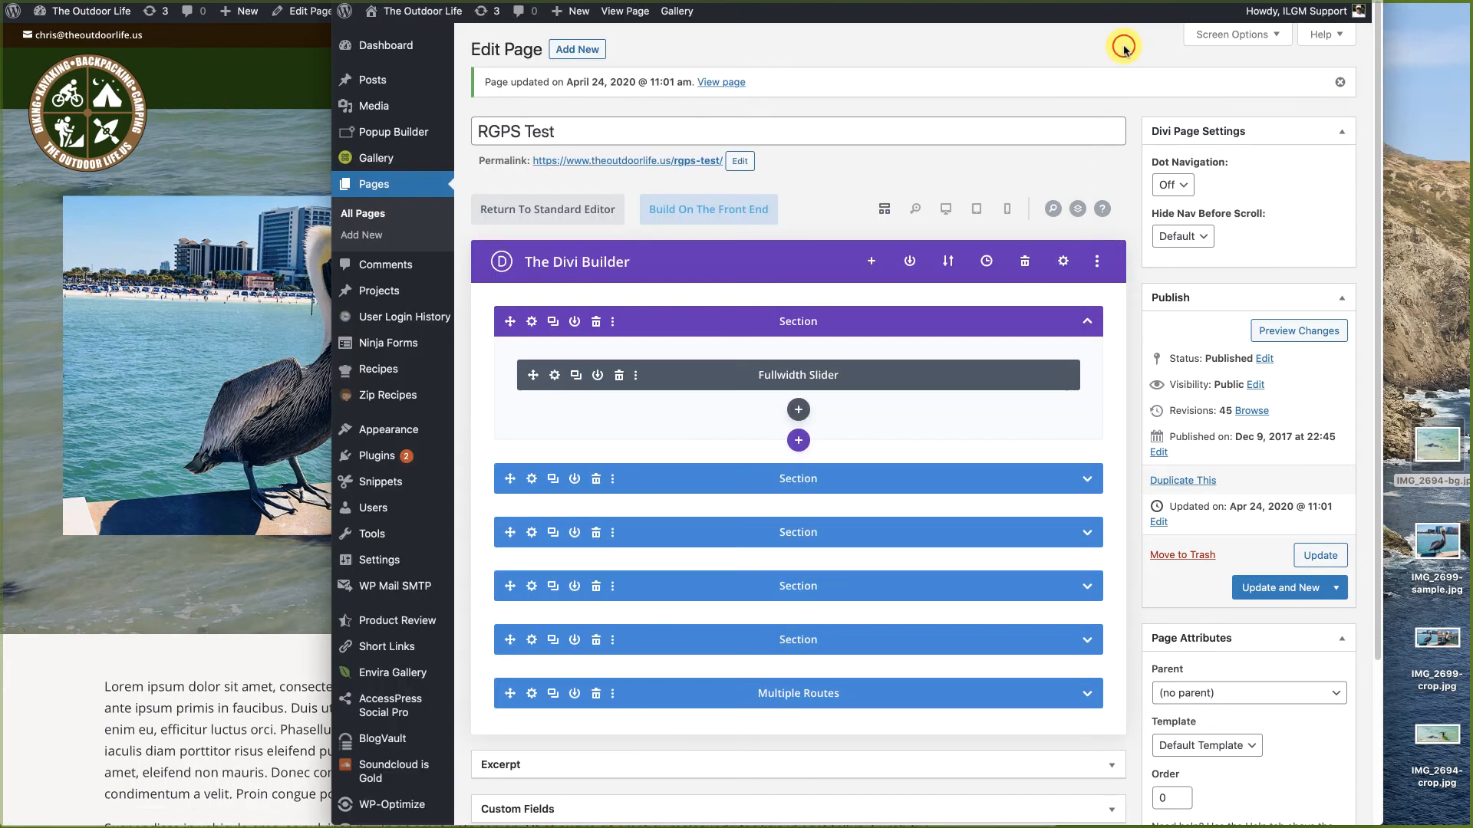
pyautogui.click(555, 375)
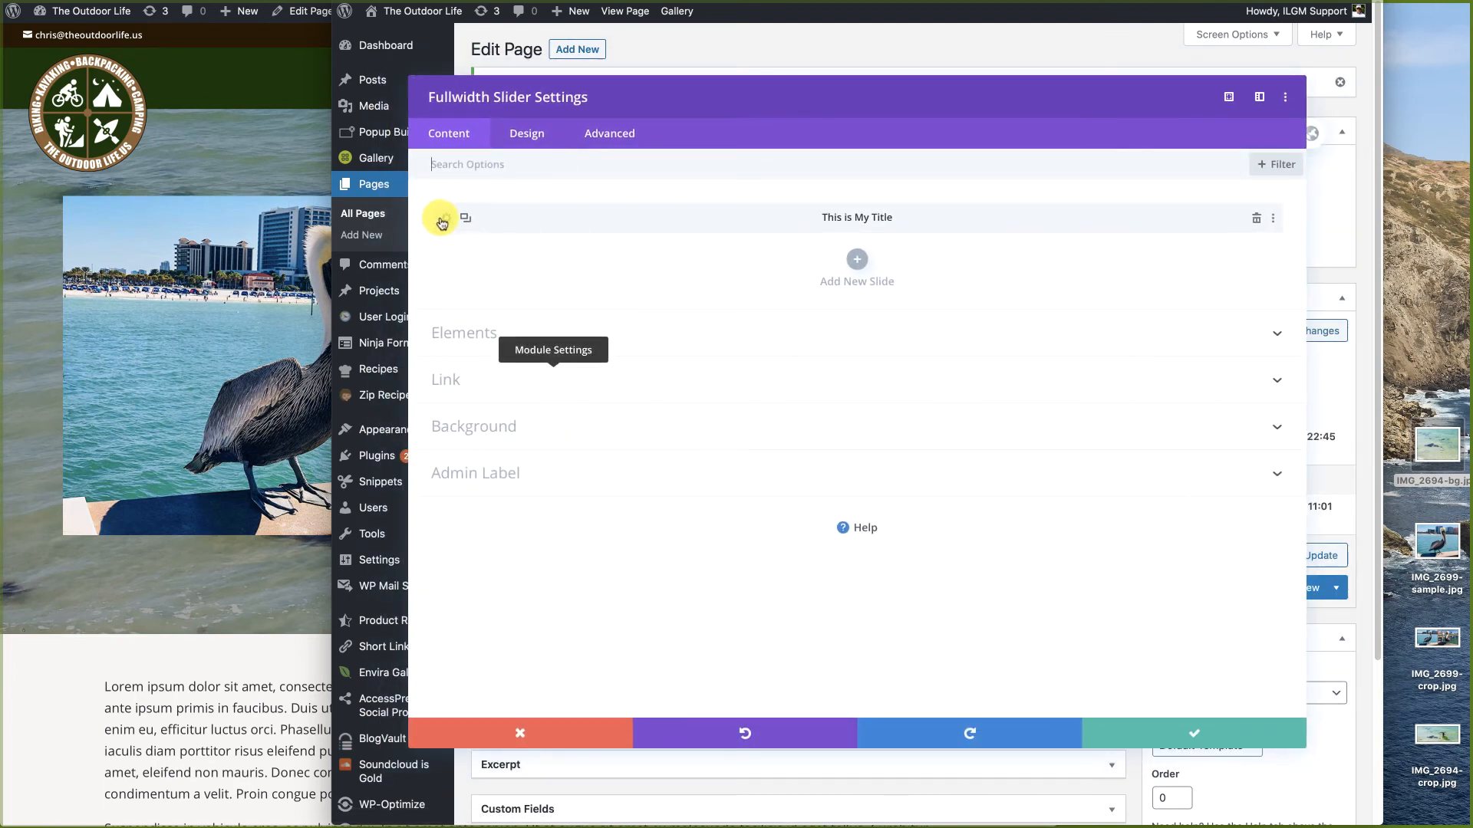
pyautogui.click(443, 220)
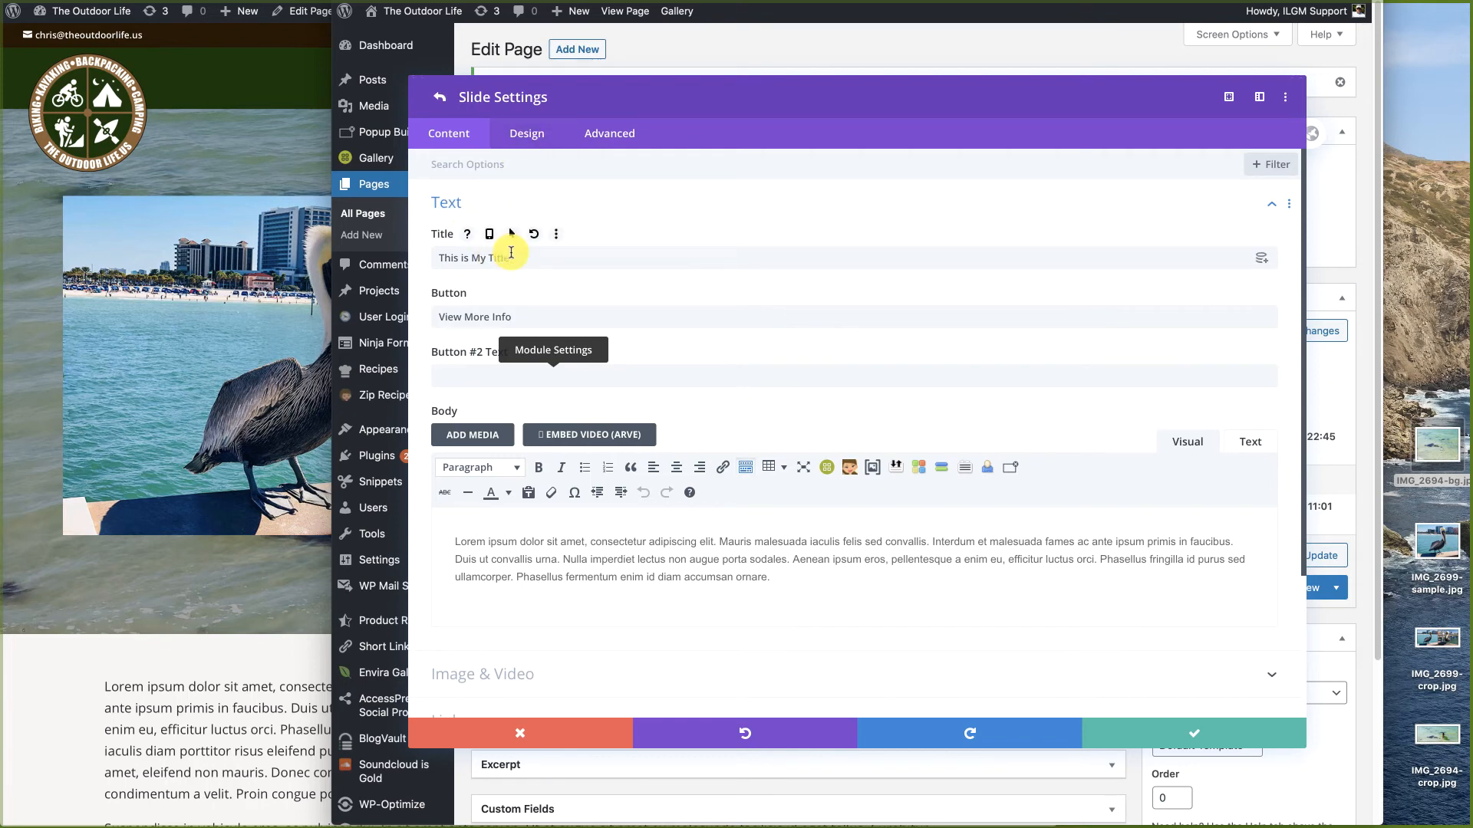
pyautogui.scroll(-3, 848, 537)
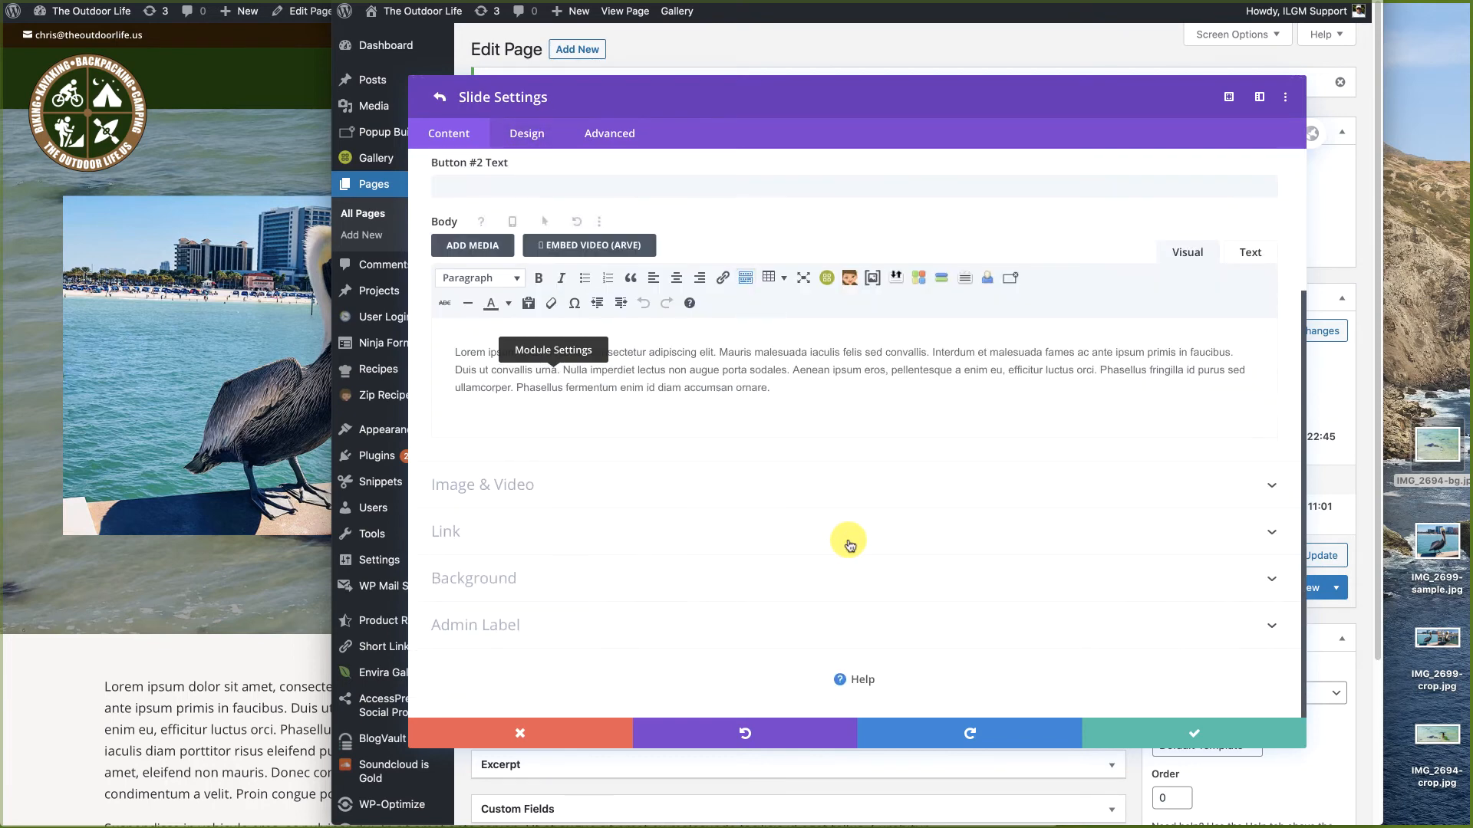
pyautogui.click(487, 577)
pyautogui.click(1229, 289)
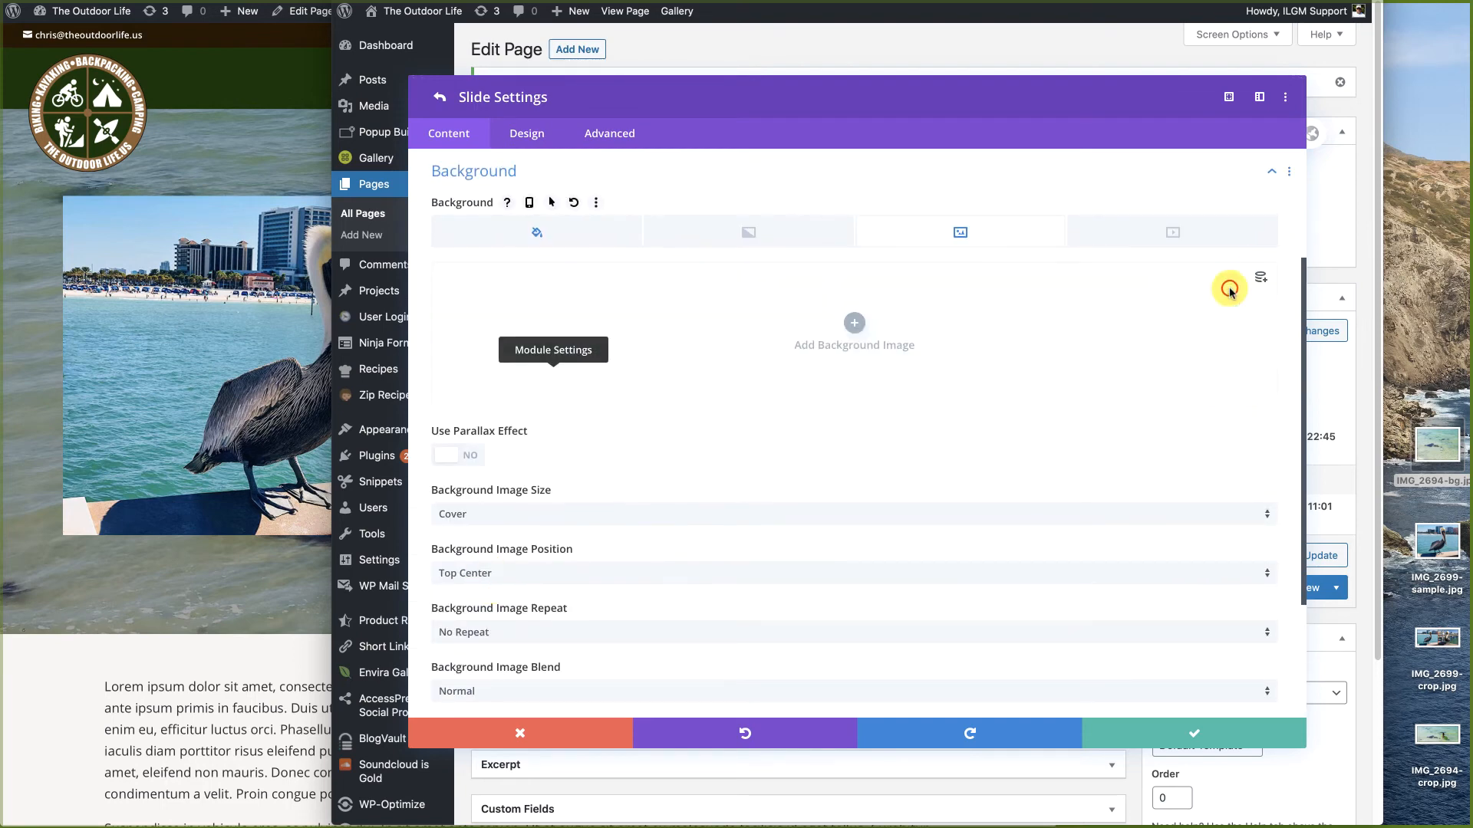
pyautogui.click(537, 233)
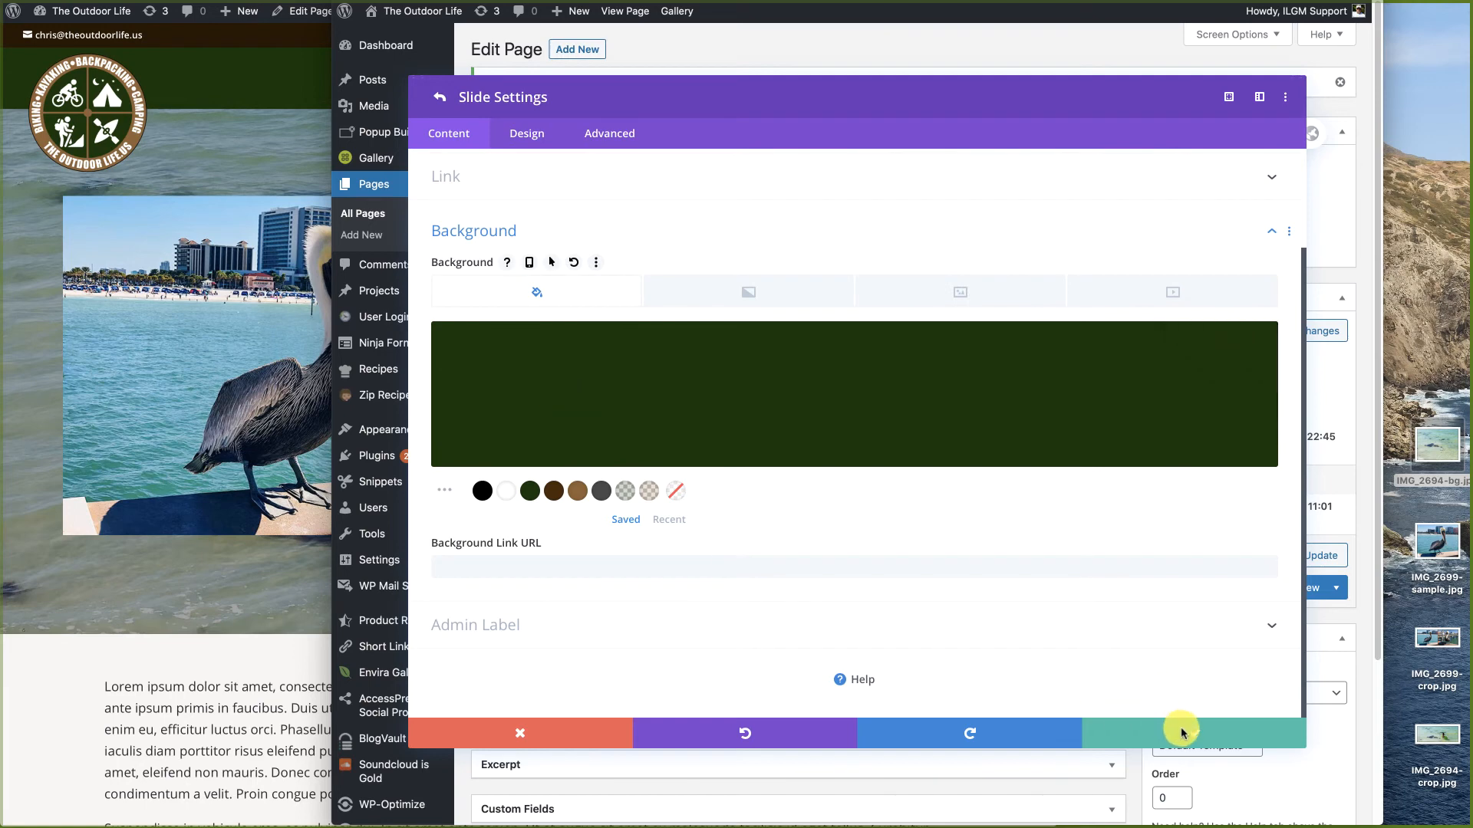
pyautogui.click(1193, 735)
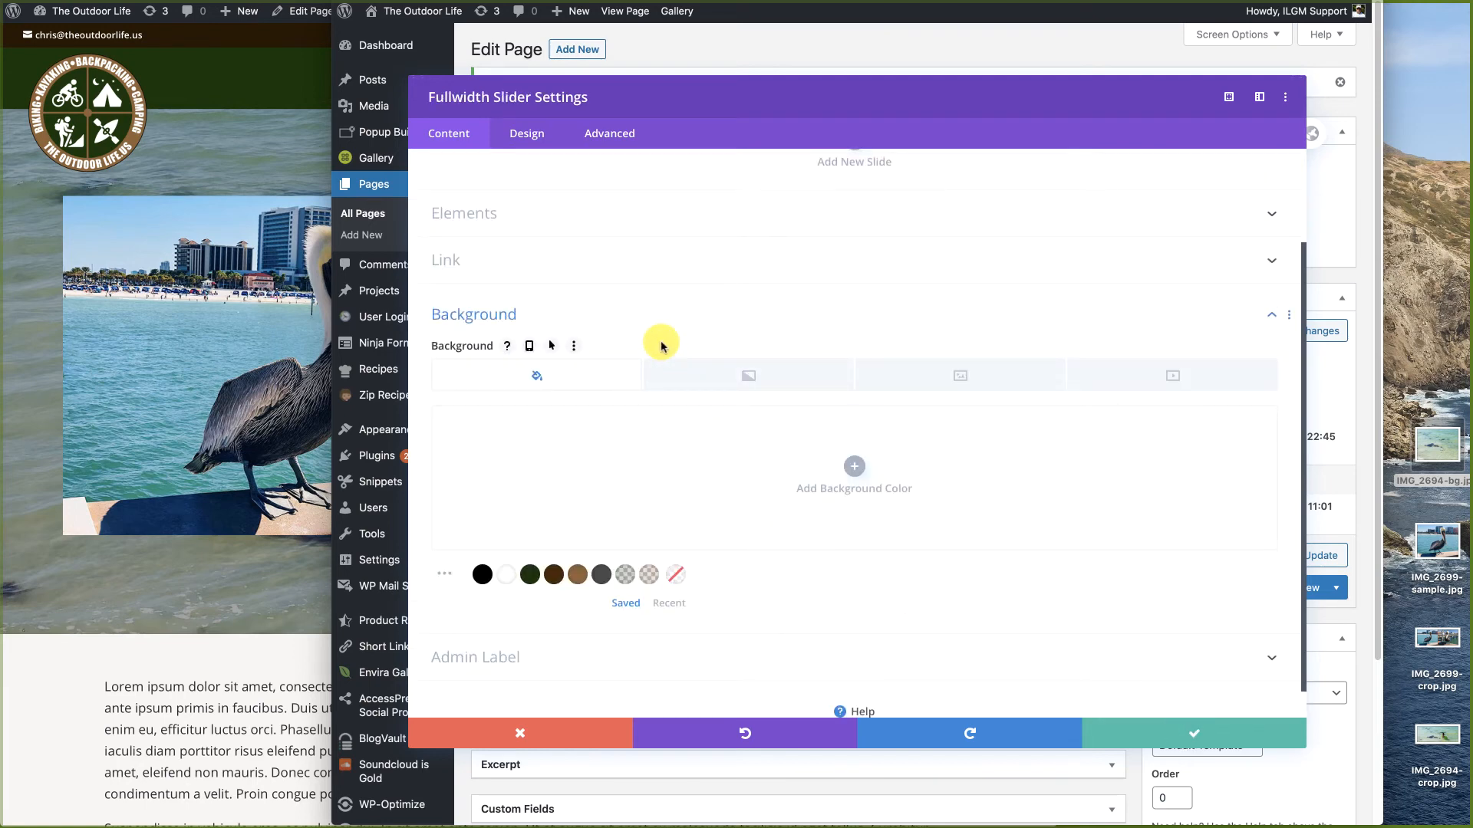
# Step: Turn off the background overlay in the fullwidth slider's design settings and save the slider
pyautogui.scroll(3, 662, 347)
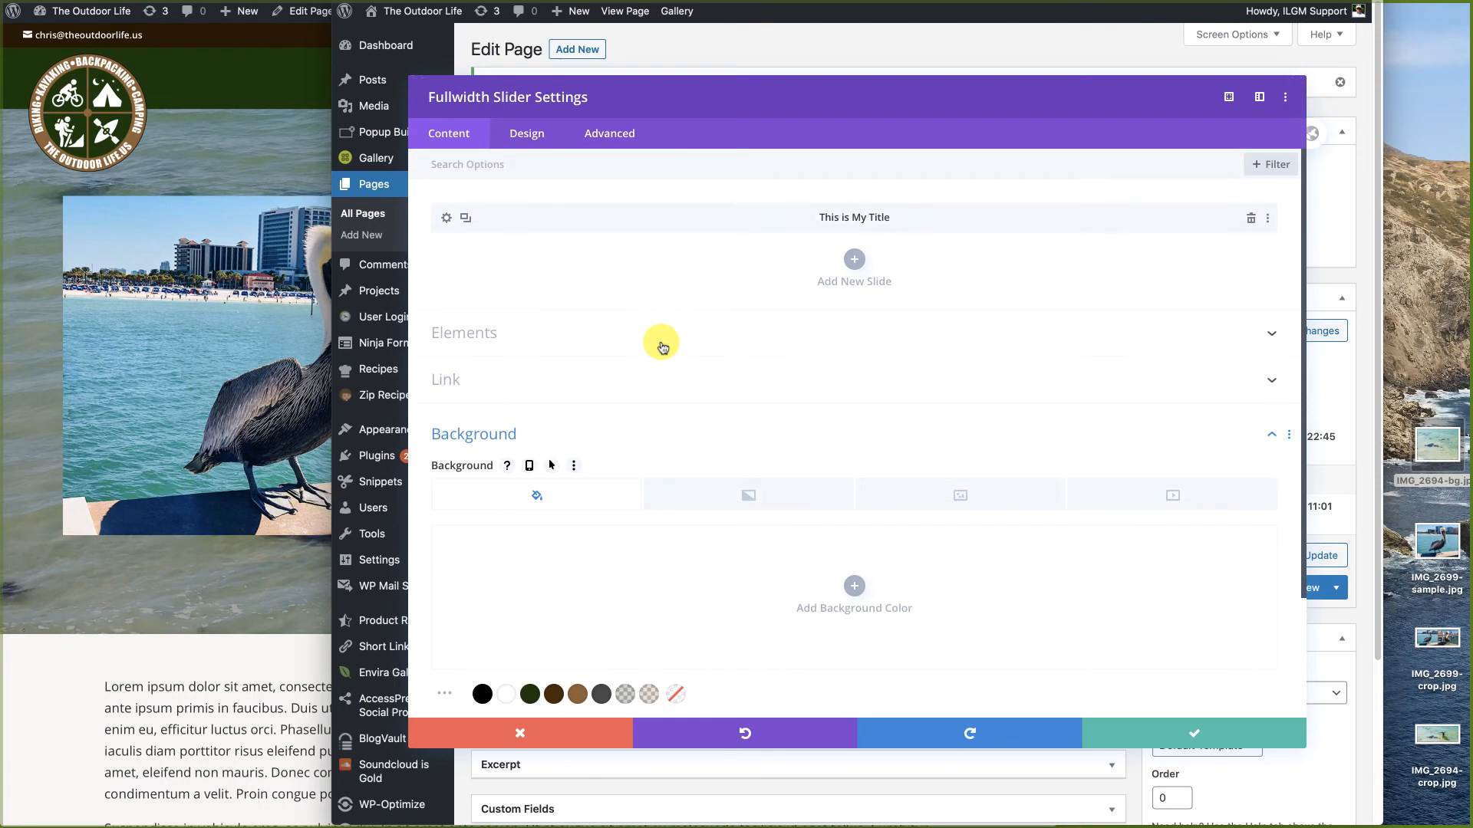
pyautogui.click(527, 135)
pyautogui.click(472, 208)
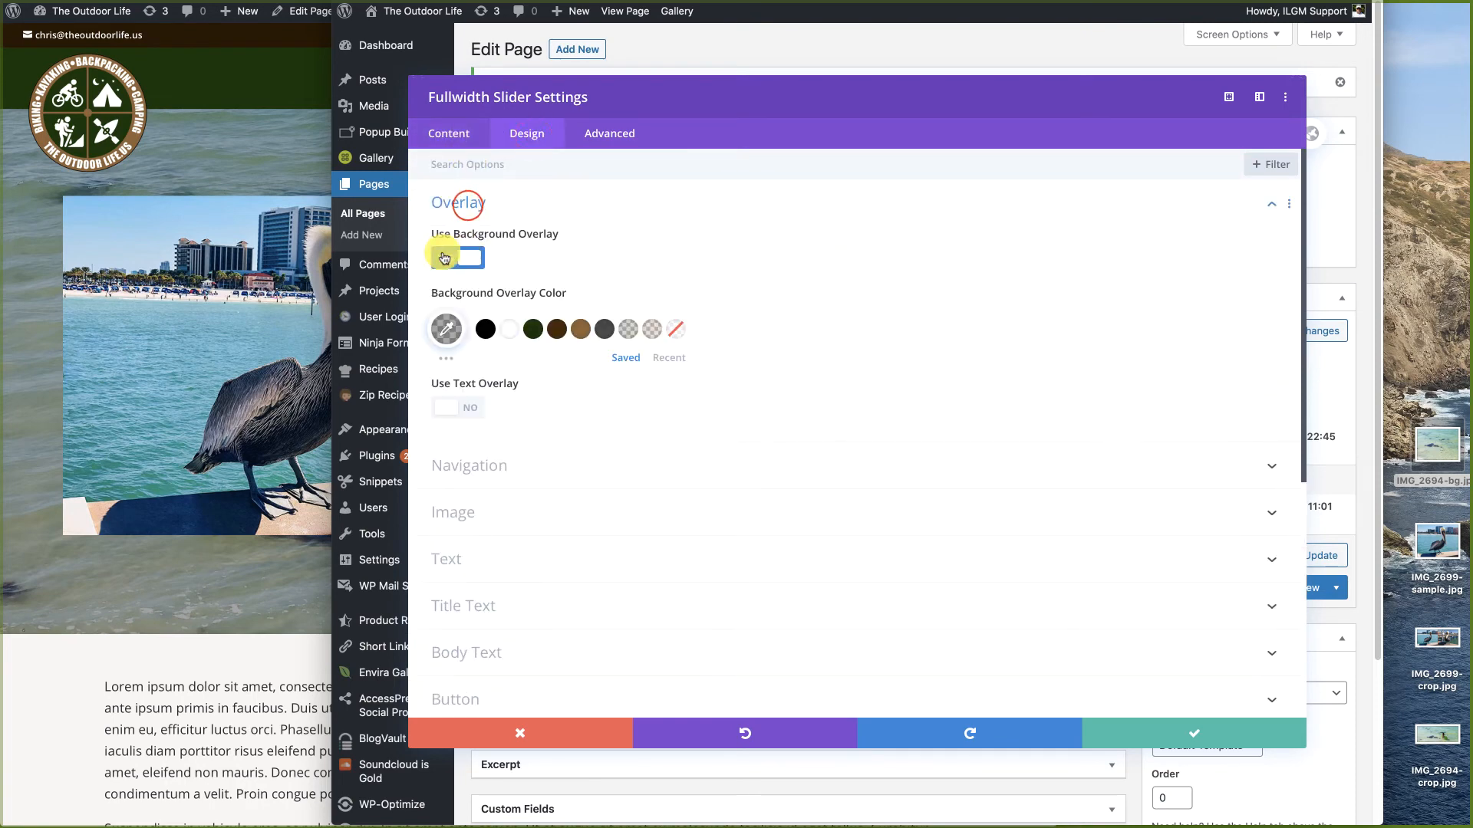
pyautogui.click(440, 255)
pyautogui.click(1196, 727)
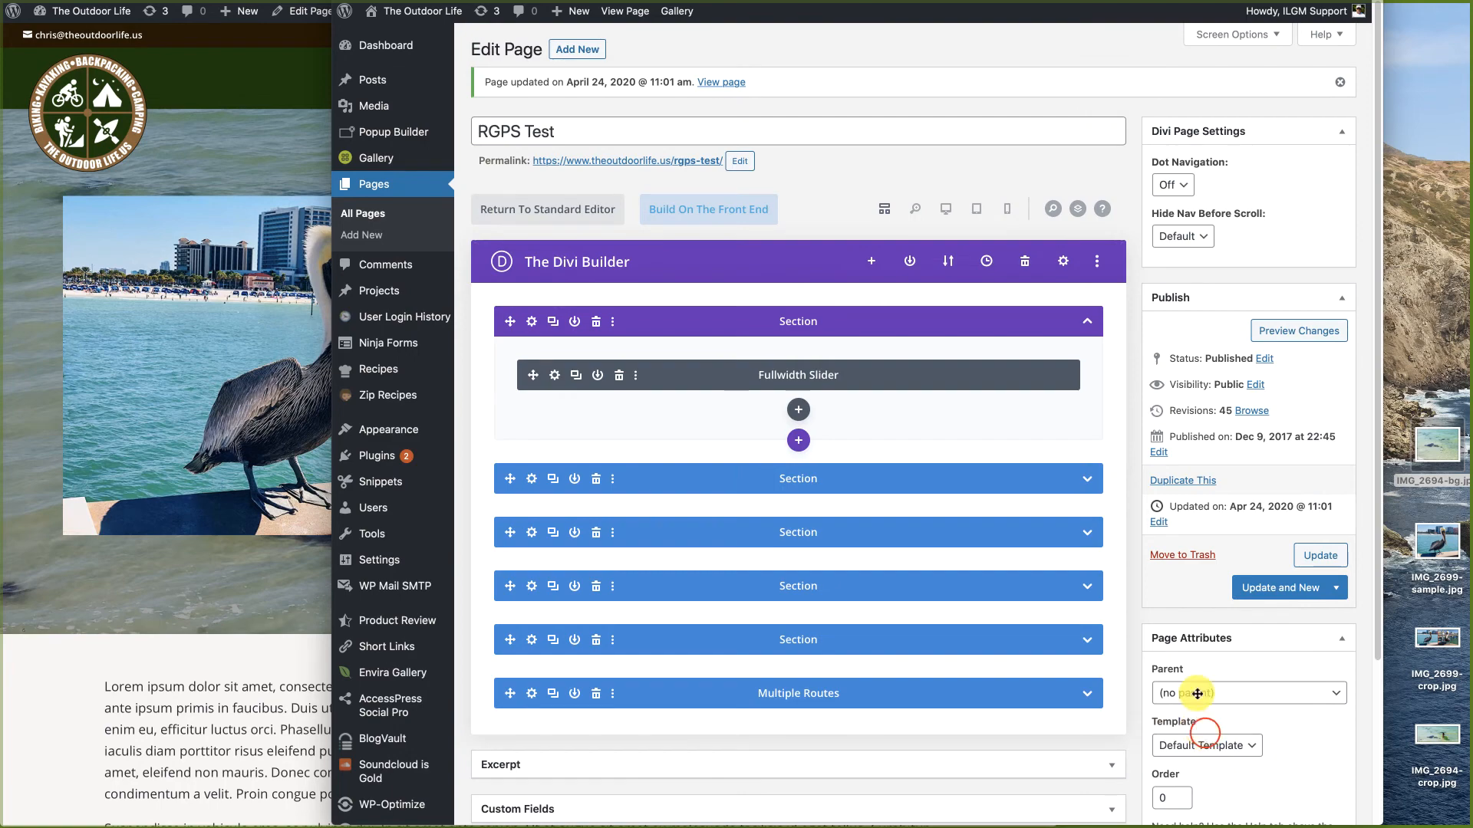
# Step: Update the page and reload the live page to view the slider with its solid color background
pyautogui.click(1319, 556)
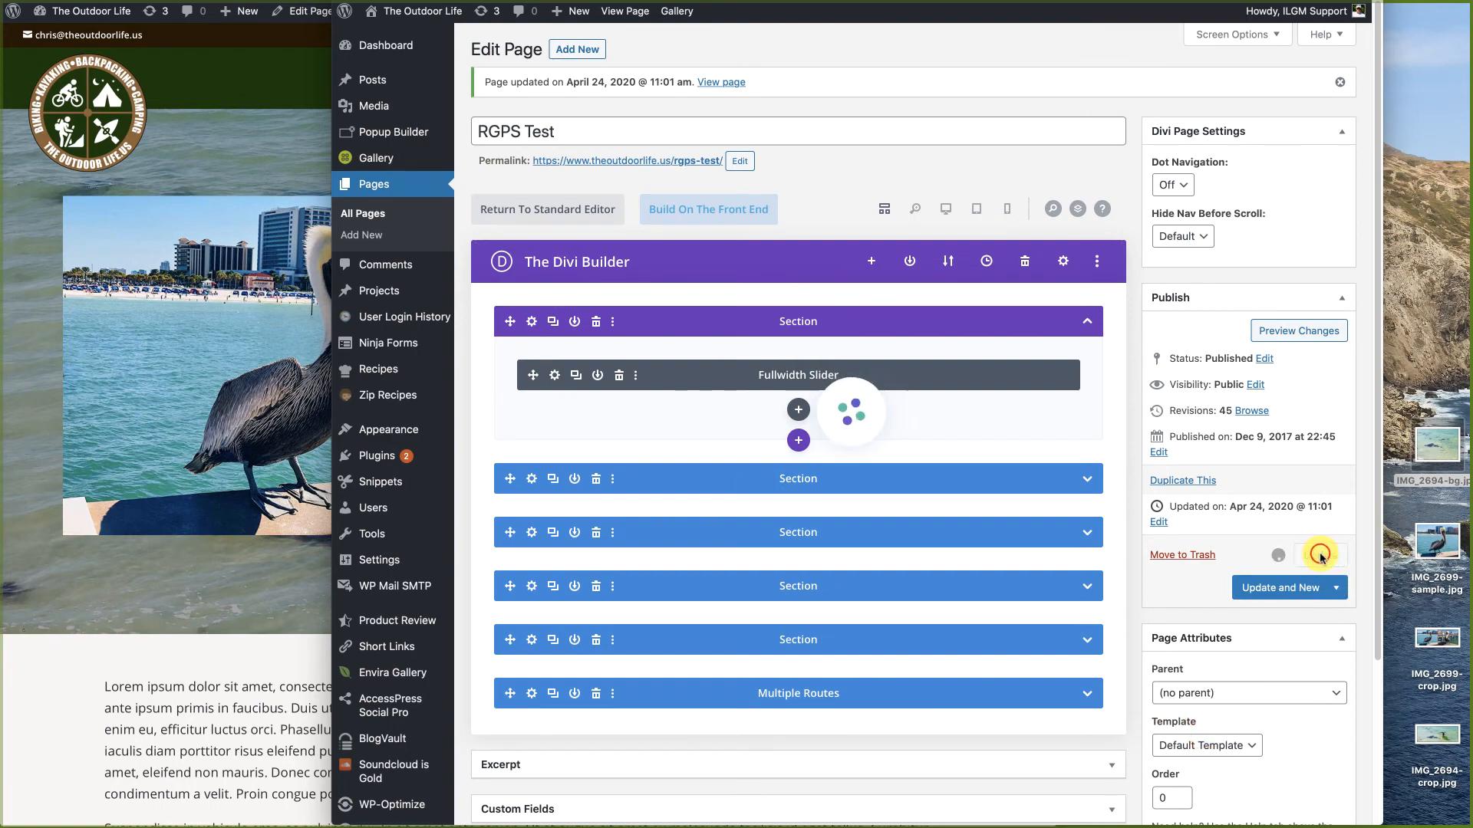
pyautogui.click(173, 681)
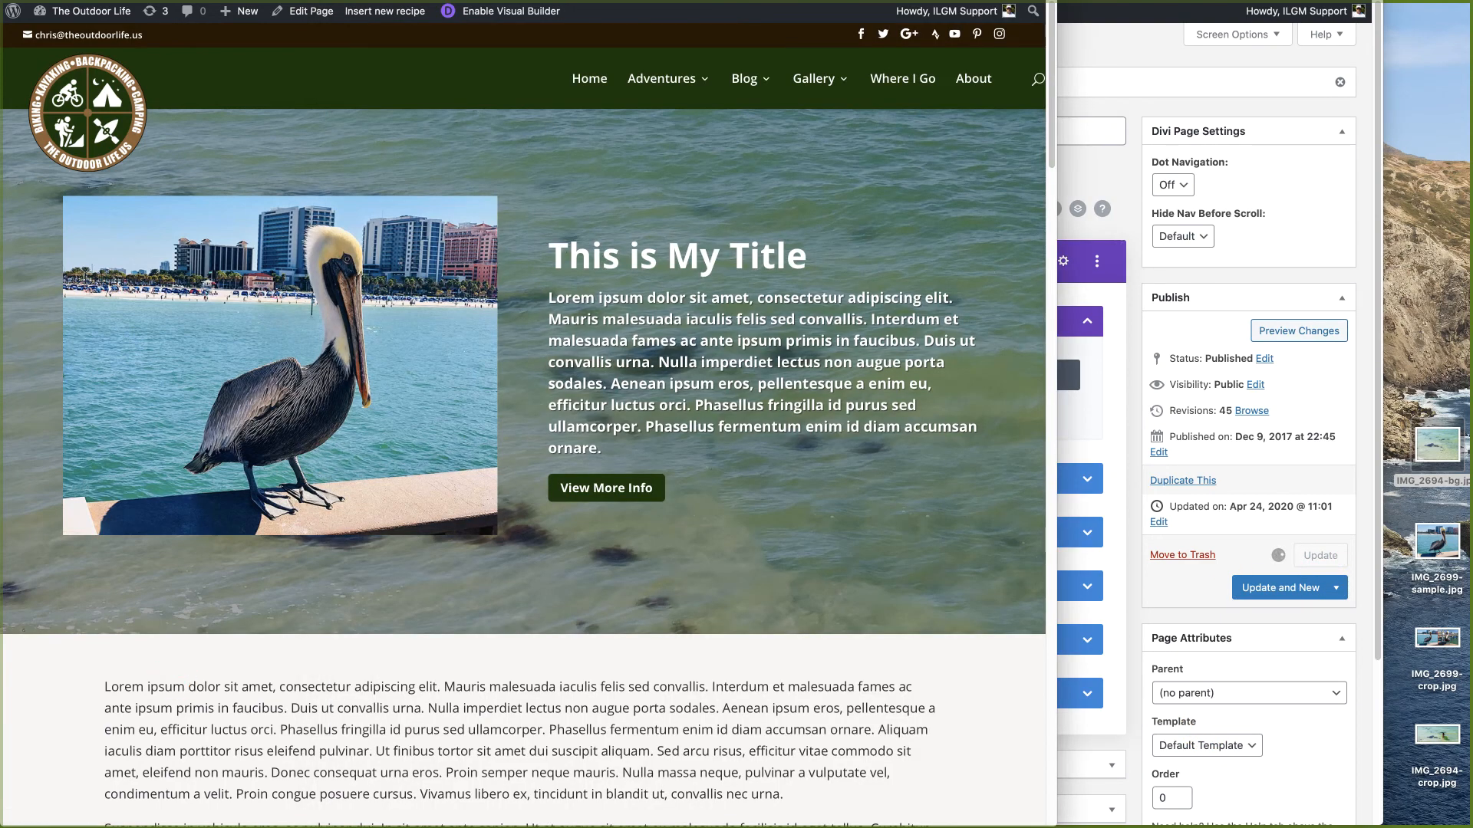
pyautogui.press('super+r')
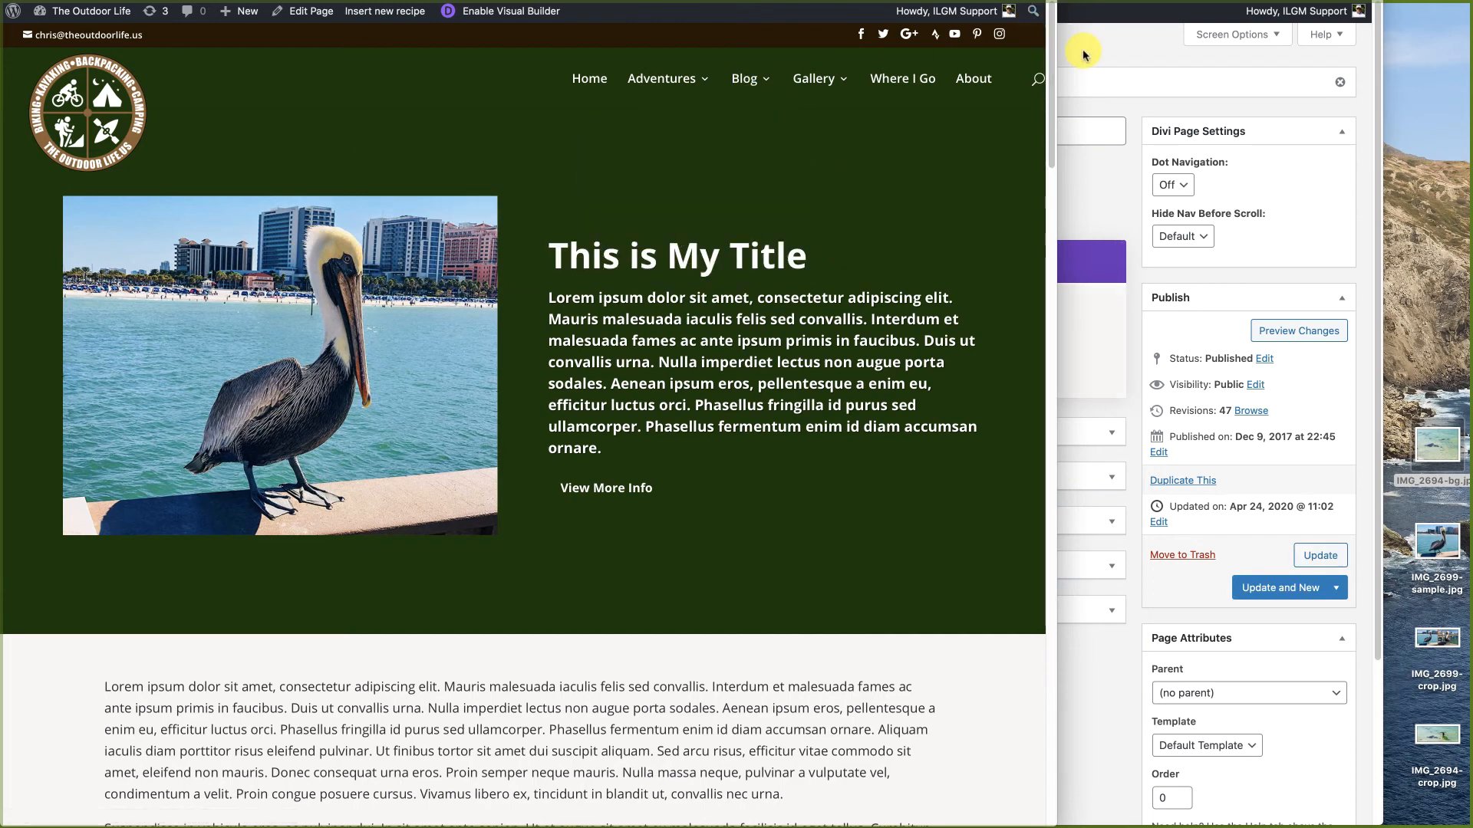
# Step: Change the "This is My Title" slide's background color to the saved light brown swatch and save the slide
pyautogui.click(1110, 179)
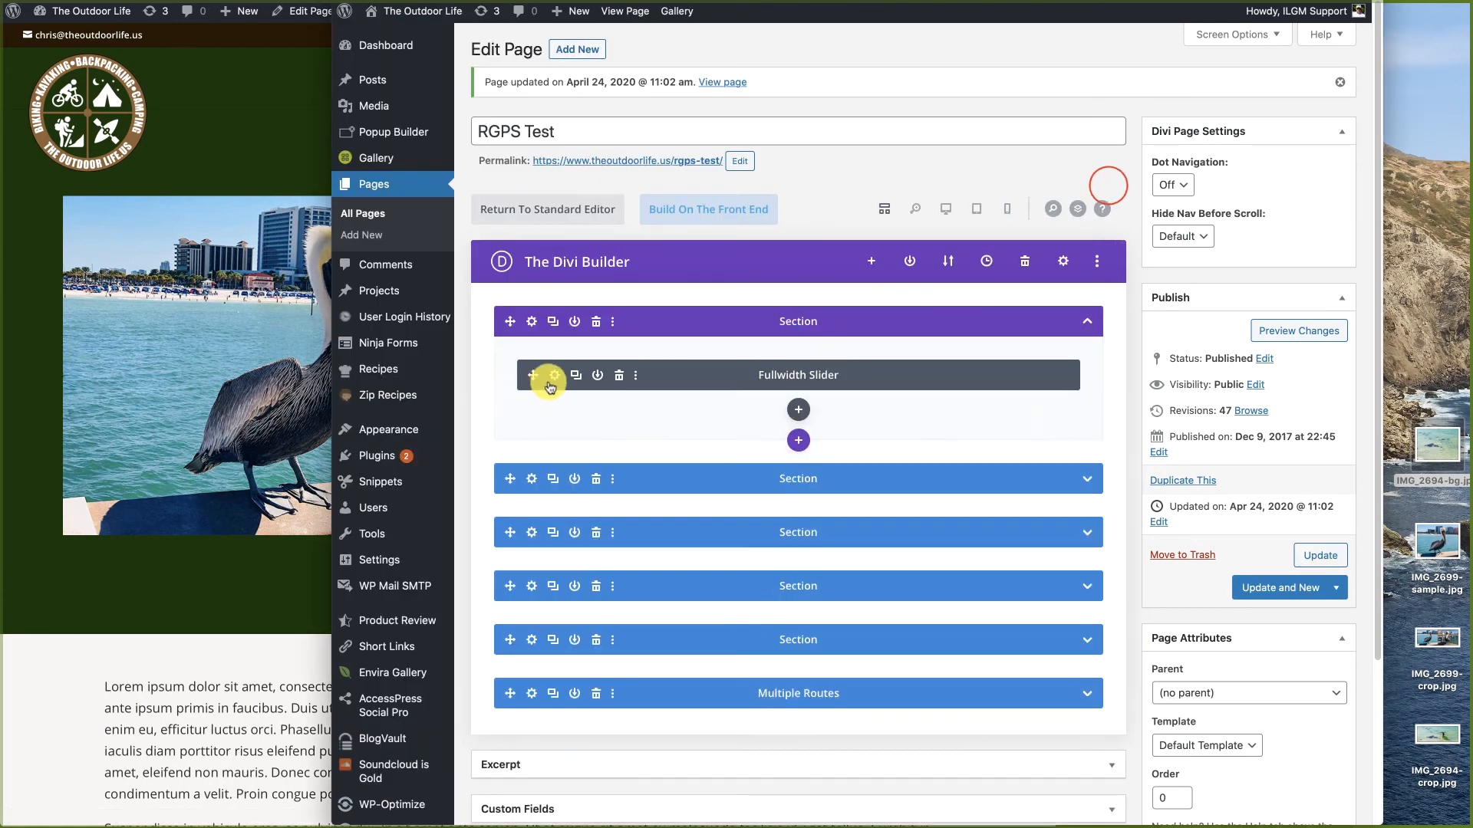
pyautogui.click(557, 375)
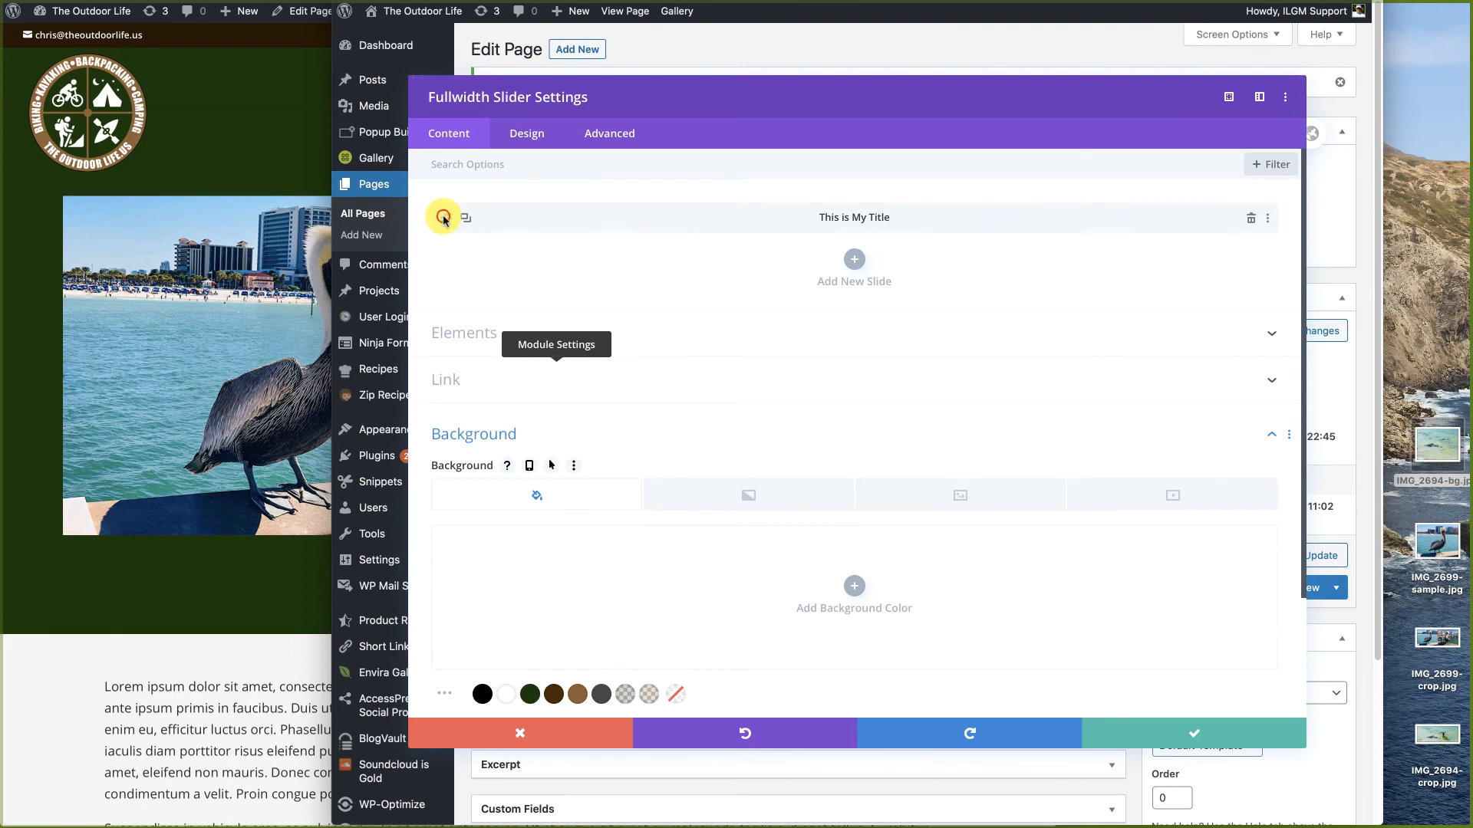
pyautogui.click(443, 218)
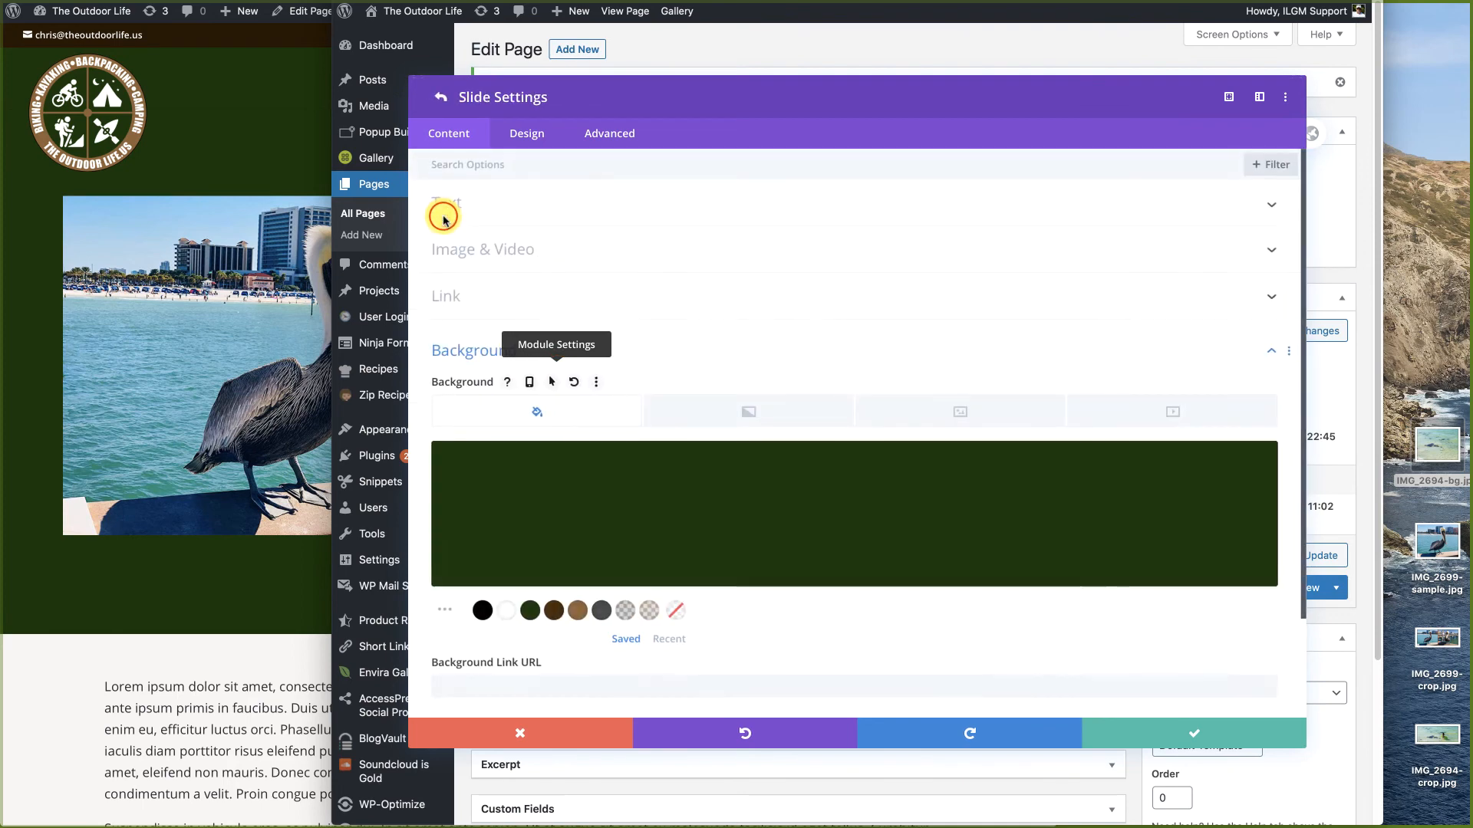
pyautogui.click(576, 610)
pyautogui.click(1187, 735)
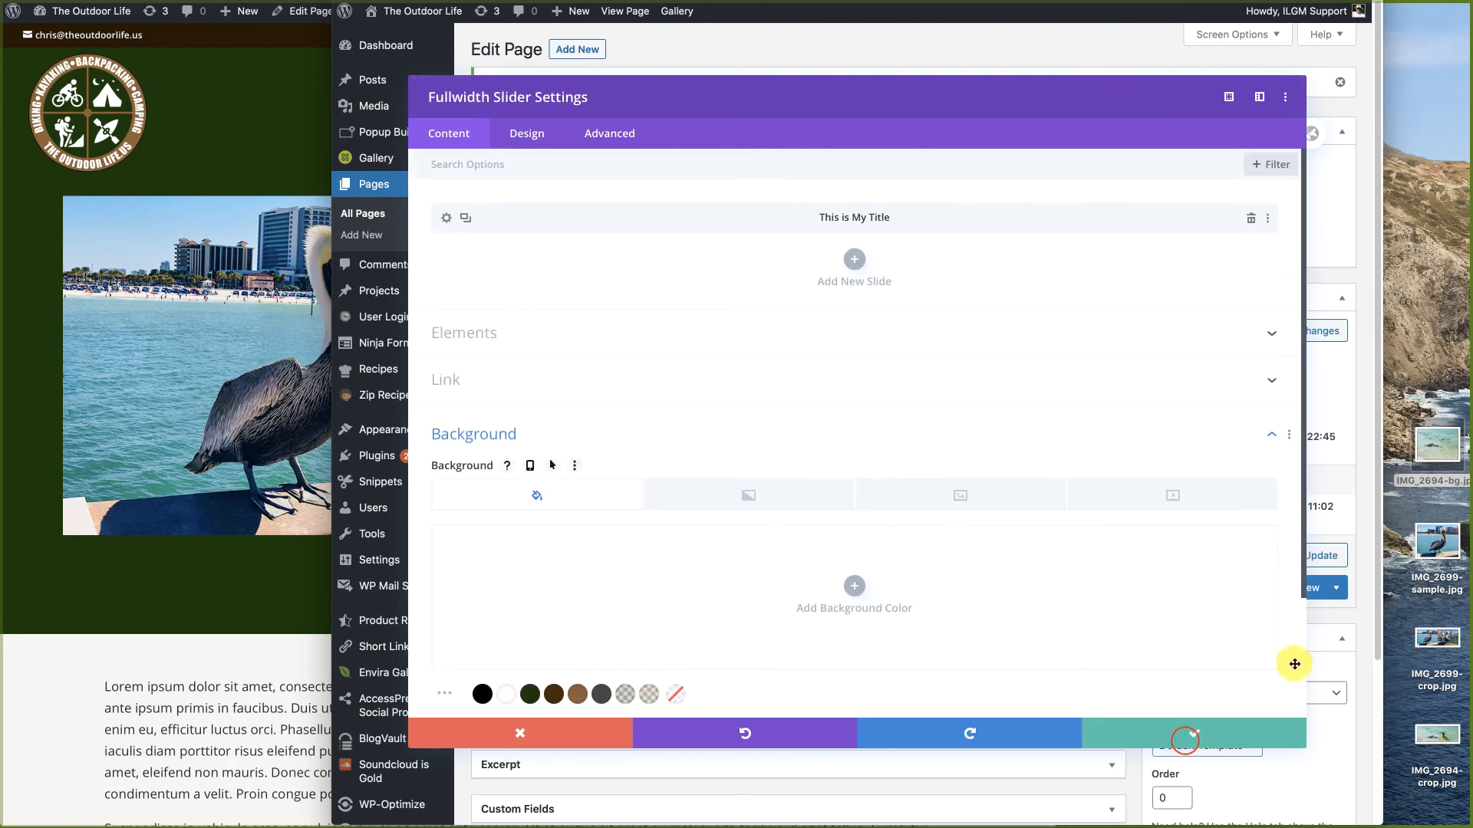
# Step: Save the slider settings, update the page, and reload the live page to check the brown slide background
pyautogui.click(1183, 746)
pyautogui.click(1325, 557)
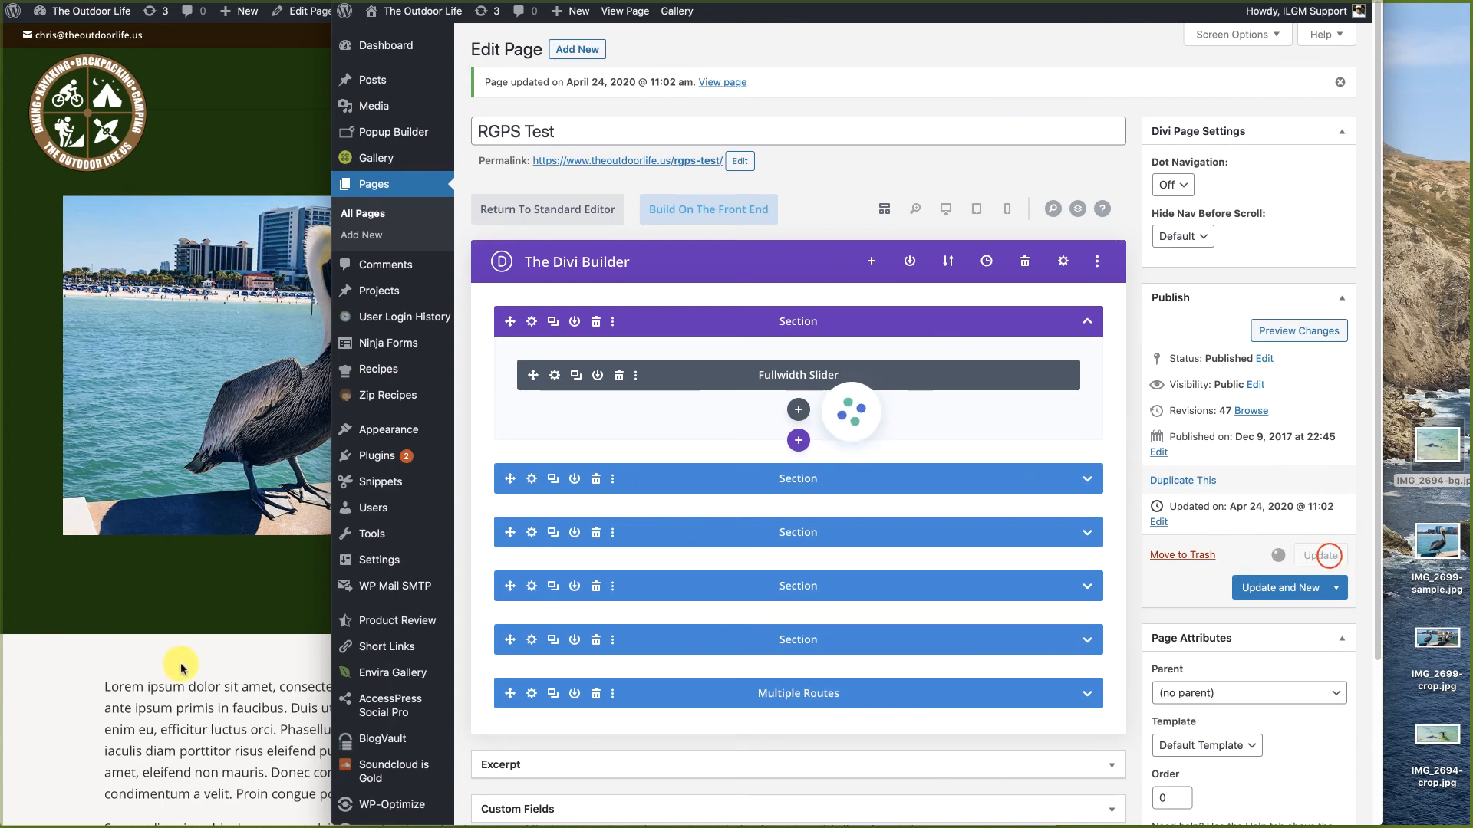
pyautogui.click(147, 701)
pyautogui.press('super+r')
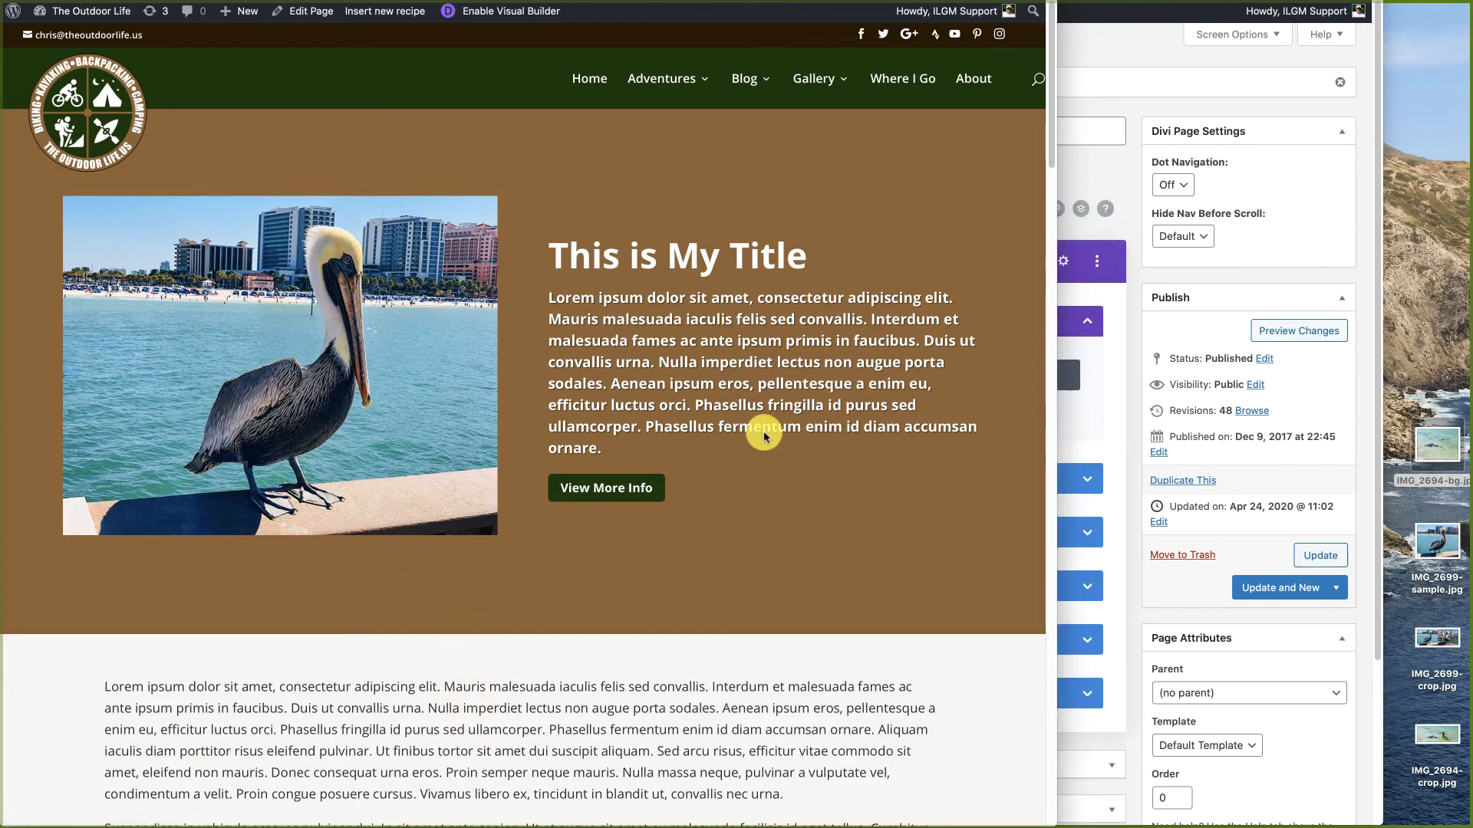
# Step: Add a new slide to the fullwidth slider with IMG_2694-a-scaled.jpg from the media library as its full-size background, and save it
pyautogui.click(1121, 168)
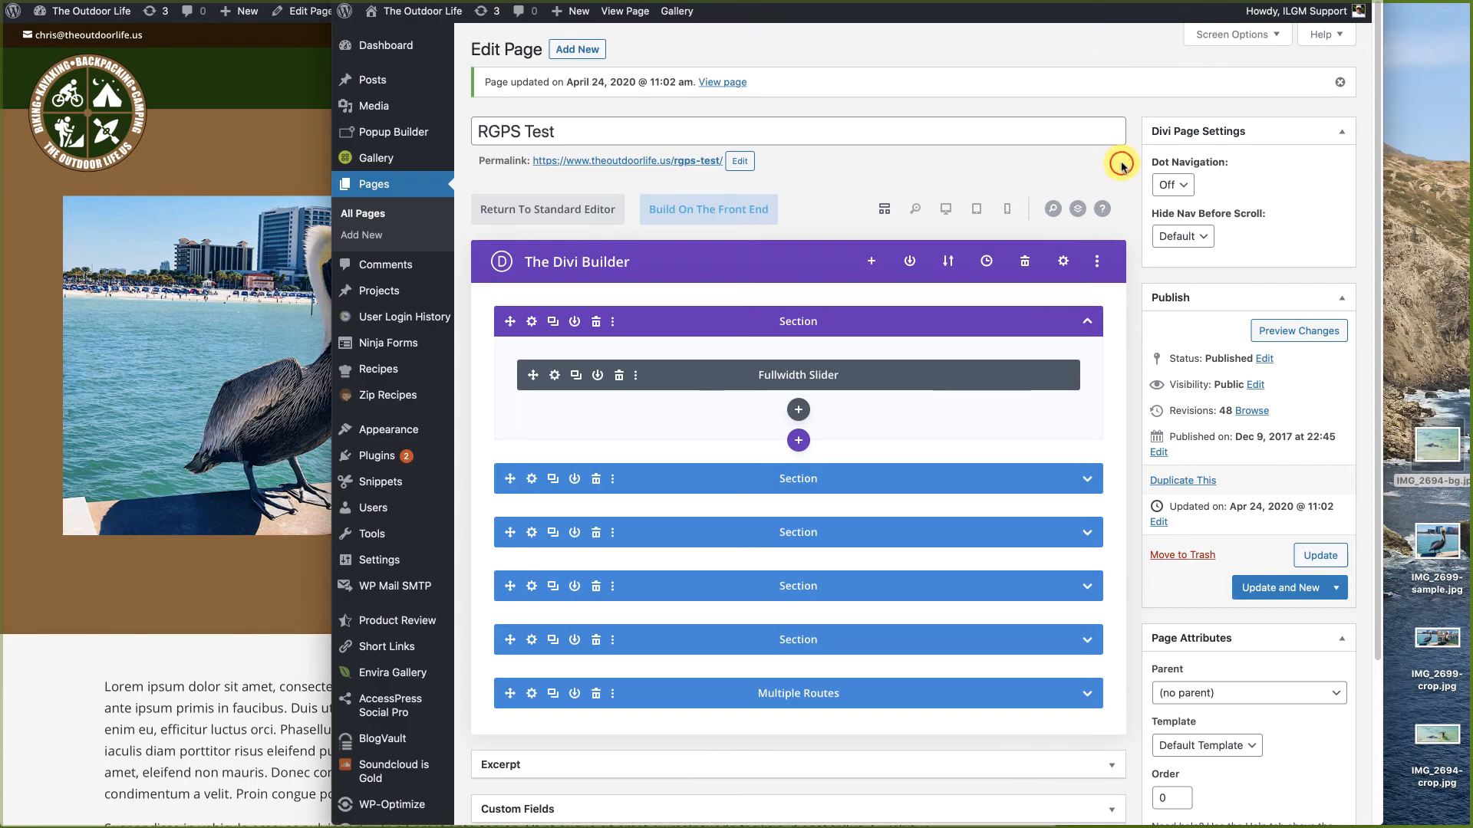
pyautogui.click(551, 374)
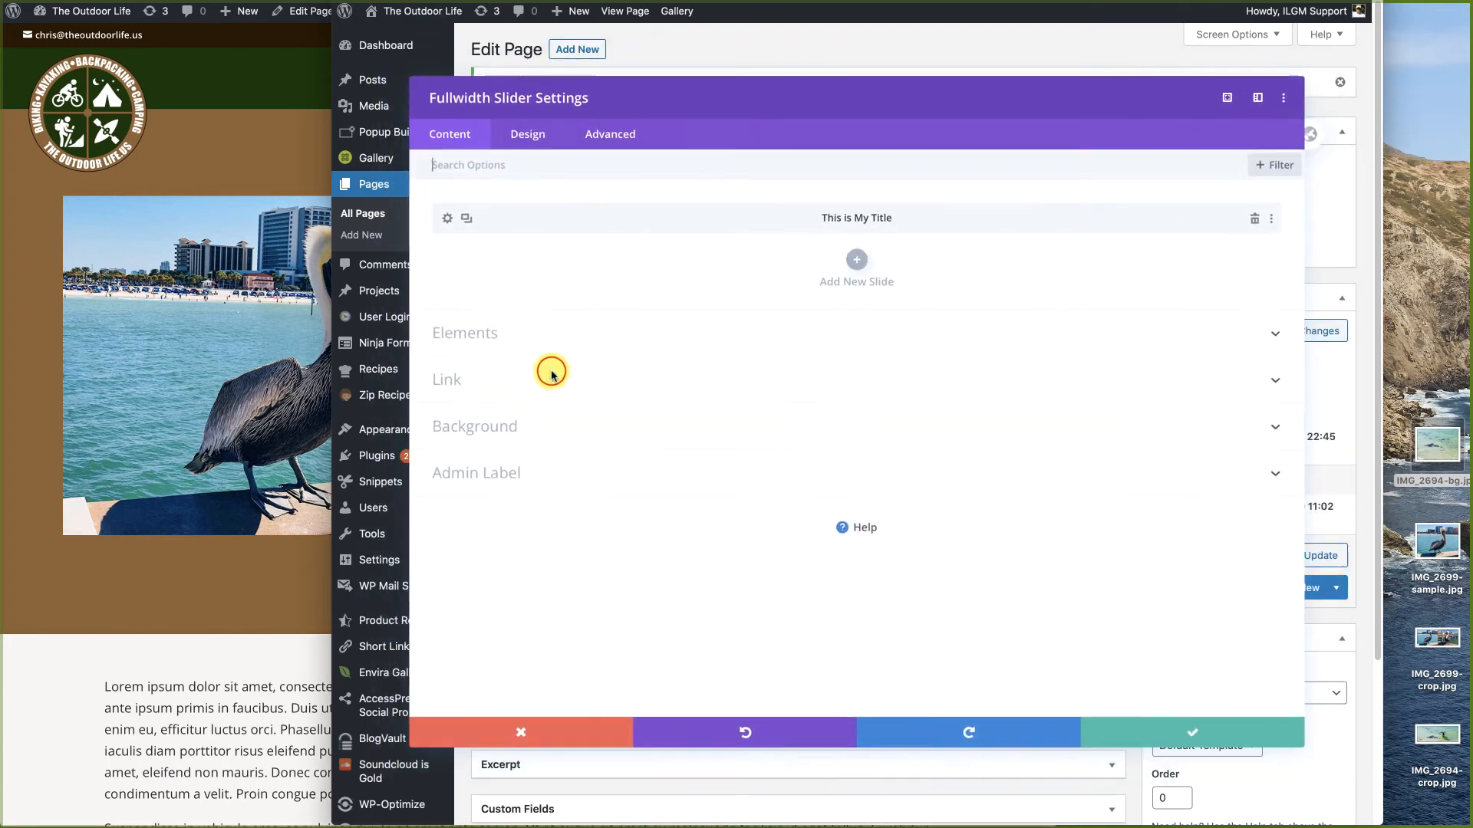
pyautogui.click(863, 257)
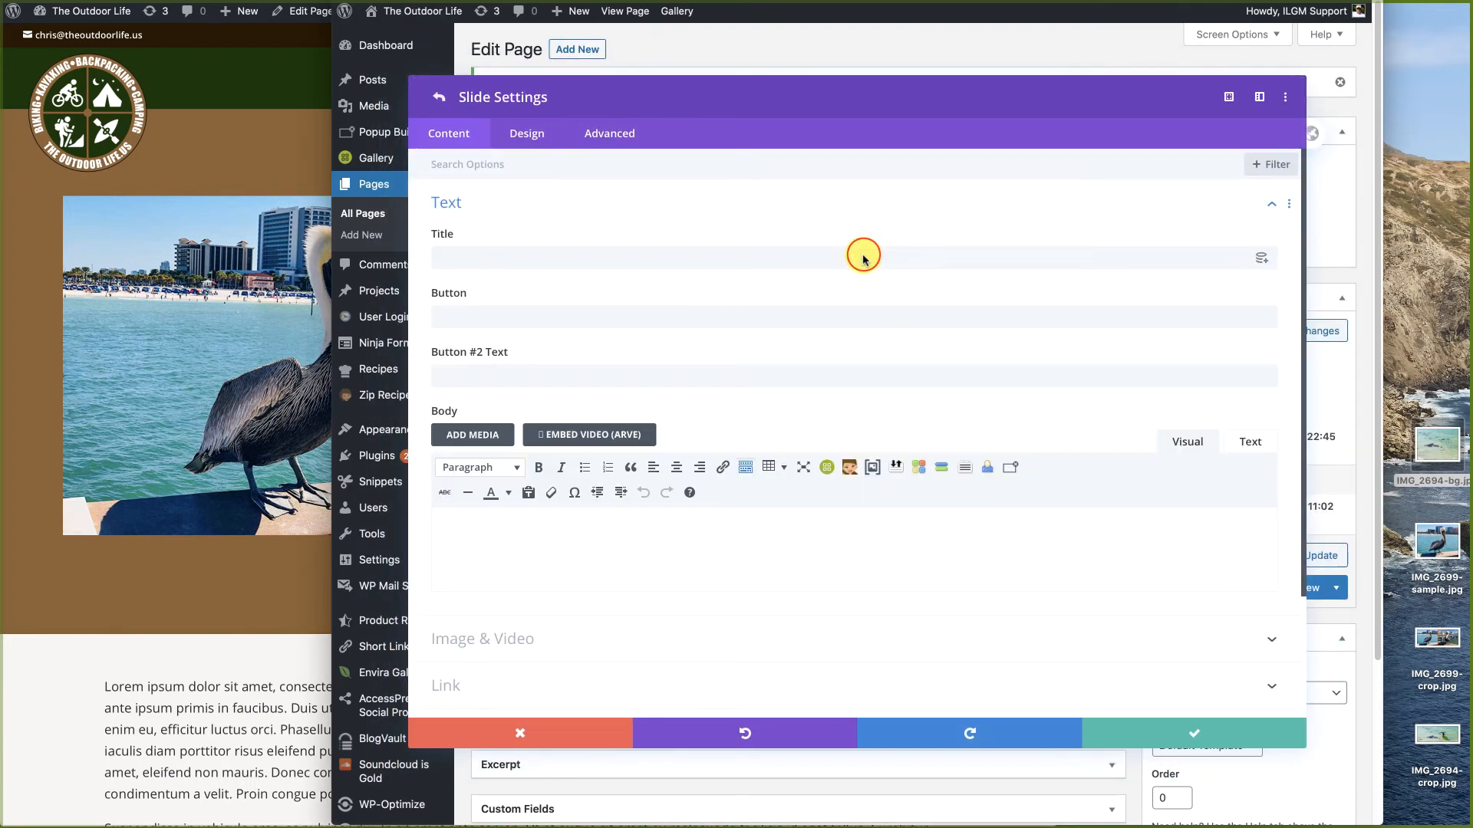
pyautogui.scroll(-3, 691, 573)
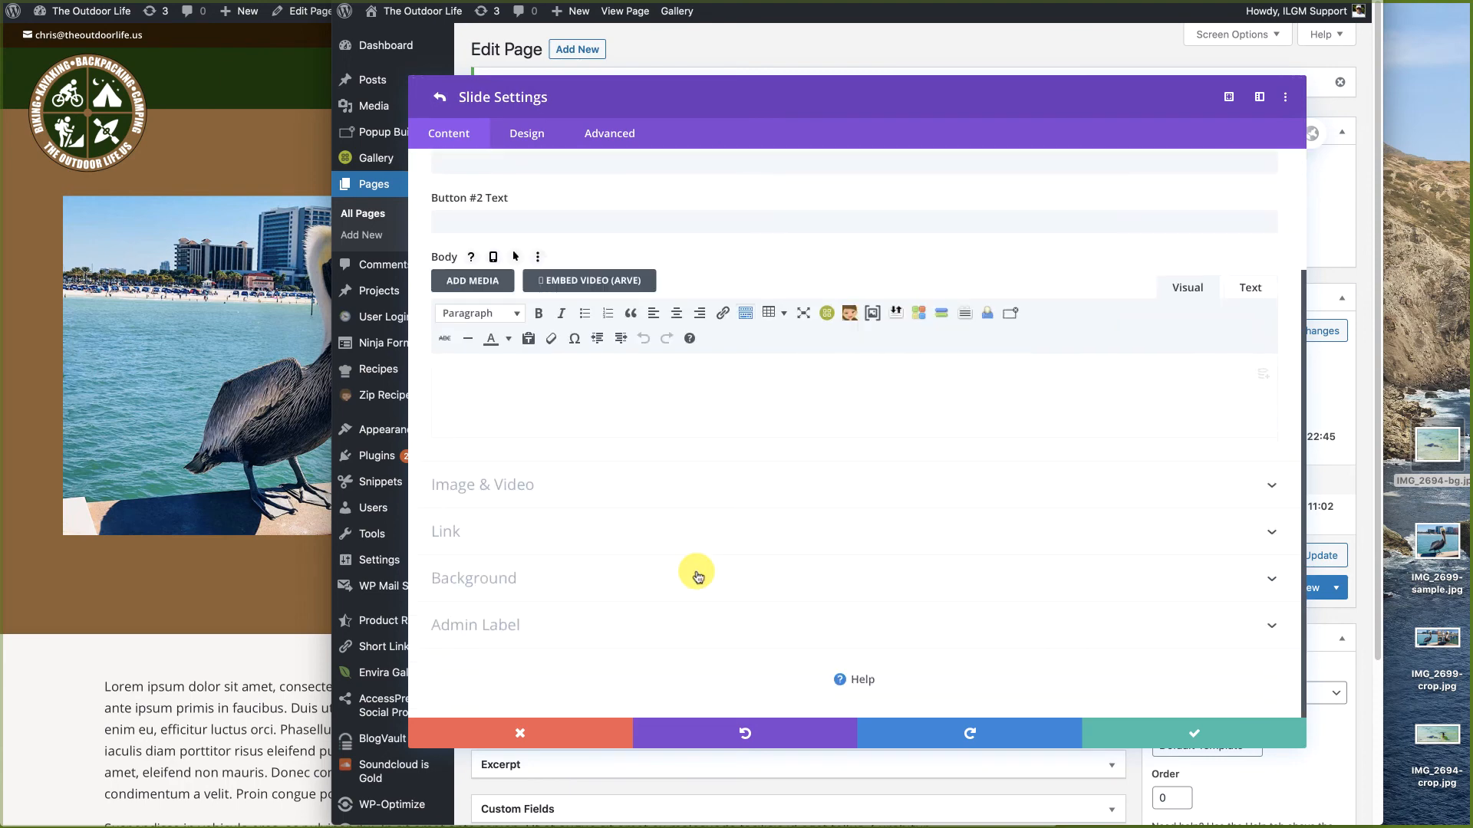
pyautogui.click(480, 573)
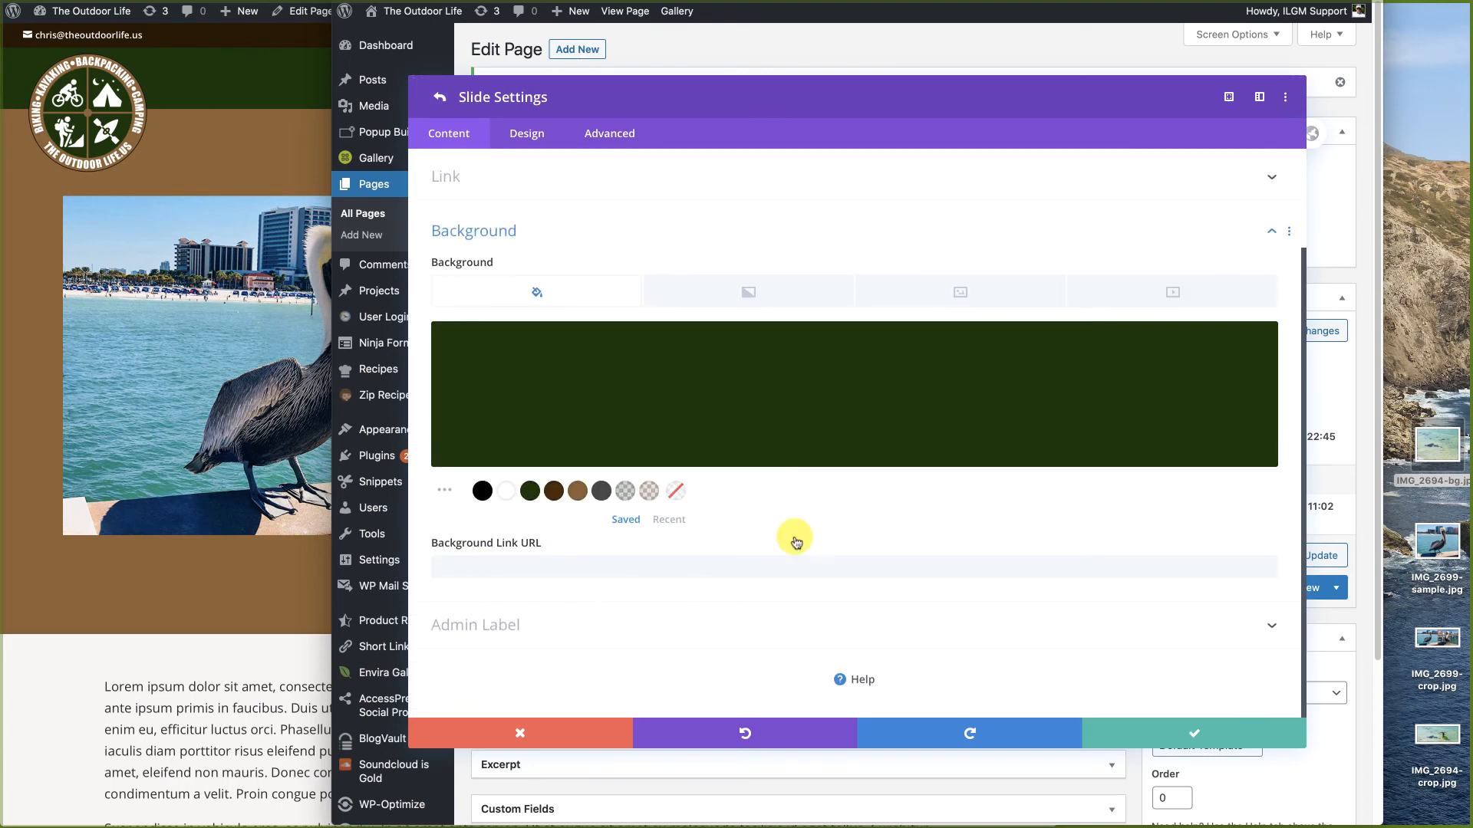
pyautogui.click(959, 290)
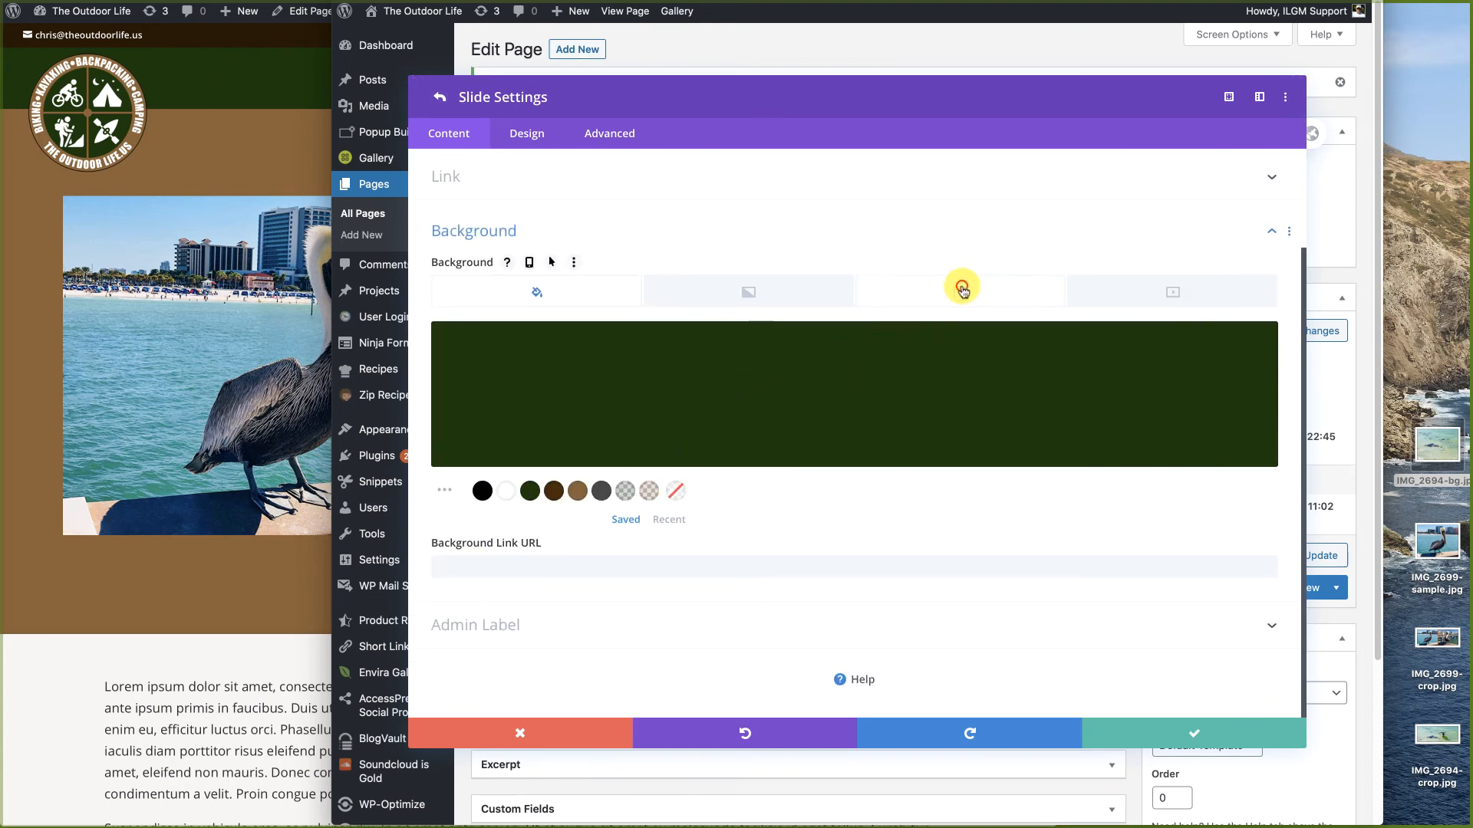
pyautogui.click(857, 382)
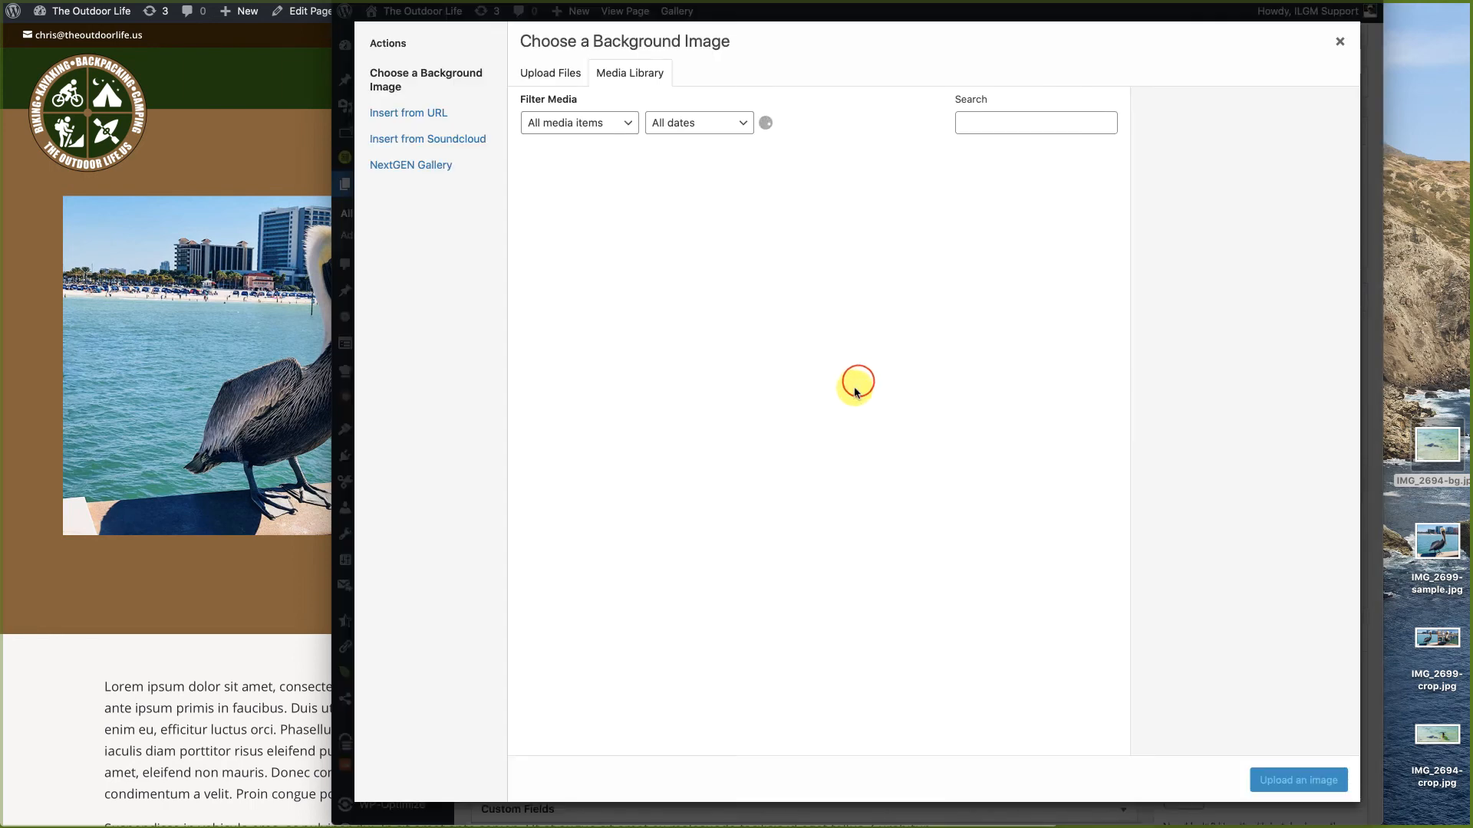
pyautogui.click(830, 212)
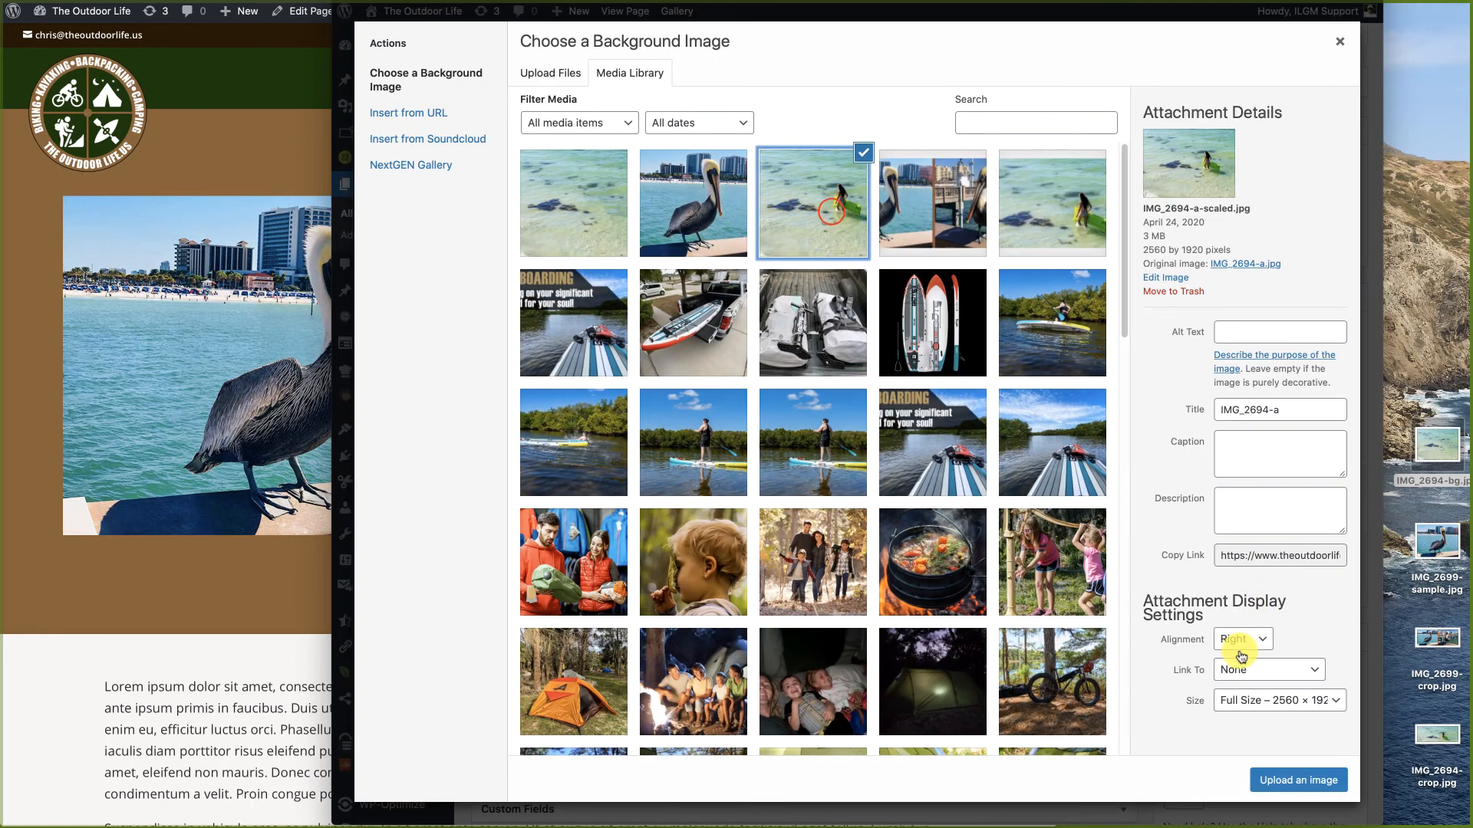
pyautogui.click(1303, 780)
pyautogui.click(1185, 733)
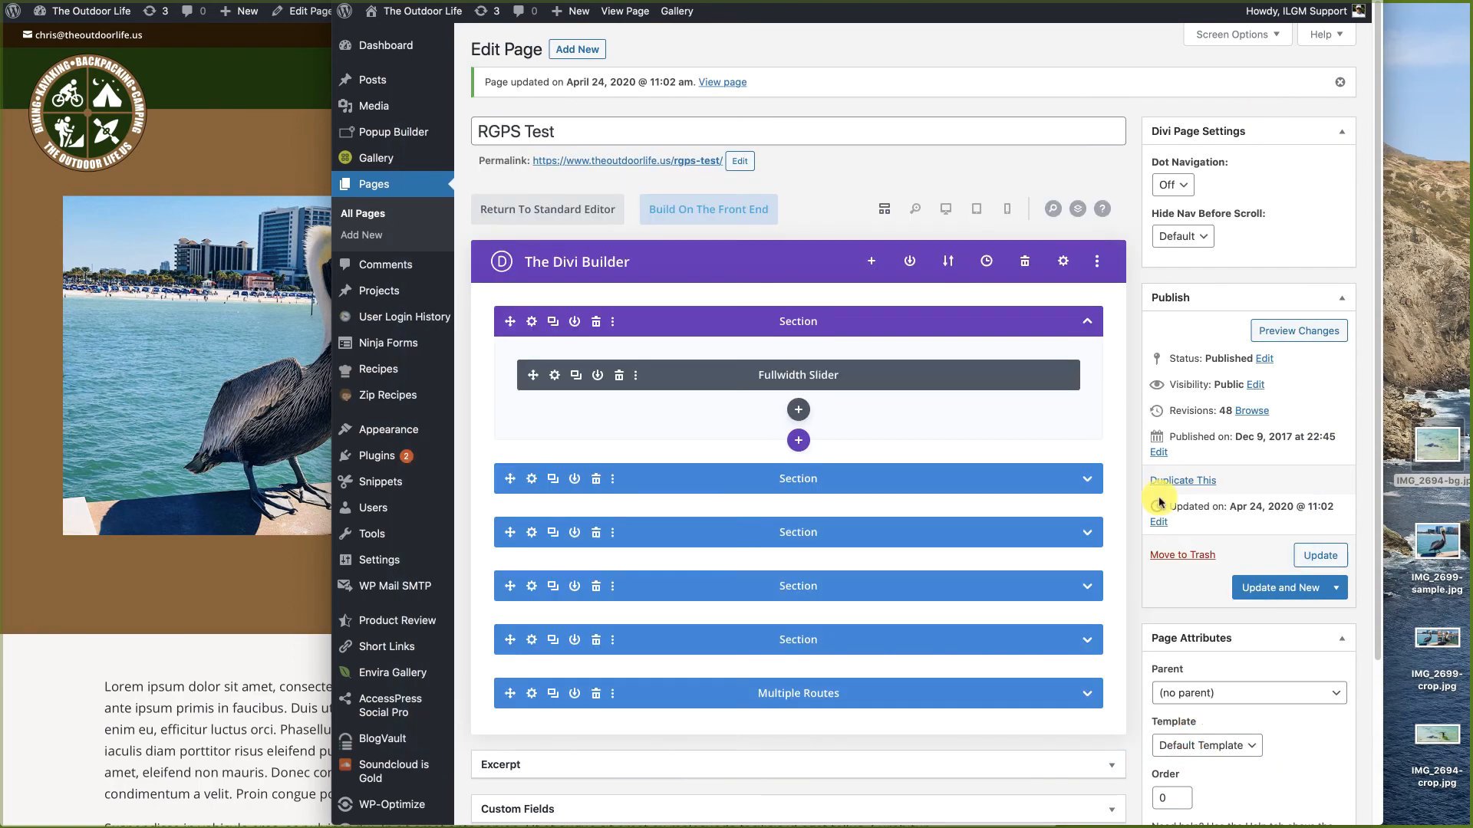
# Step: Update the page and advance the live slider to the newly added image slide
pyautogui.click(1295, 557)
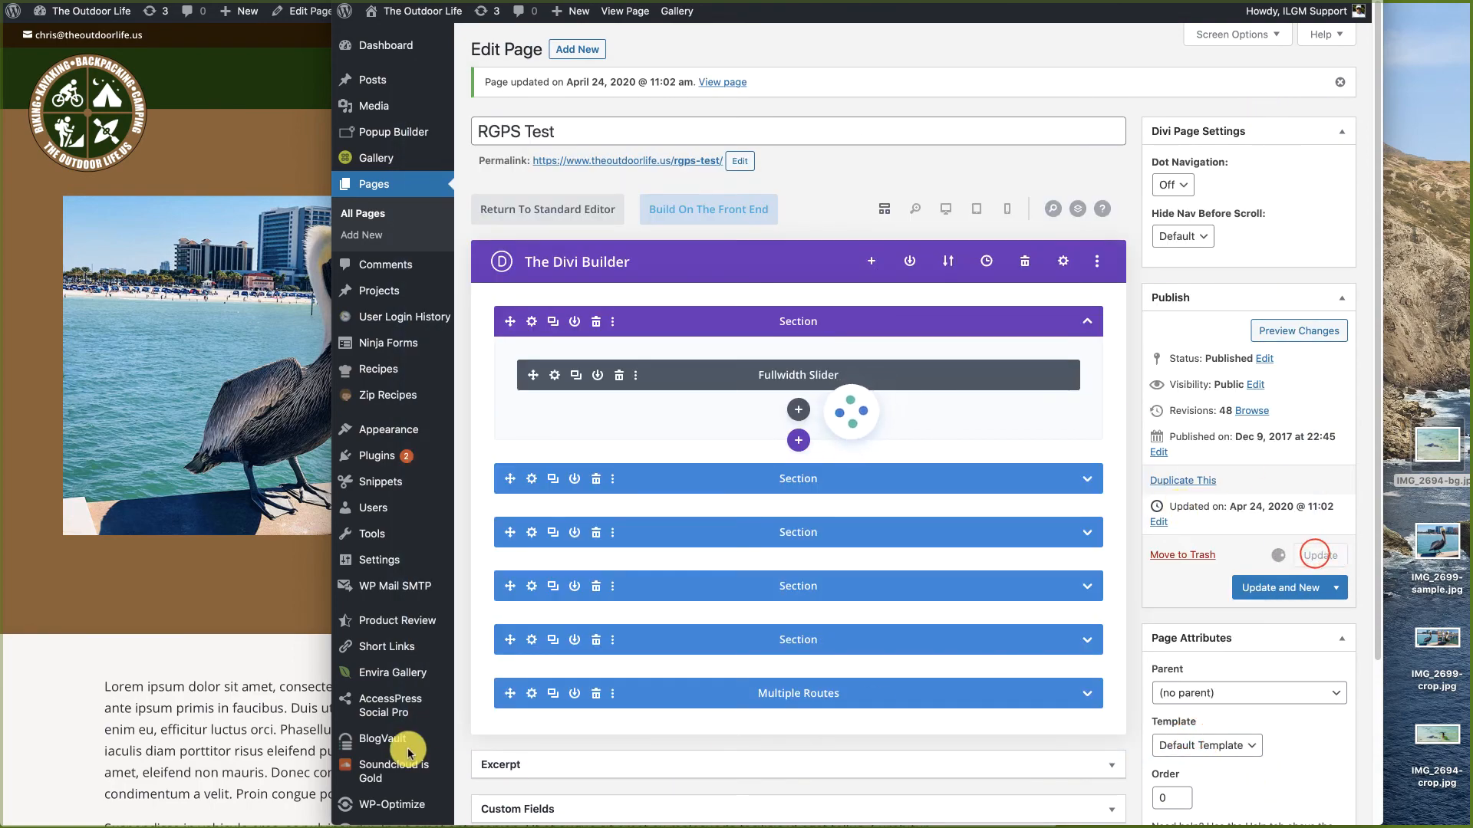
pyautogui.click(294, 747)
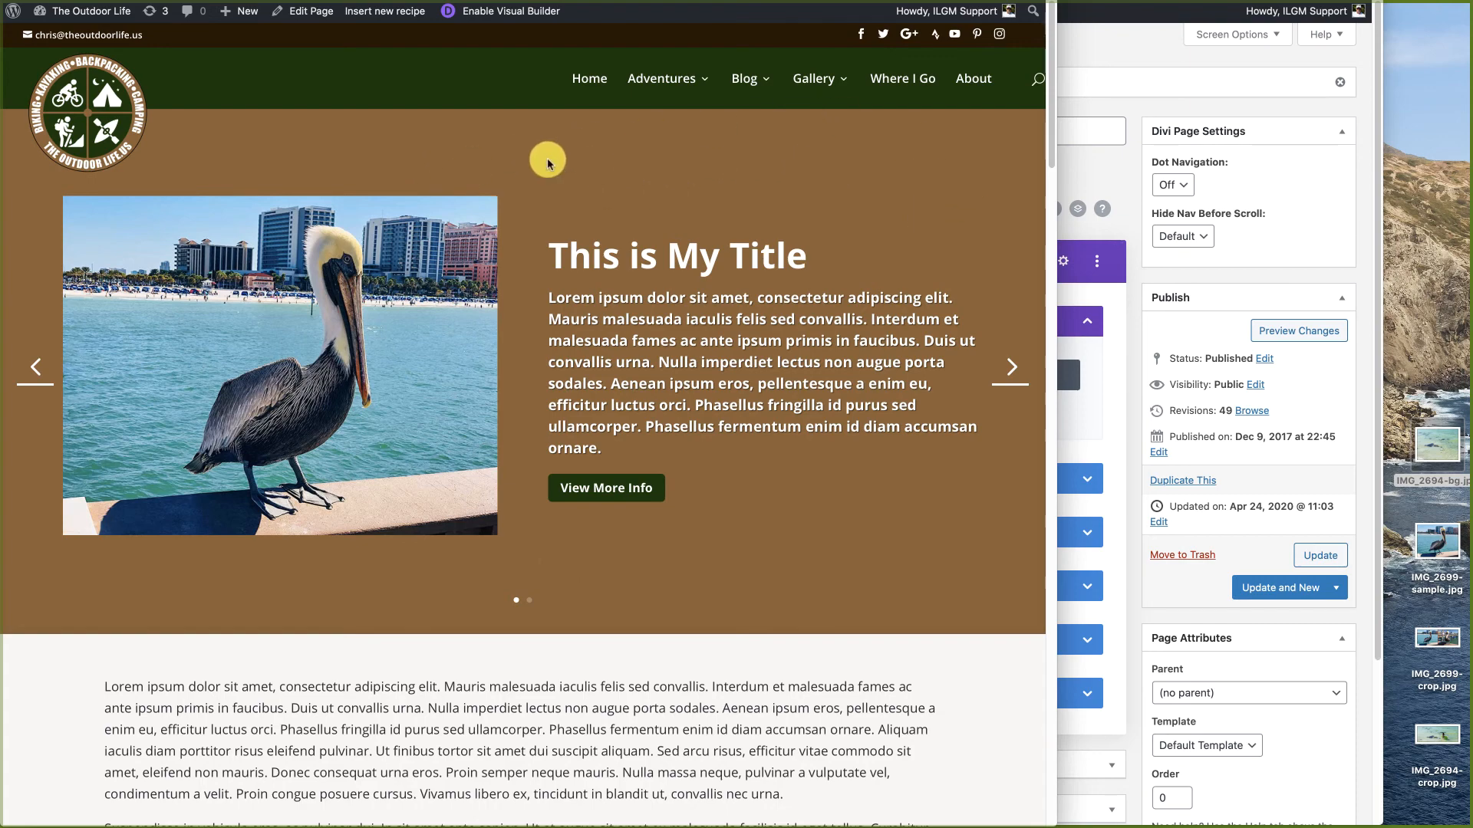
pyautogui.click(1009, 369)
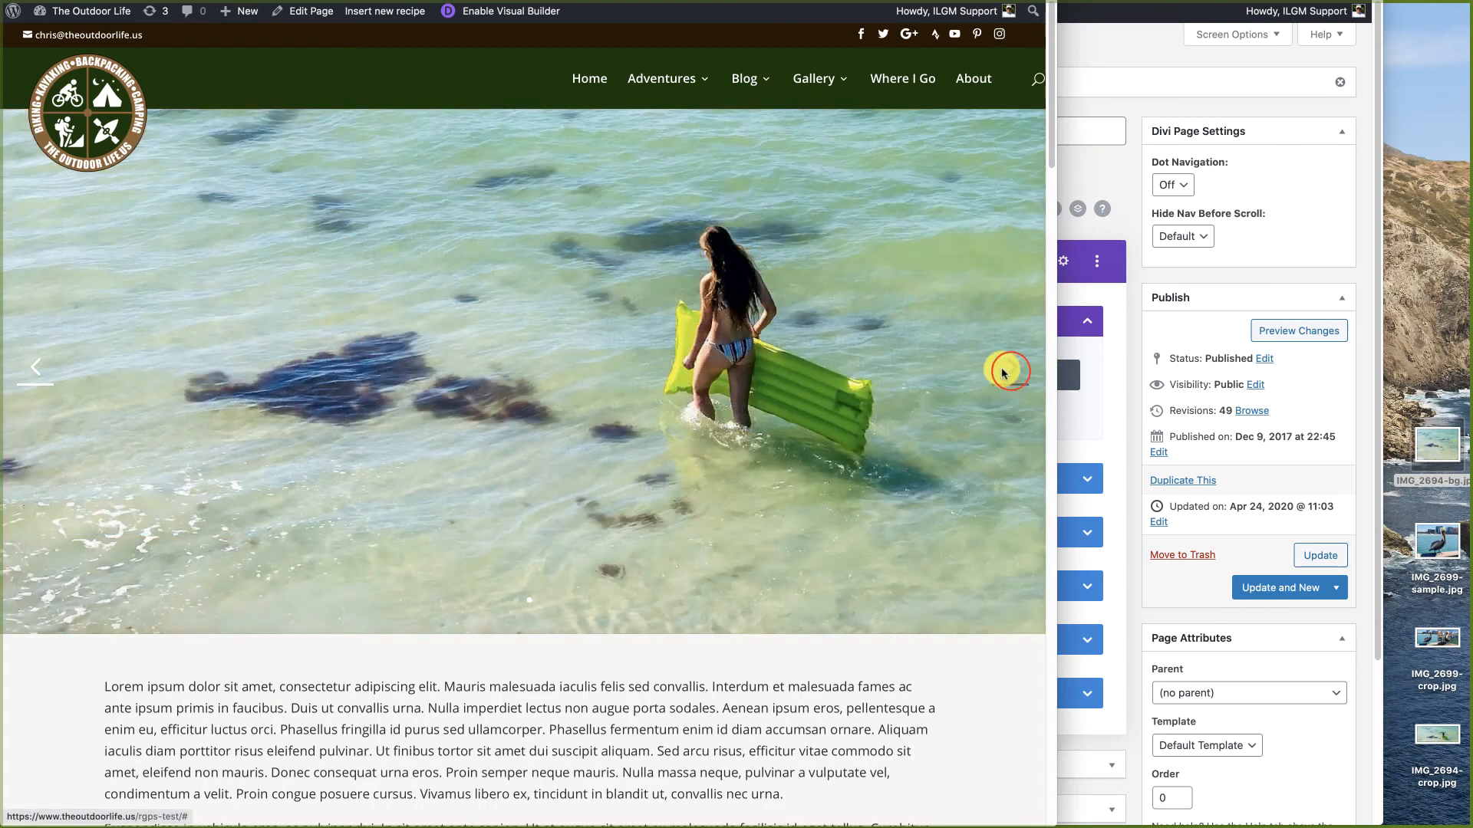
# Step: Add a background gradient to the "This is My Title" slide of the fullwidth slider
pyautogui.click(1127, 427)
pyautogui.click(552, 374)
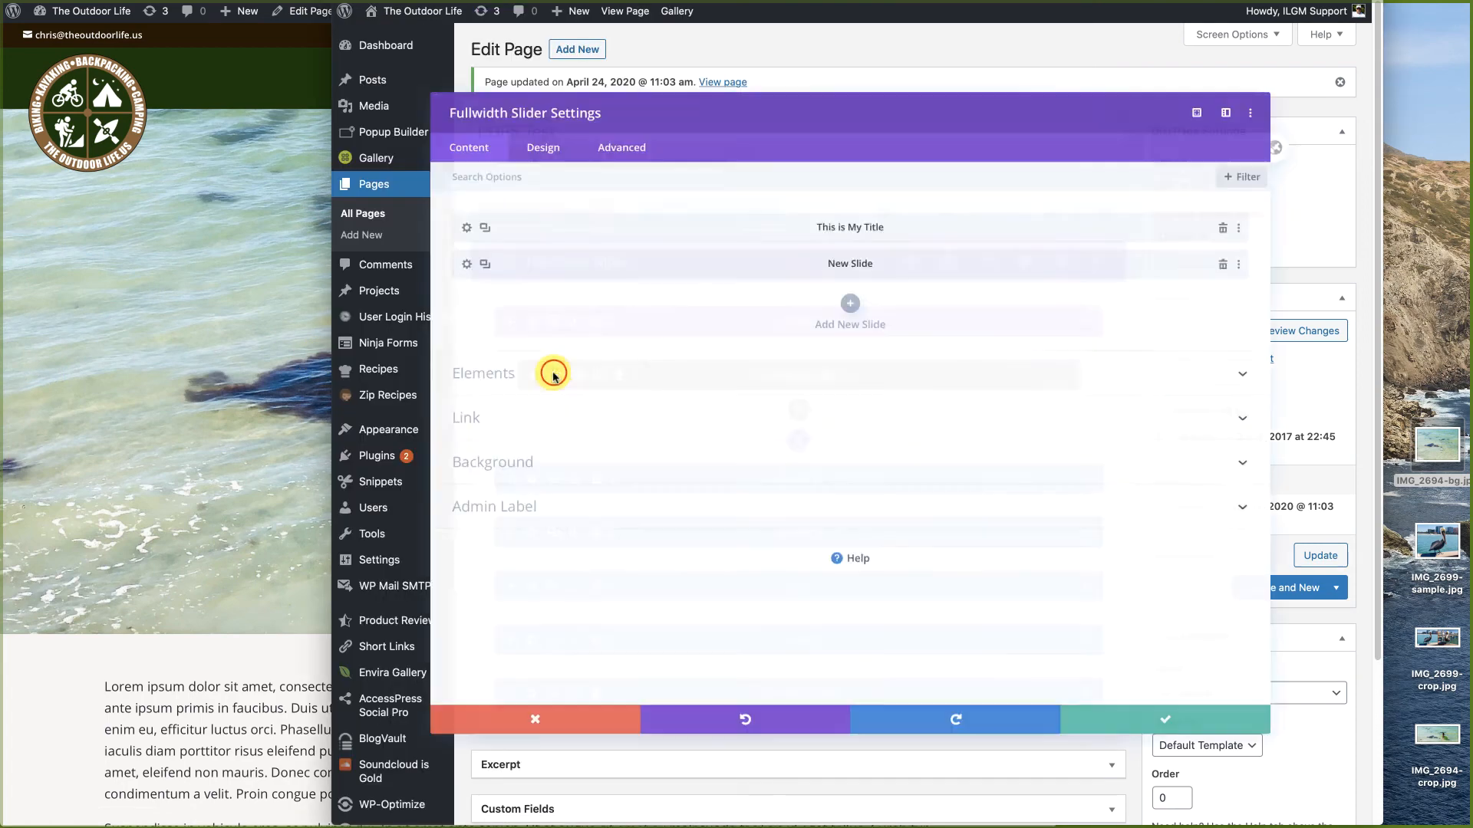
pyautogui.click(448, 218)
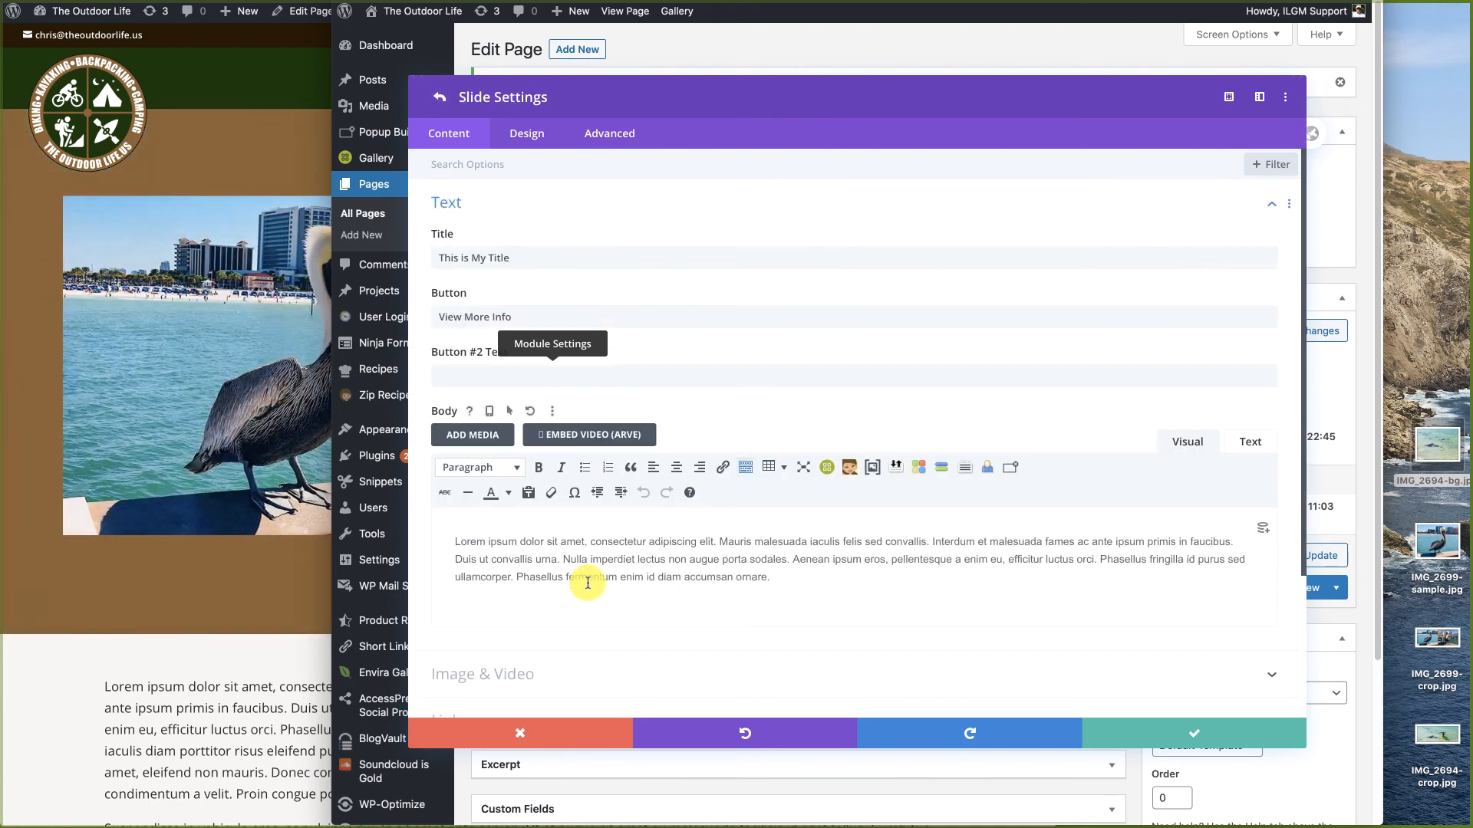
pyautogui.scroll(-5, 588, 583)
pyautogui.click(510, 578)
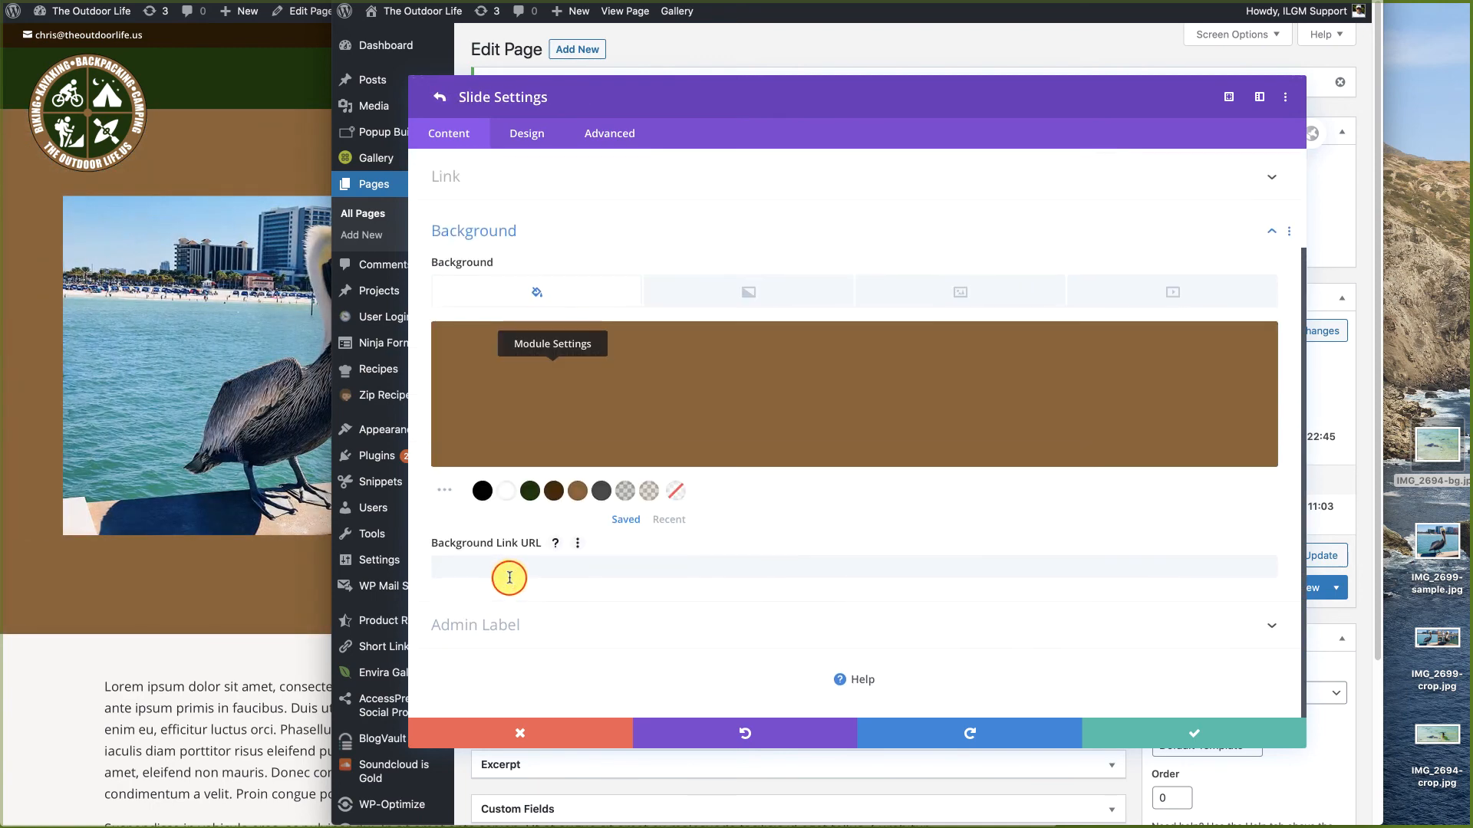
pyautogui.click(763, 291)
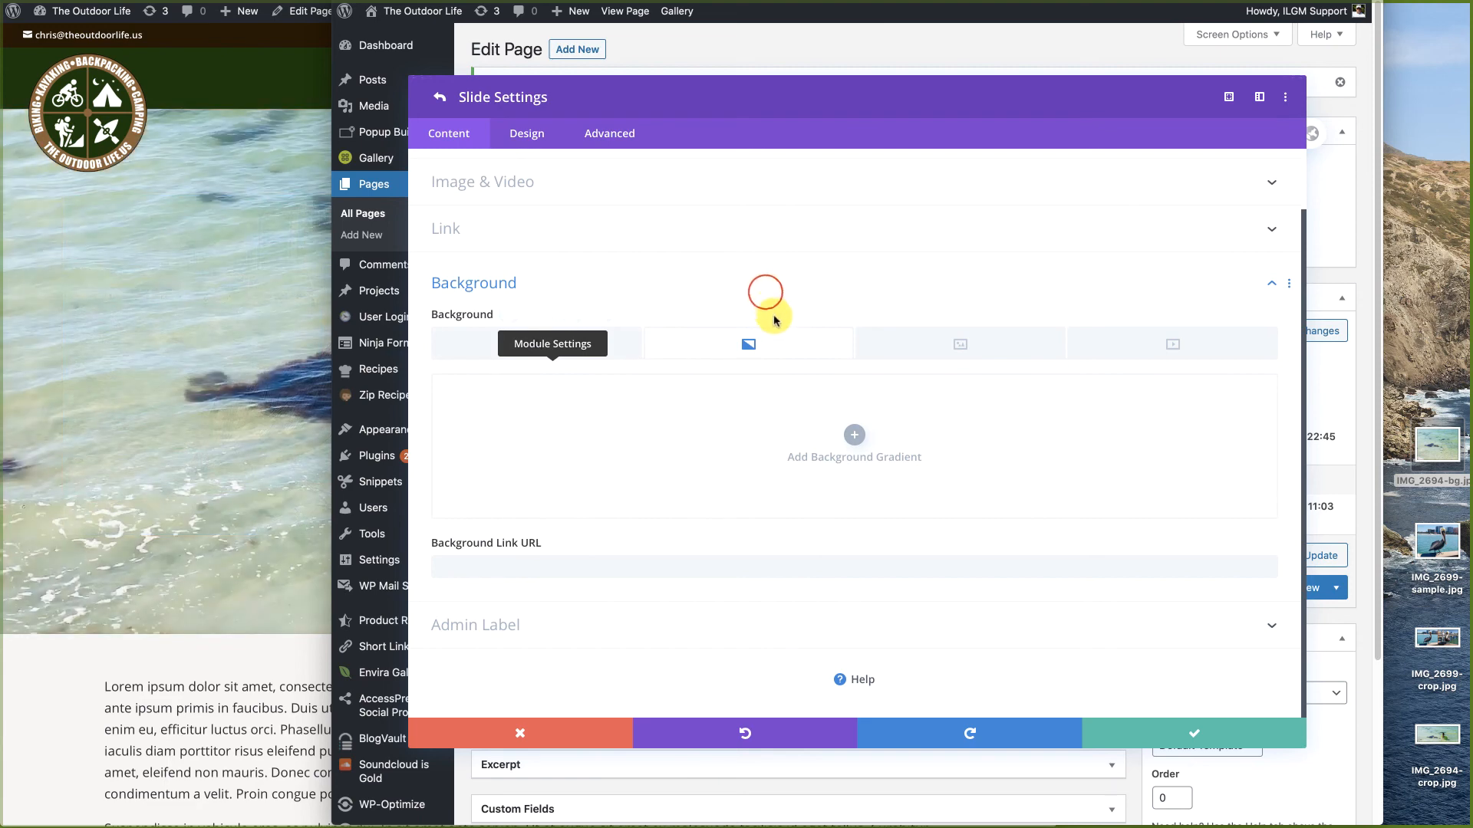
pyautogui.click(856, 431)
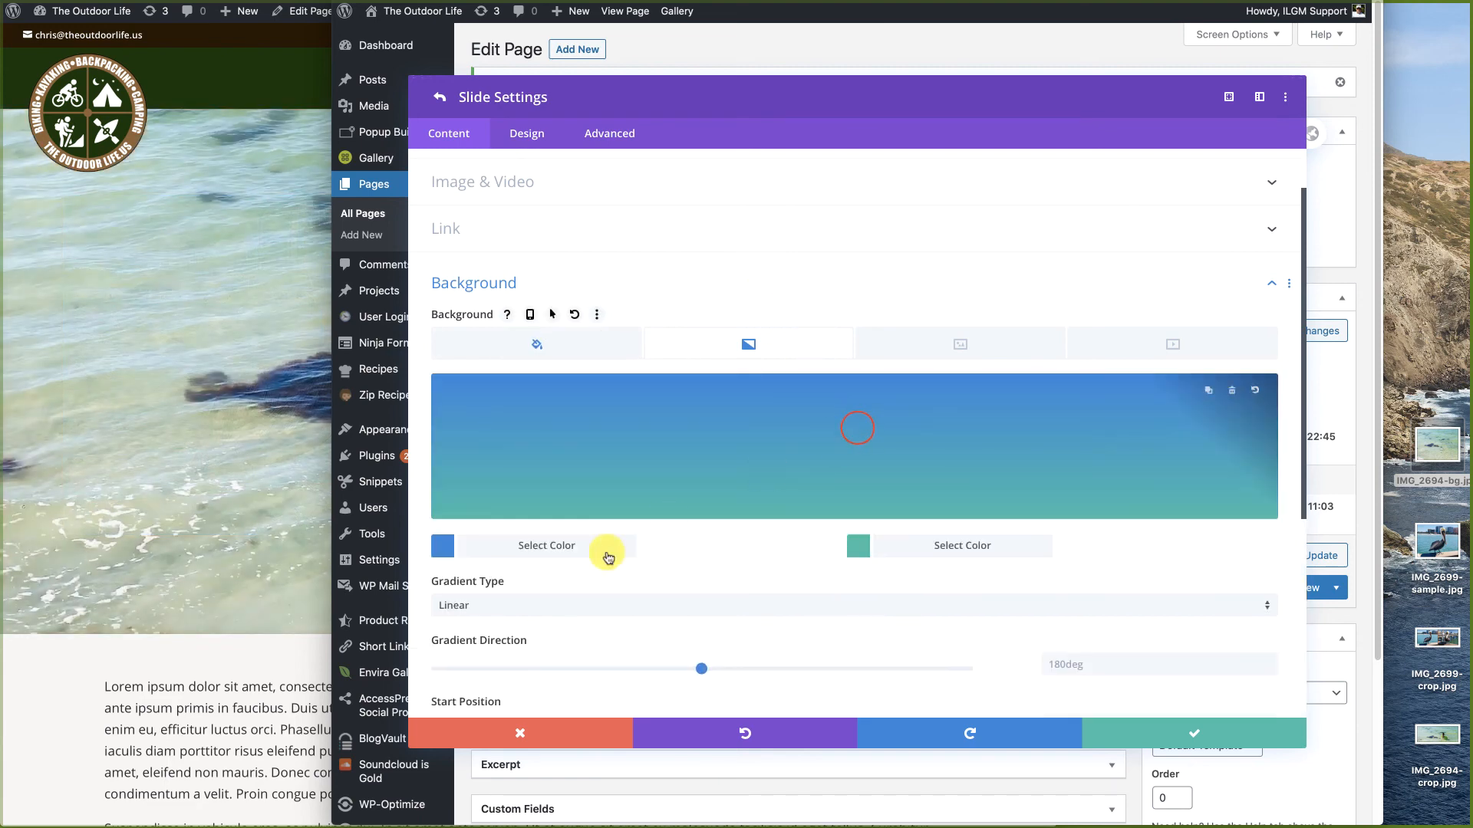
# Step: Set the gradient's first color to the saved dark brown swatch and its second color to the saved light brown swatch
pyautogui.click(445, 548)
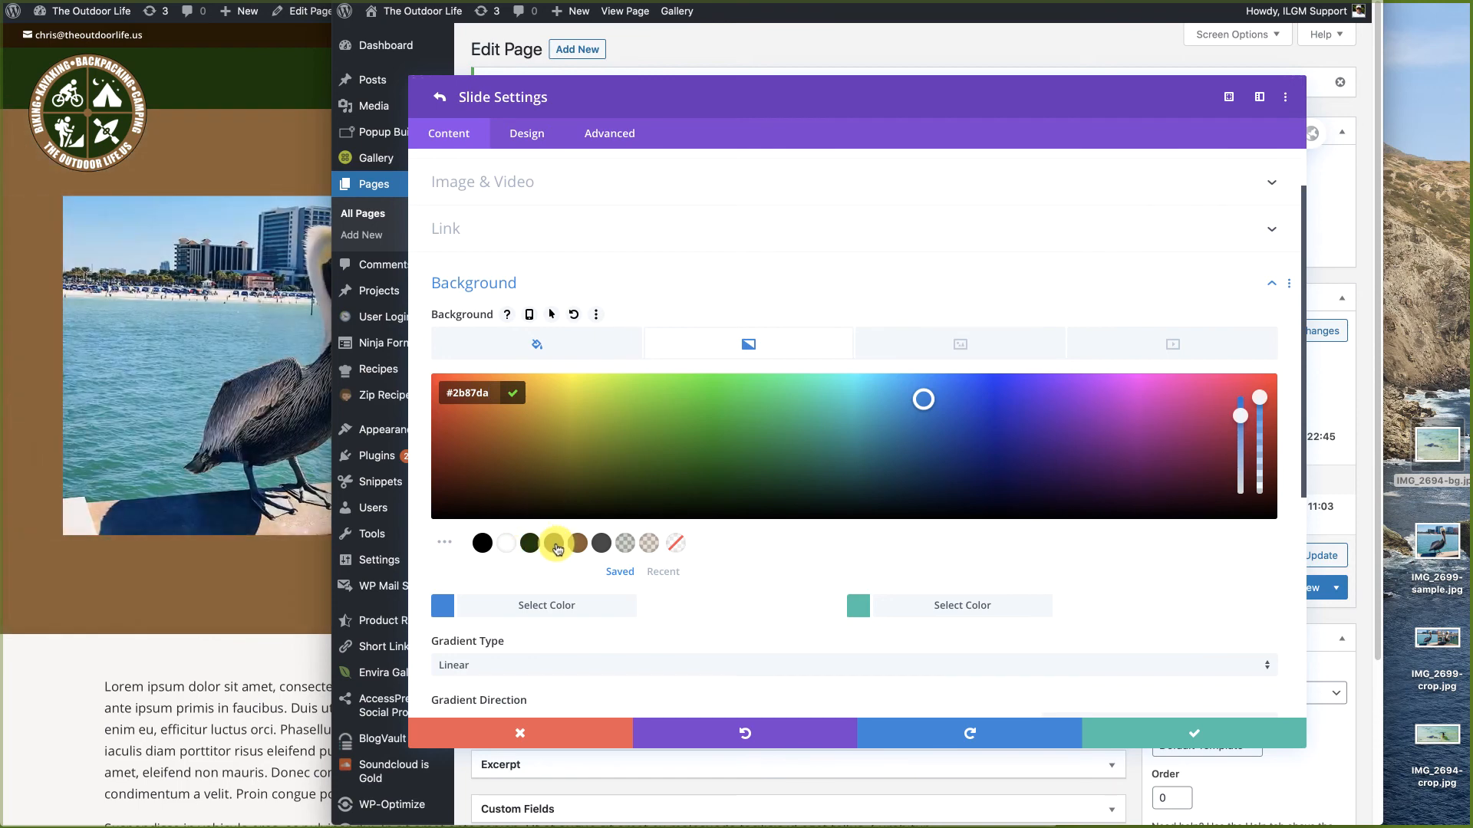
pyautogui.click(553, 543)
pyautogui.click(857, 605)
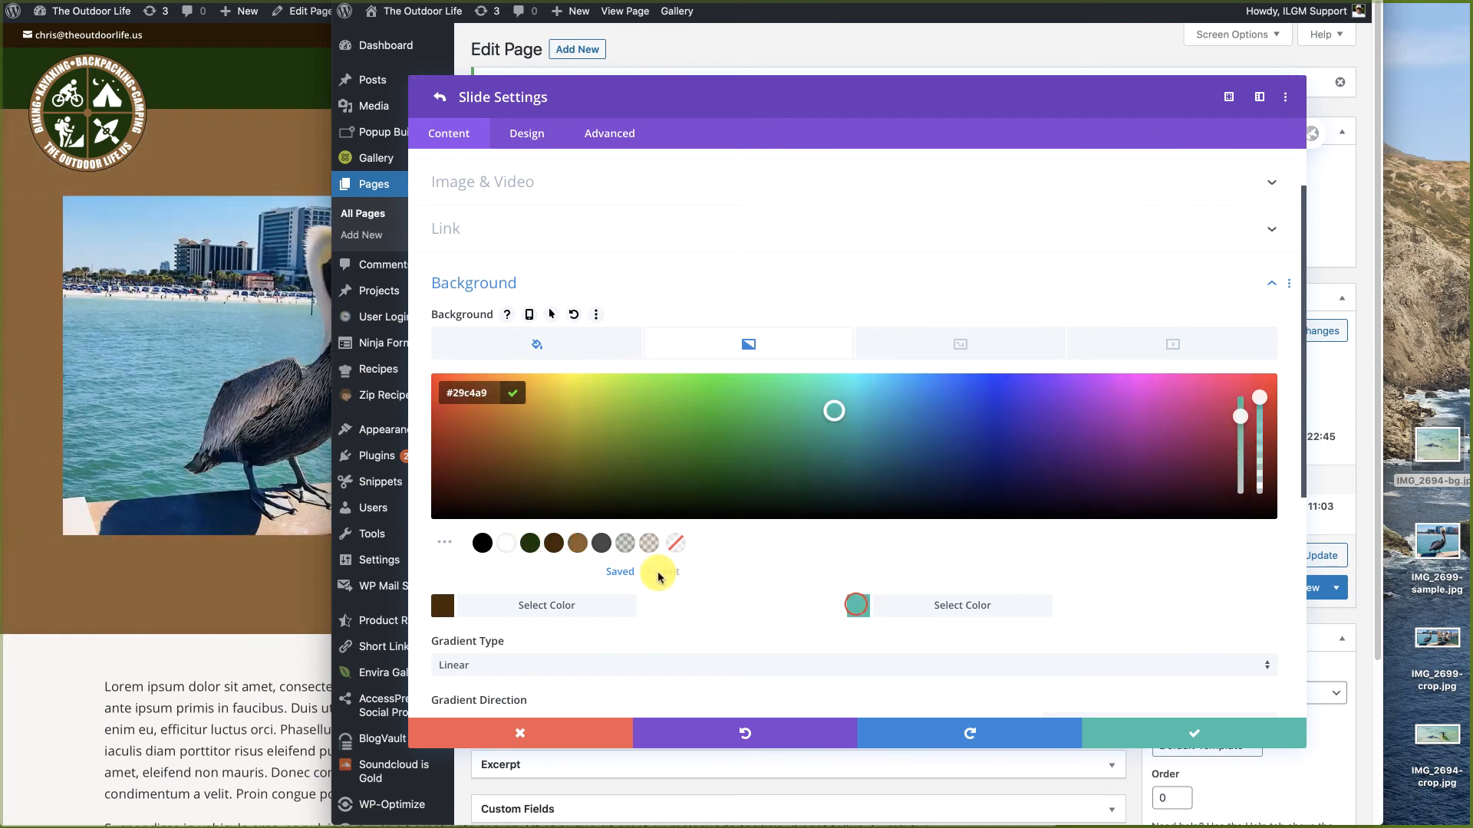
pyautogui.click(577, 543)
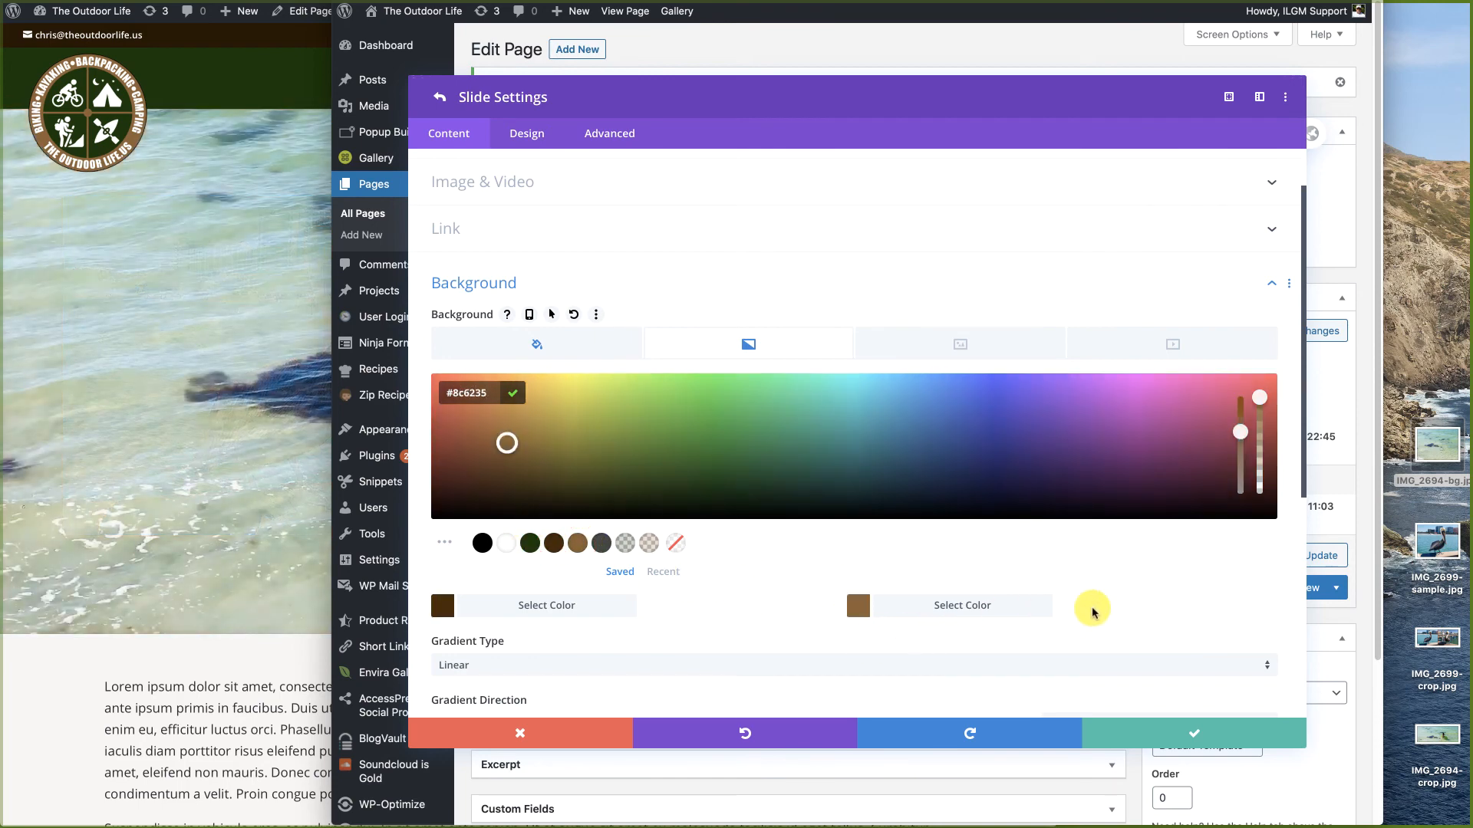
# Step: Set the gradient direction to 135deg and save the slide and slider settings
pyautogui.scroll(-3, 1156, 610)
pyautogui.scroll(-2, 1156, 610)
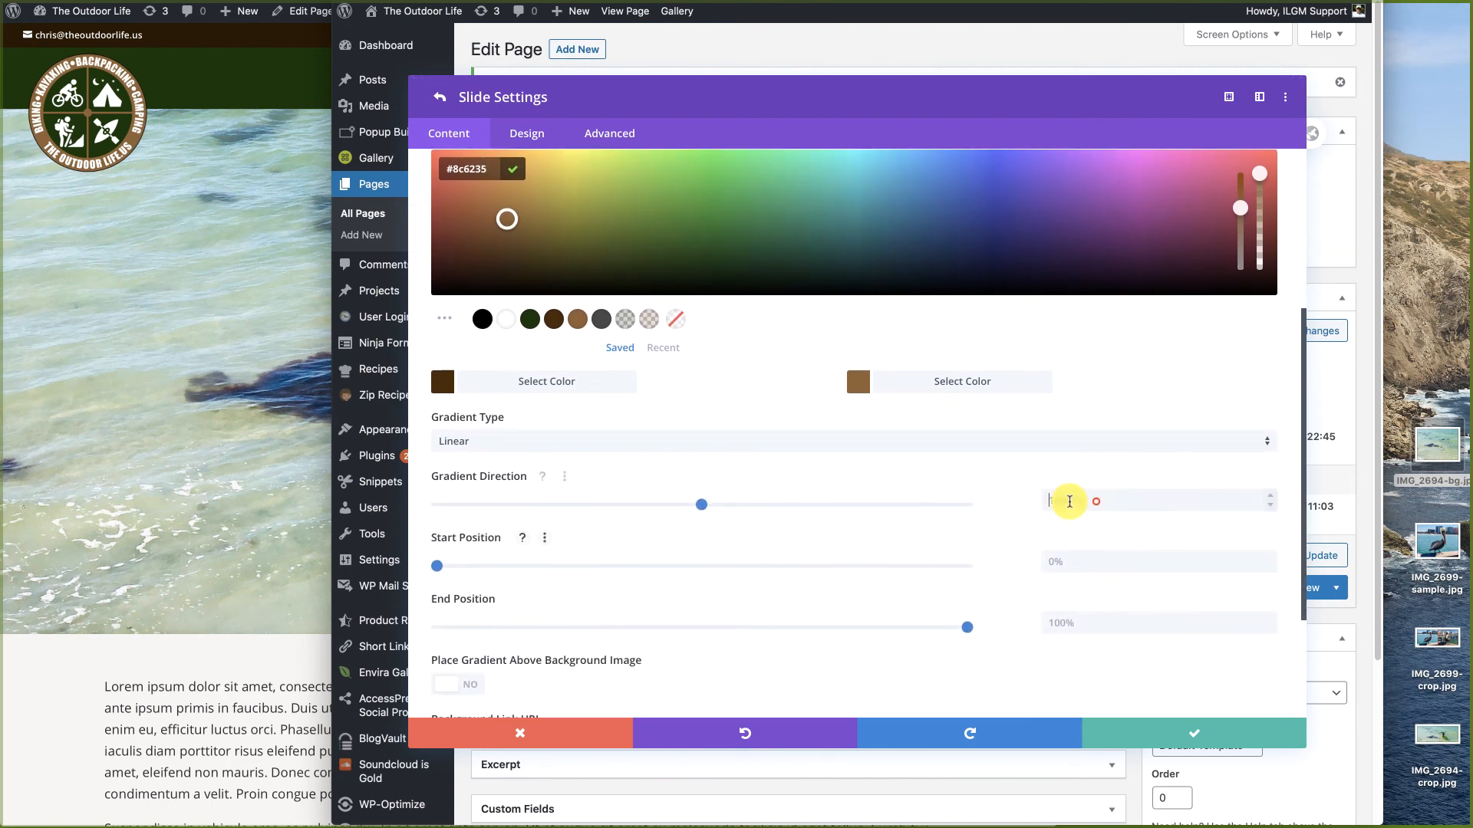
pyautogui.click(1096, 501)
pyautogui.write('5')
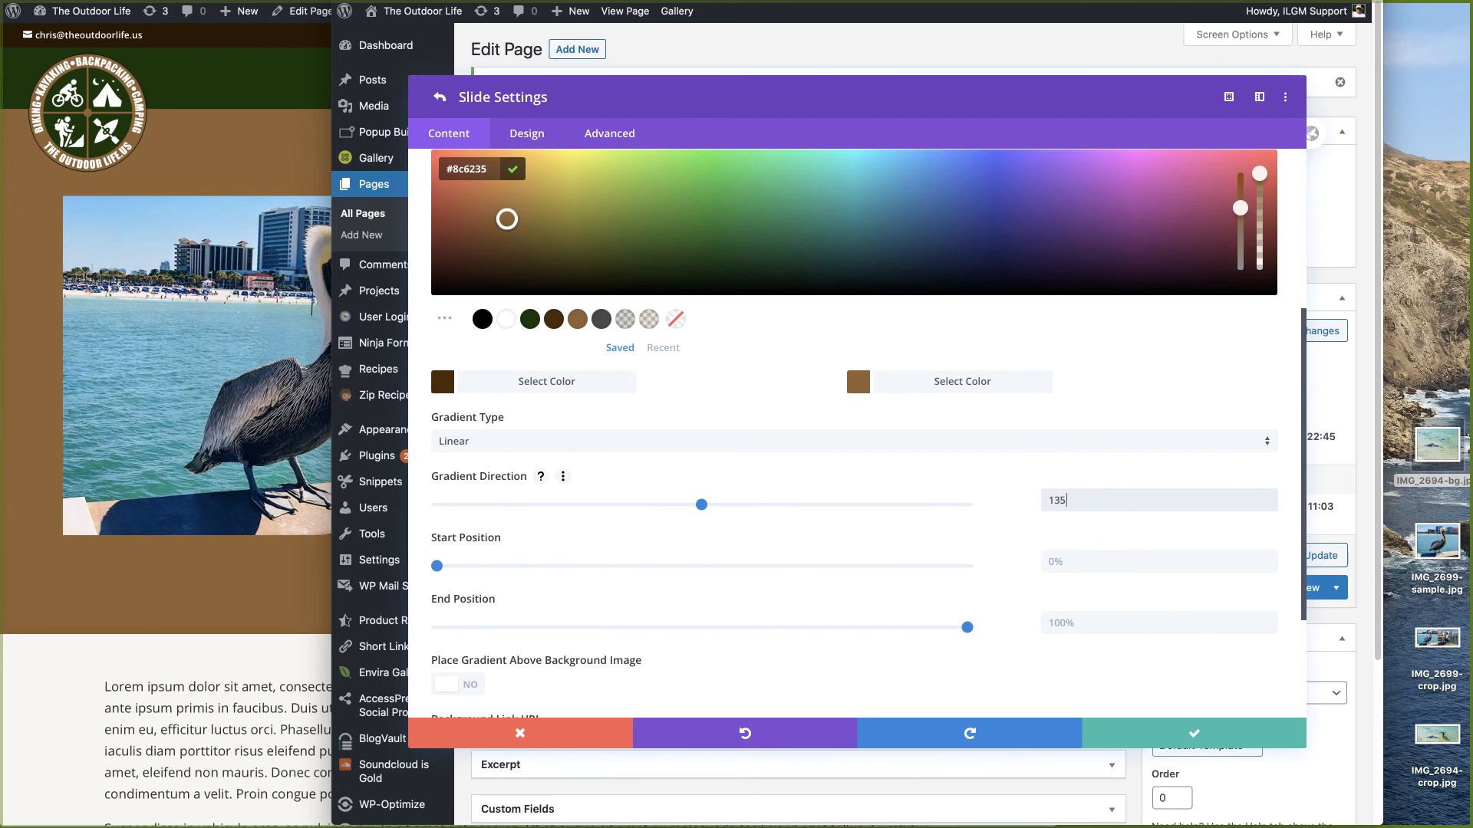
pyautogui.write('deg')
pyautogui.click(1191, 735)
pyautogui.click(1191, 734)
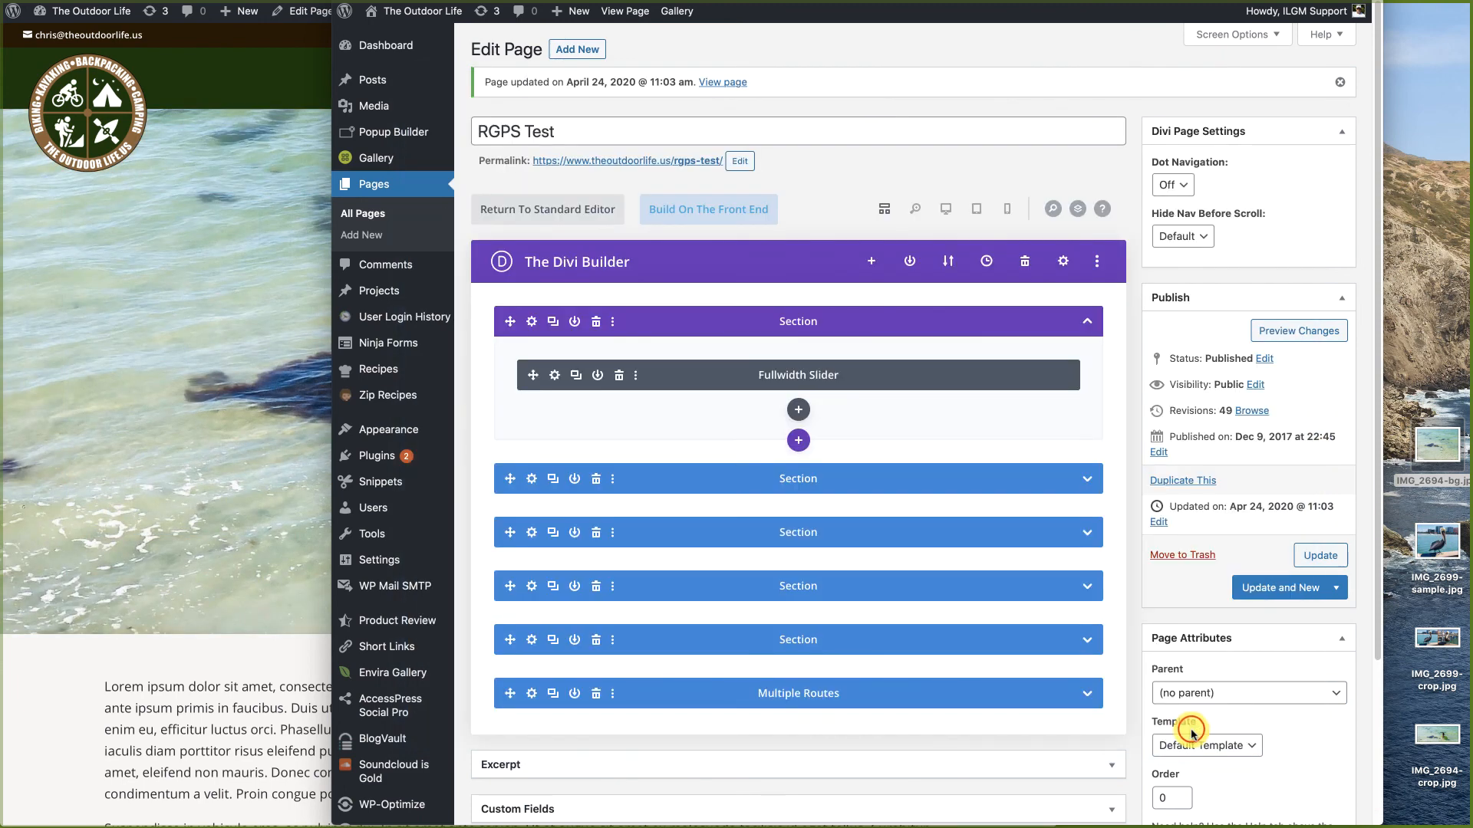
# Step: Update the page and go to the "This is My Title" slide on the live page to check its gradient background
pyautogui.click(1318, 553)
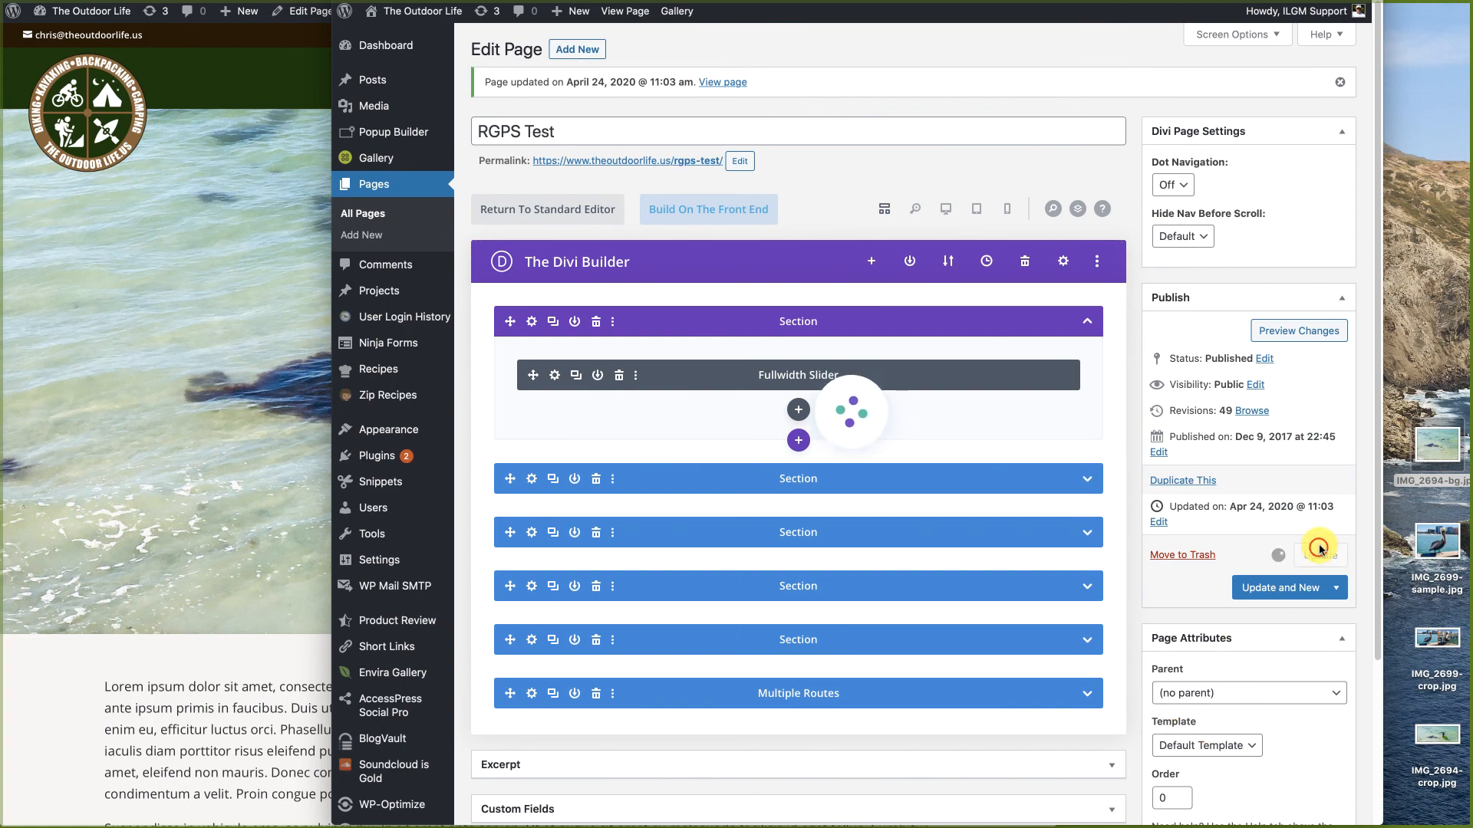
pyautogui.click(127, 667)
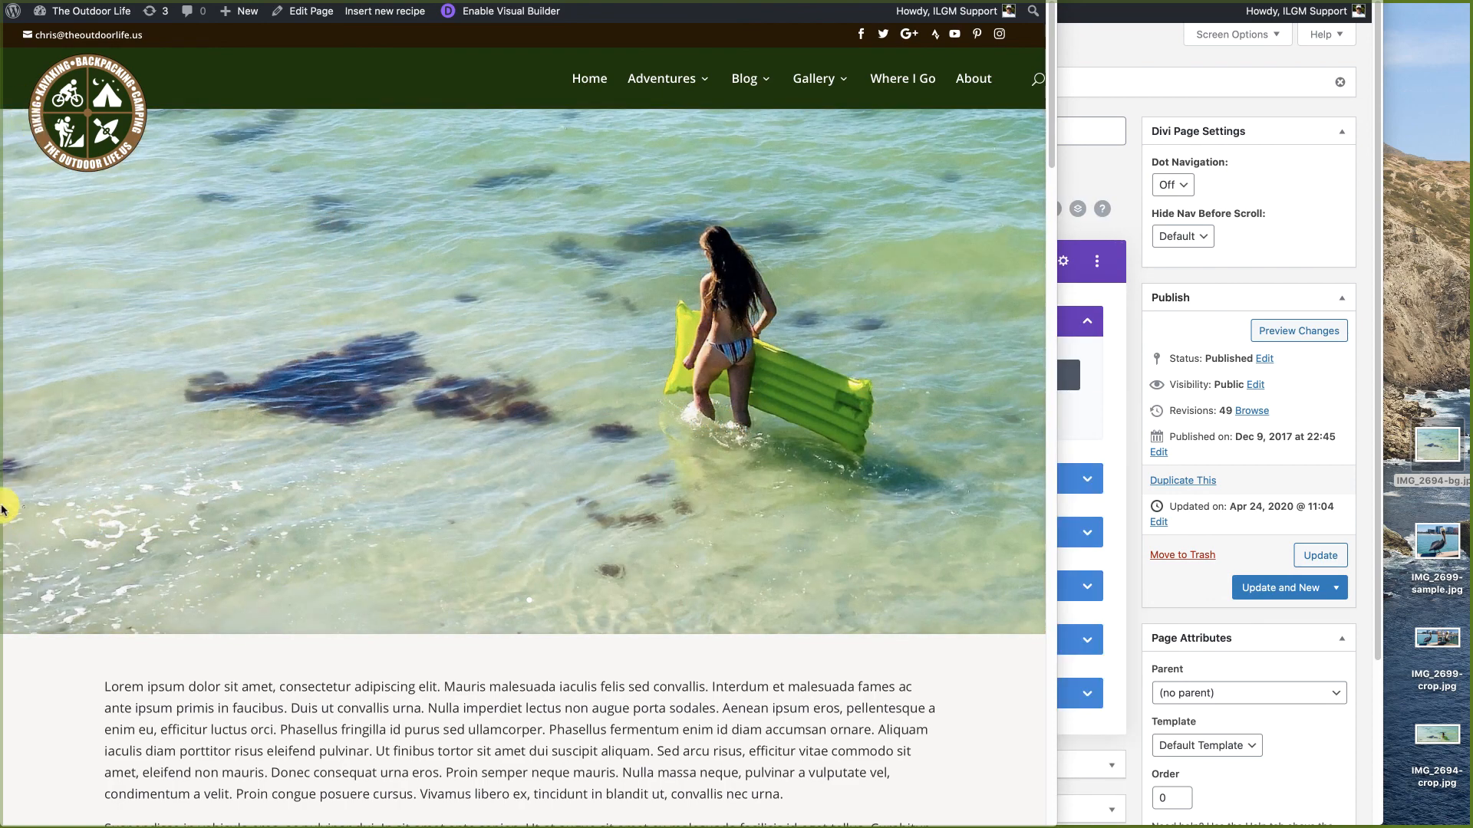
pyautogui.click(113, 352)
pyautogui.click(36, 376)
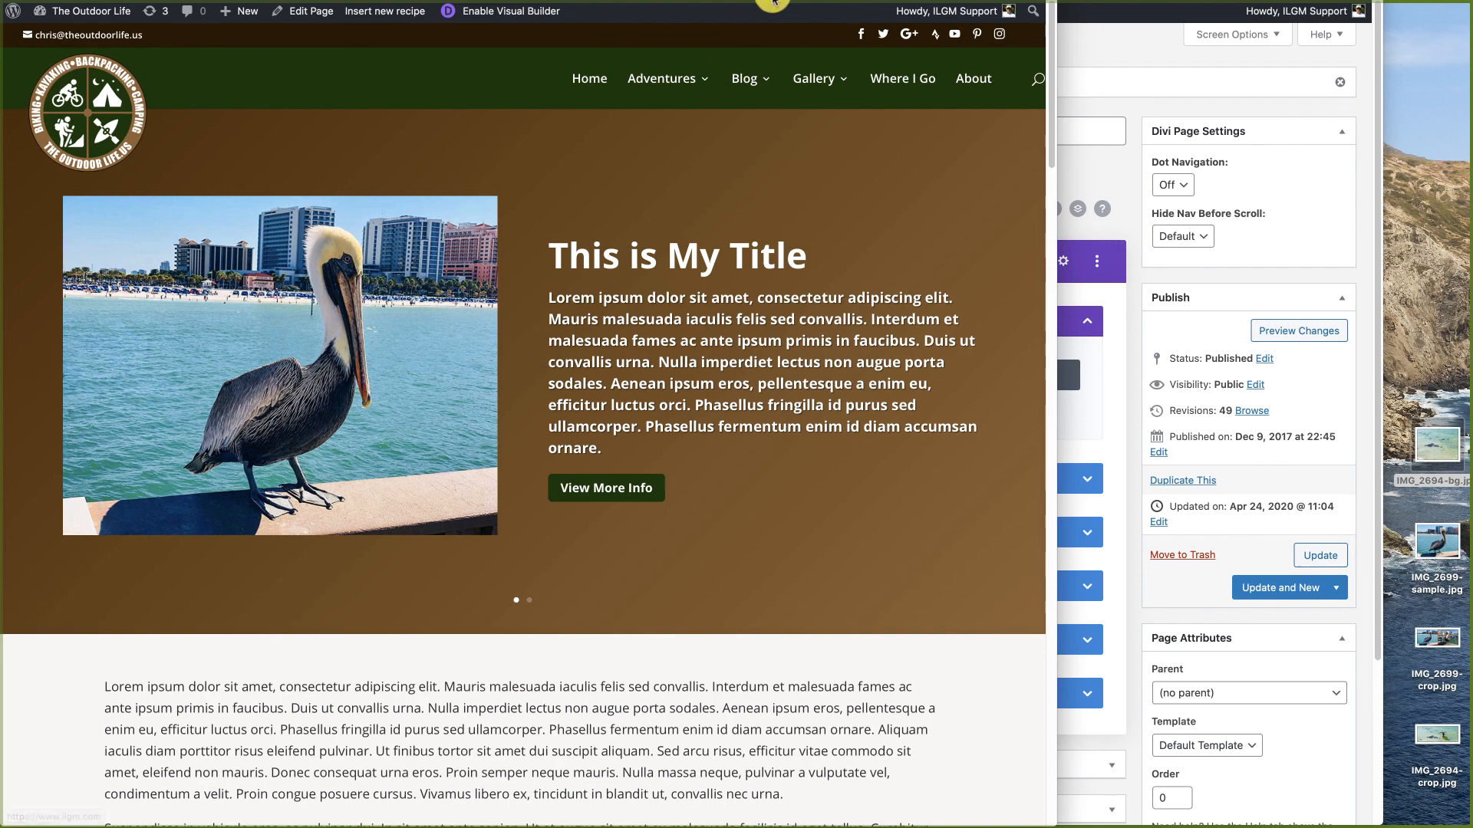
# Step: Set the Saturation filter of the image slide named "New Slide" to 0%, and save the slide and slider settings
pyautogui.click(1127, 43)
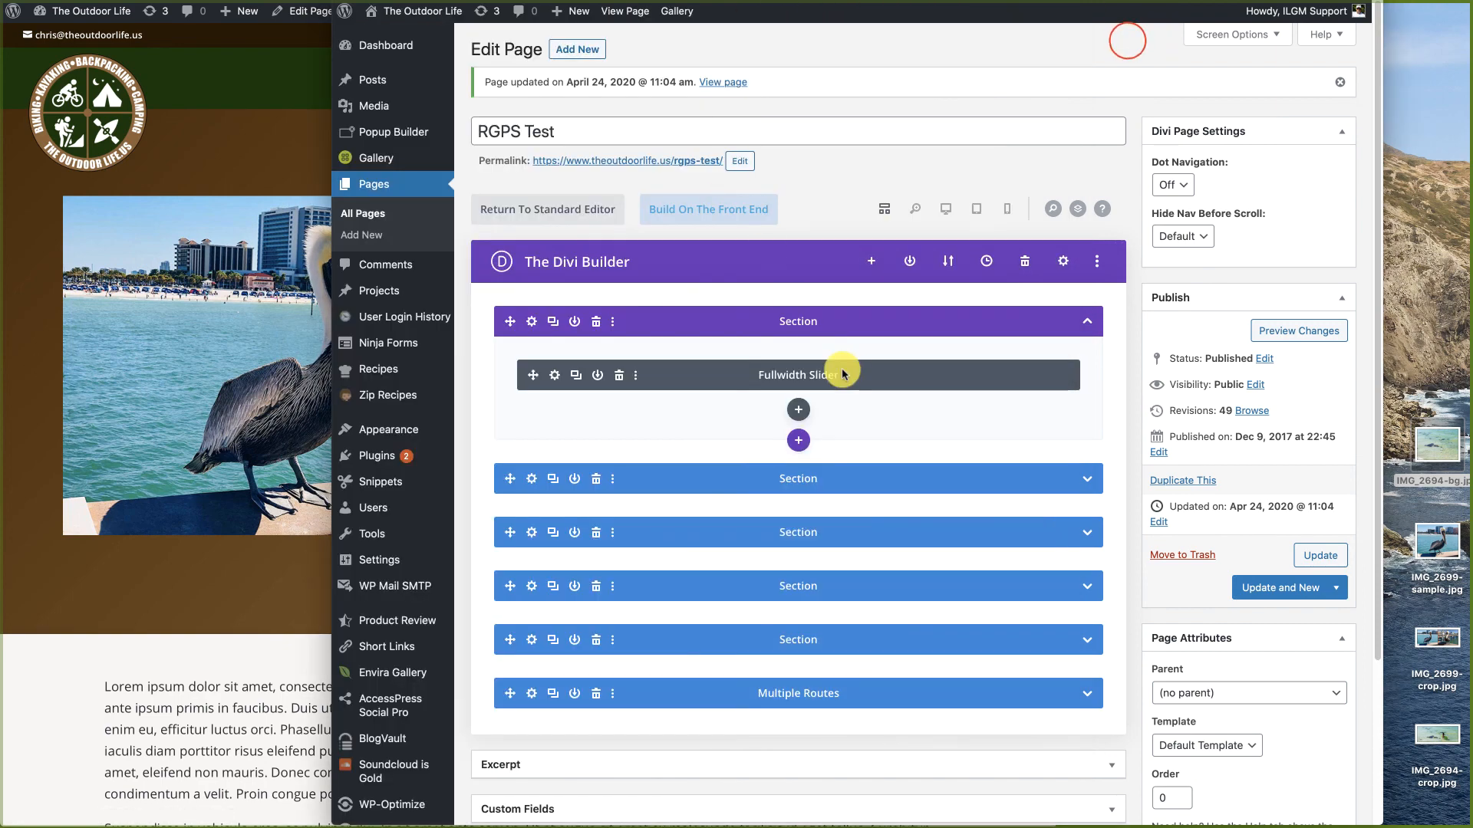
pyautogui.click(556, 379)
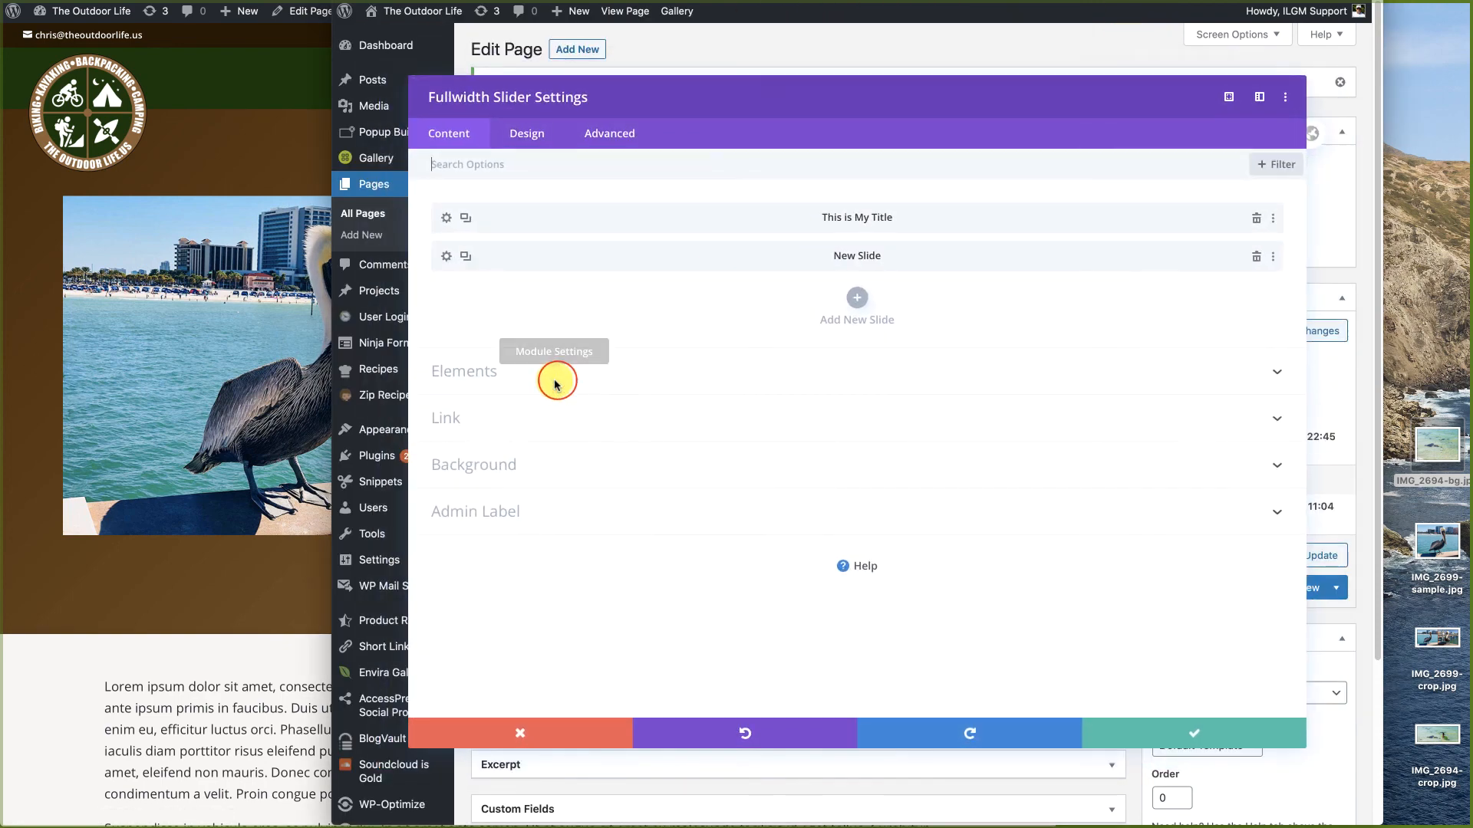
pyautogui.click(444, 257)
pyautogui.scroll(-3, 810, 298)
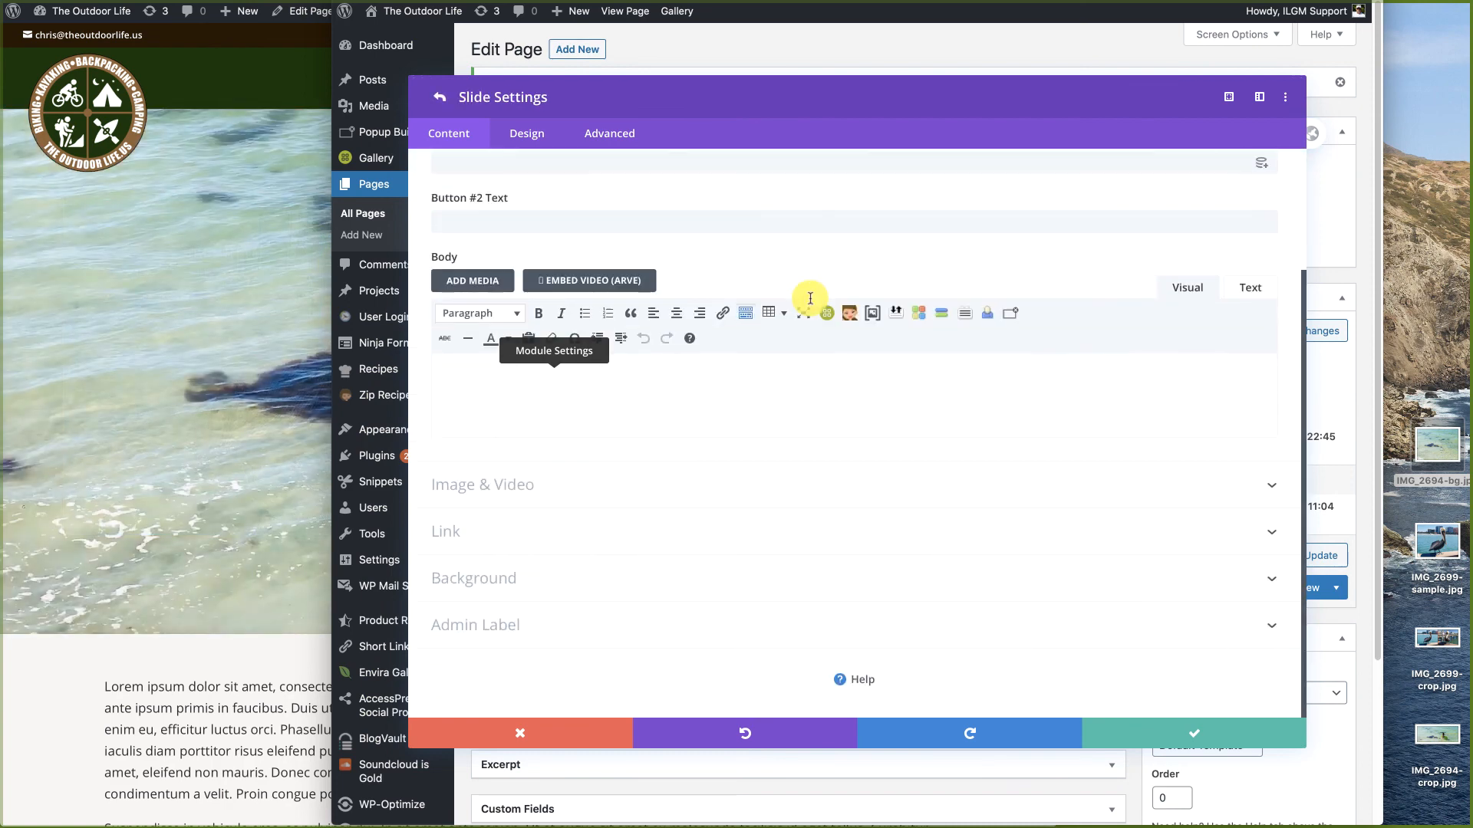
pyautogui.click(477, 578)
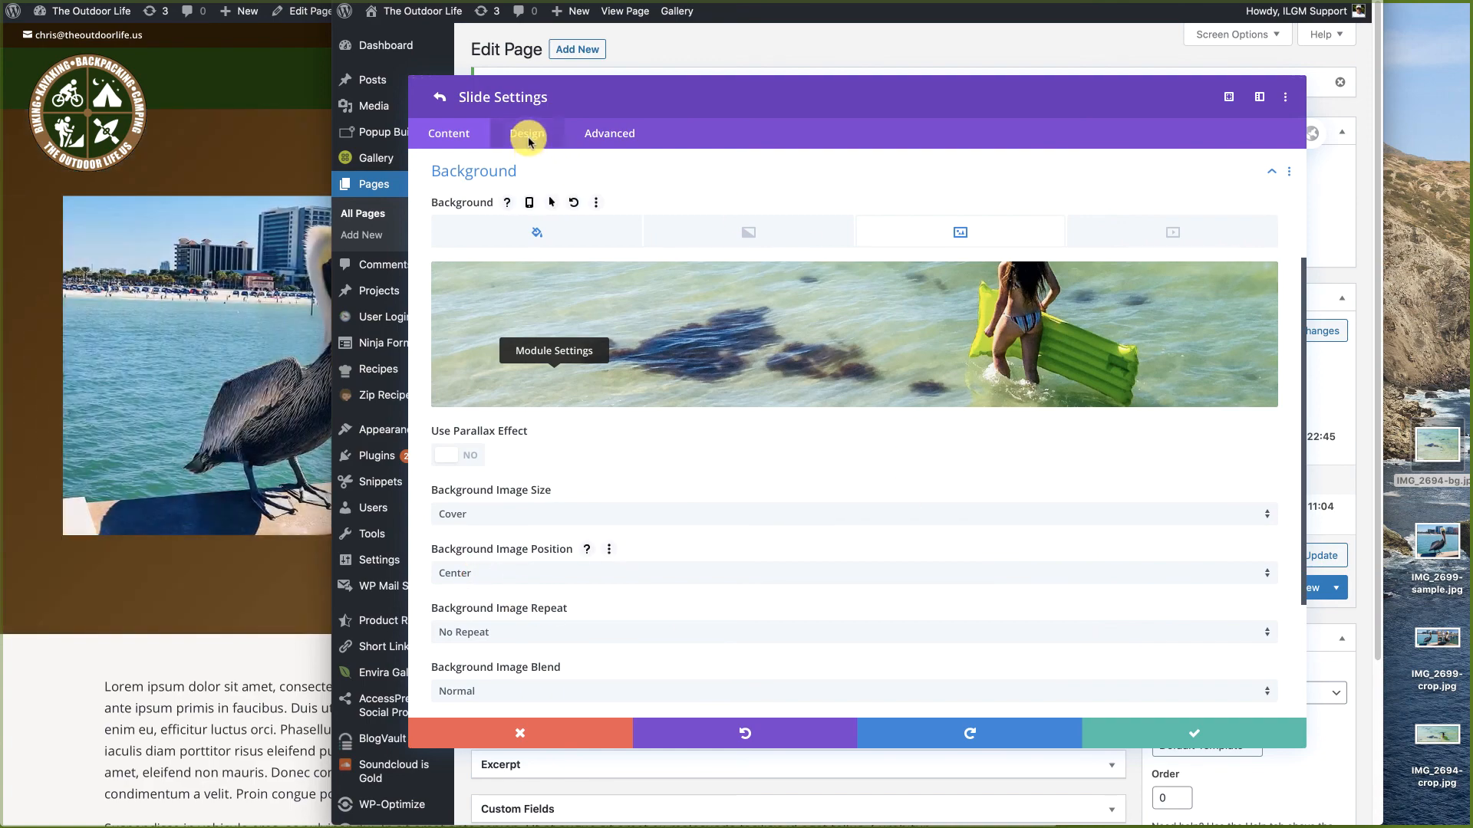
pyautogui.scroll(-3, 836, 629)
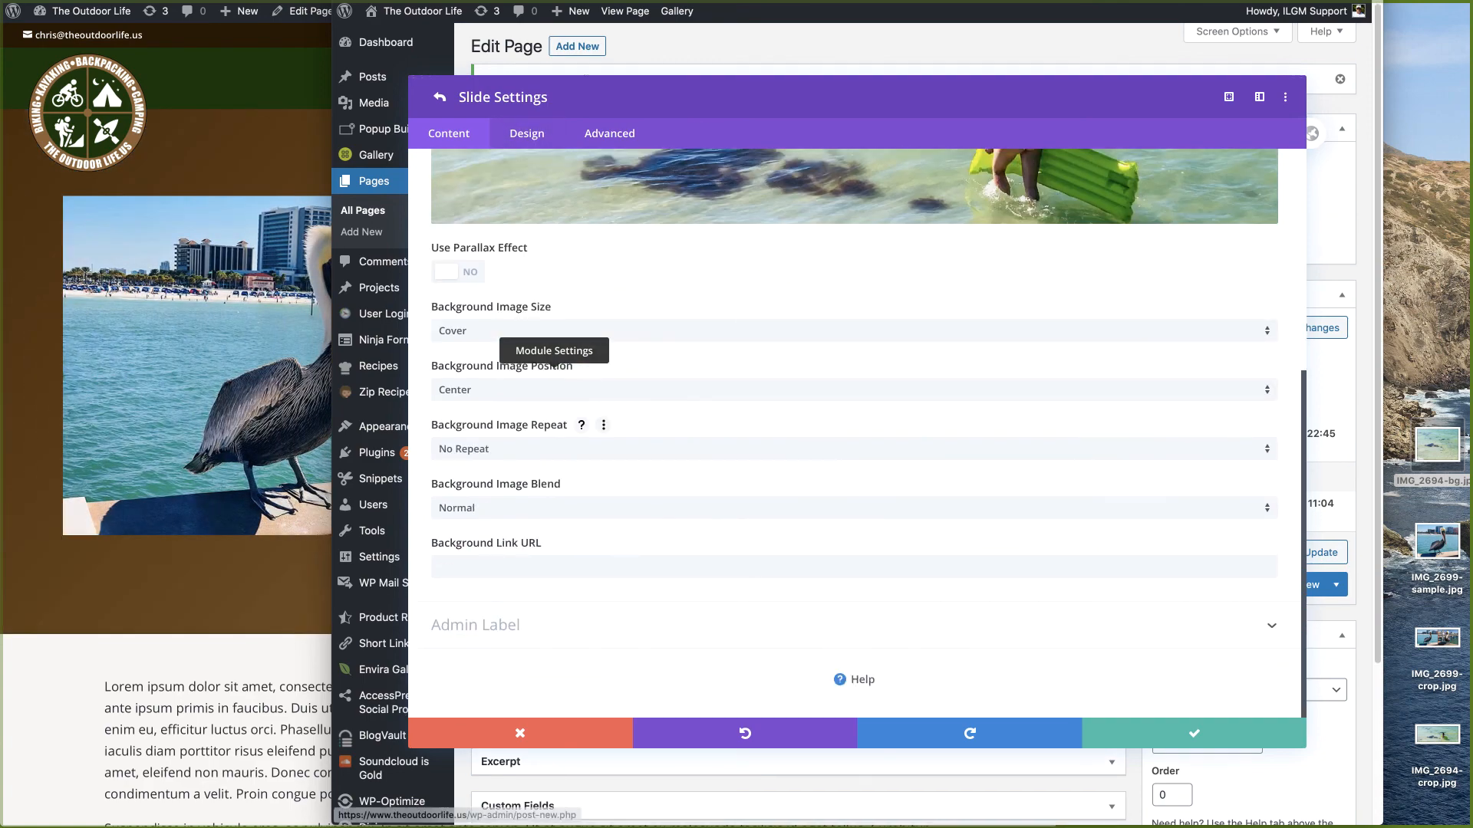
pyautogui.click(528, 133)
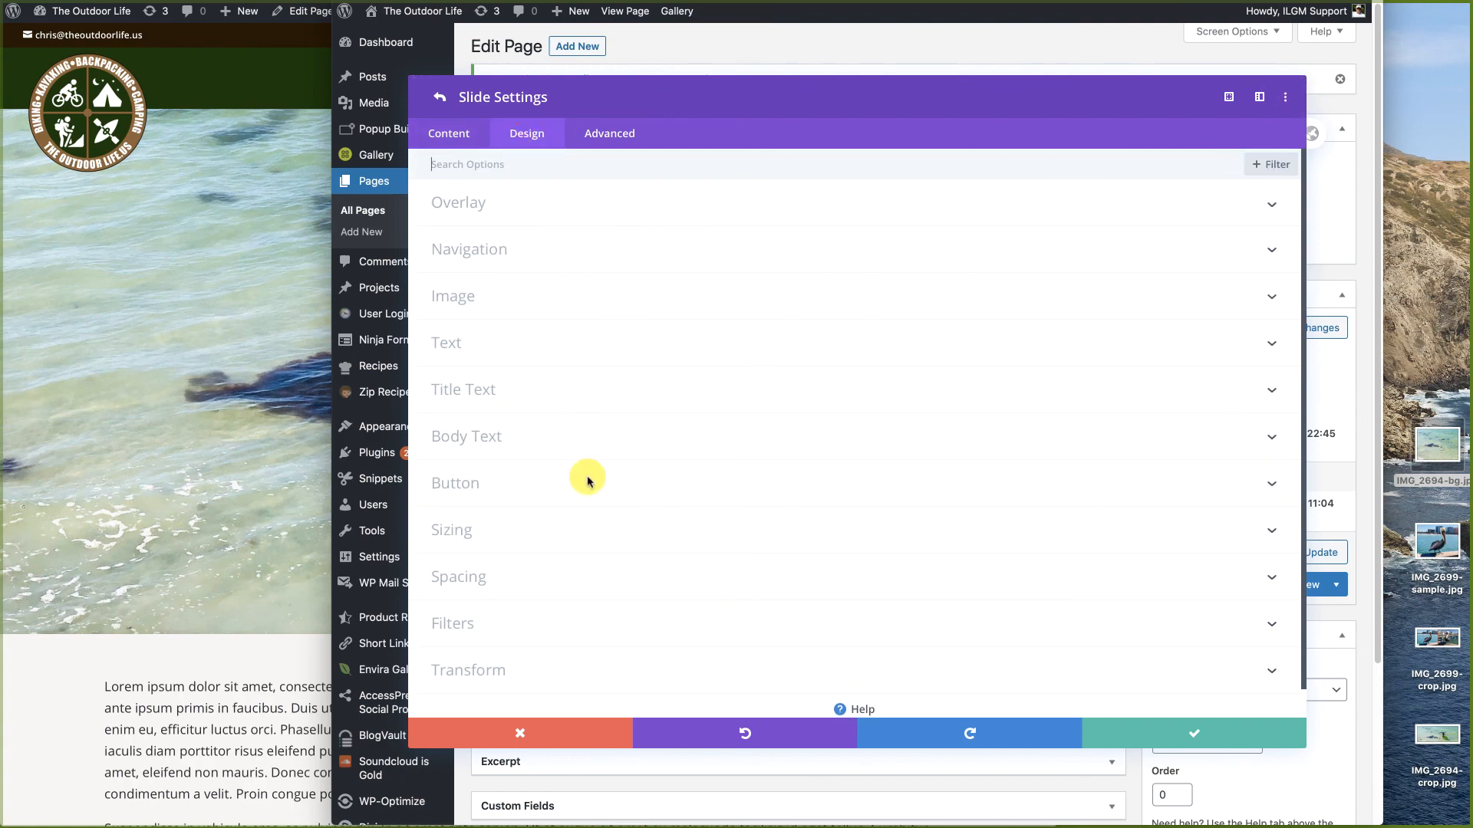
pyautogui.scroll(-1, 427, 595)
pyautogui.click(450, 591)
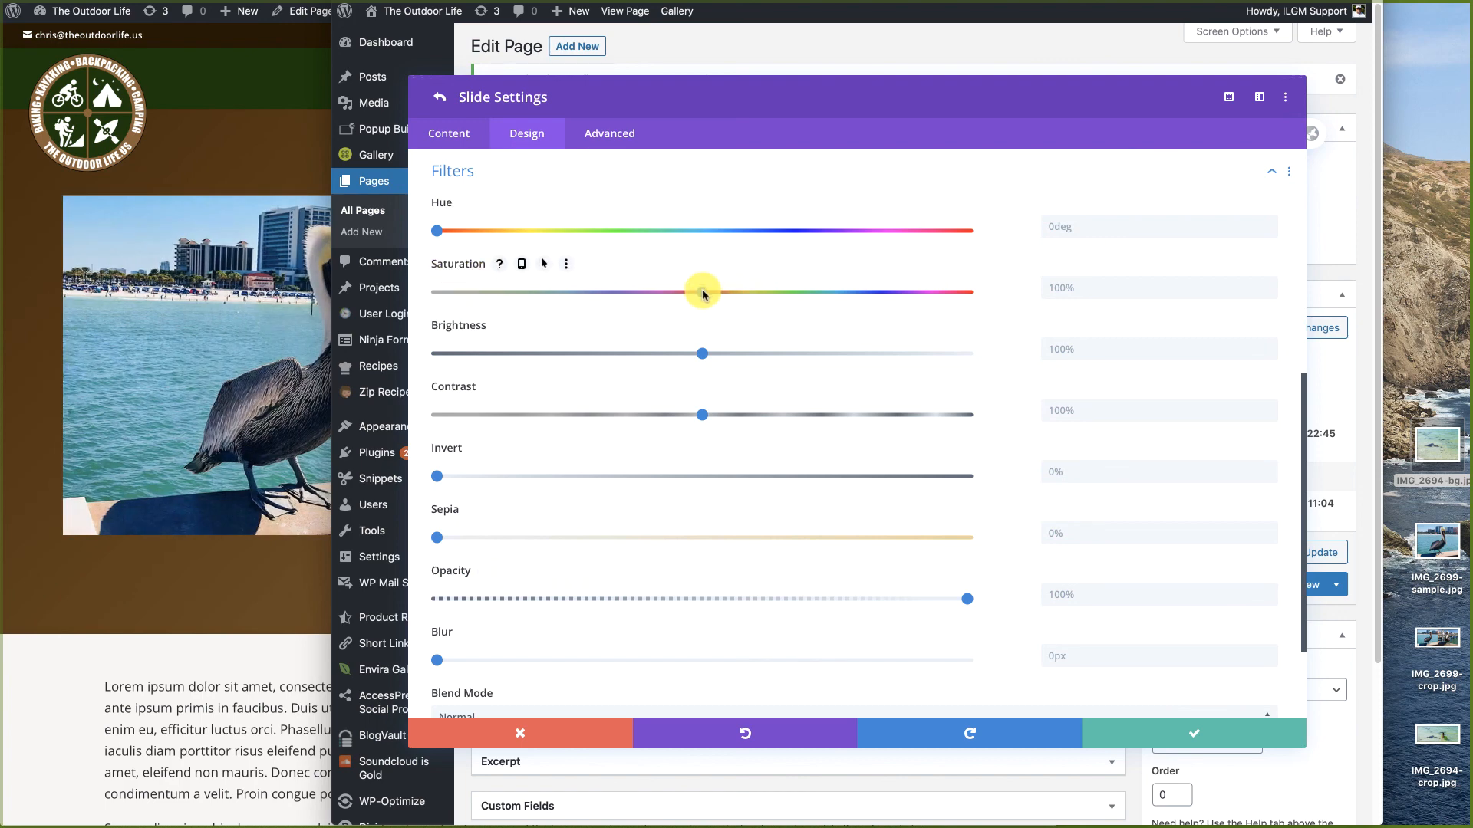
pyautogui.moveTo(690, 293); pyautogui.dragTo(435, 293)
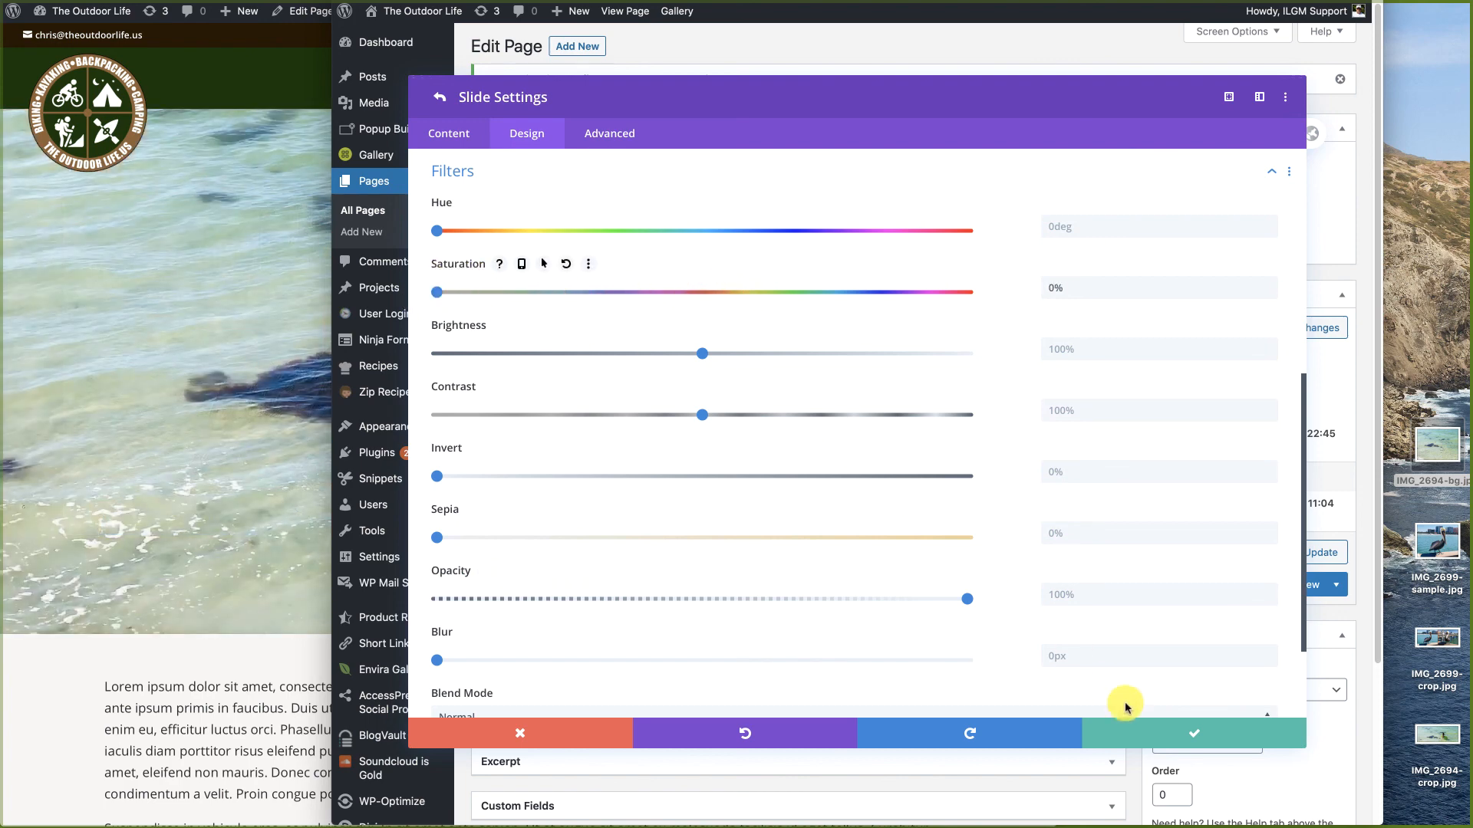
pyautogui.click(1186, 733)
pyautogui.click(1185, 734)
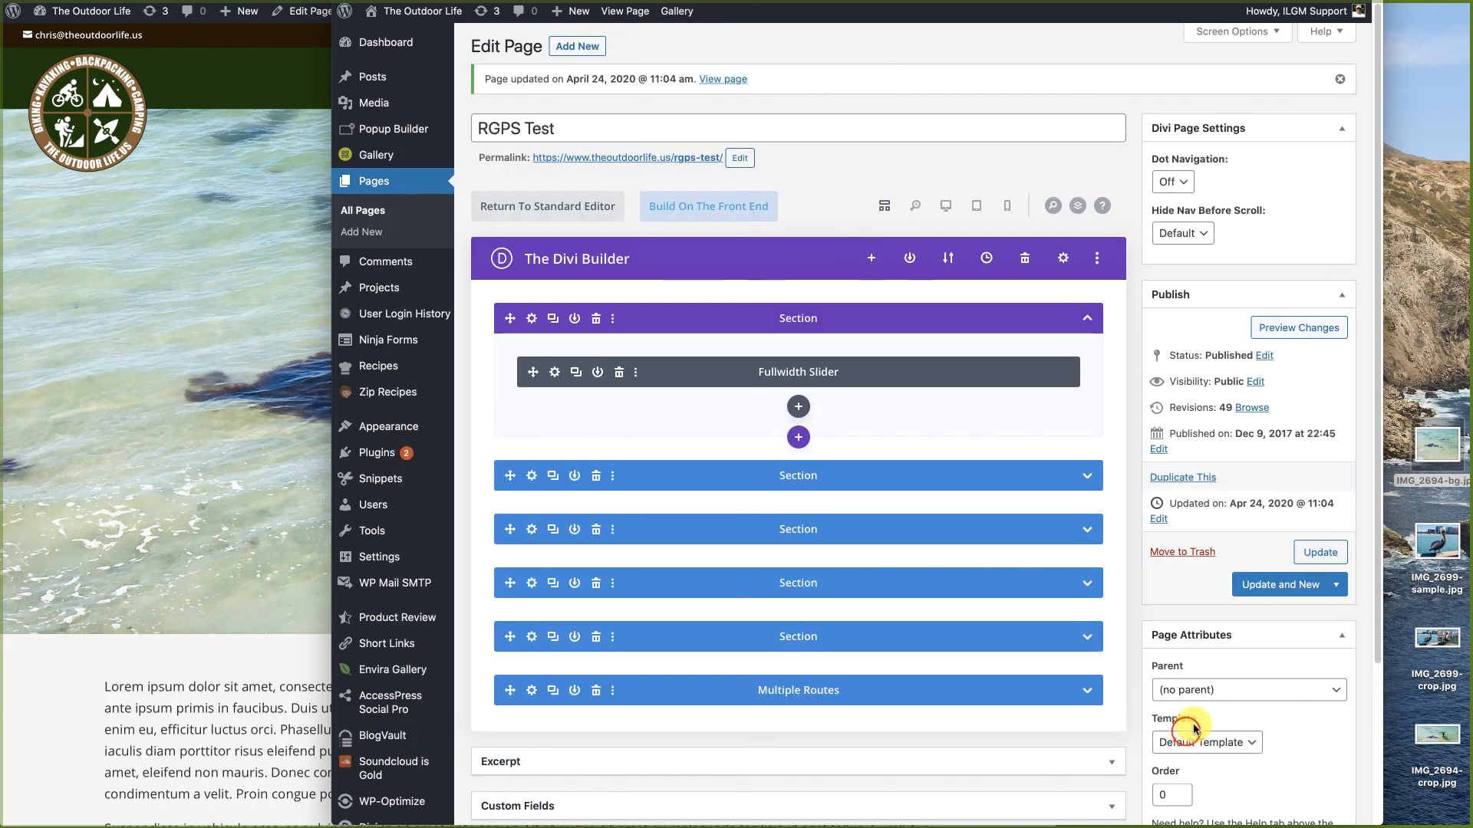
# Step: Update the page, reload the live page, and advance the slider to the image slide to check the saturation filter
pyautogui.click(1321, 554)
pyautogui.click(116, 726)
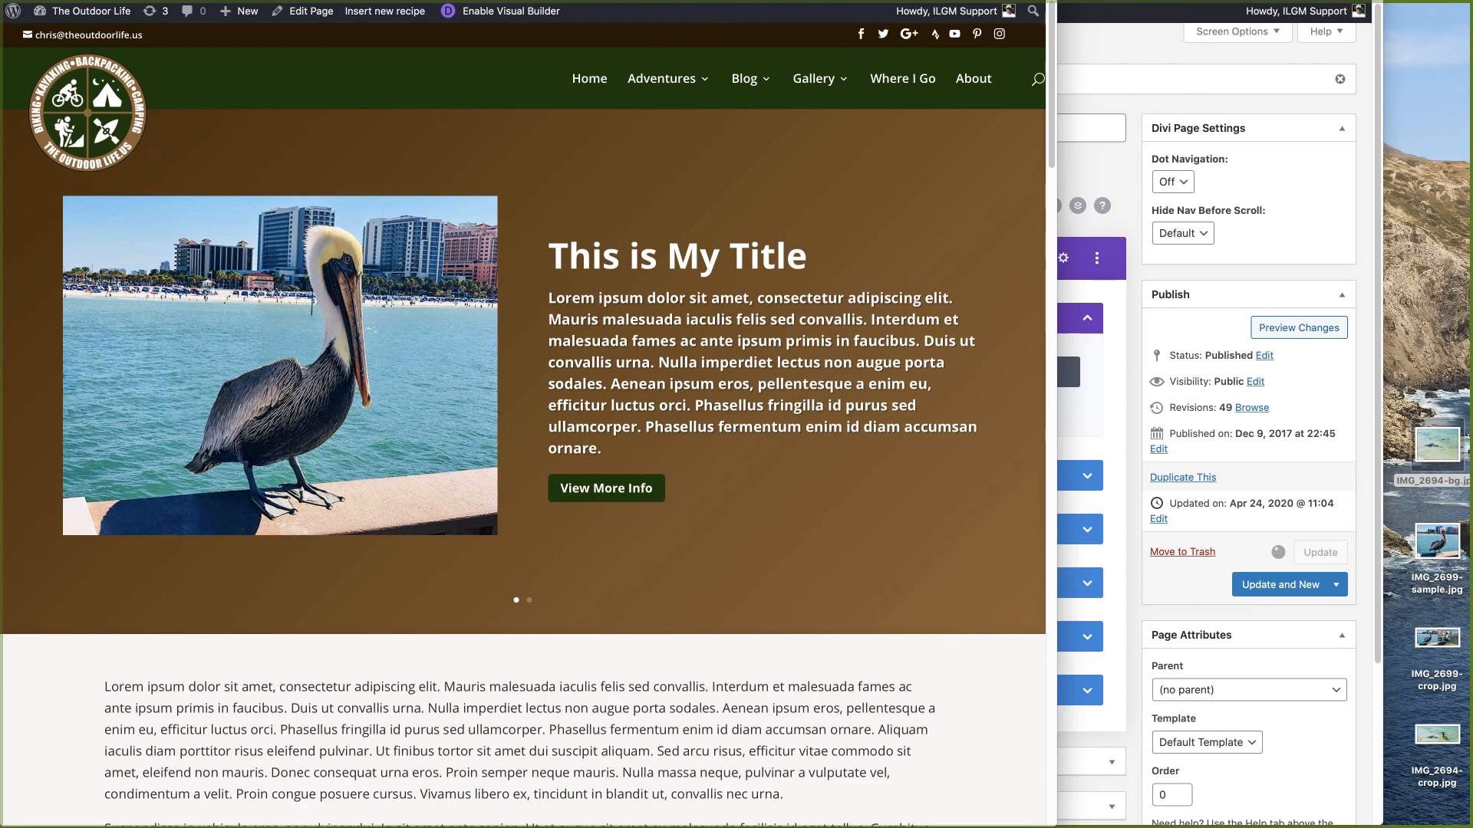
pyautogui.press('super+r')
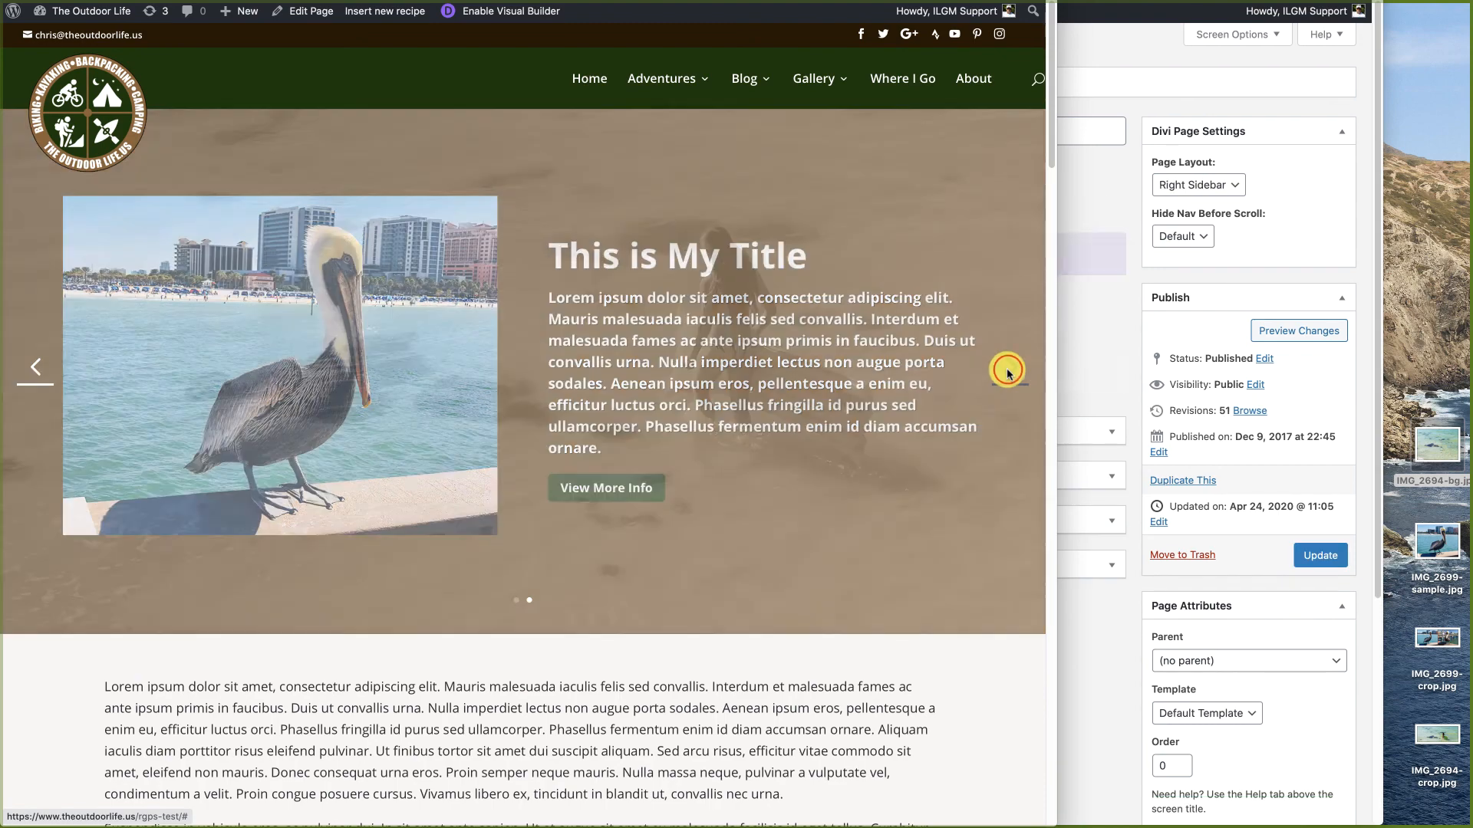
pyautogui.click(1007, 370)
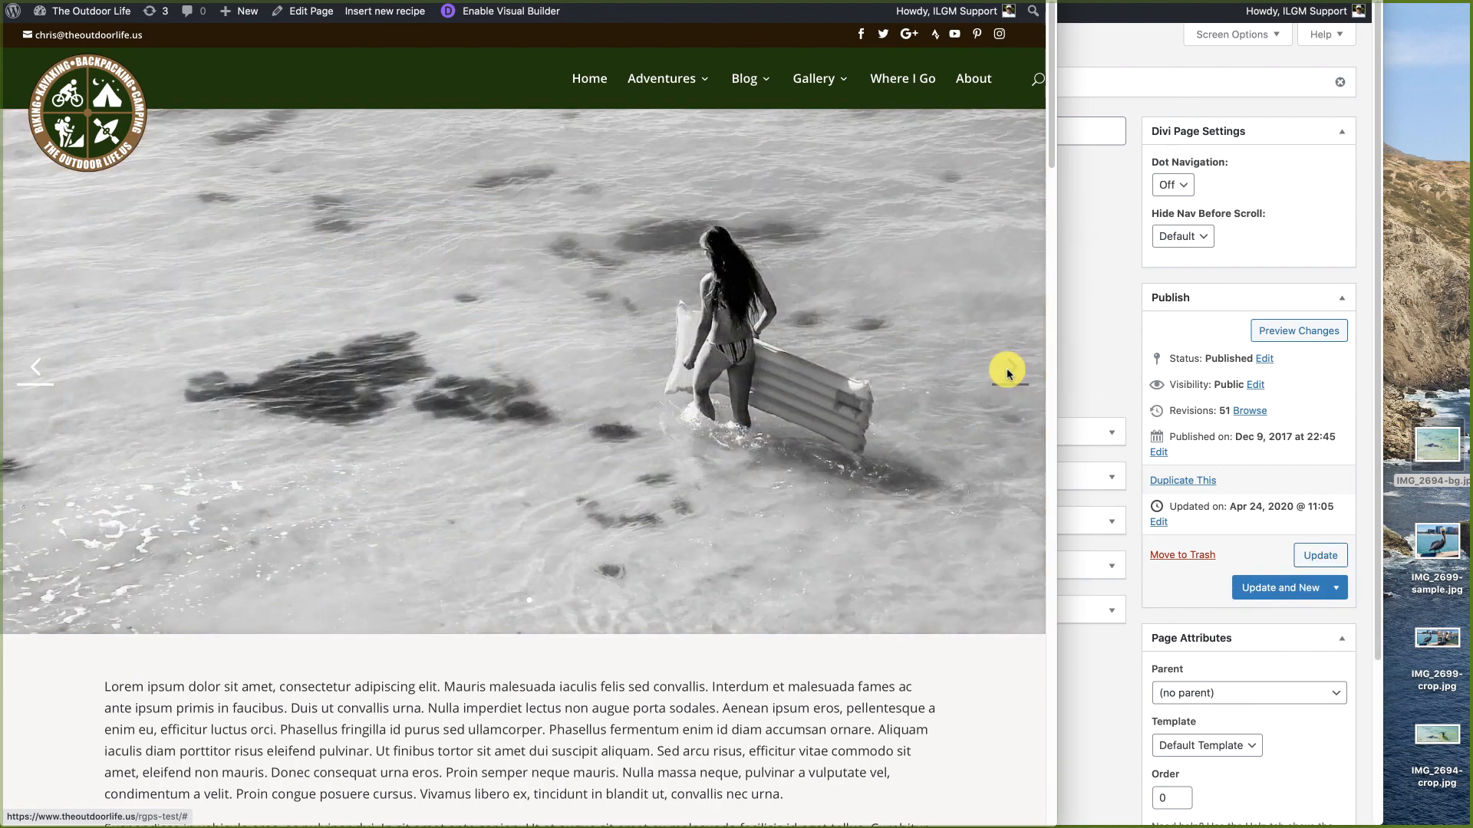